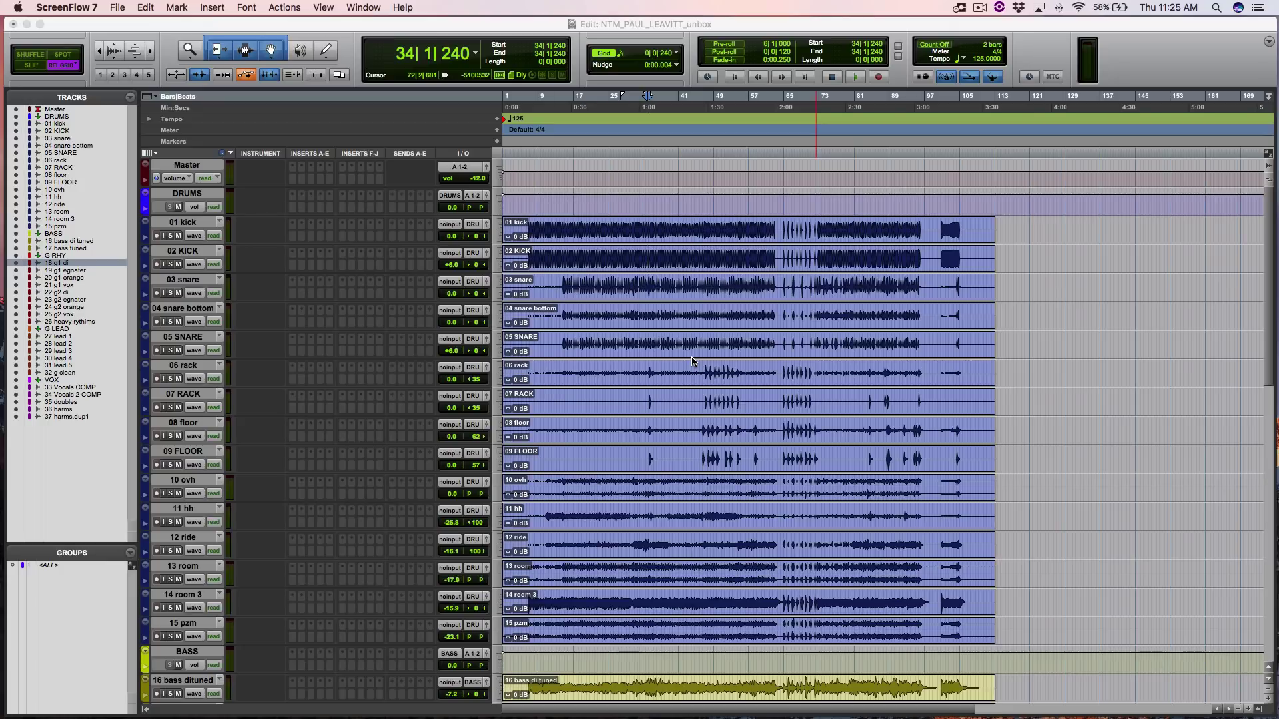
- Look over all tracks in the Mix window, then return to the Edit window
left_click(1063, 363)
key("super+equal")
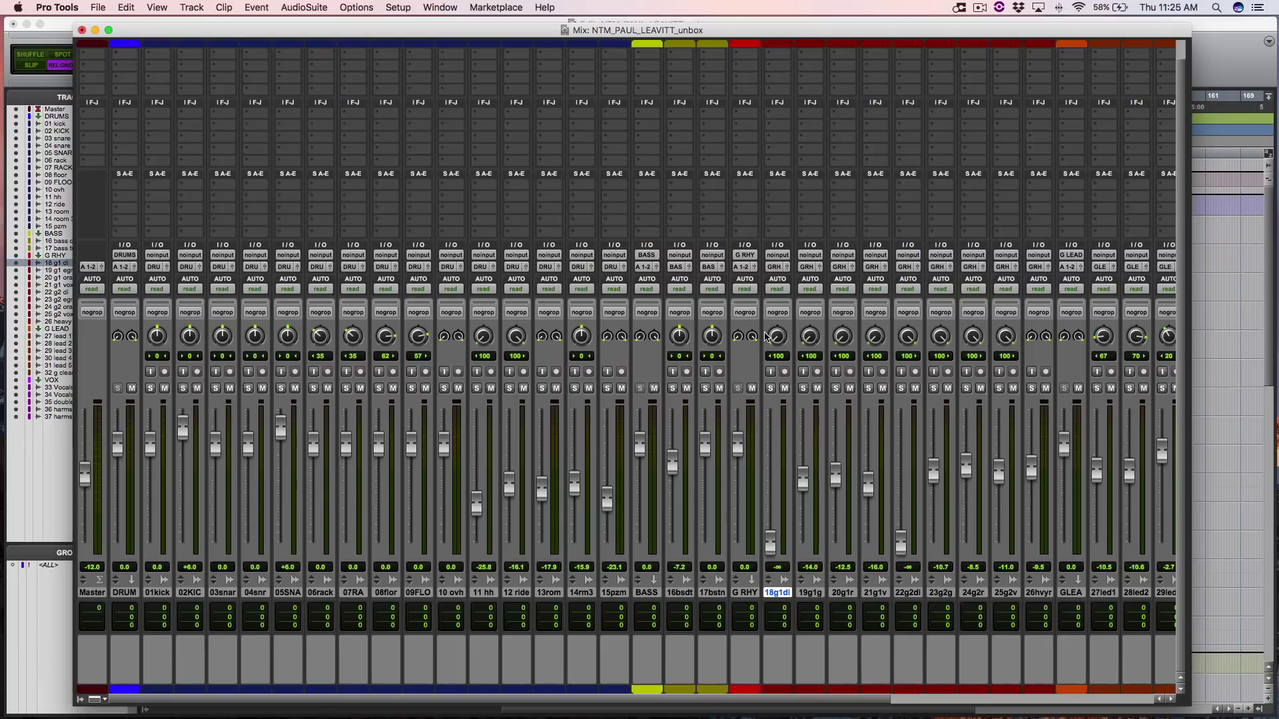
scroll(766, 336, "up", 1)
scroll(766, 336, "right", 6)
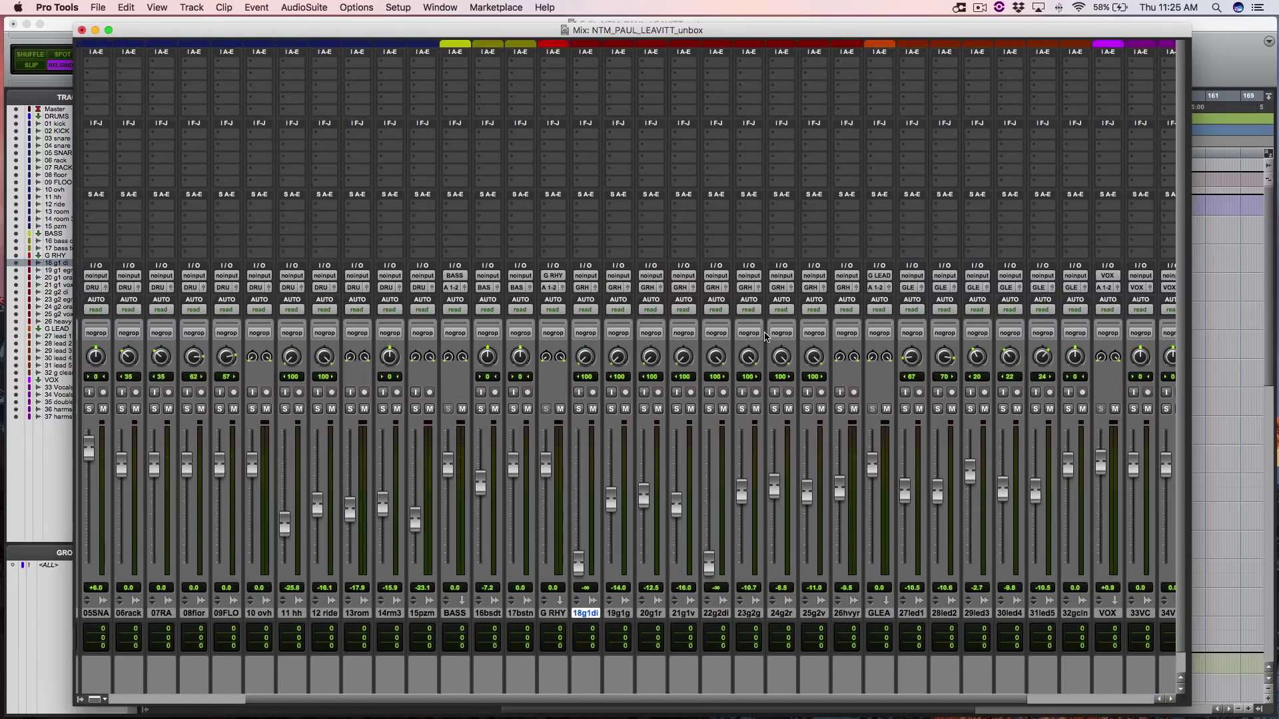
scroll(766, 337, "left", 6)
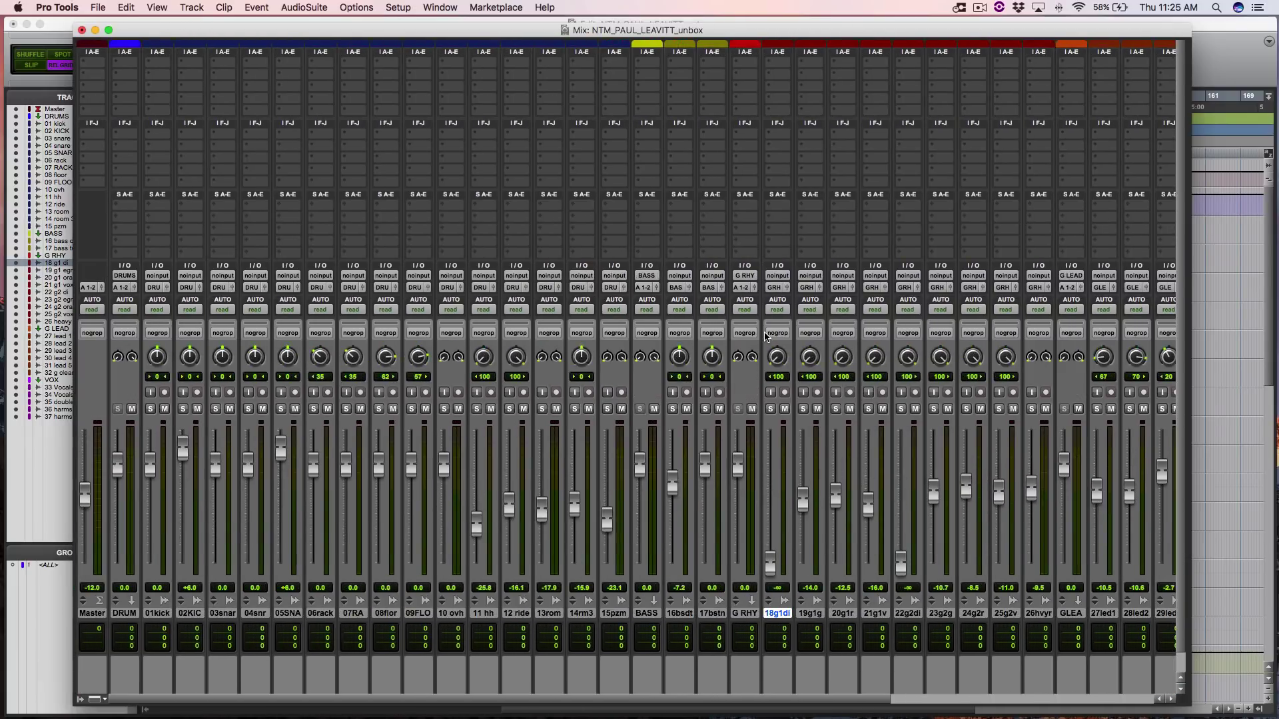
key("super+equal")
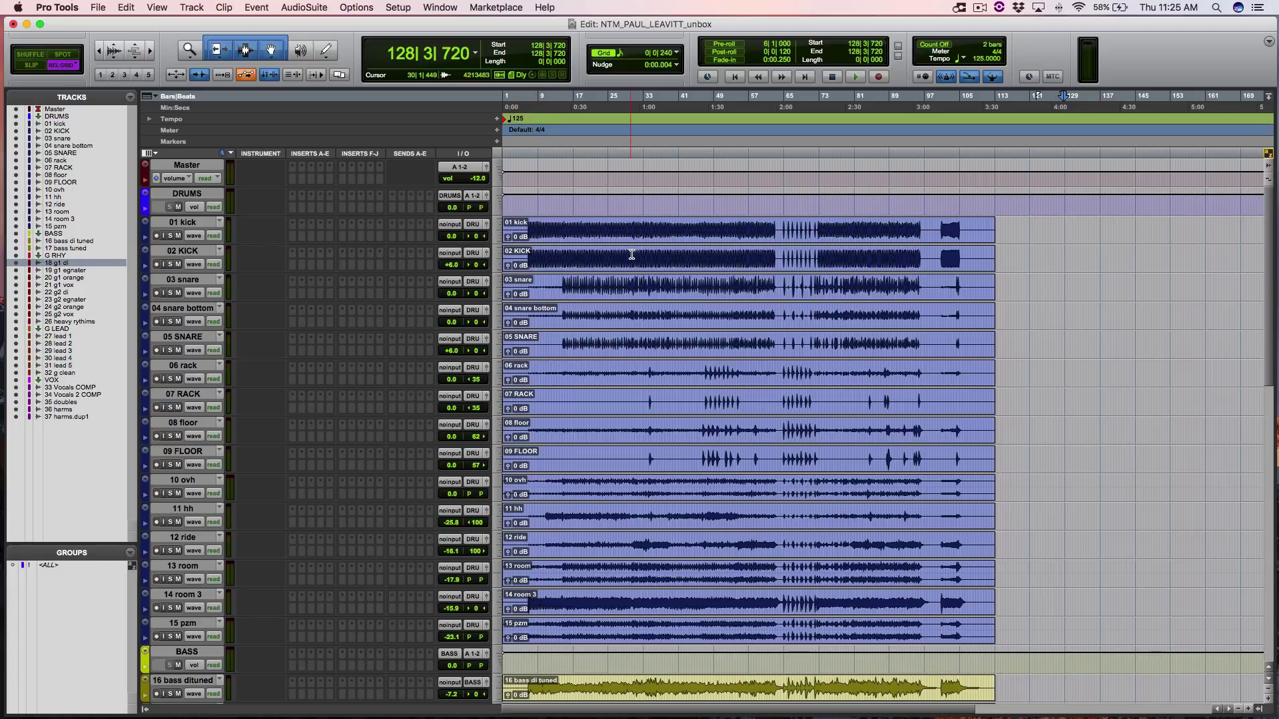
- Select bars 31–56 on 18 g1 di, 31–48 on 22 g2 di and 30–56 on 26 heavy rythims
scroll(632, 254, "down", 6)
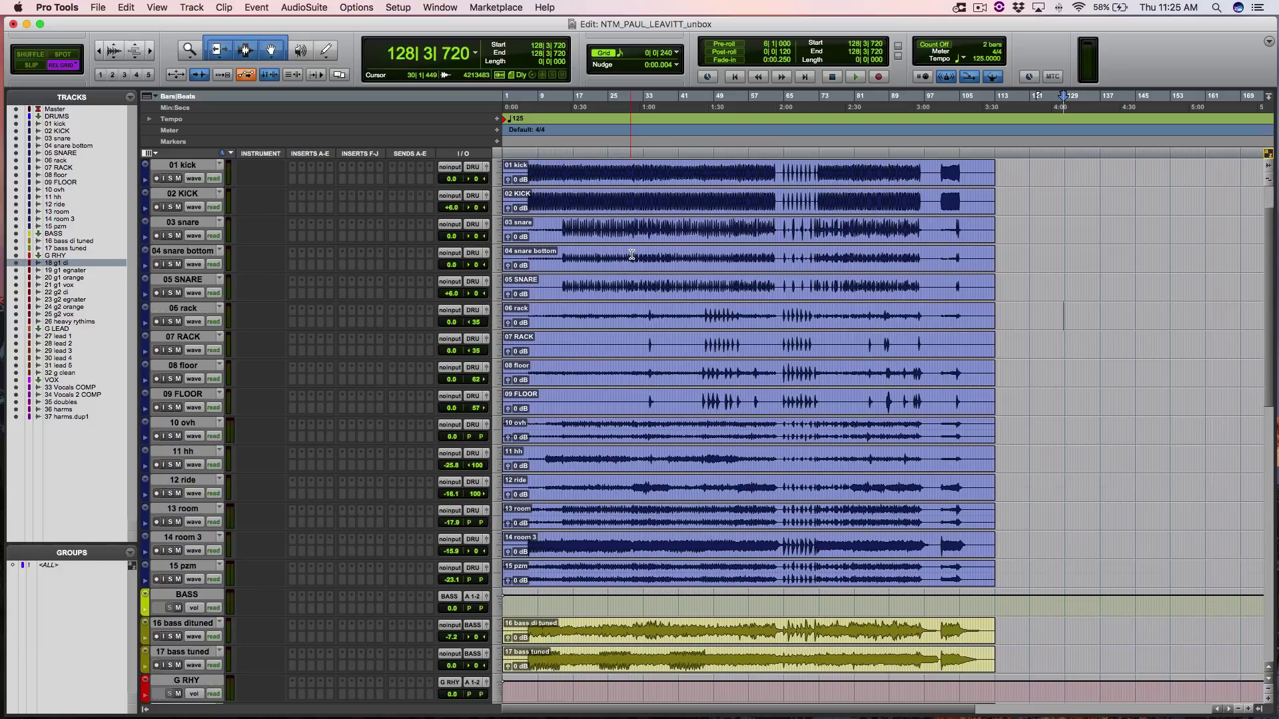
scroll(631, 254, "down", 1)
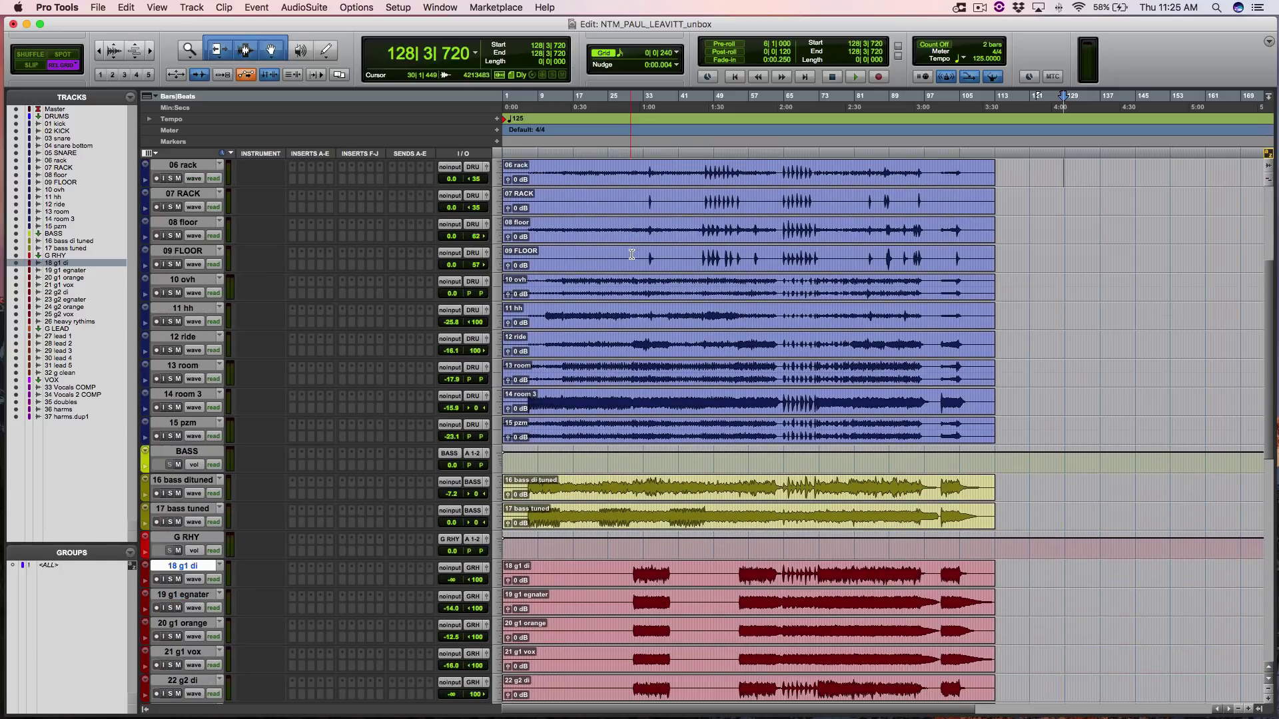
scroll(631, 255, "down", 2)
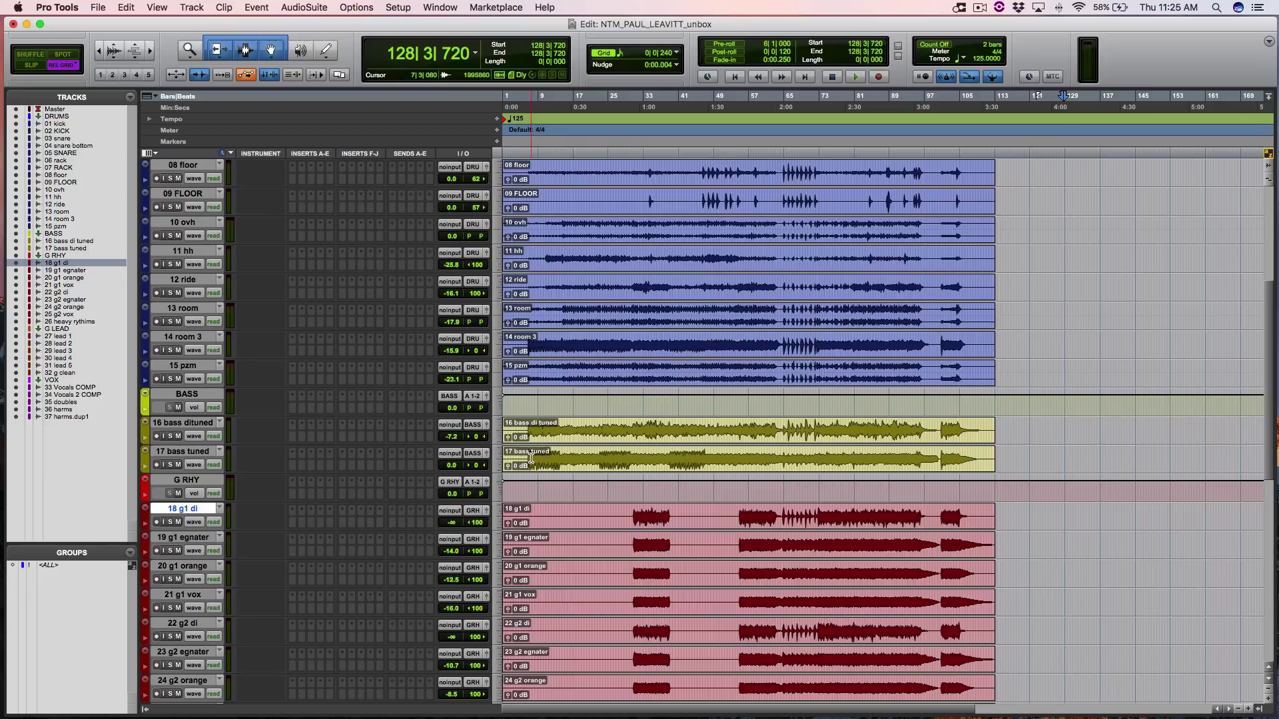
scroll(531, 458, "down", 5)
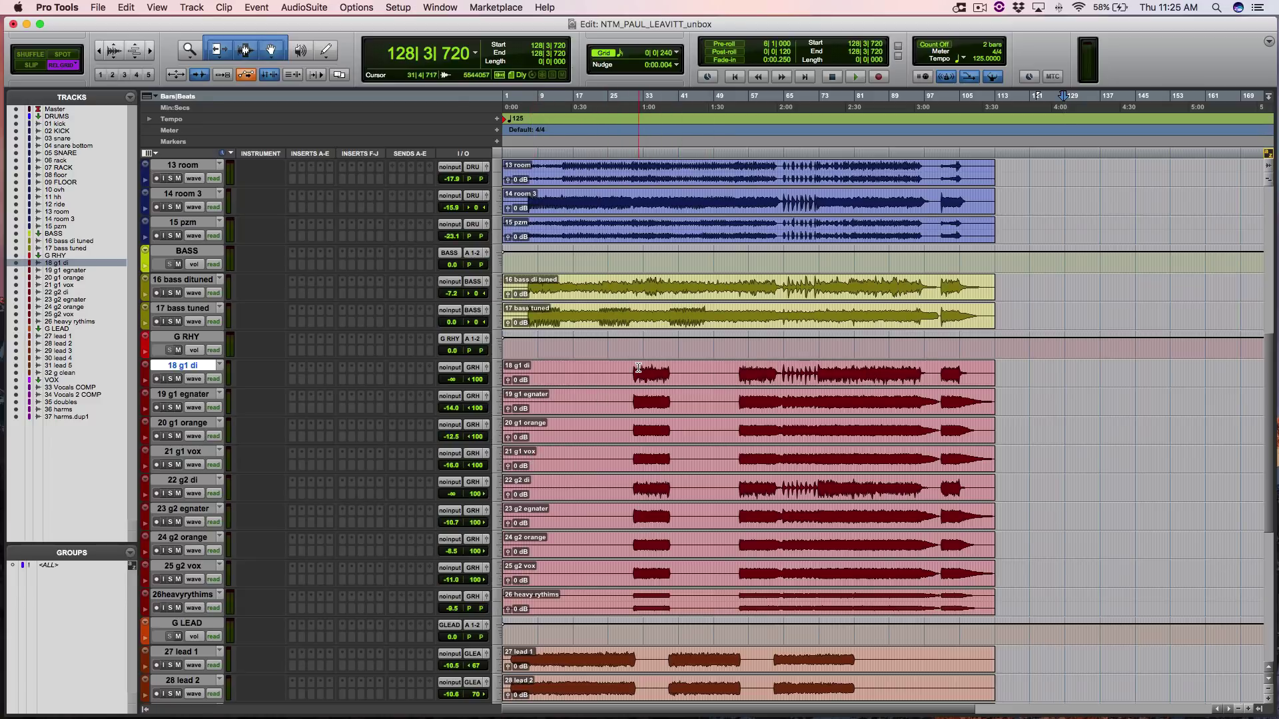
left_click_drag(638, 368, 746, 372)
left_click_drag(635, 485, 709, 486)
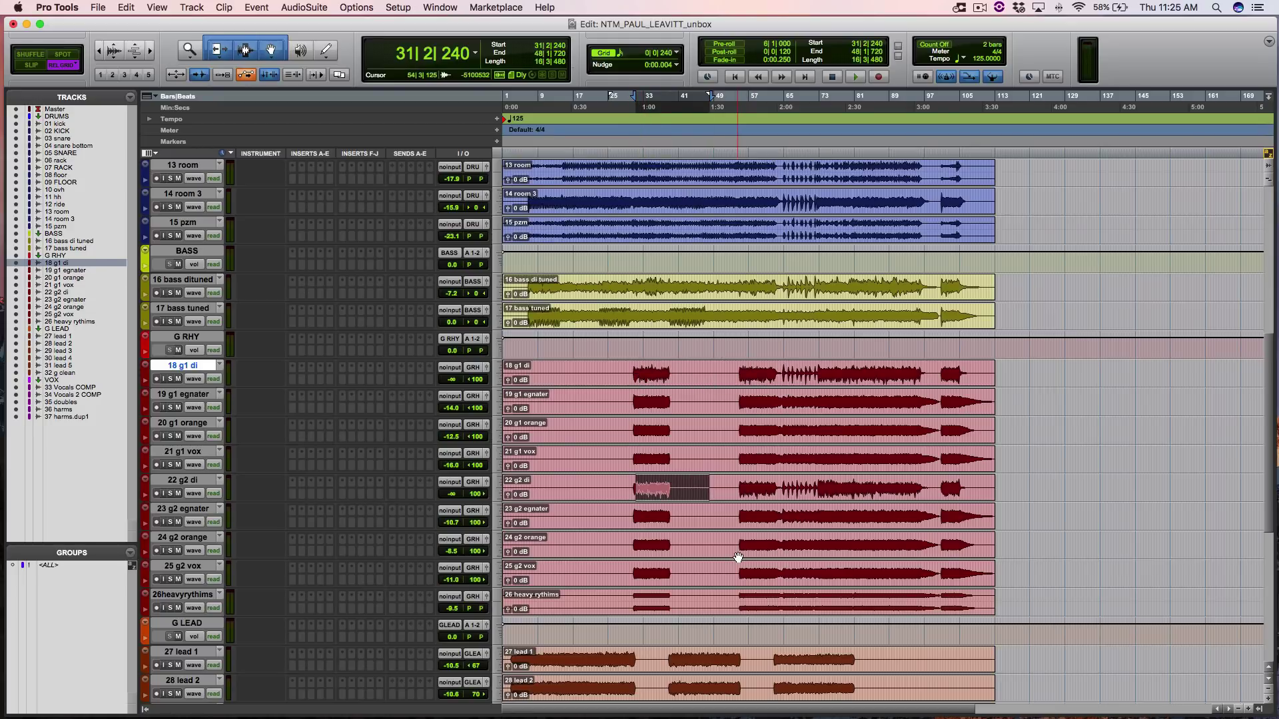
scroll(737, 558, "down", 2)
left_click_drag(633, 539, 746, 538)
scroll(693, 496, "down", 3)
scroll(694, 496, "down", 2)
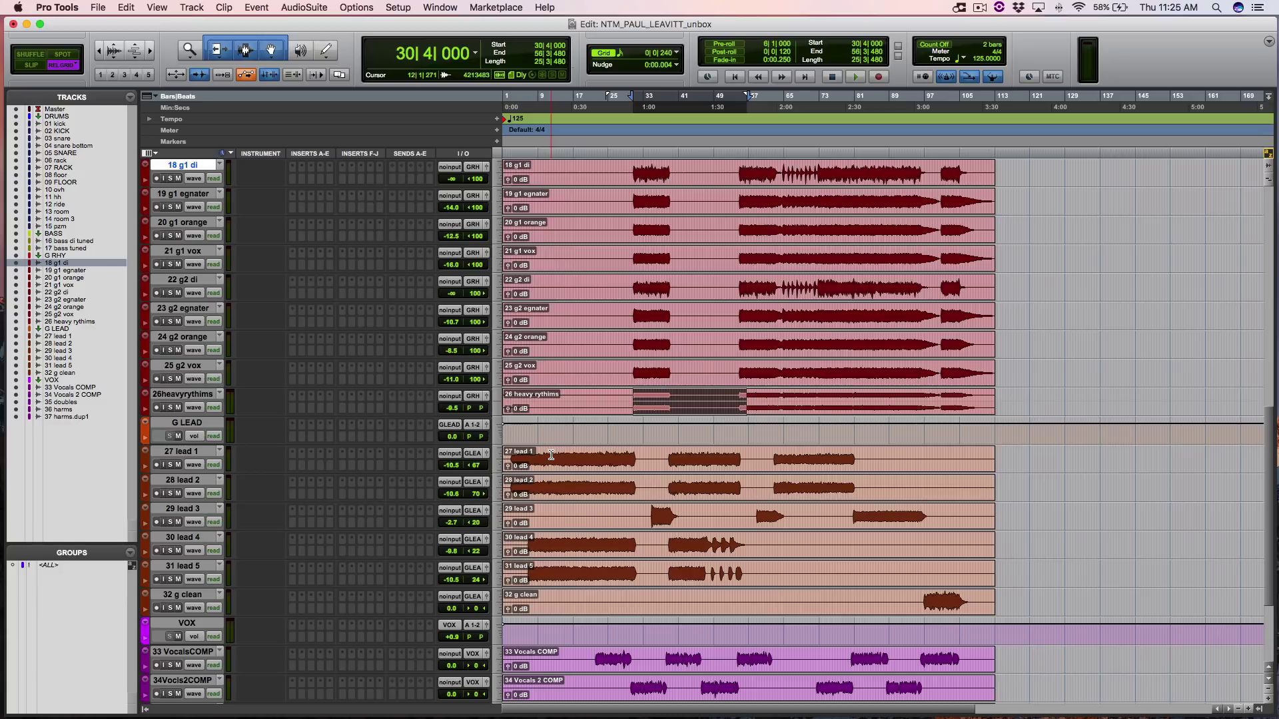
- Select bars 22–29 on 33 Vocals COMP, 30–32 on comp and doubles, then 46–53 and 72–79 on 34 Vocals 2 COMP
scroll(551, 455, "down", 5)
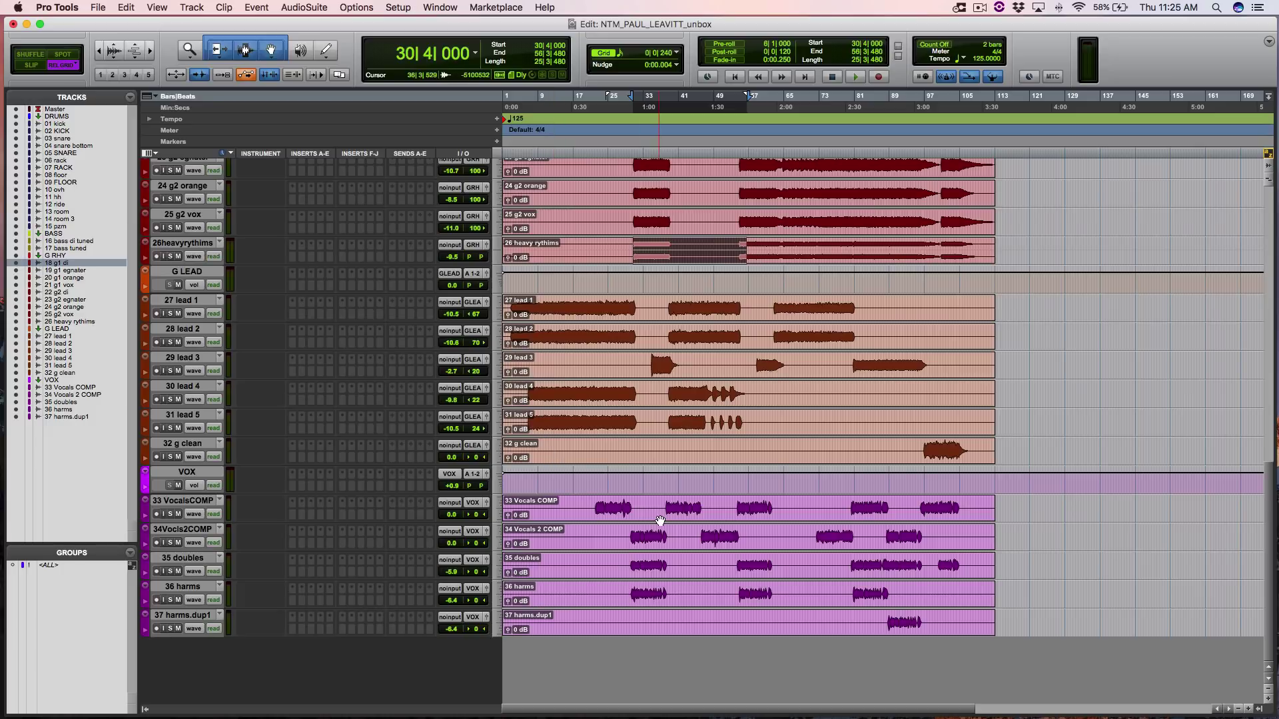
left_click_drag(595, 508, 967, 507)
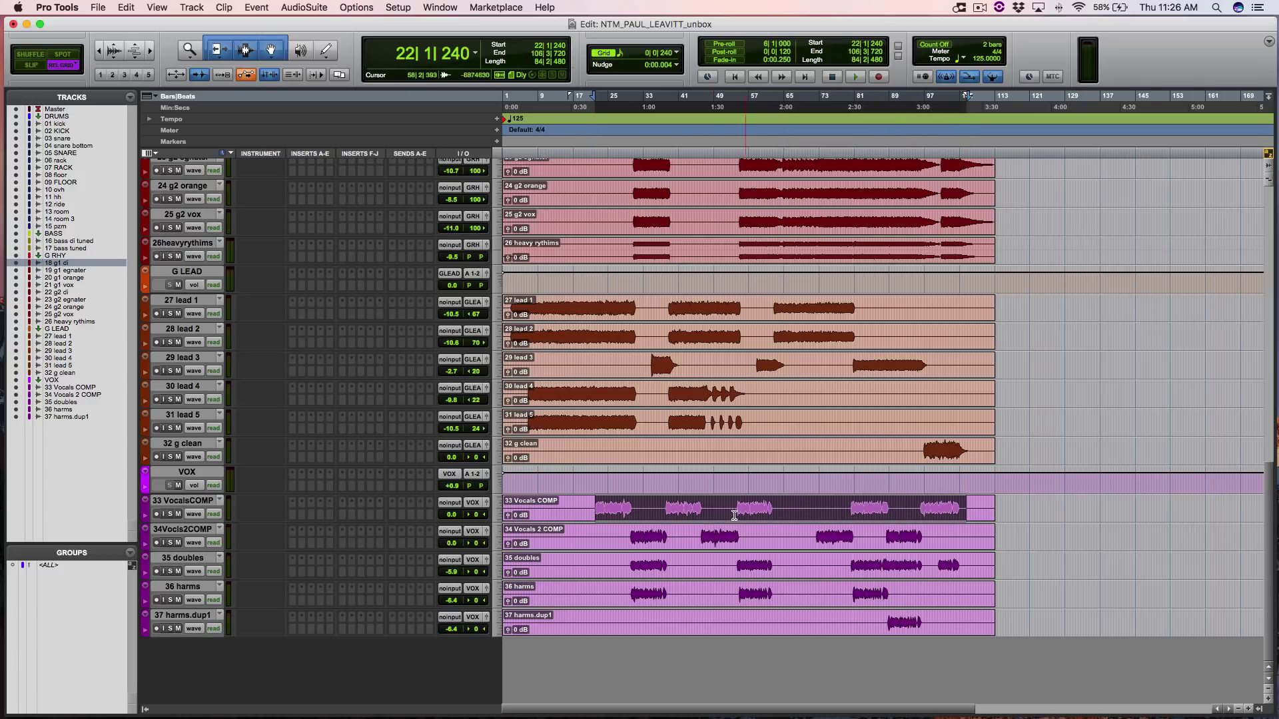
left_click_drag(635, 533, 646, 567)
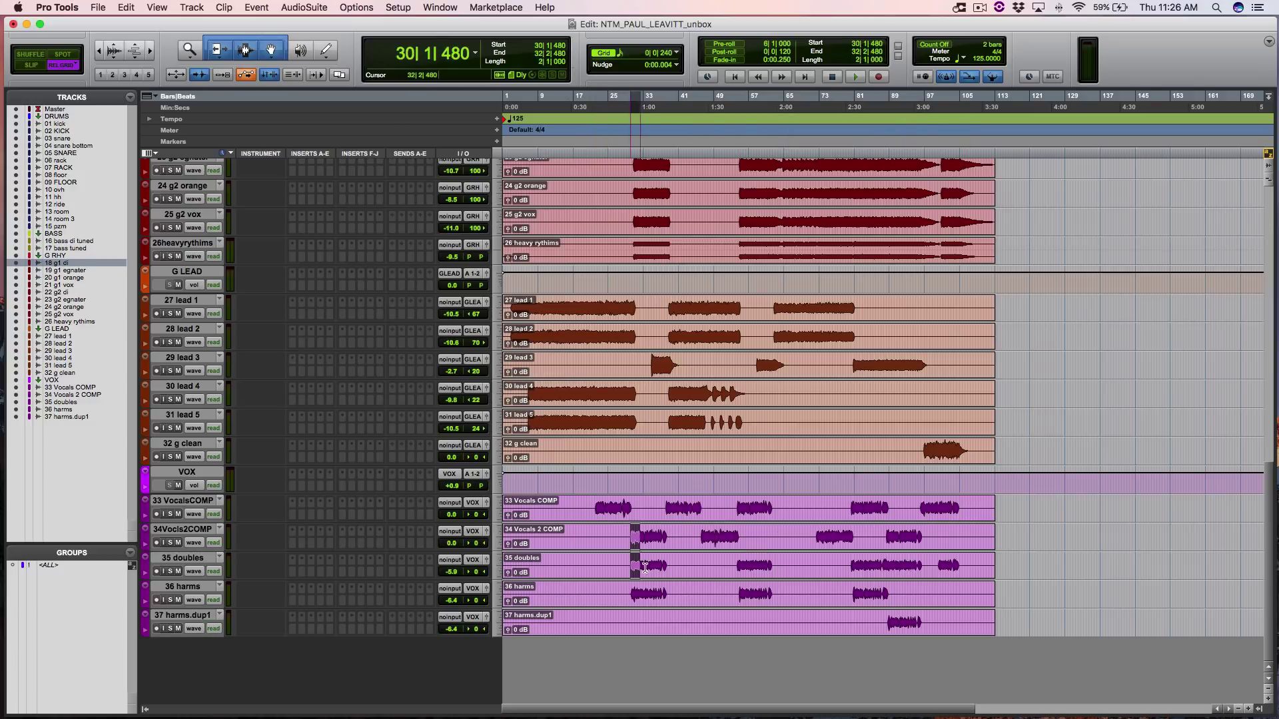
left_click_drag(703, 533, 776, 596)
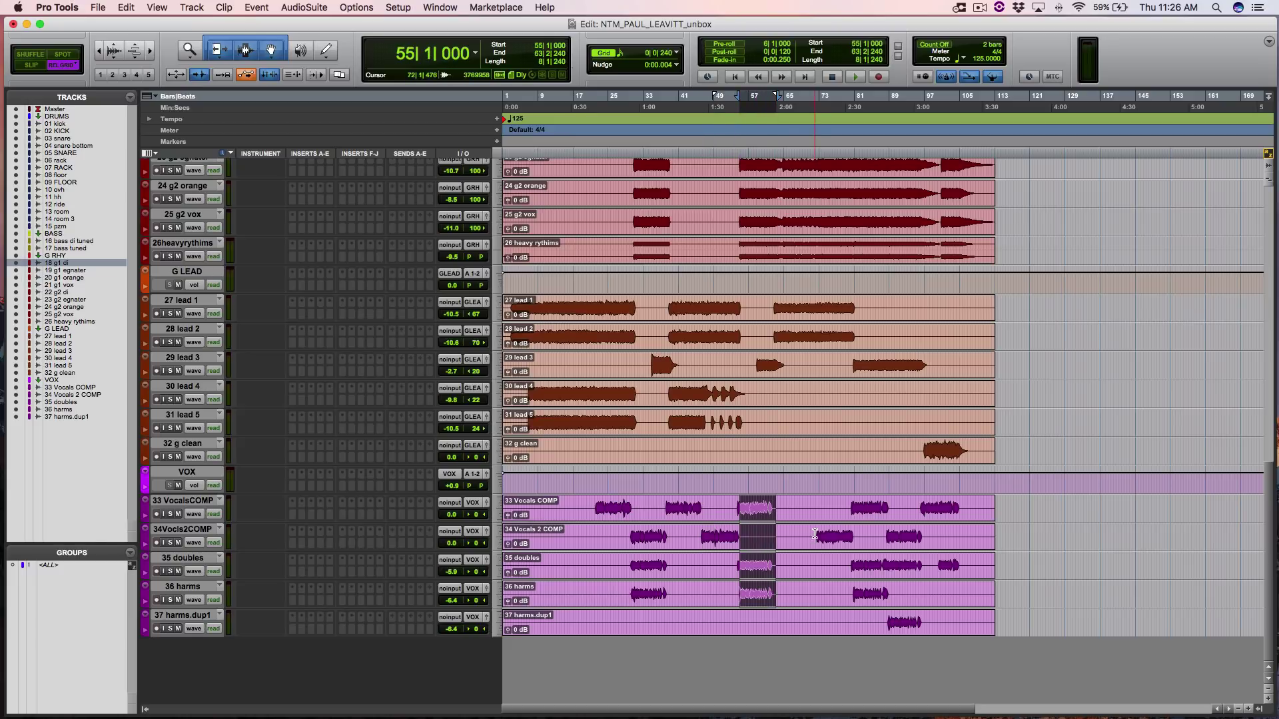
left_click_drag(814, 533, 849, 537)
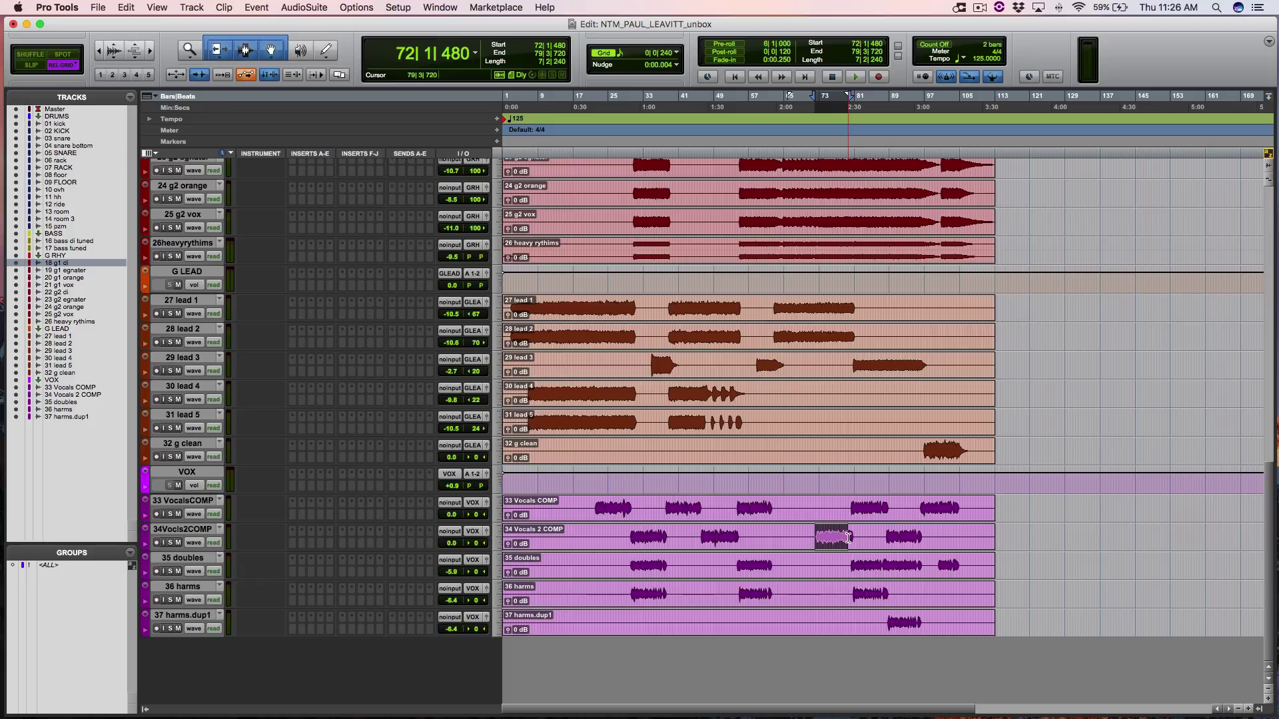
scroll(848, 538, "up", 10)
- Start playback of the guitar tracks from bar 28
scroll(848, 538, "up", 8)
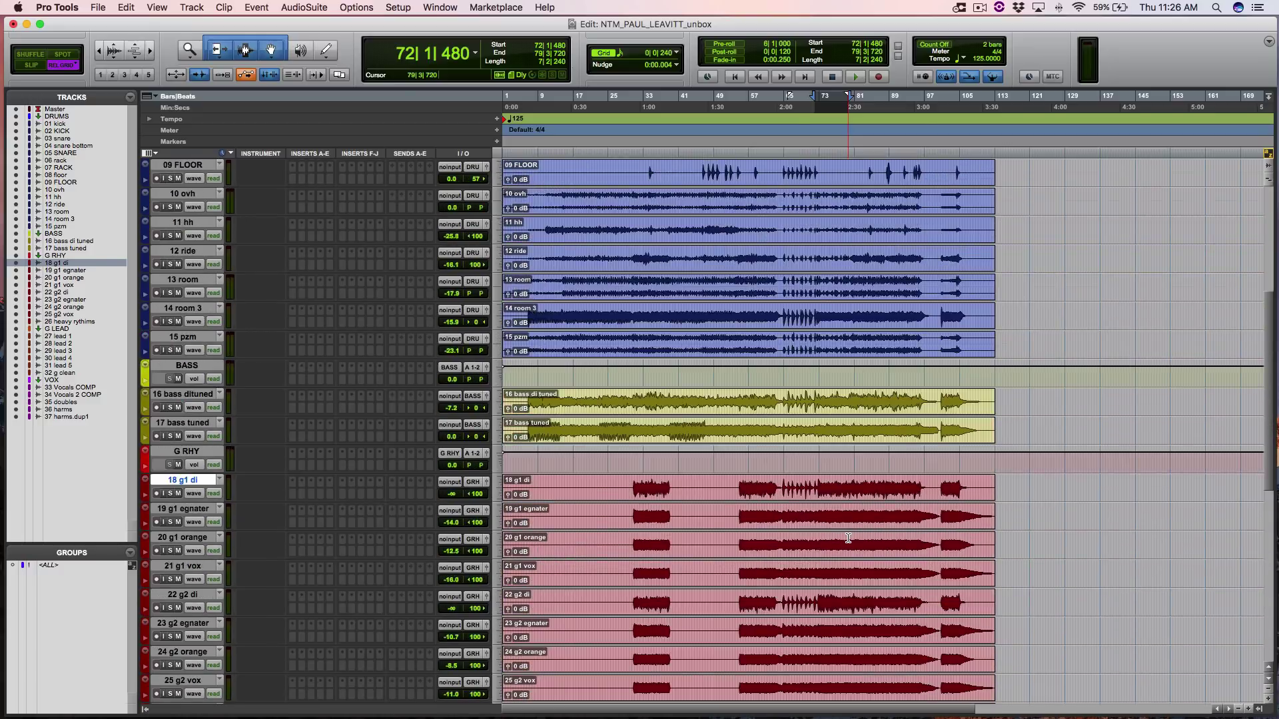
left_click(622, 248)
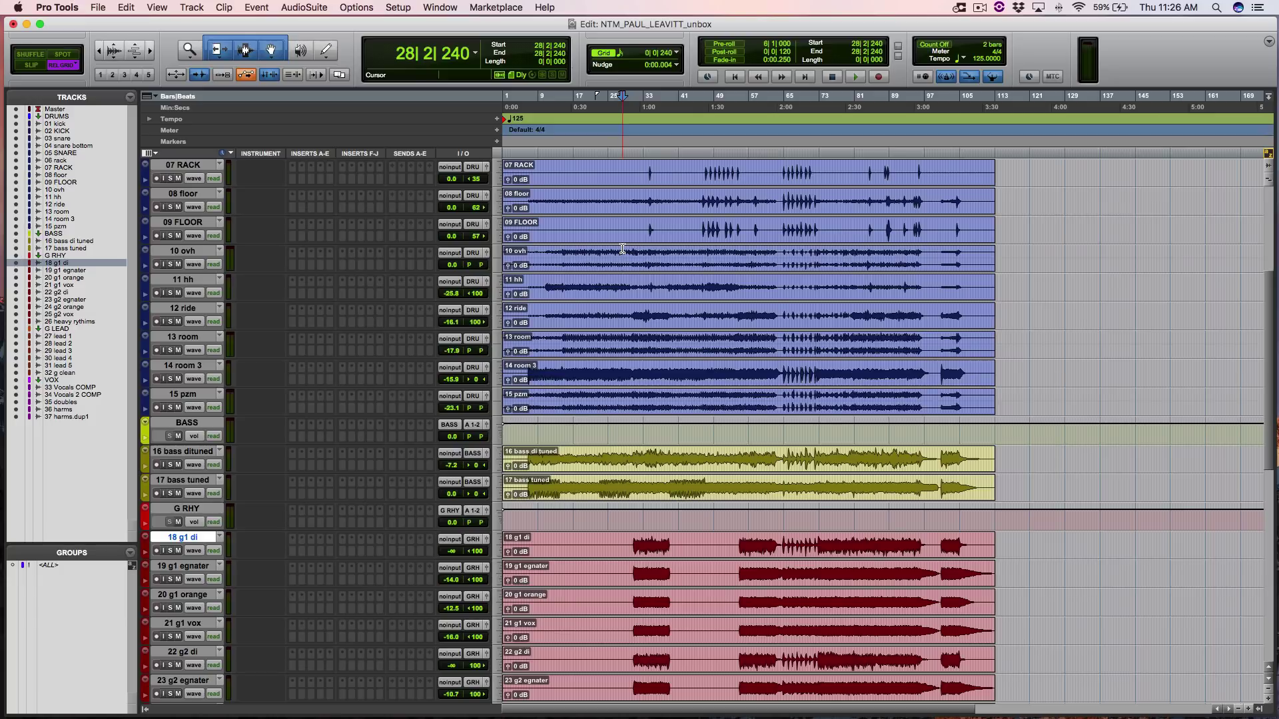
key("space")
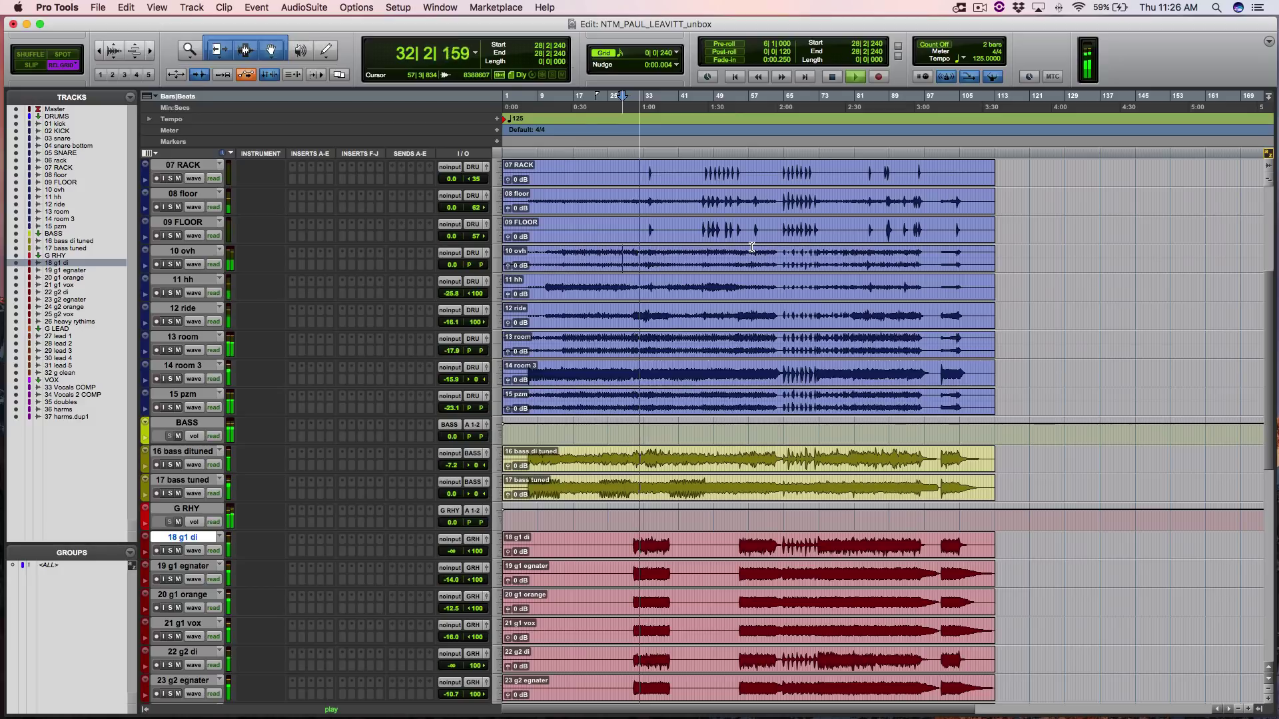
- Audition the guitars at bars 43, 60 and 70, then stop playback at bar 70
scroll(708, 257, "down", 10)
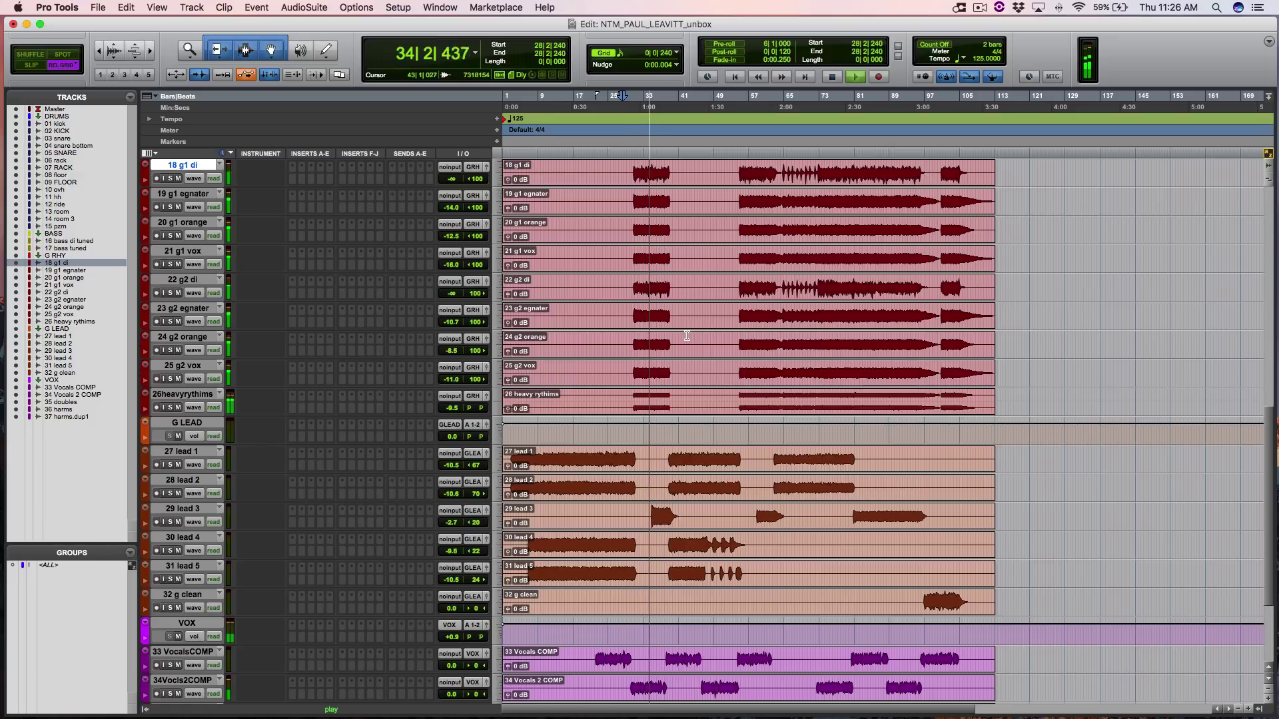
left_click(687, 336)
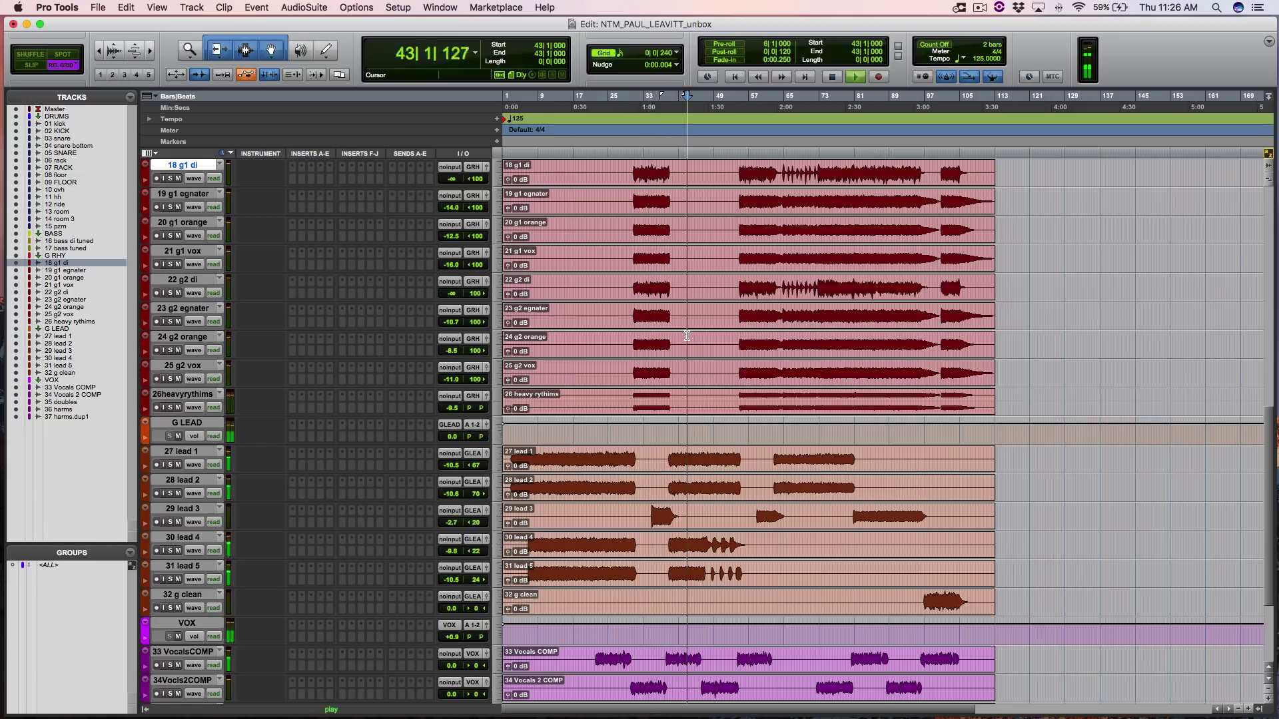
key("space")
left_click(763, 282)
key("space")
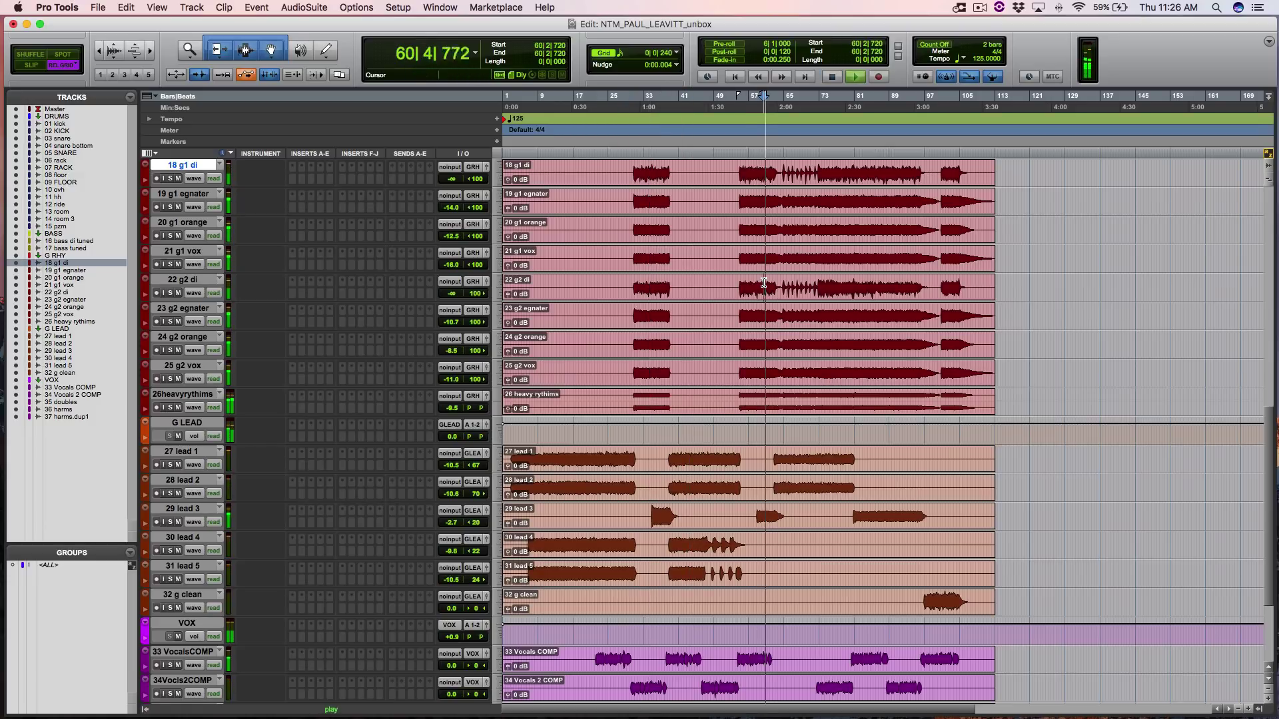
left_click(807, 287)
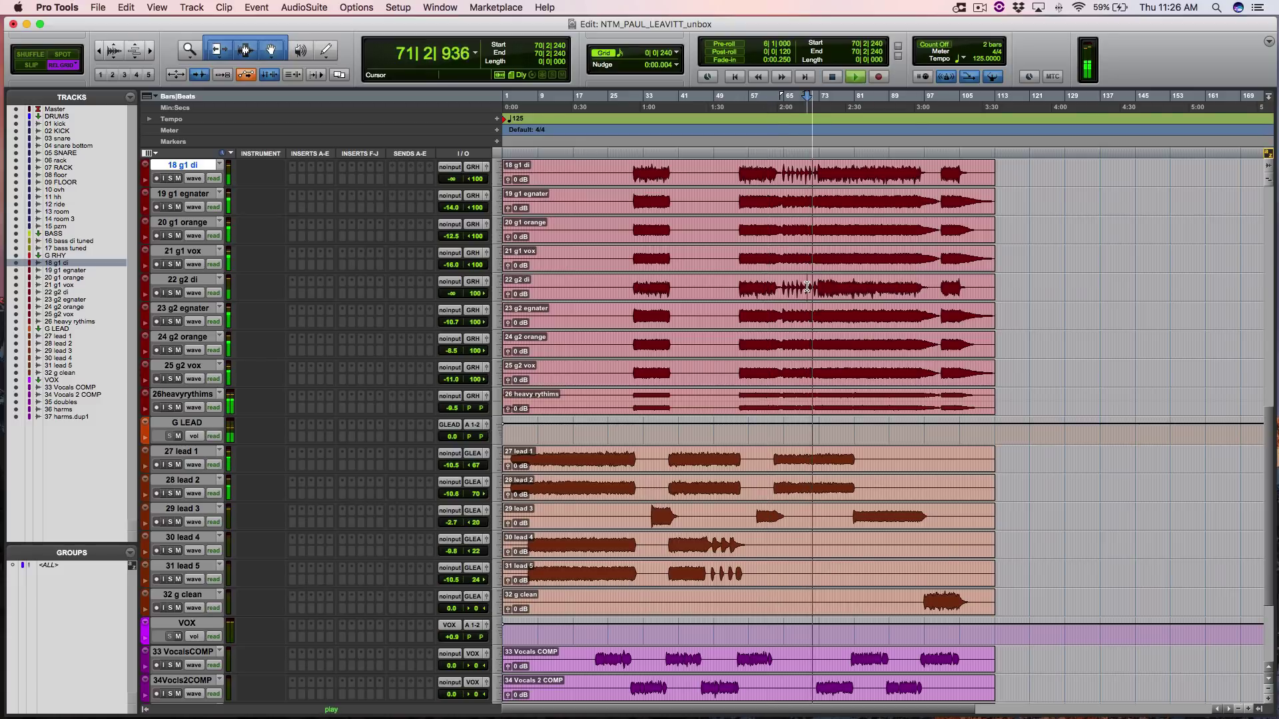
key("space")
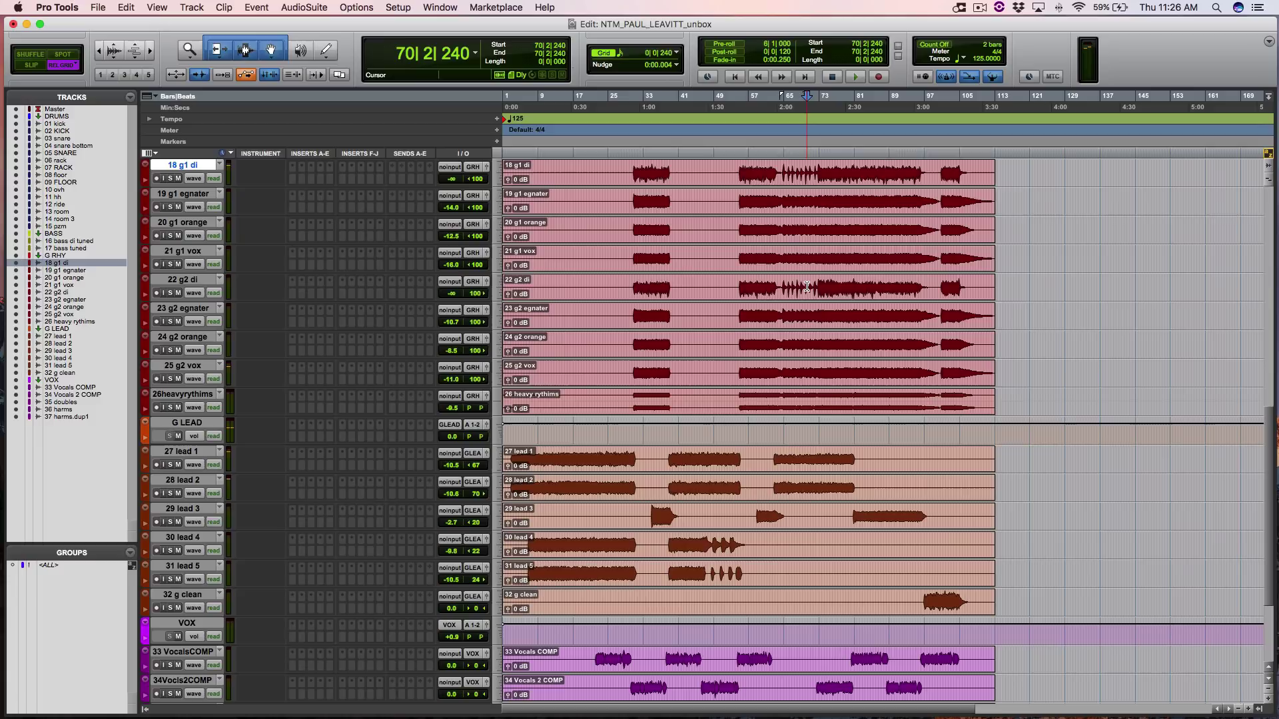
scroll(806, 286, "down", 1)
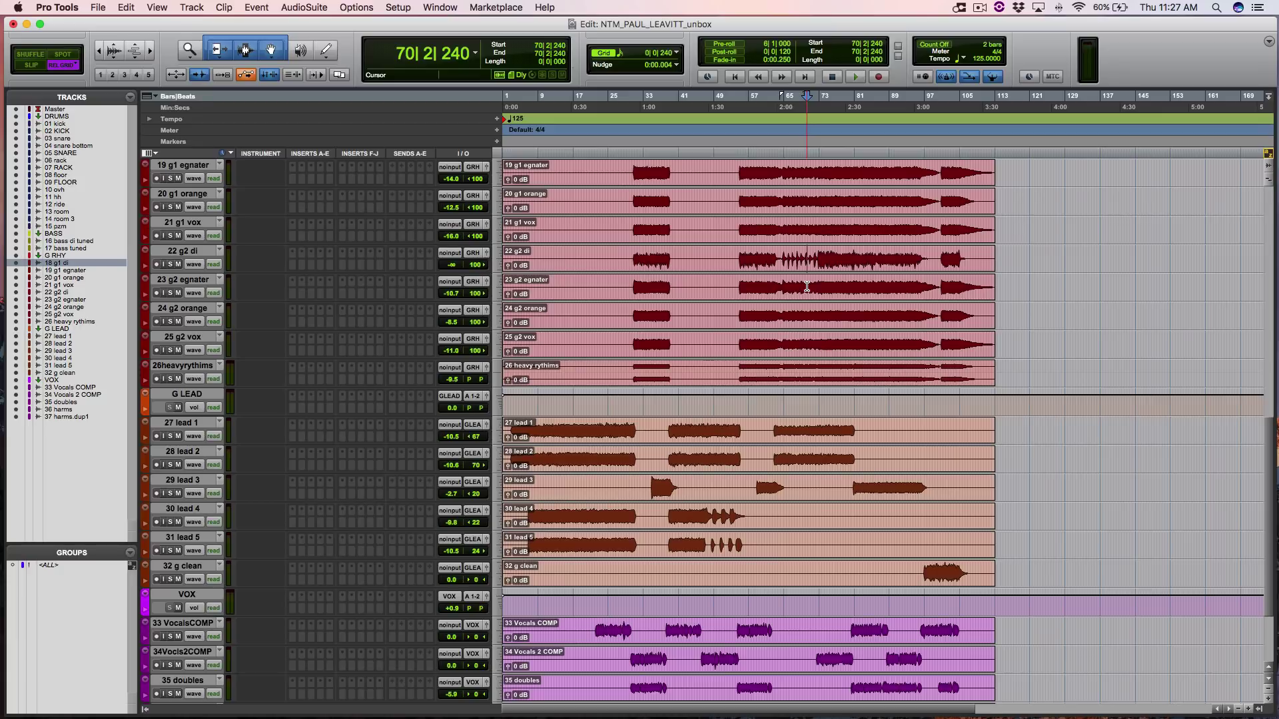
- Solo 01 kick and 02 KICK and play them back from around bar 7
scroll(807, 286, "up", 10)
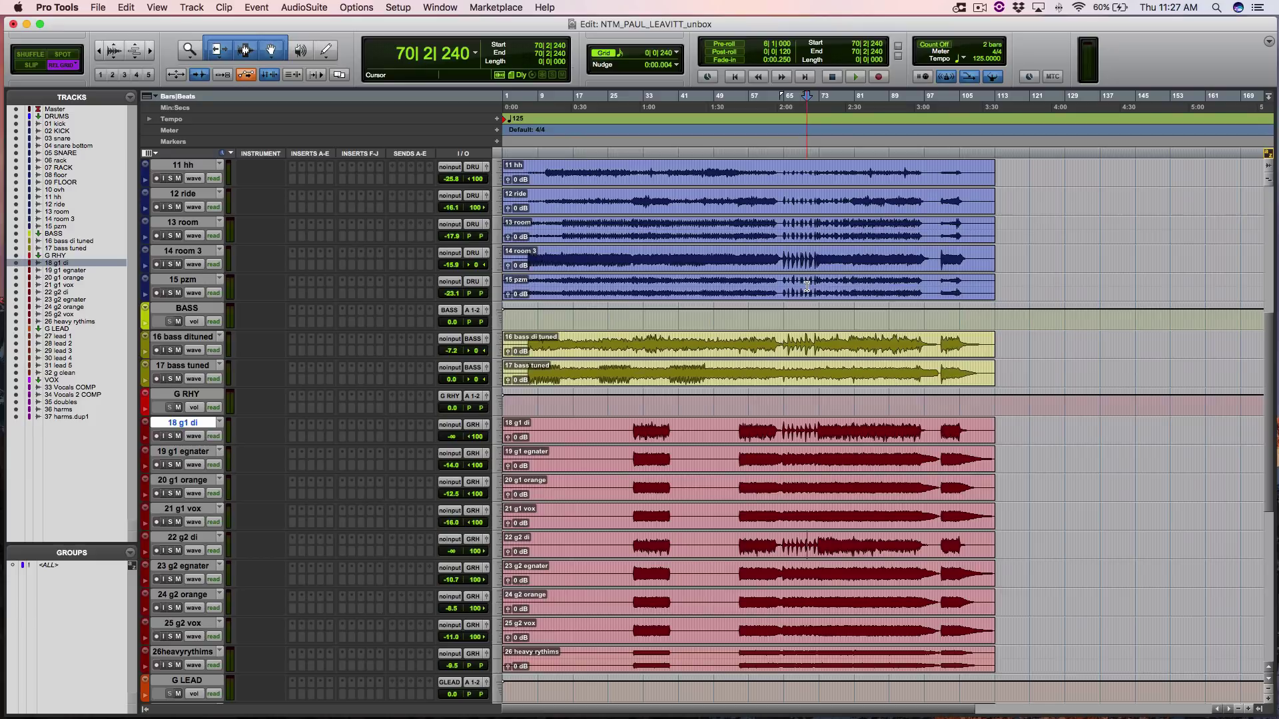
scroll(806, 286, "up", 9)
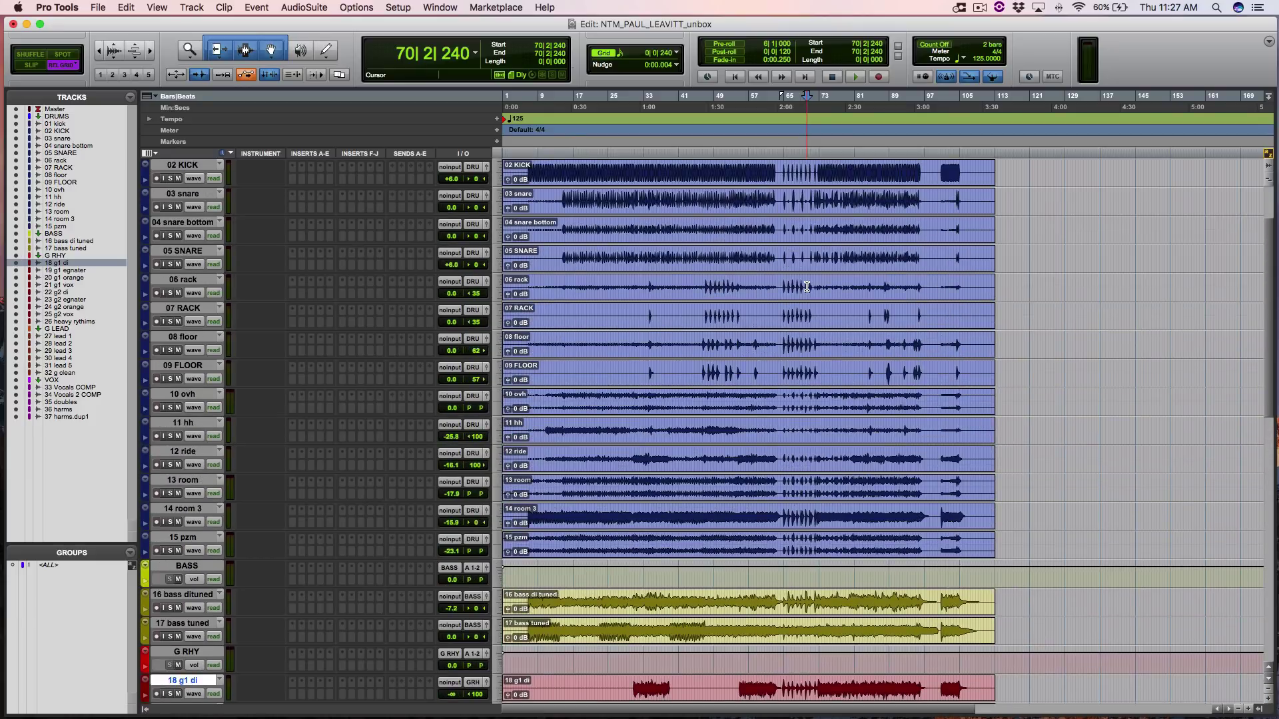
scroll(807, 286, "up", 1)
left_click(176, 165)
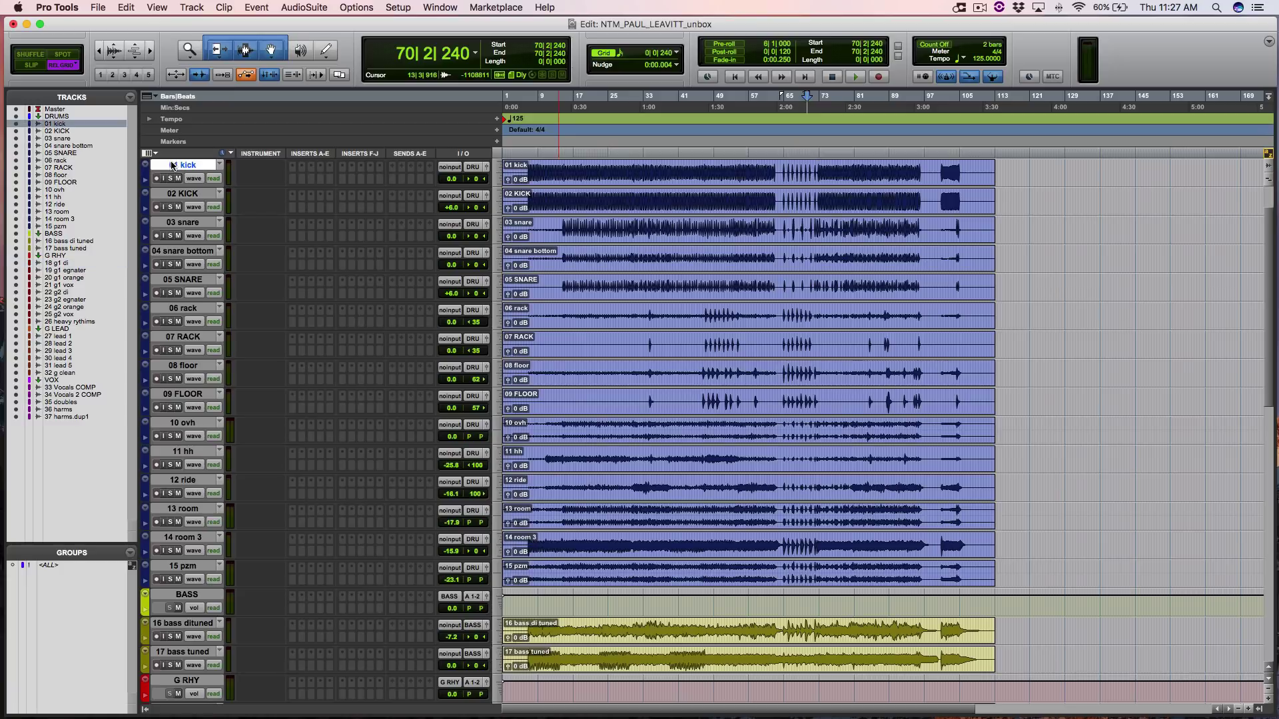
scroll(584, 300, "up", 1)
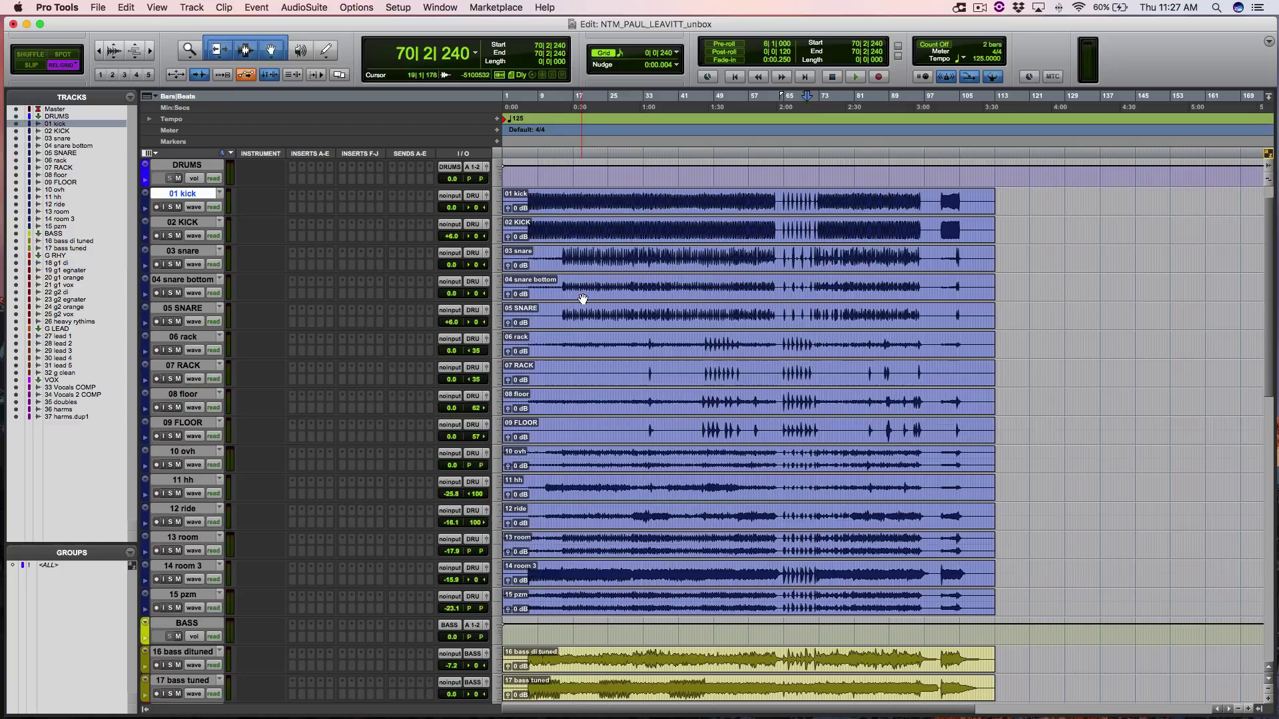
left_click(532, 198)
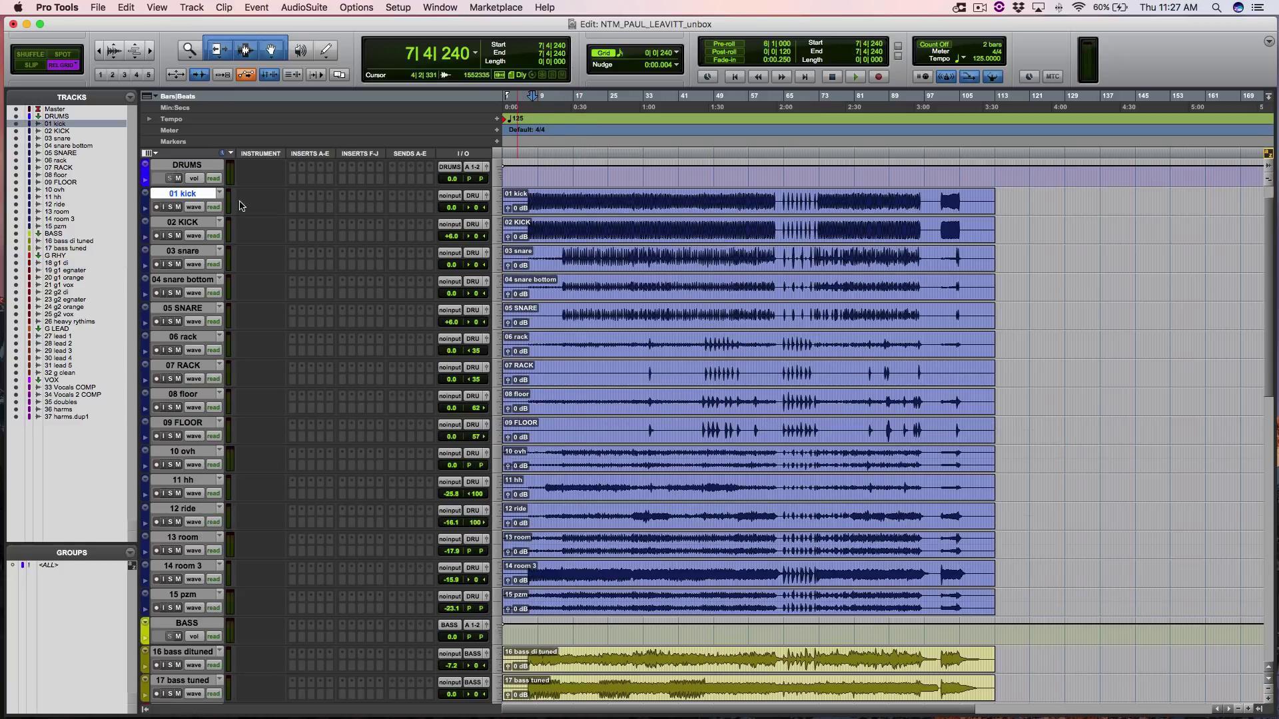
left_click(170, 207)
left_click(170, 236)
key("space")
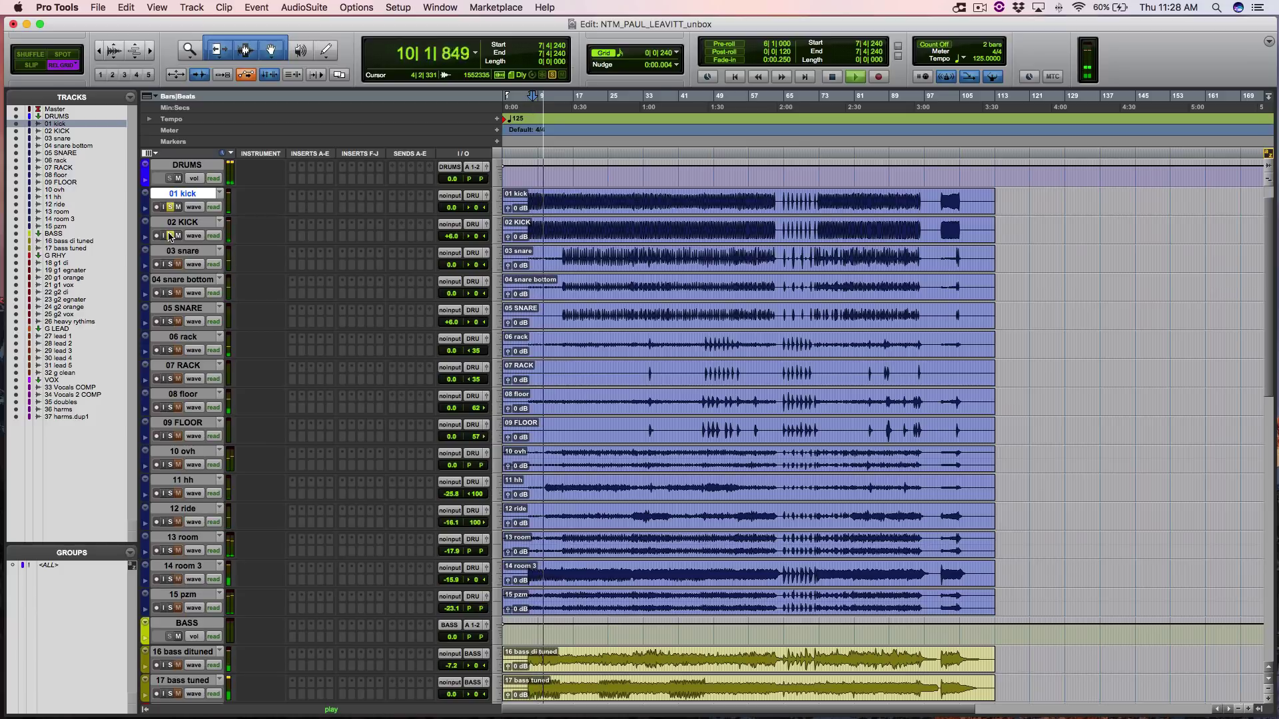
key("space")
- Audition the kick from bar 61, then unsolo 02 KICK and set the playback start to bar 14
left_click(171, 235)
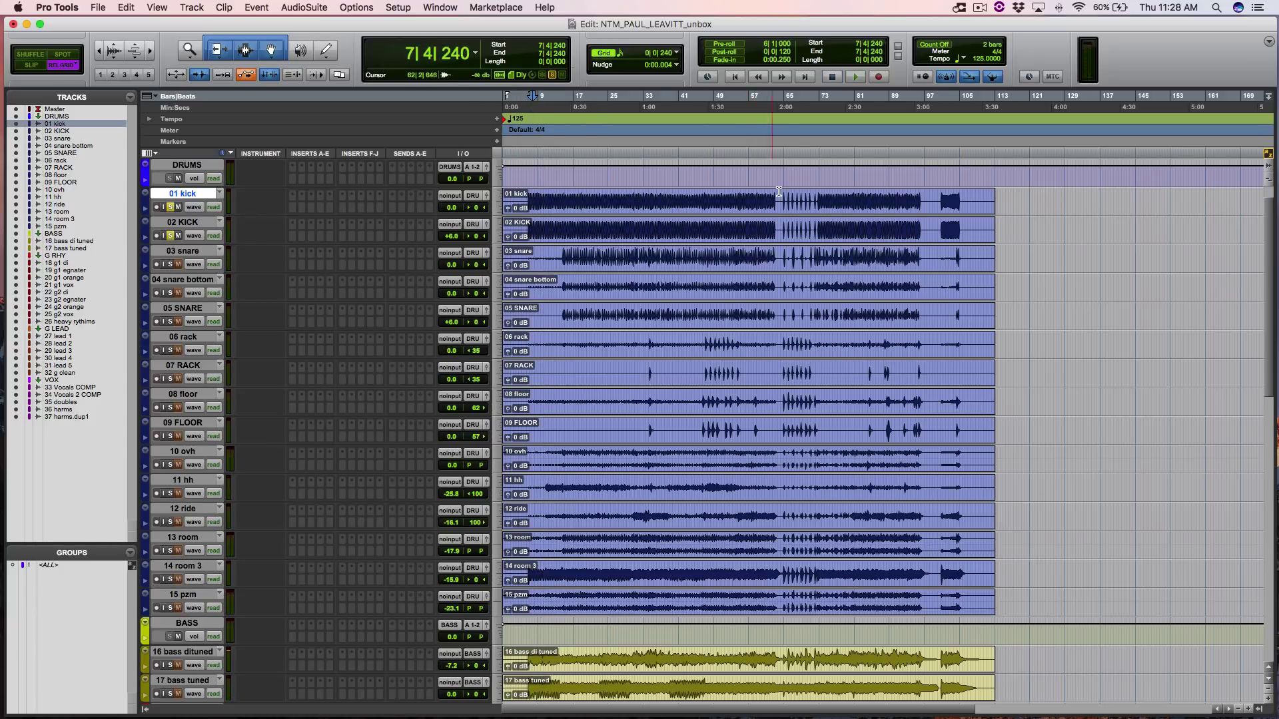
left_click(770, 194)
key("space")
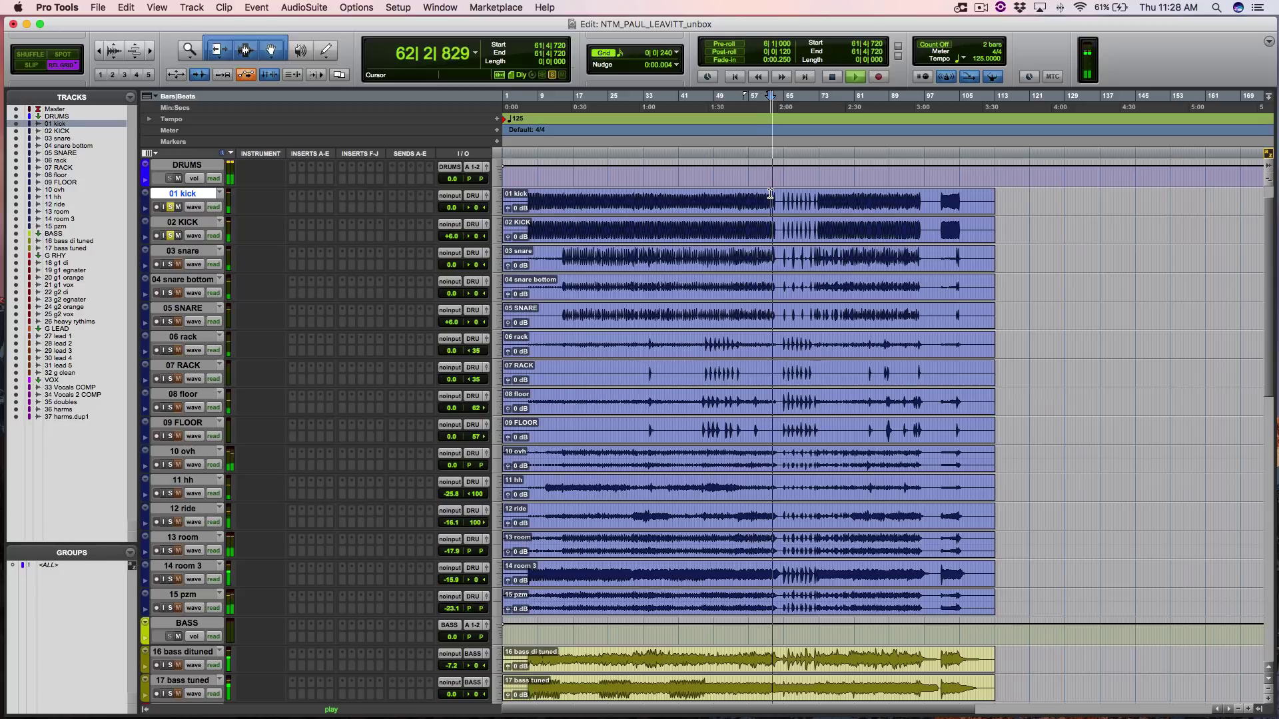
key("space")
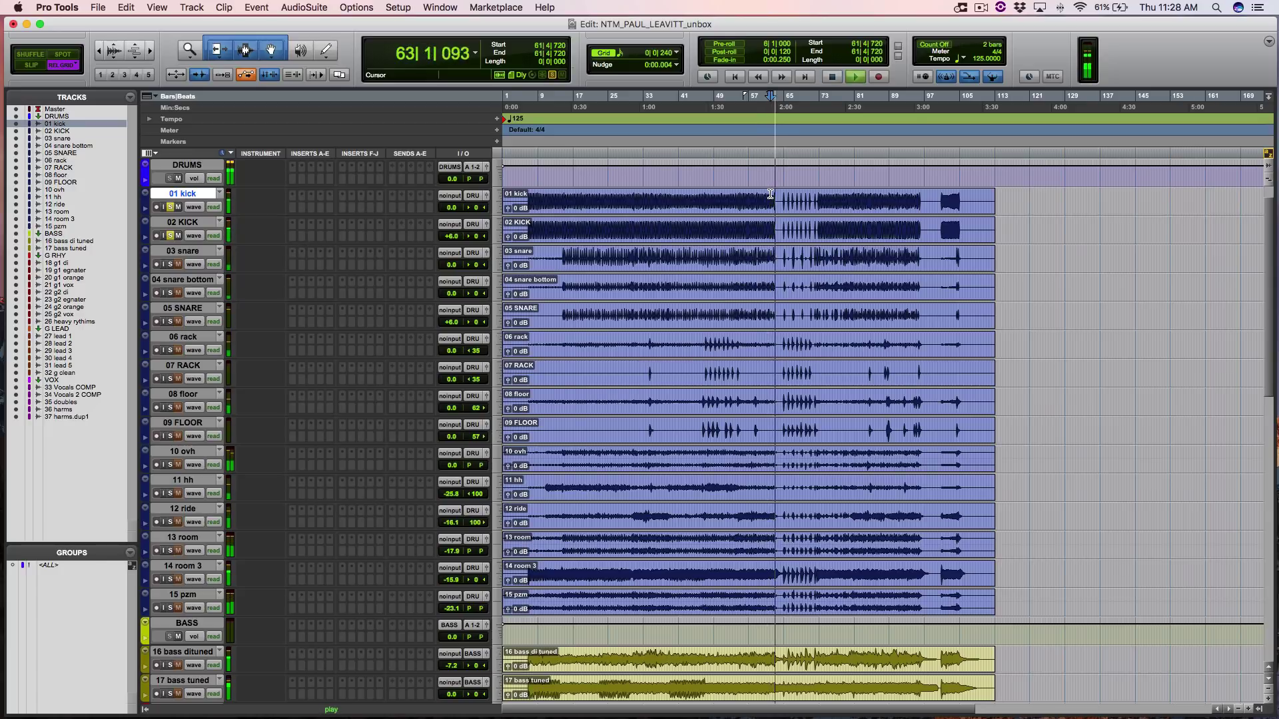
key("space")
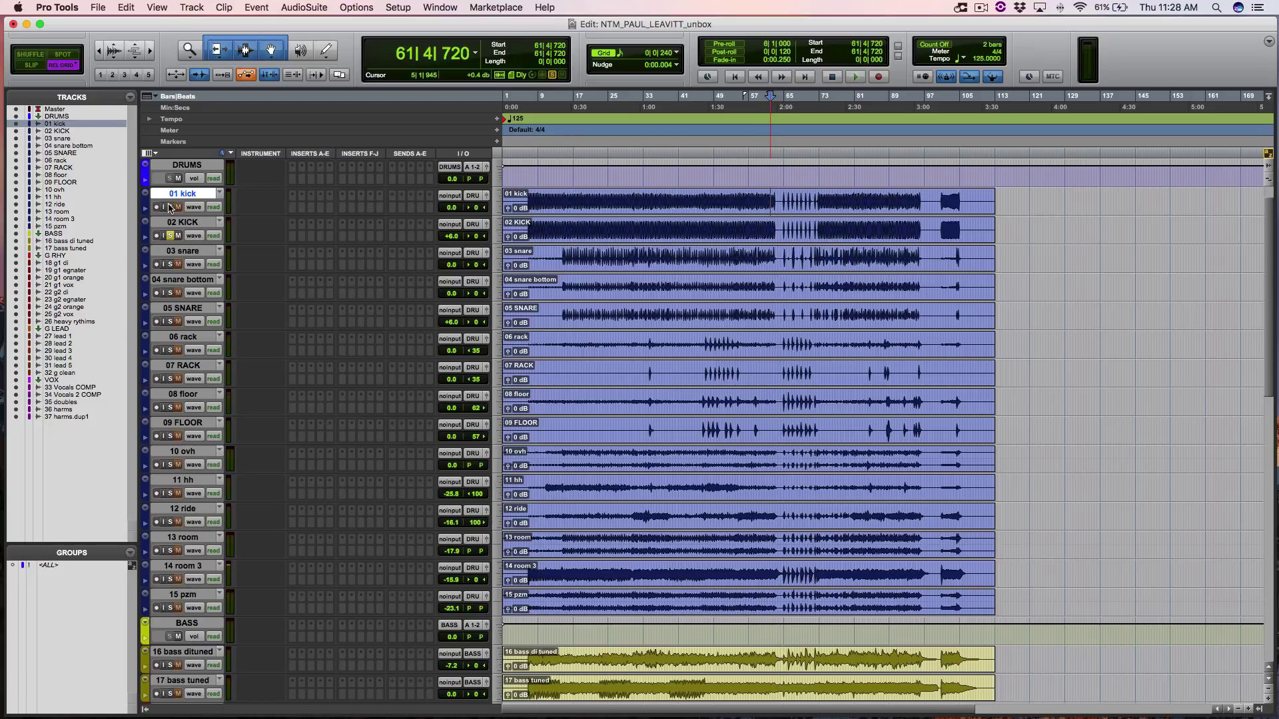
left_click(171, 236)
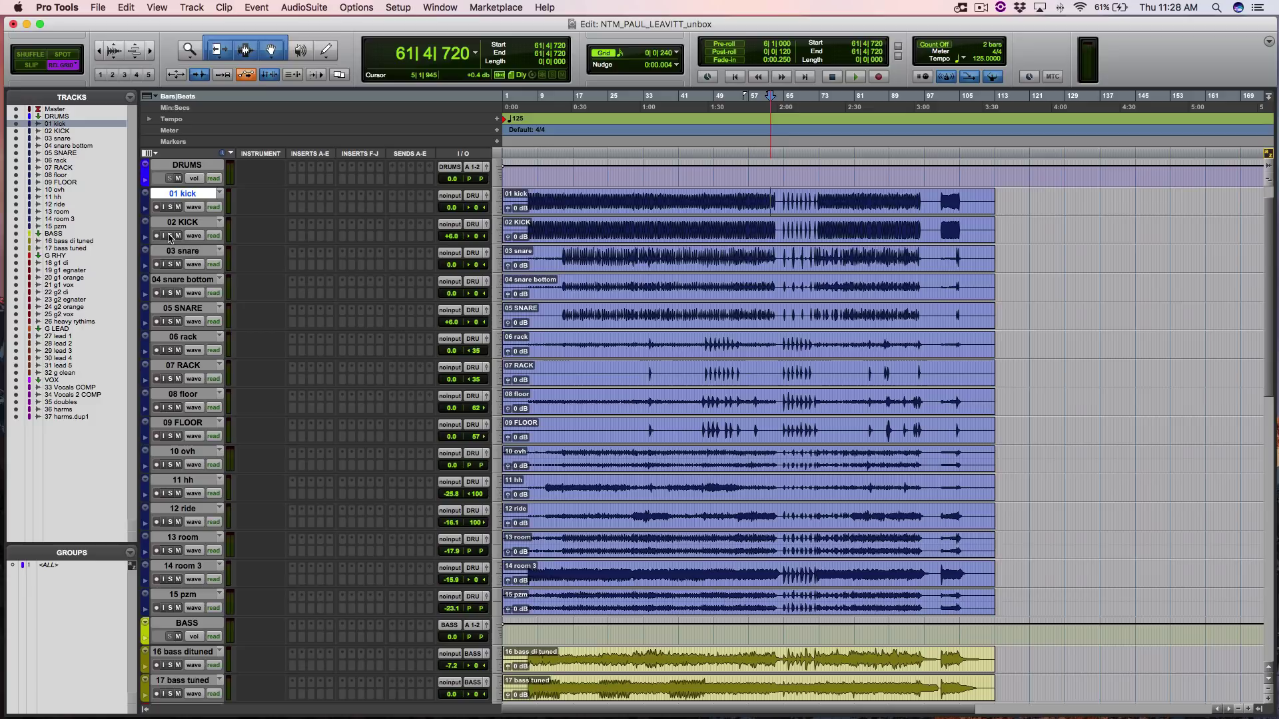
left_click(562, 253)
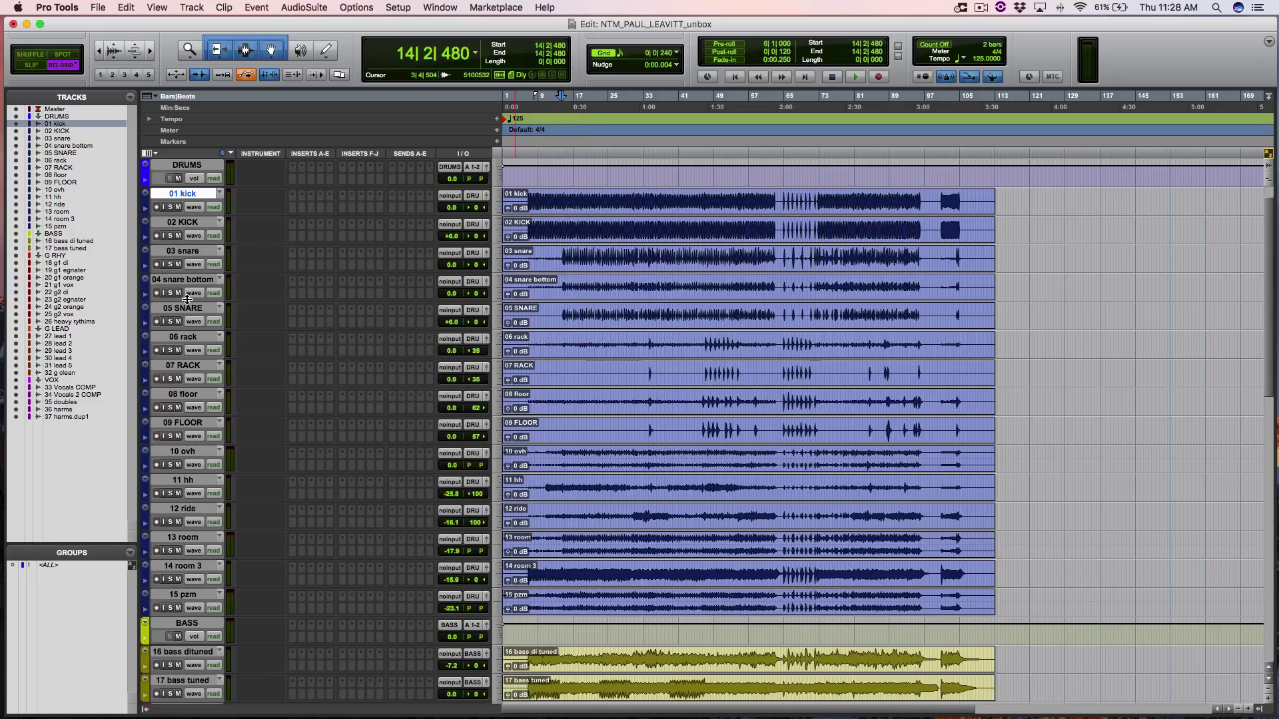
- Enlarge the tracks and zoom in to place the edit point at 15|2|000 across 03 snare and 04 snare bottom
key("ctrl+alt+Up")
key("ctrl+alt+Up")
key("ctrl+alt+Up")
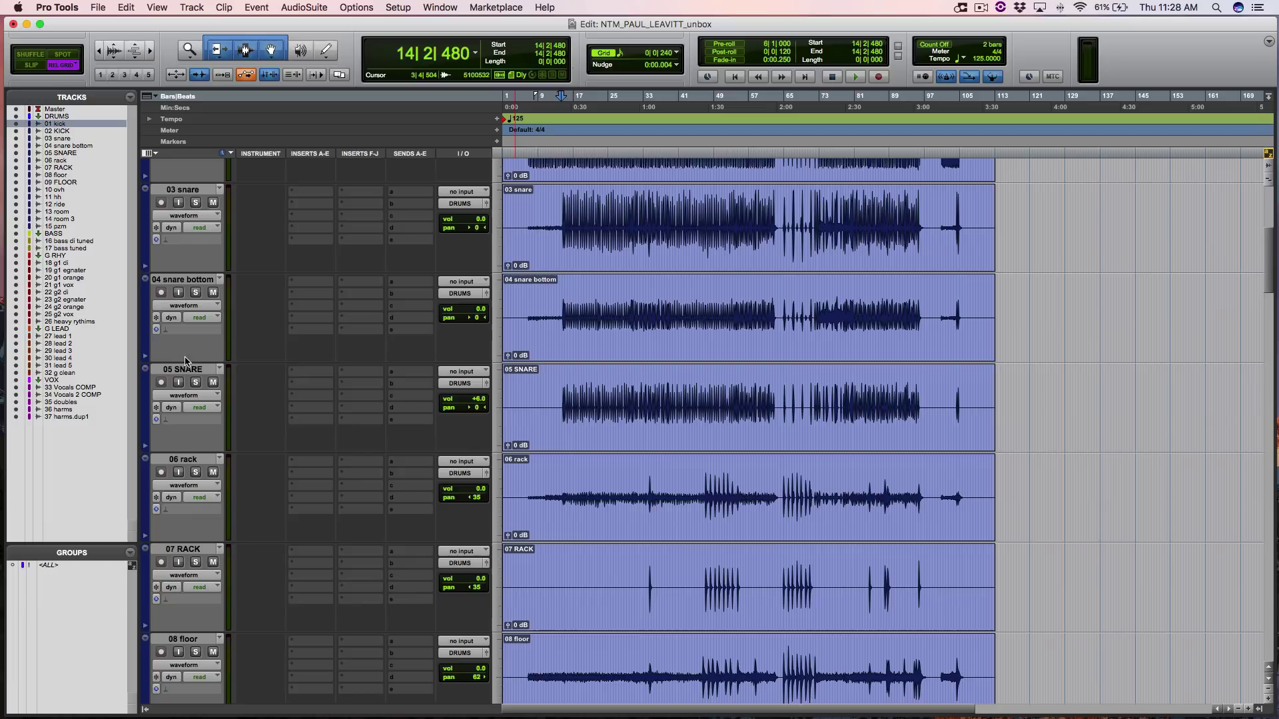
left_click(576, 225)
key("ctrl+bracketright")
key("ctrl+bracketright")
key("ctrl+bracketright")
key("ctrl+bracketright")
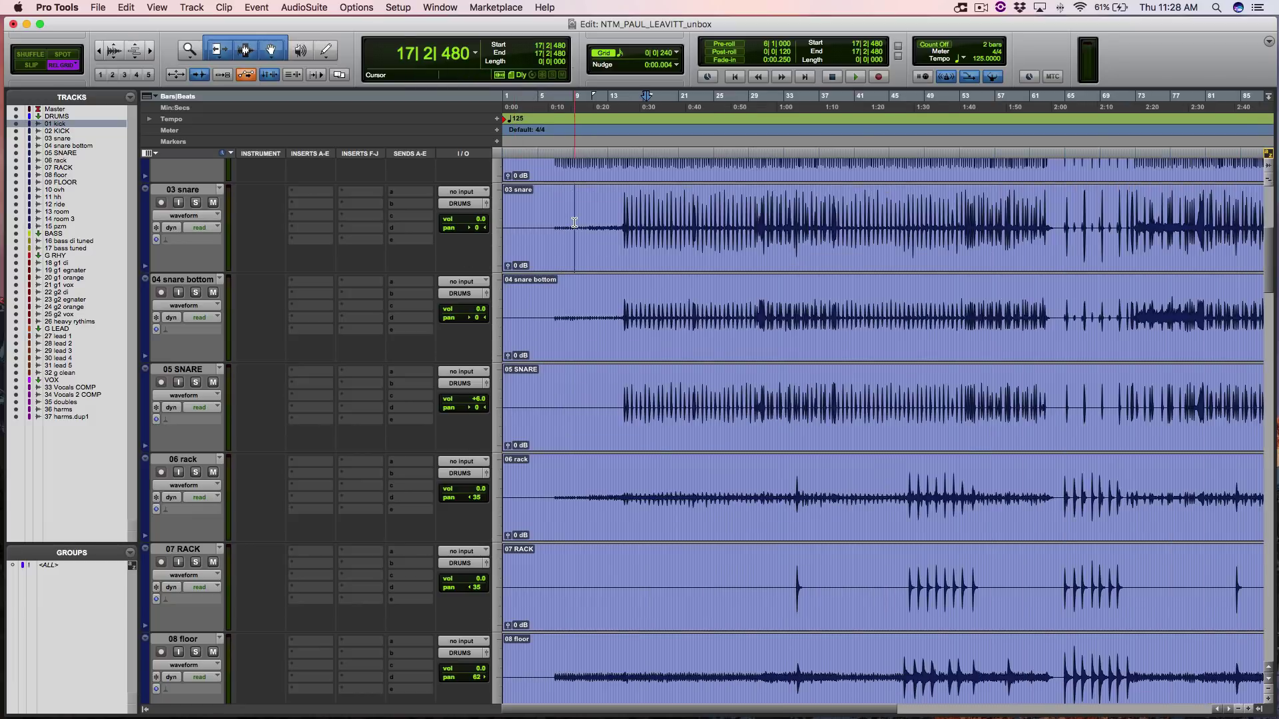
left_click(734, 212)
key("ctrl+bracketright")
key("ctrl+bracketright")
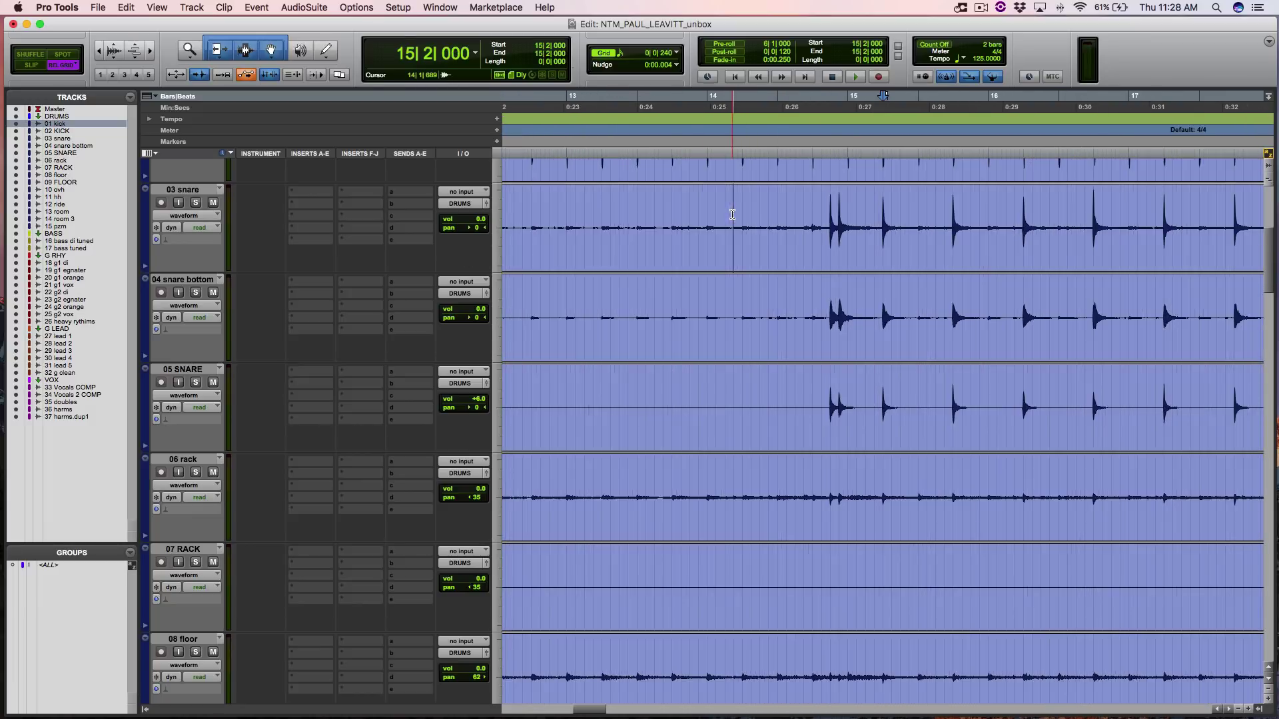
key("ctrl+bracketright")
key("ctrl+bracketright")
key("ctrl+bracketright")
key("ctrl+bracketright")
key("ctrl+bracketright")
key("ctrl+bracketright")
key("ctrl+bracketright")
key("ctrl+bracketright")
key("ctrl+bracketright")
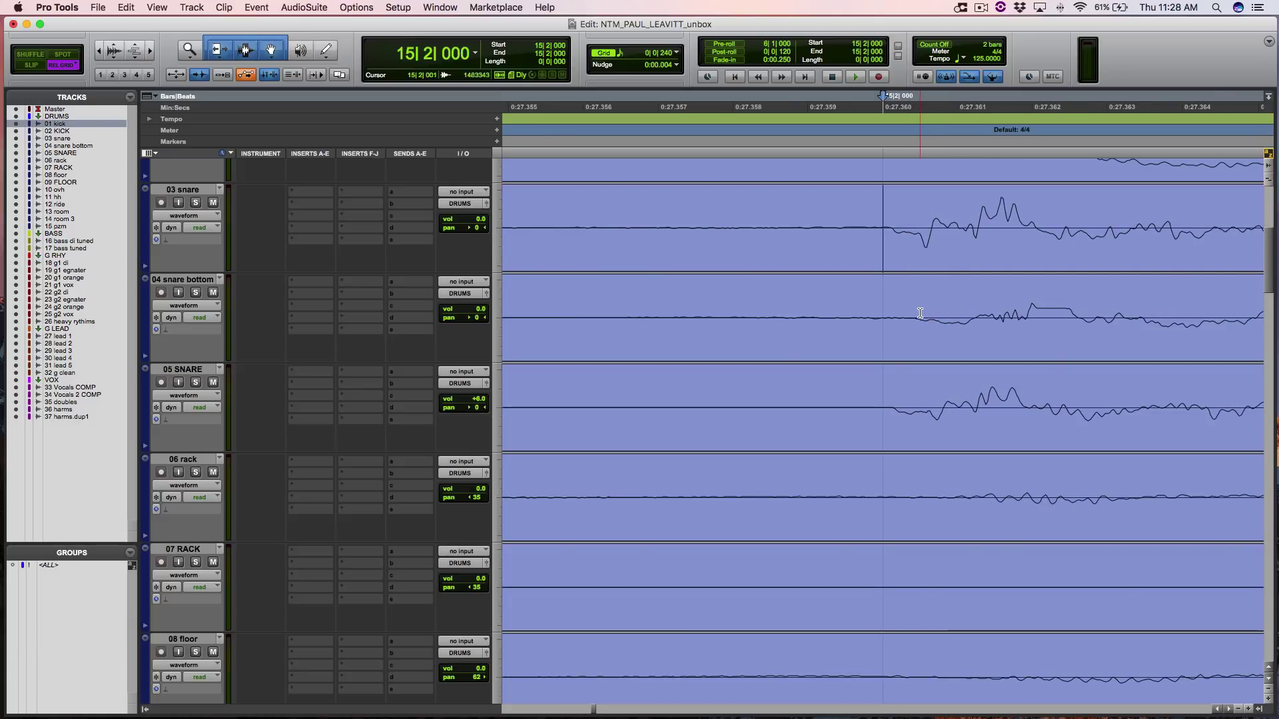
left_click(925, 312)
left_click(933, 227, "shift")
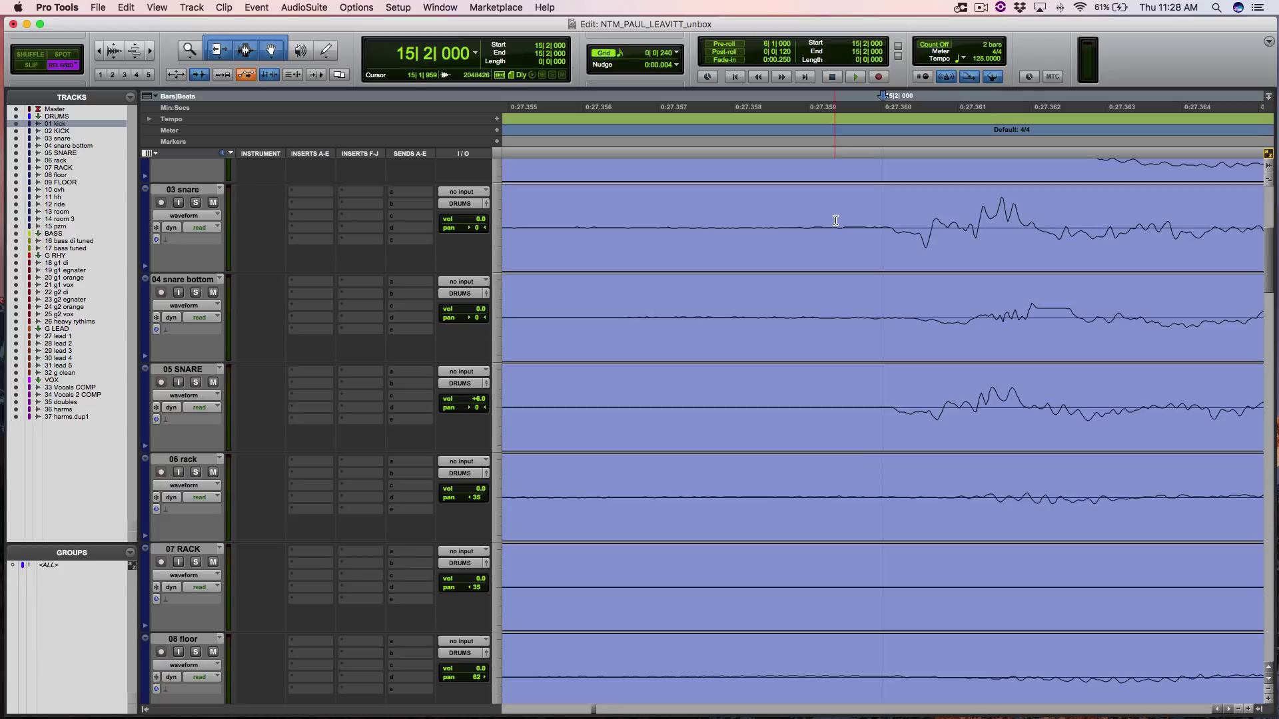
- Zoom back out to several snare hits and solo 05 SNARE
key("r")
key("r")
key("r")
key("r")
key("r")
key("r")
key("r")
key("r")
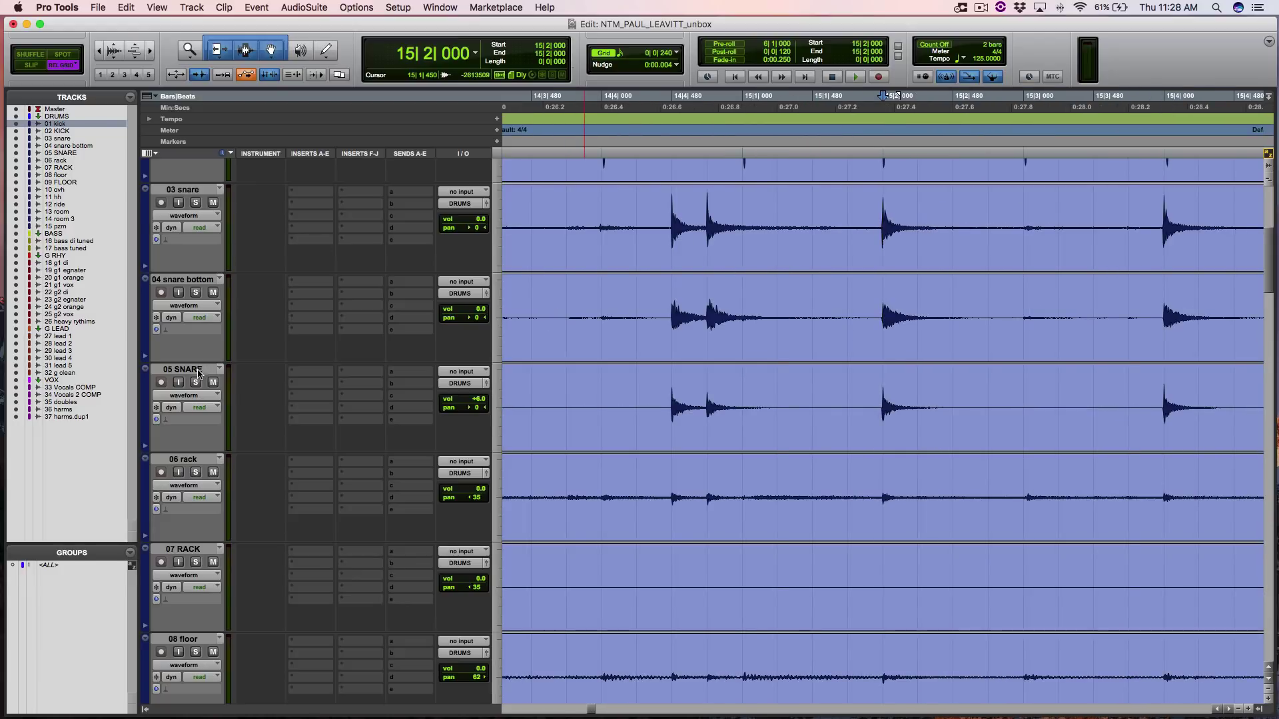
left_click(196, 382)
- Play the soloed 05 SNARE from 15|2|000, then from bar 61 with the whole song in view
key("space")
key("r")
key("r")
key("r")
key("r")
key("r")
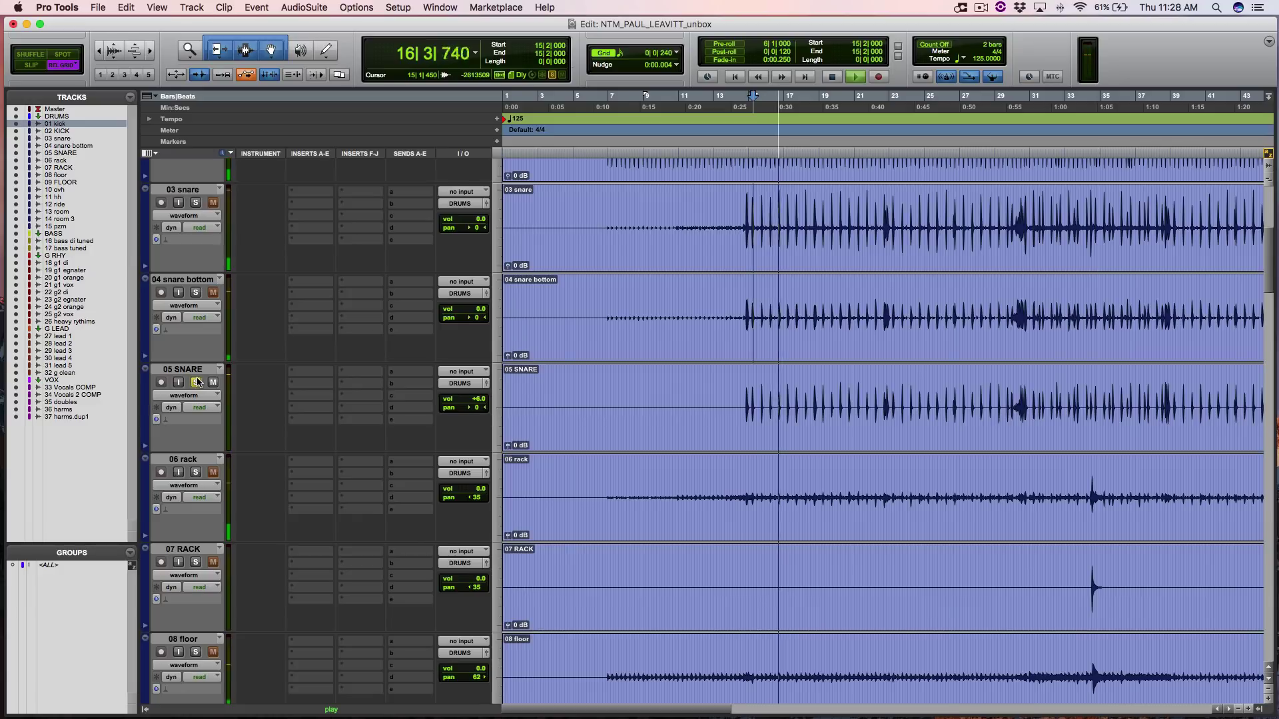
key("r")
key("r")
key("space")
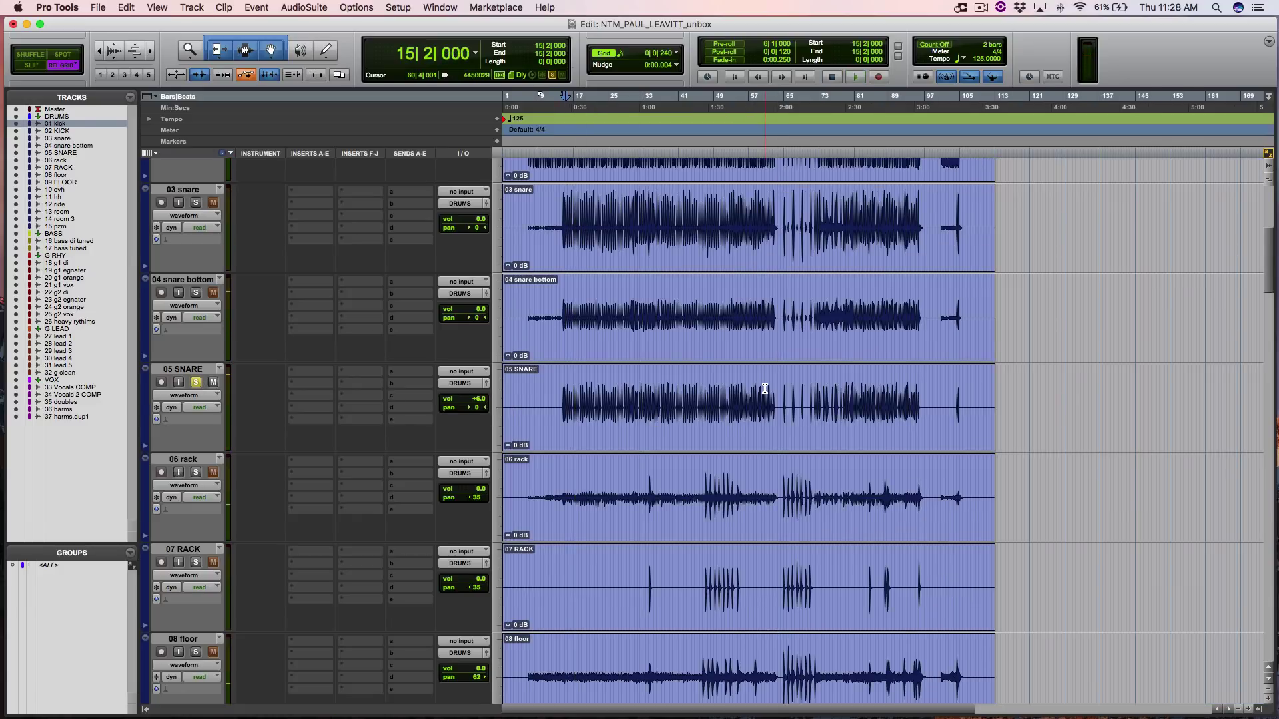
left_click(769, 386)
key("space")
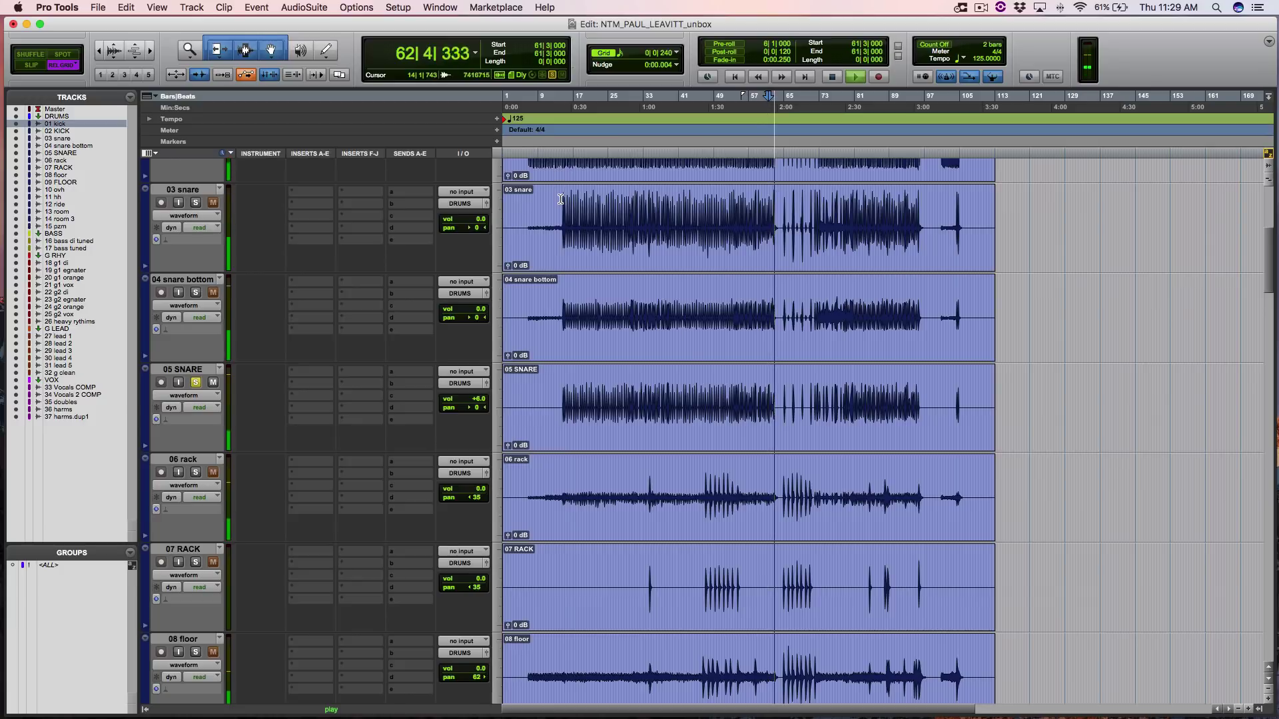
- Solo 03 snare, 05 SNARE and 04 snare bottom together and play them from 14|1|720
left_click(560, 233)
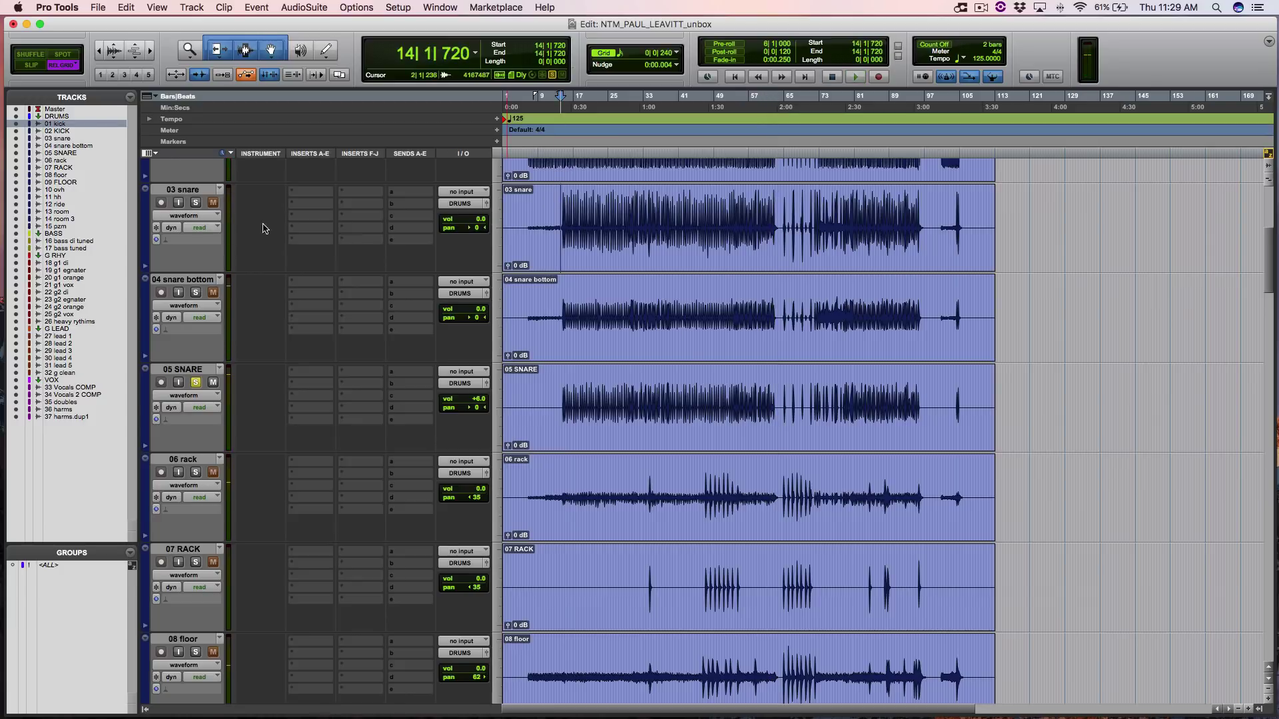
left_click(195, 203)
left_click(199, 384)
key("space")
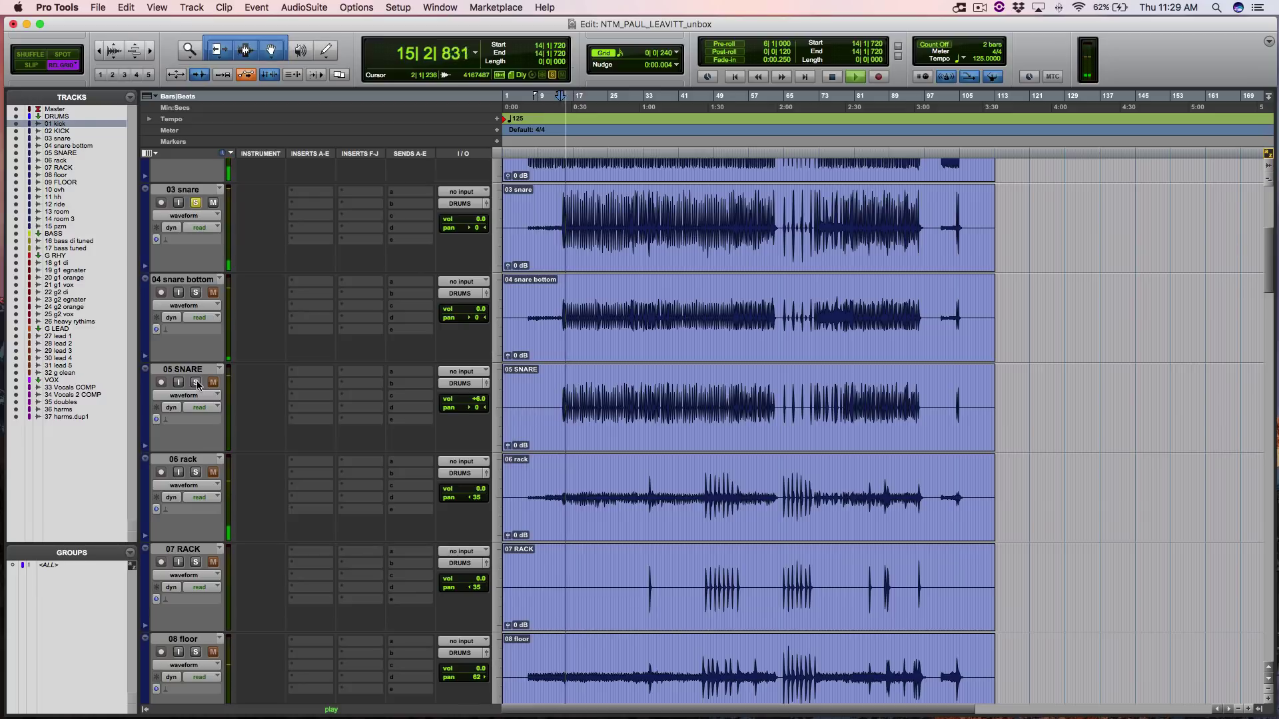
left_click(196, 383)
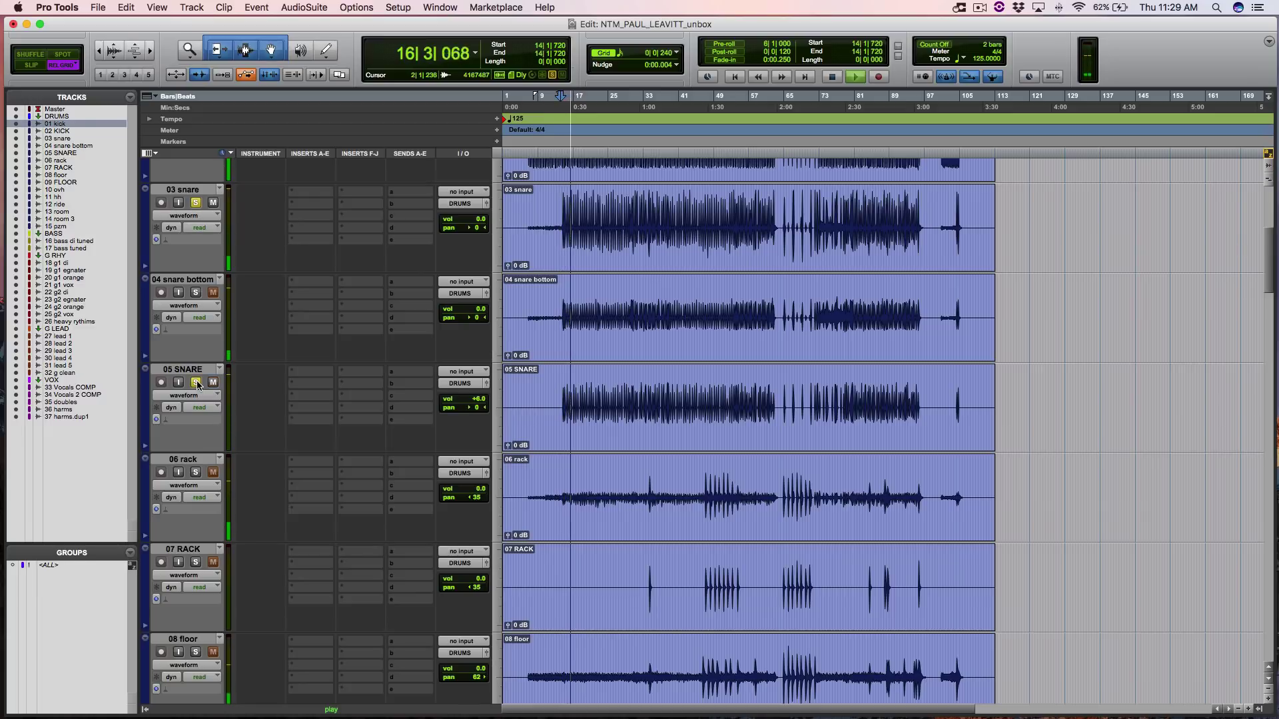
key("space")
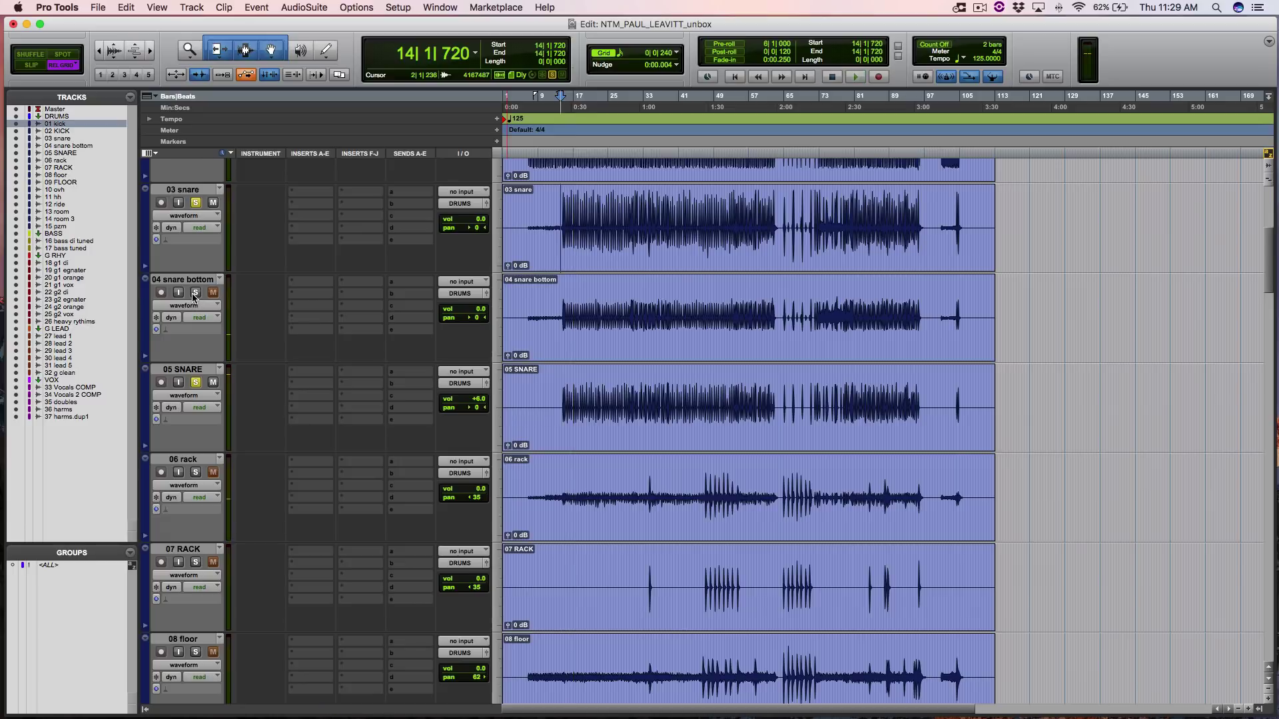
left_click(196, 293)
key("space")
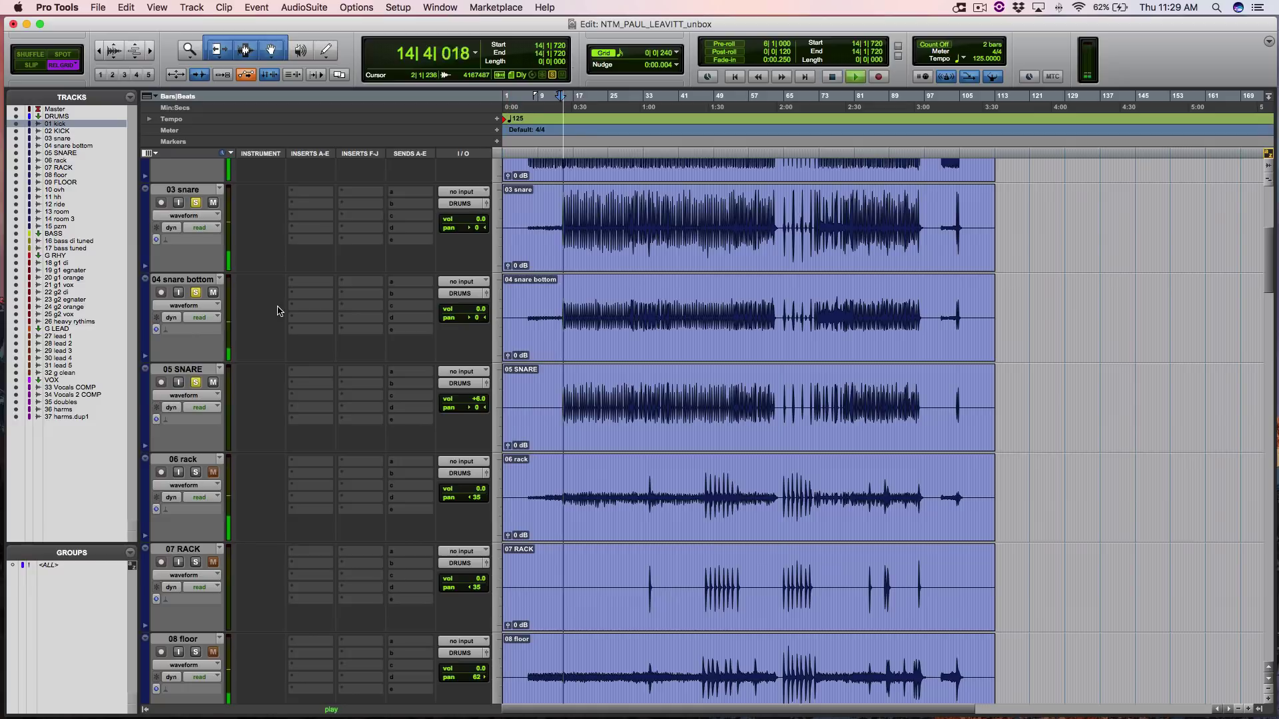
scroll(361, 322, "down", 1)
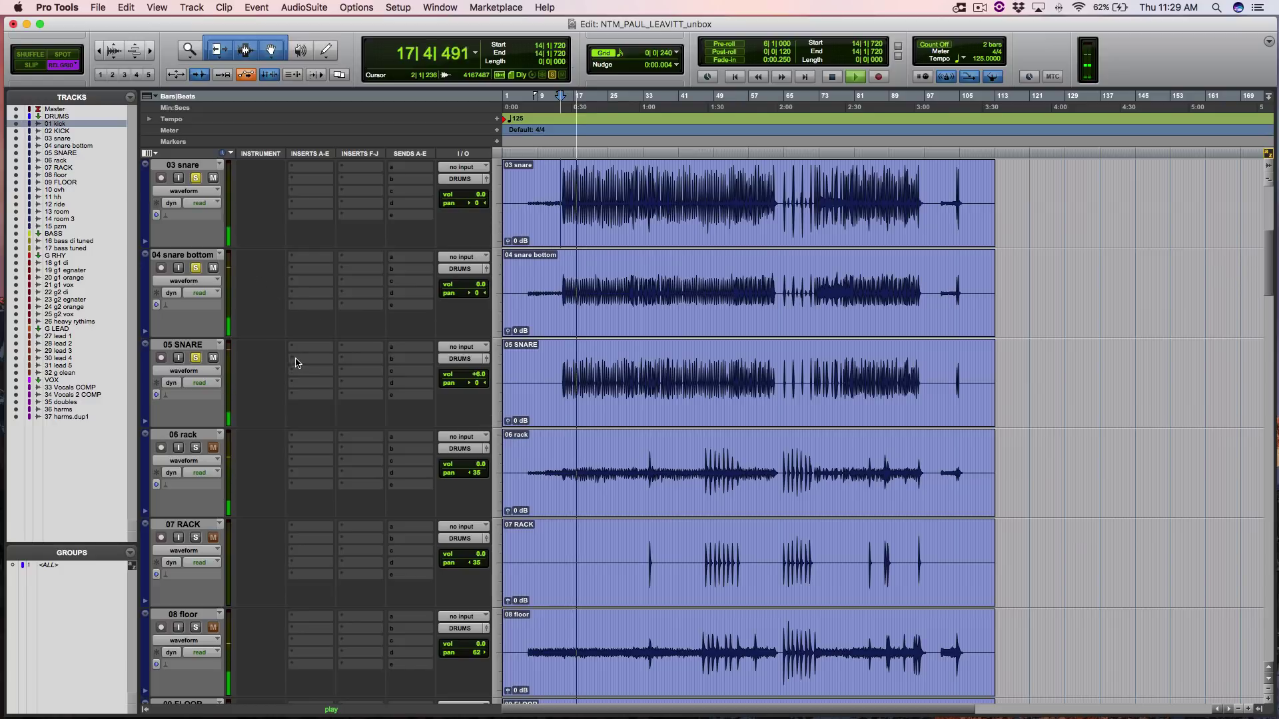
- Stop playback and insert an EQ3 1-Band plug-in on 04 snare bottom
key("space")
left_click(310, 257)
mouse_move(330, 285)
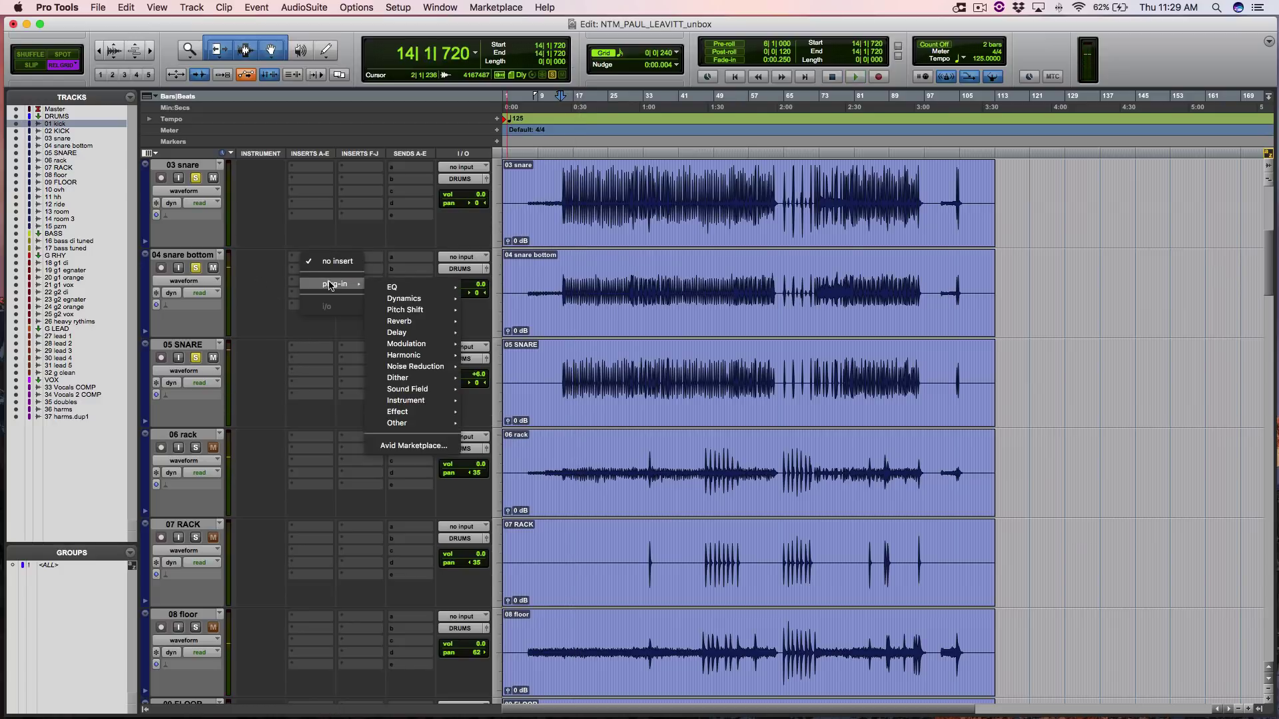
mouse_move(391, 294)
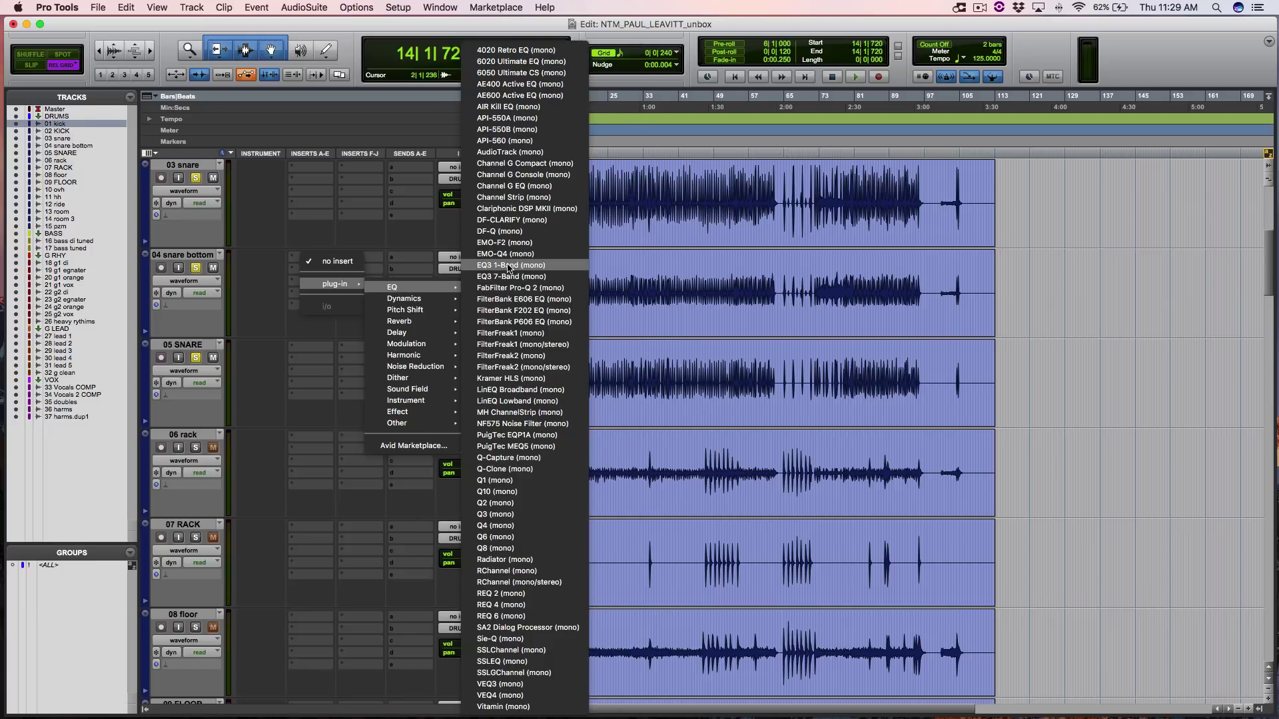
left_click(694, 275)
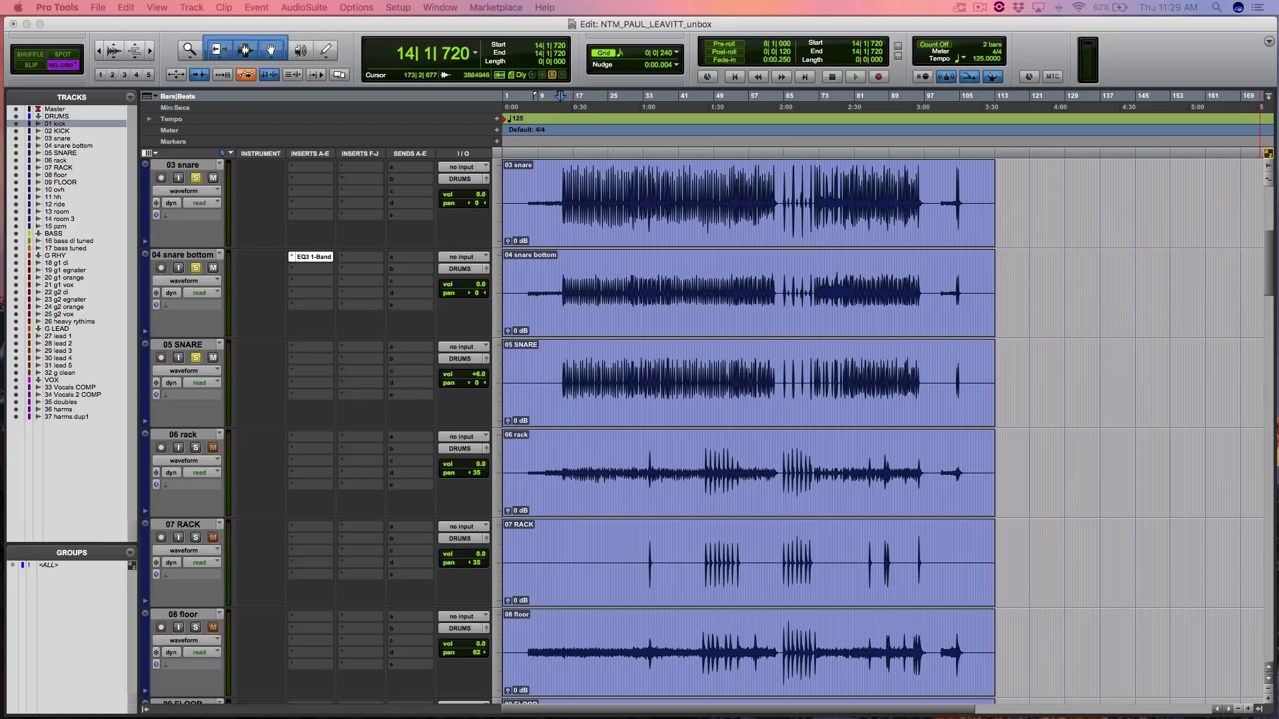
left_click_drag(925, 104, 869, 140)
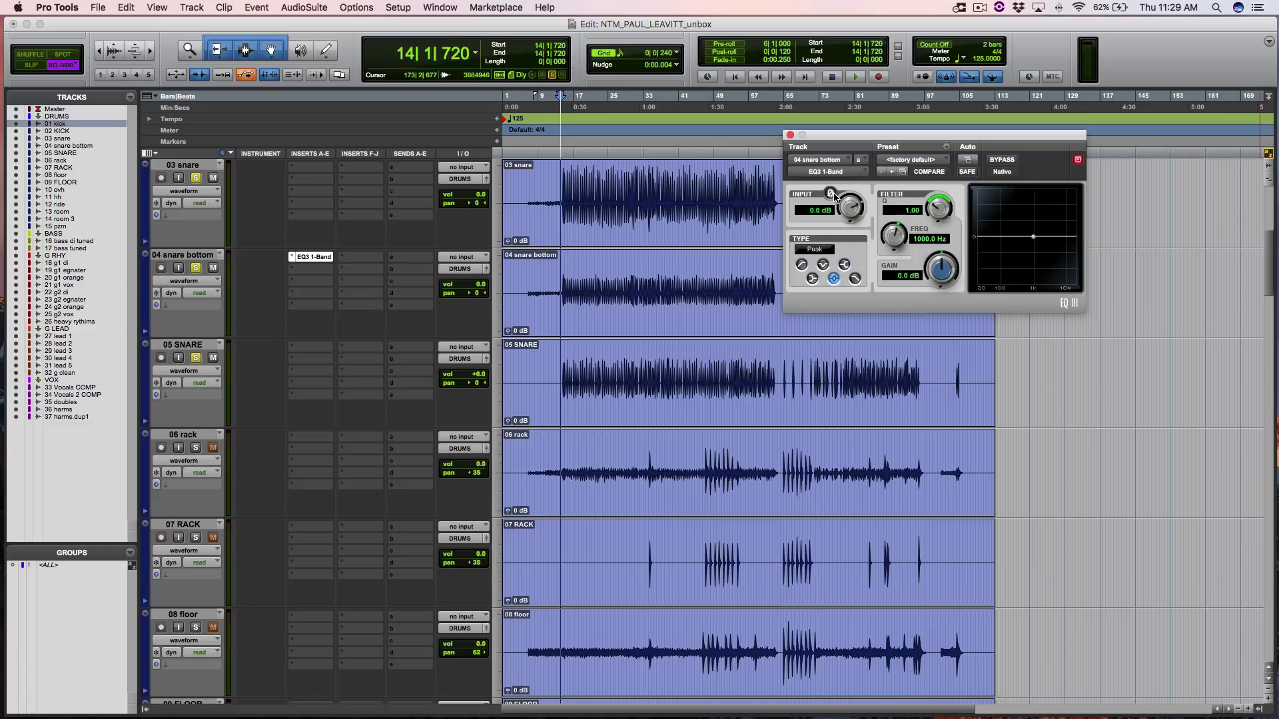
- Compare 04 snare bottom's polarity during playback, unsolo 05 SNARE, then stop and close the EQ window
key("space")
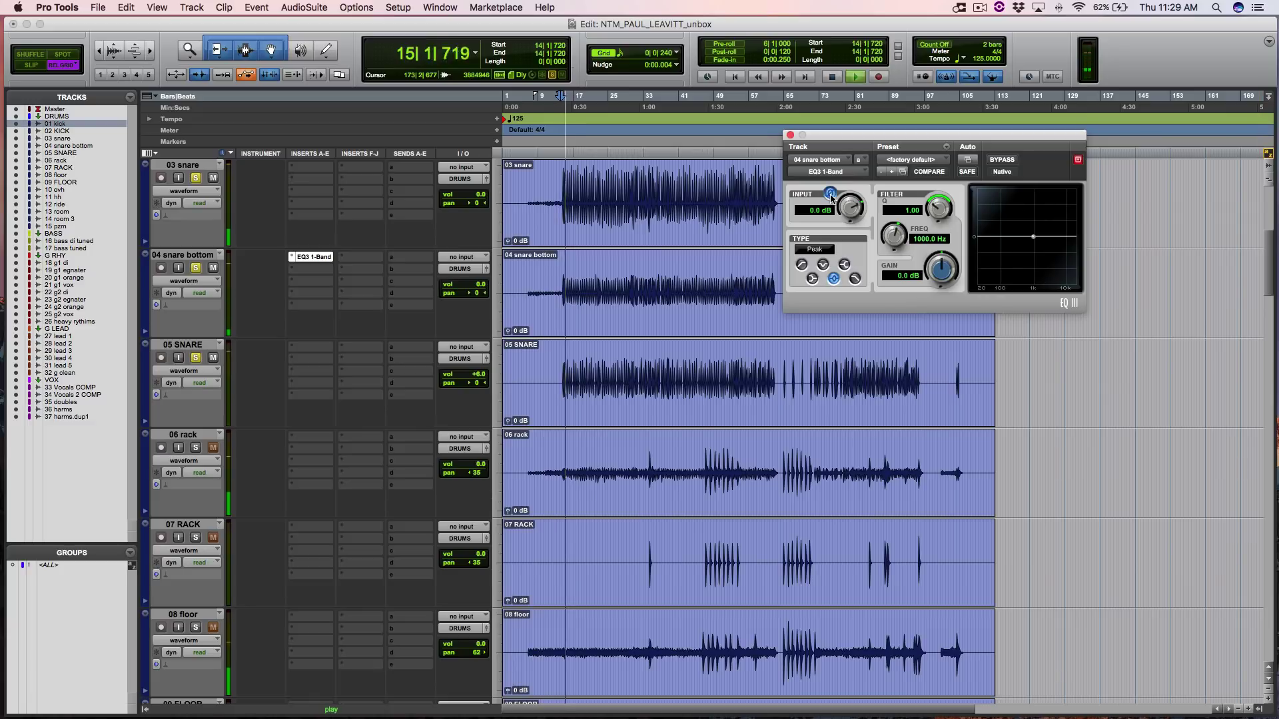
left_click(829, 194)
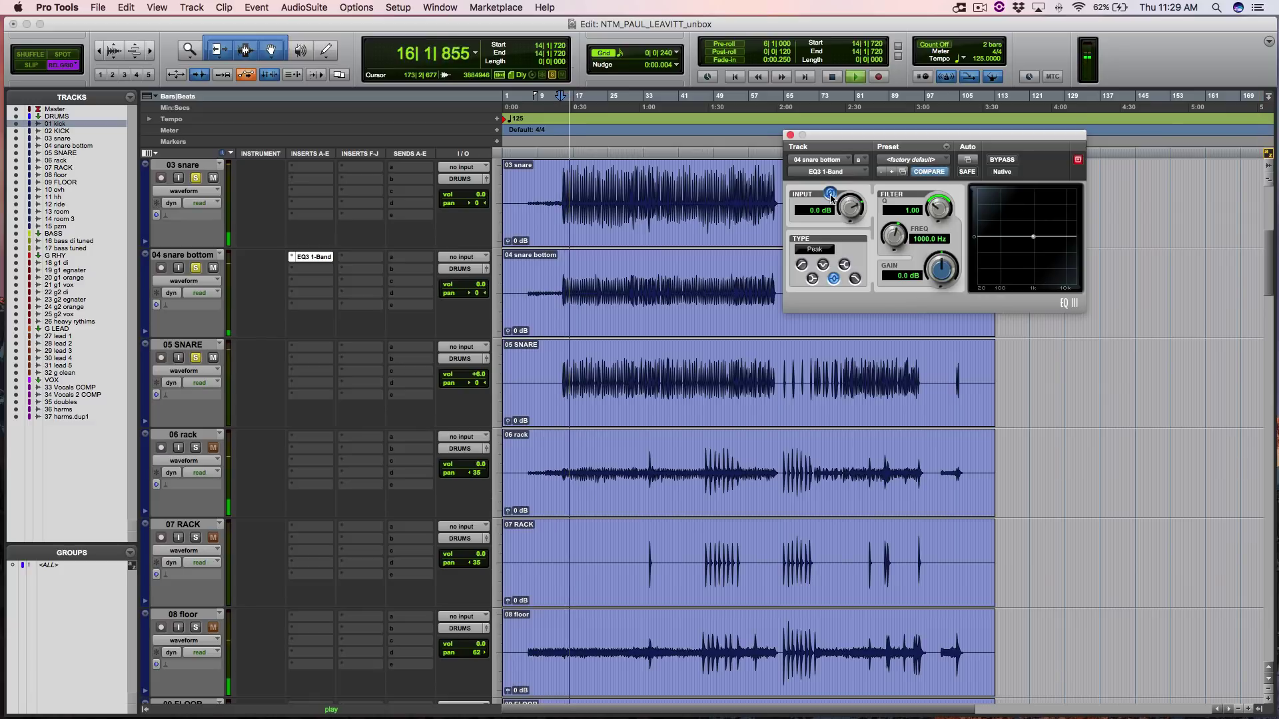
left_click(829, 193)
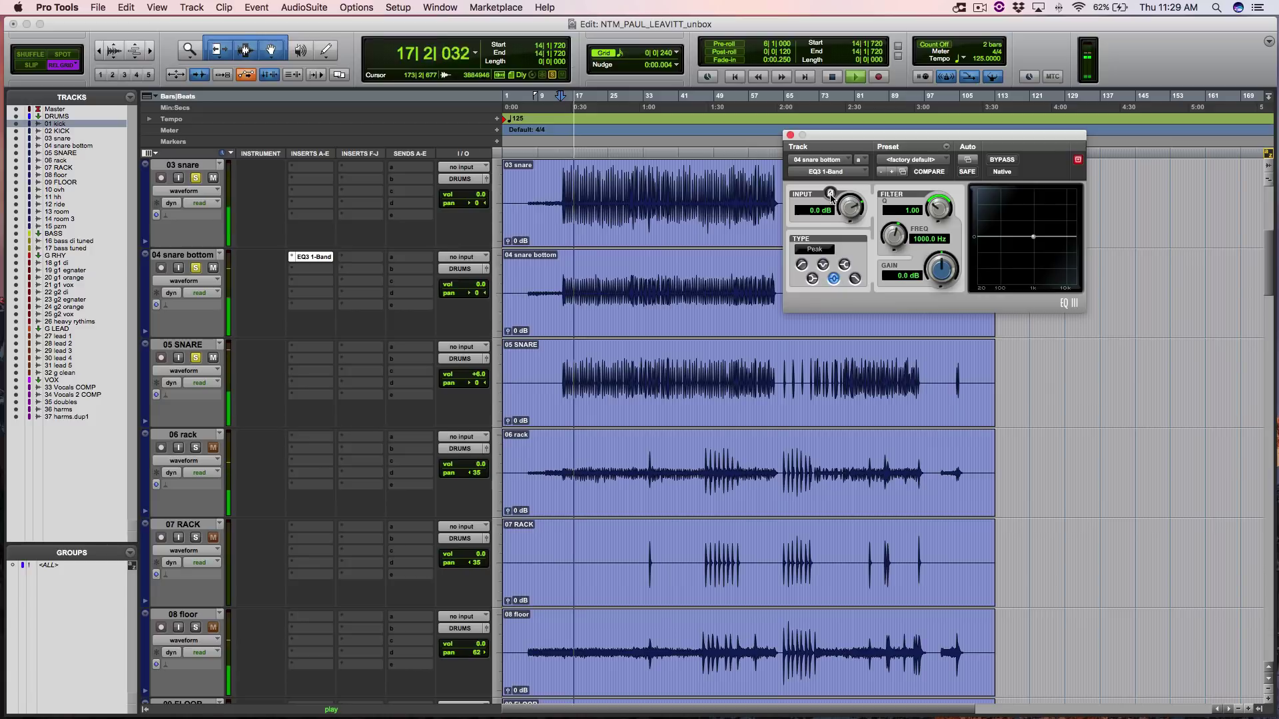
left_click(830, 194)
left_click(196, 357)
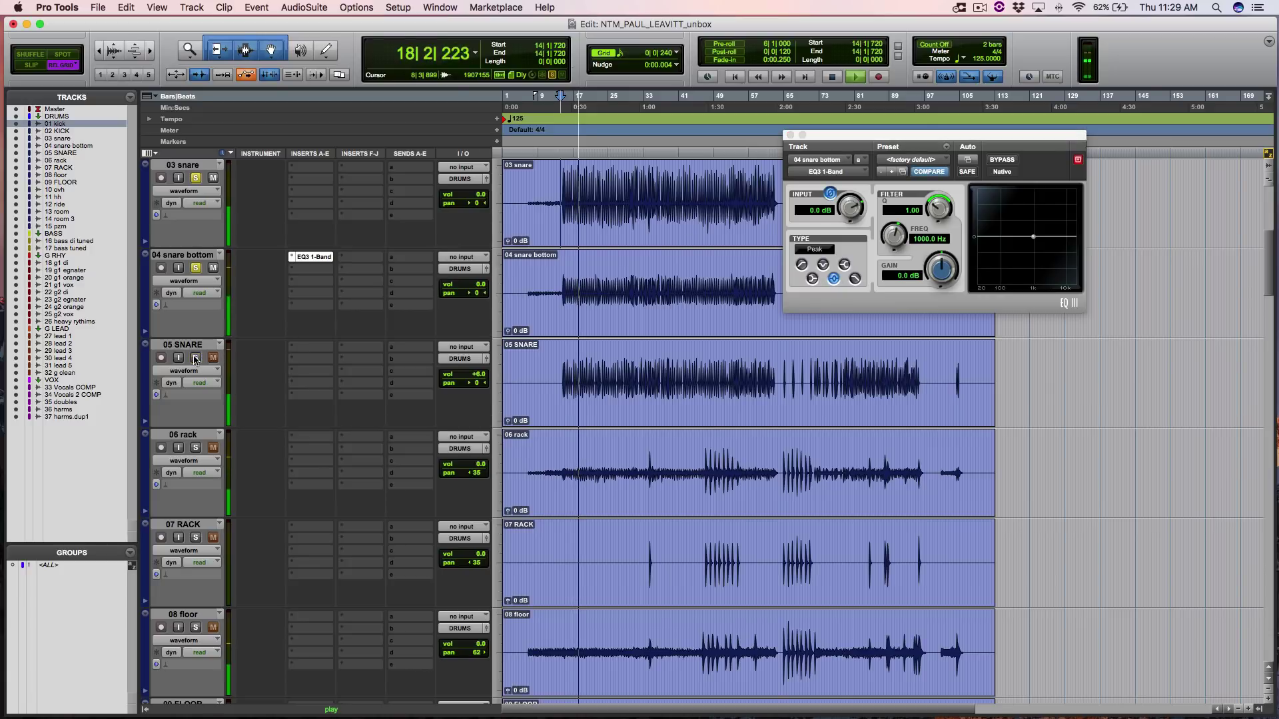
left_click(829, 194)
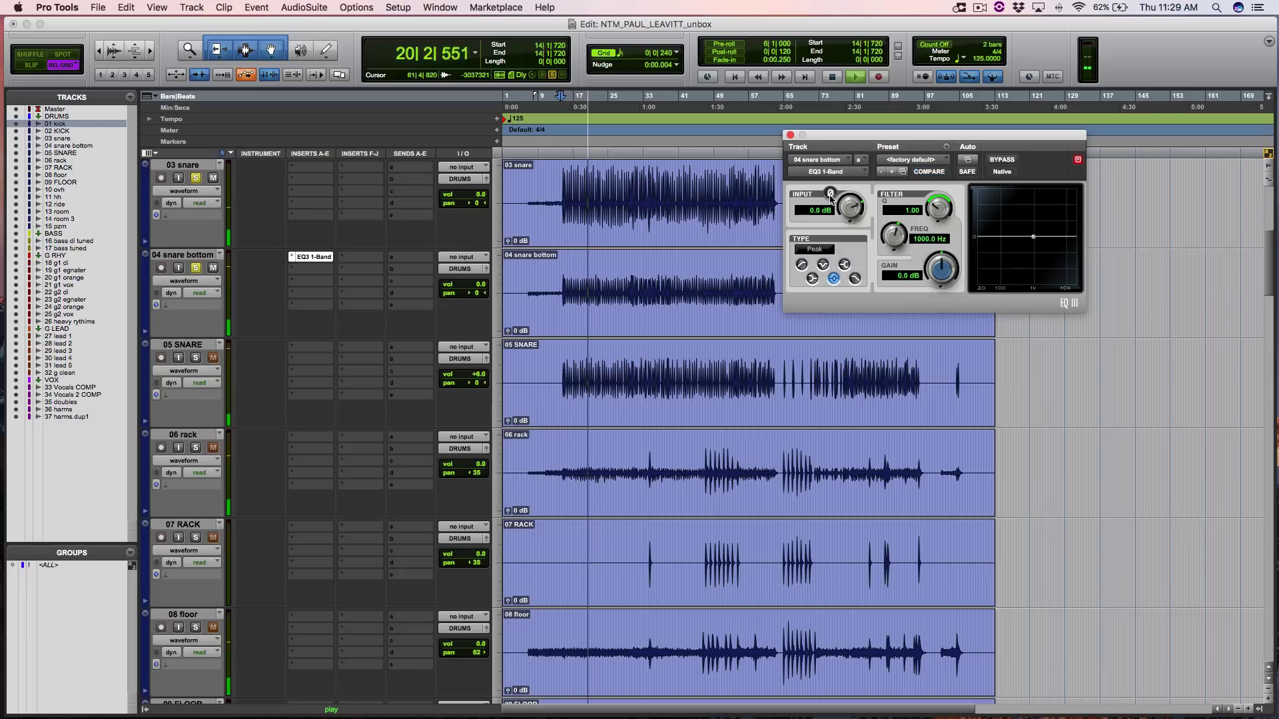
key("space")
left_click(791, 135)
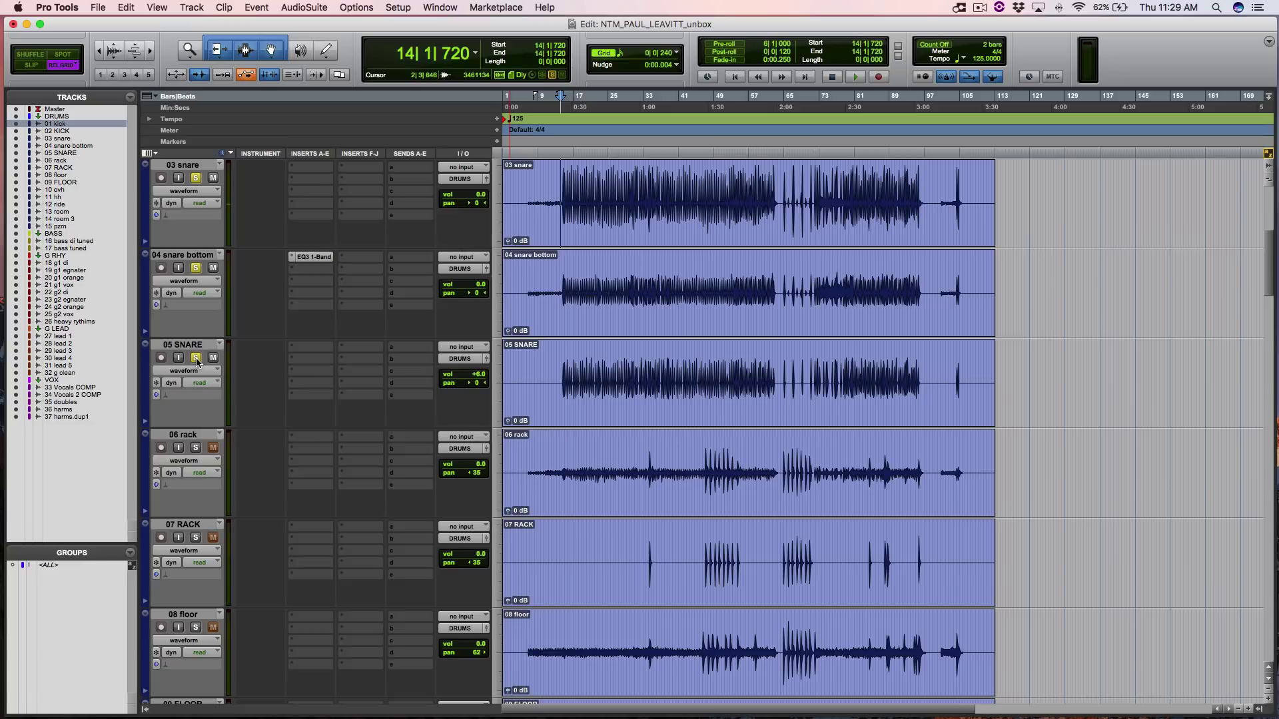
- Set the playback start at 34|3|000 on 07 RACK, on the first rack tom hit
scroll(595, 416, "up", 2)
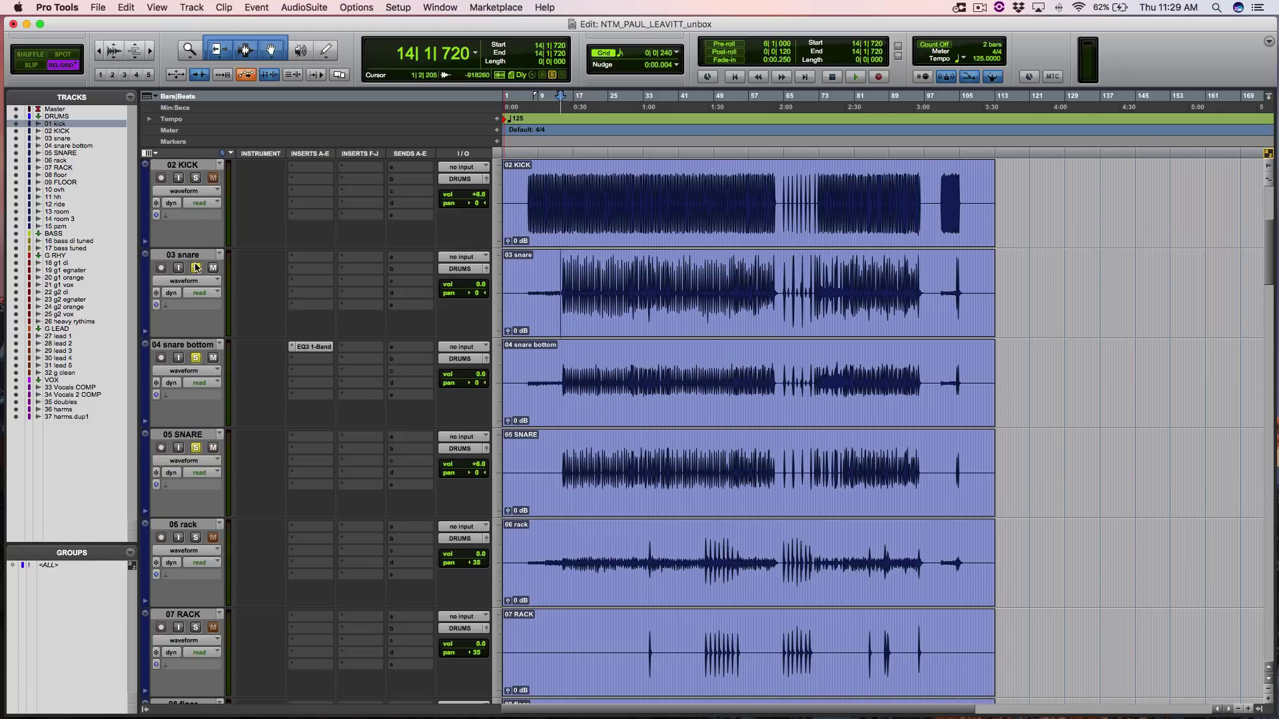
scroll(196, 269, "up", 2)
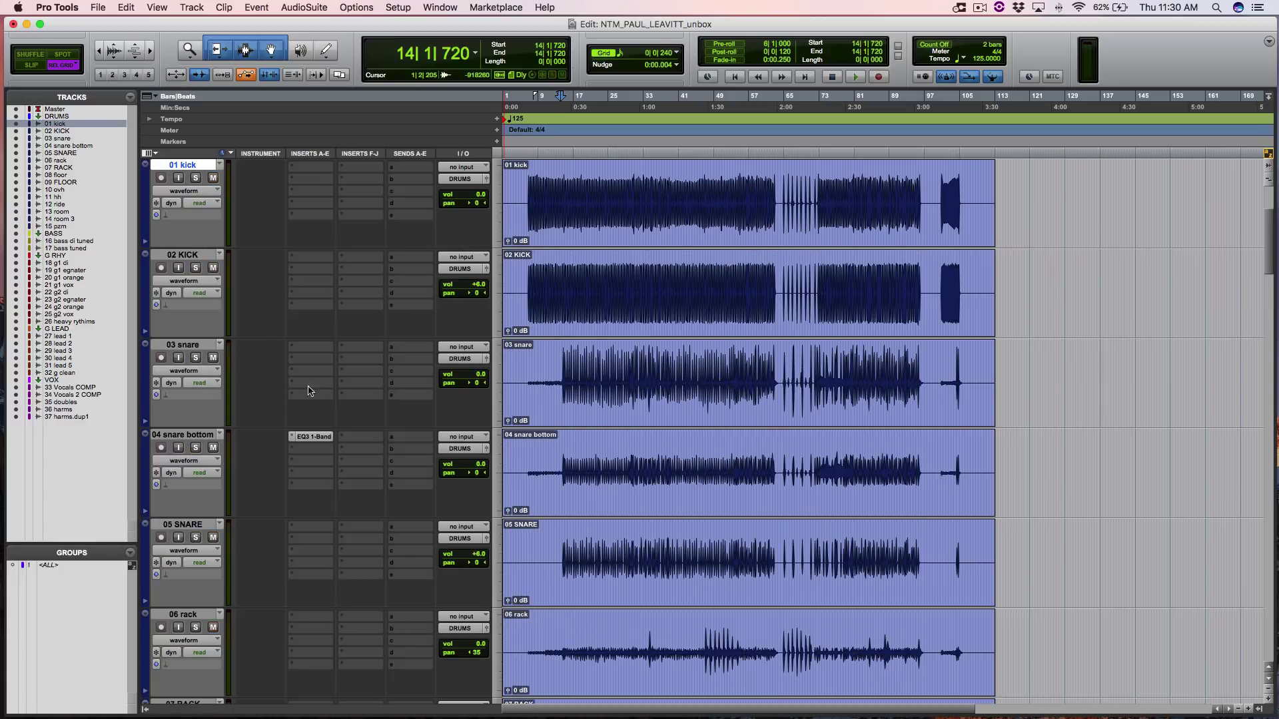
scroll(409, 402, "down", 2)
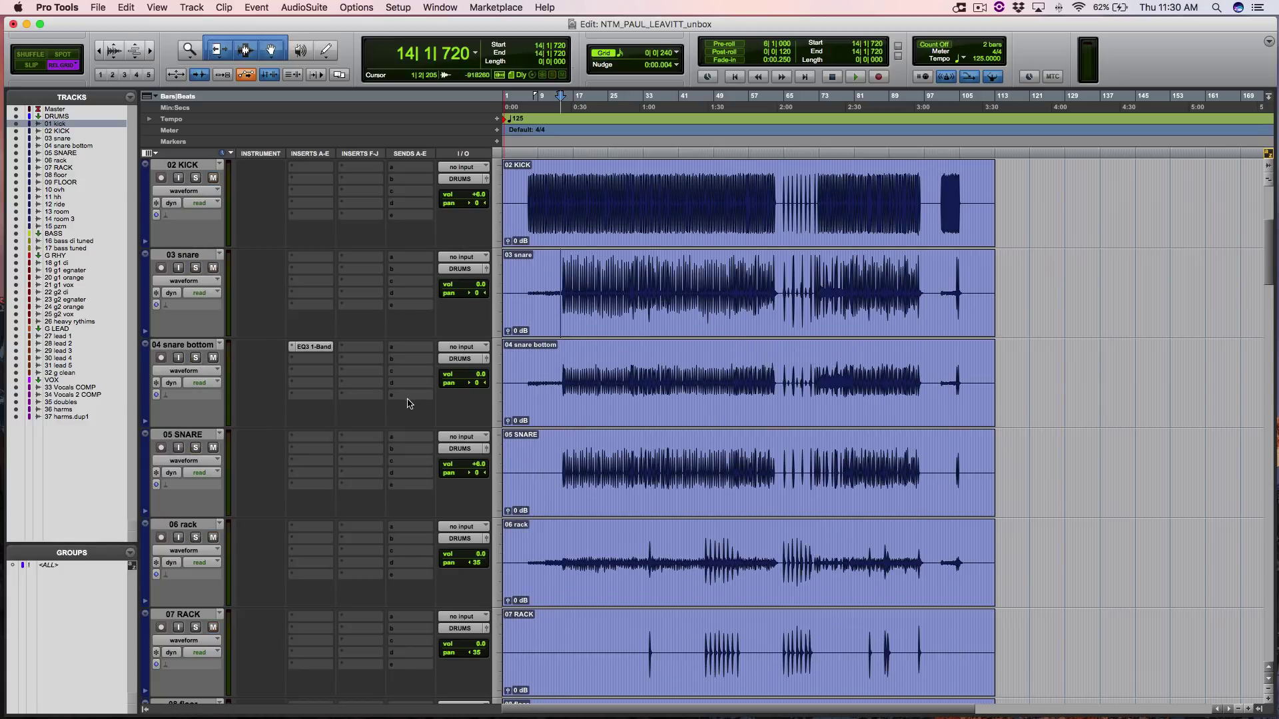
scroll(409, 403, "down", 3)
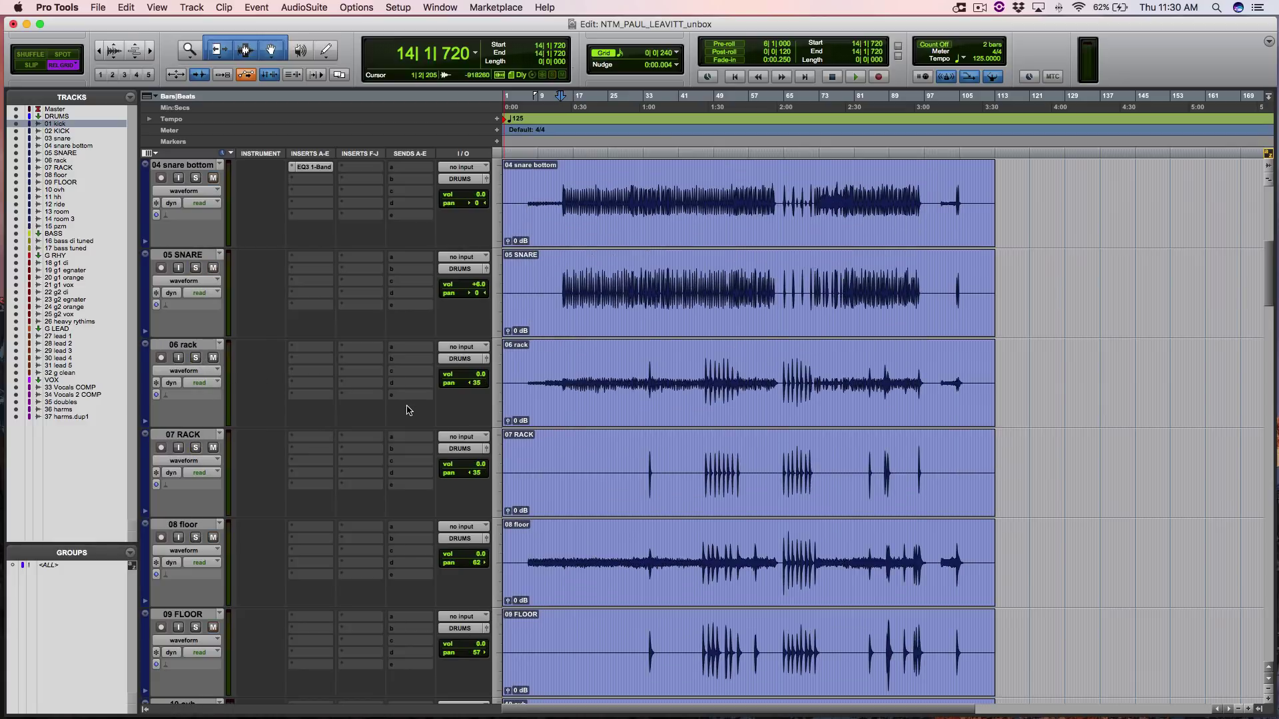
left_click(645, 374)
scroll(645, 374, "up", 2)
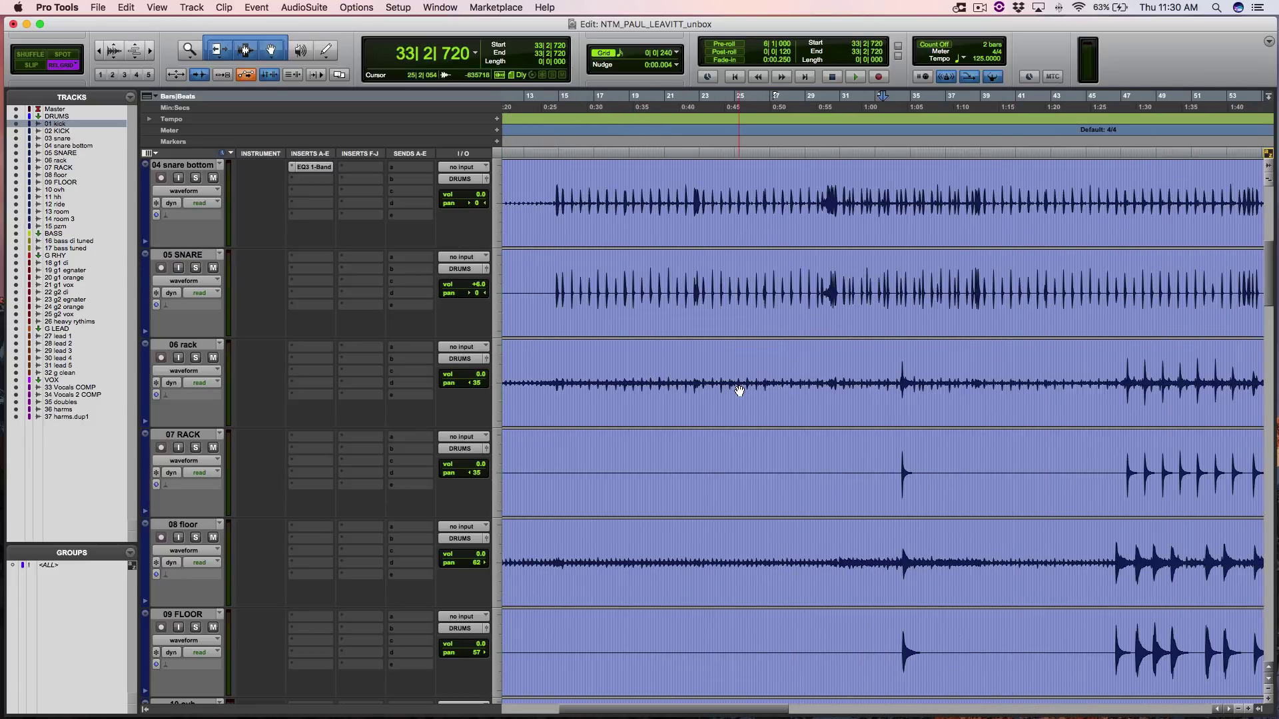
scroll(760, 392, "down", 1)
scroll(812, 403, "down", 2)
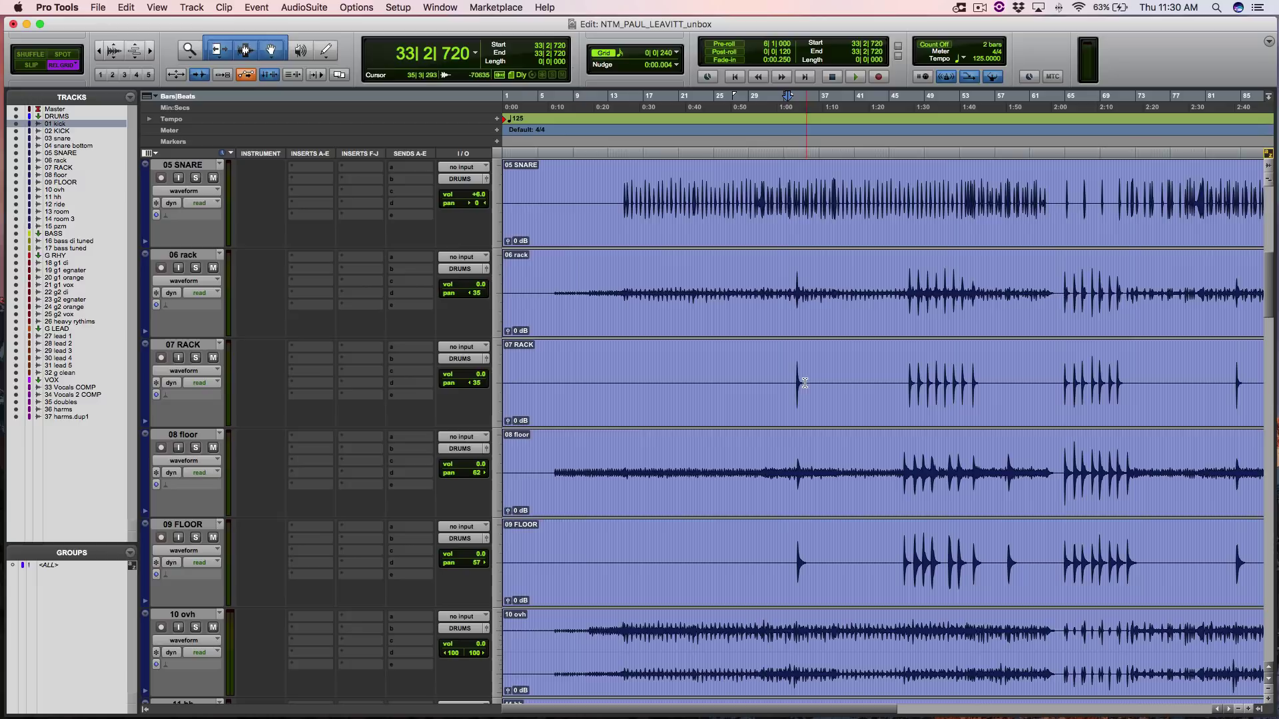
left_click(797, 375)
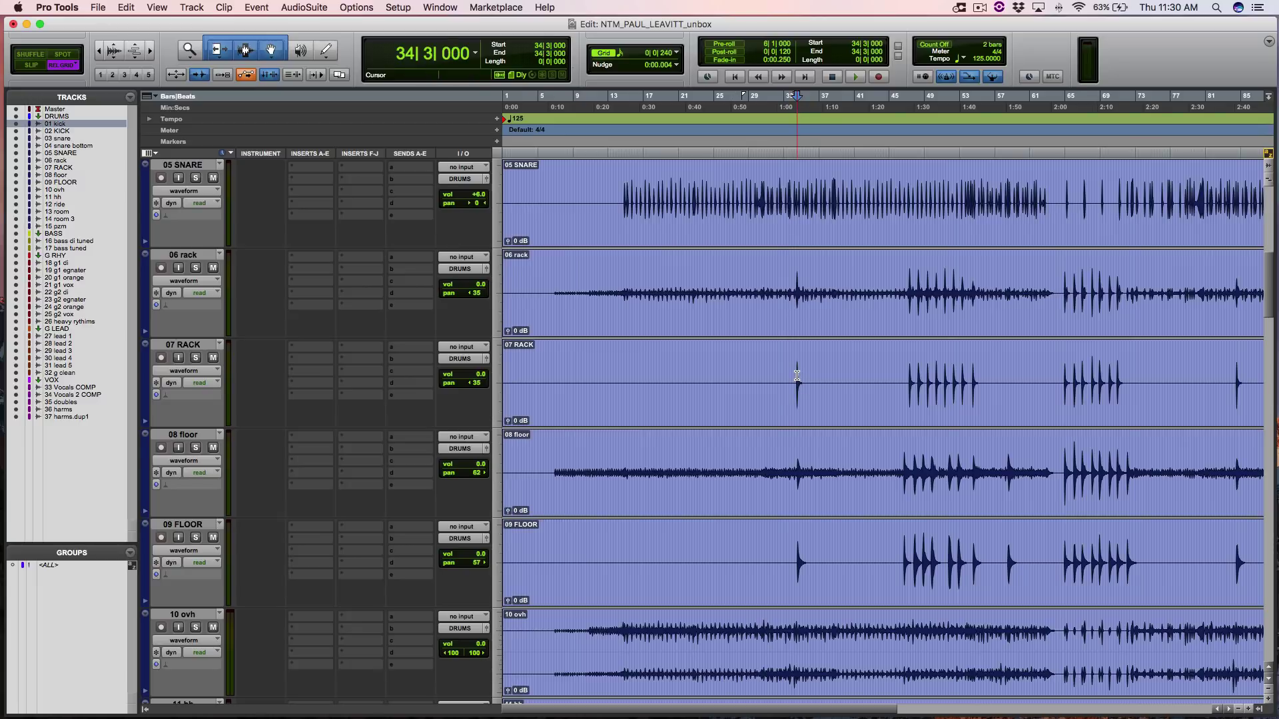
scroll(797, 375, "up", 3)
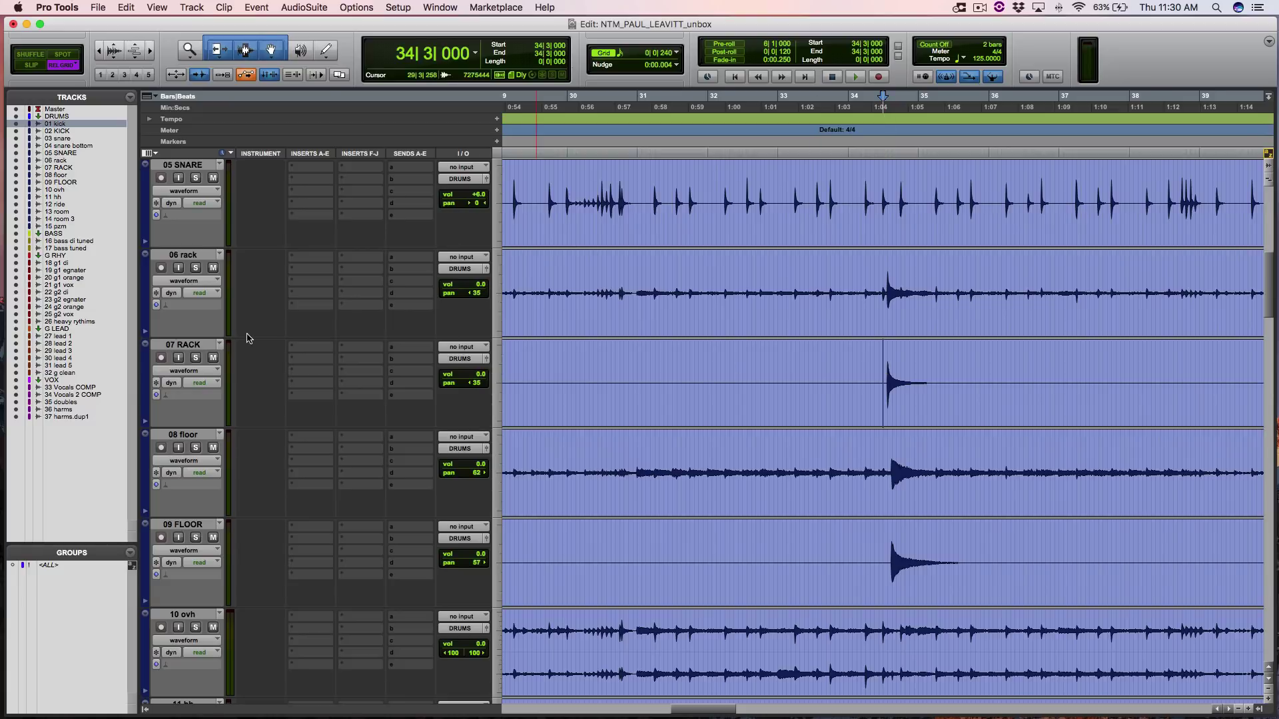
- Solo 07 RACK and 06 rack and play the rack toms from 34|2|480
left_click(196, 358)
key("space")
key("space")
left_click(874, 299)
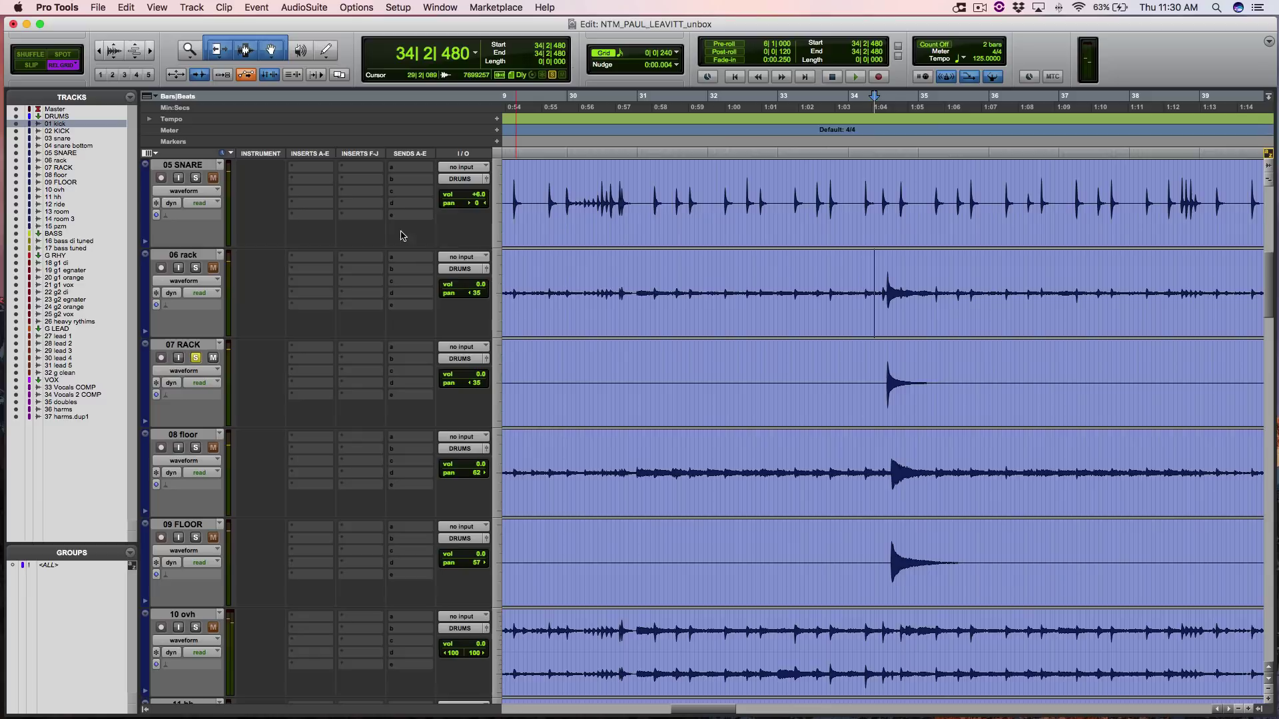
left_click(196, 268)
left_click(196, 359)
key("space")
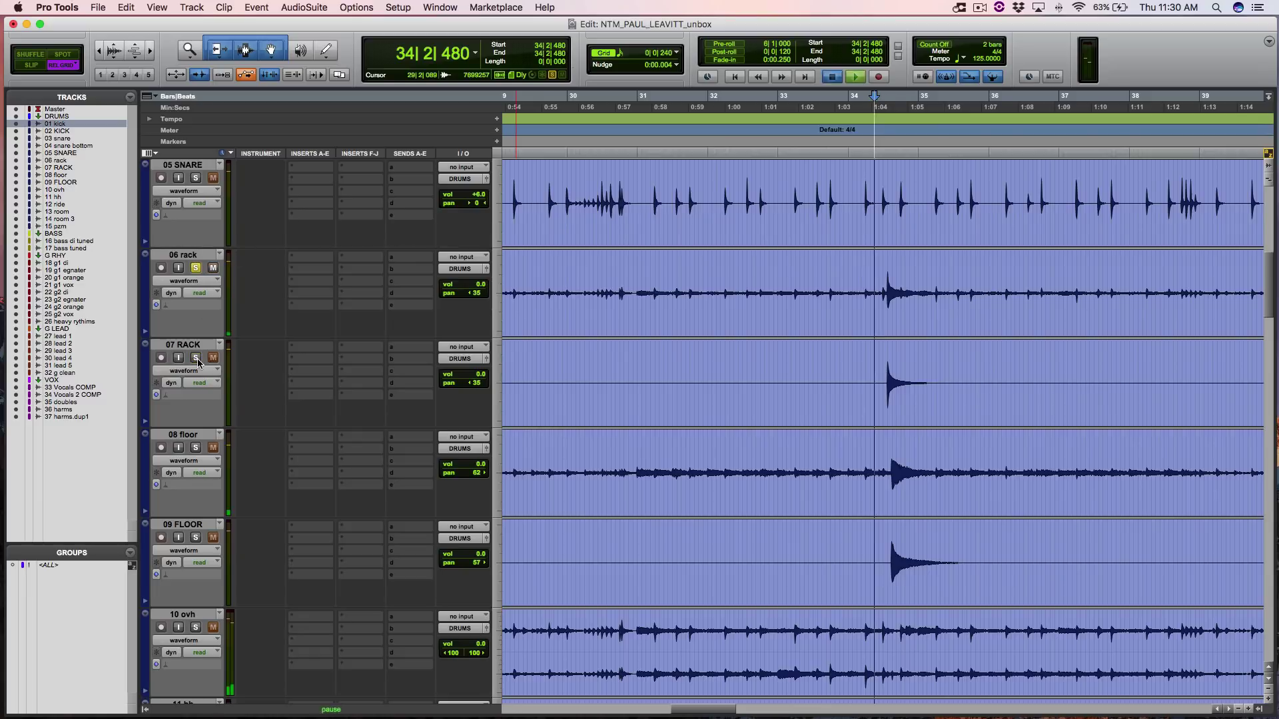
left_click(196, 358)
key("space")
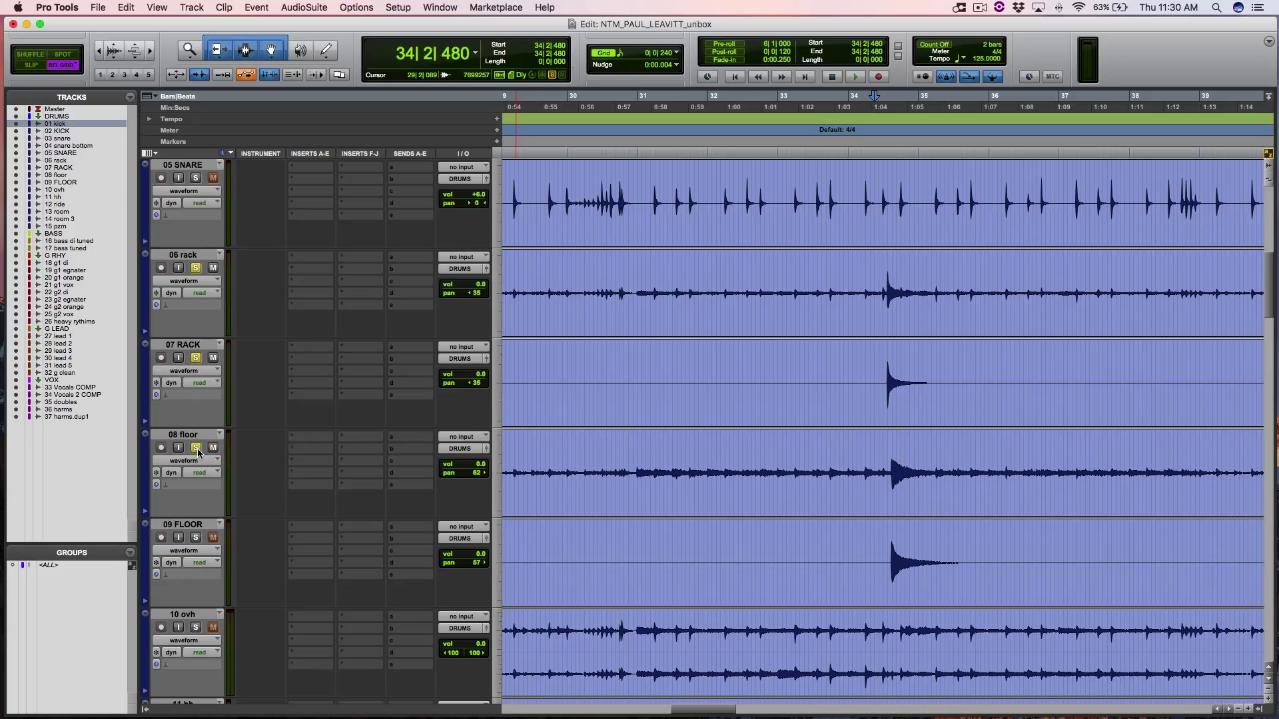
- Add 09 FLOOR to the solo and play the toms from 33|1|240
left_click(195, 538)
left_click(780, 288)
key("r")
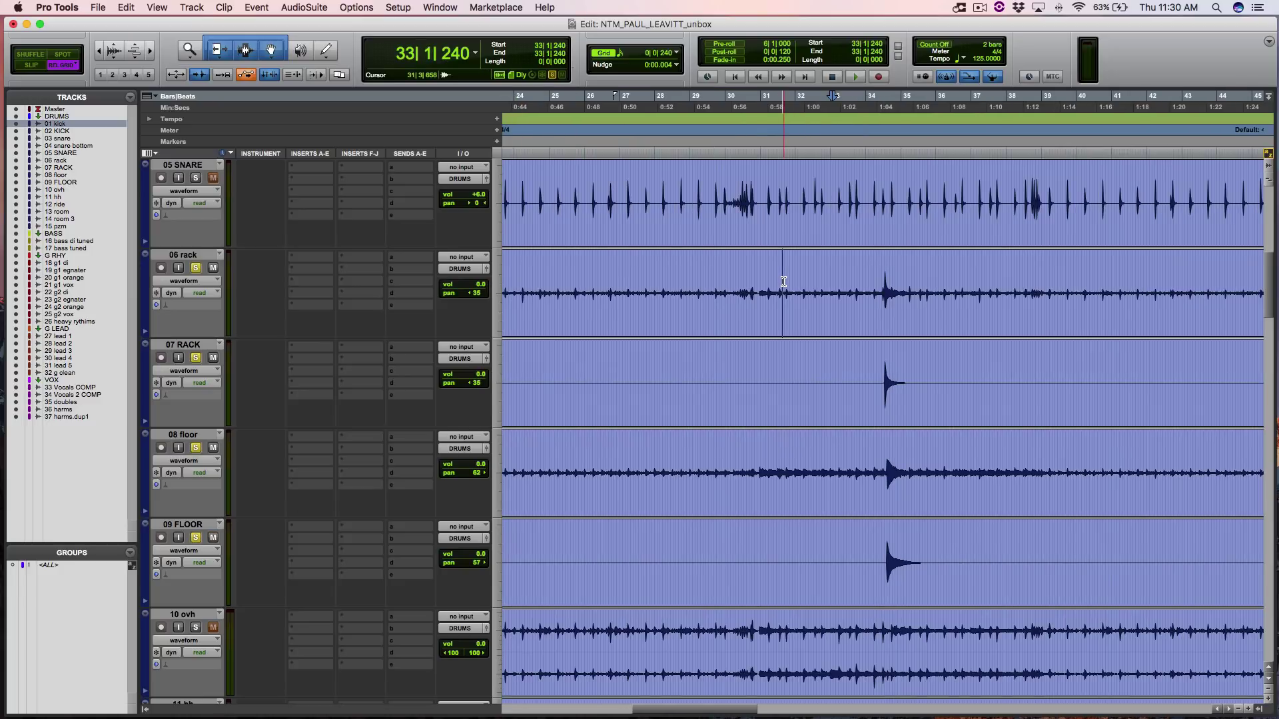
key("space")
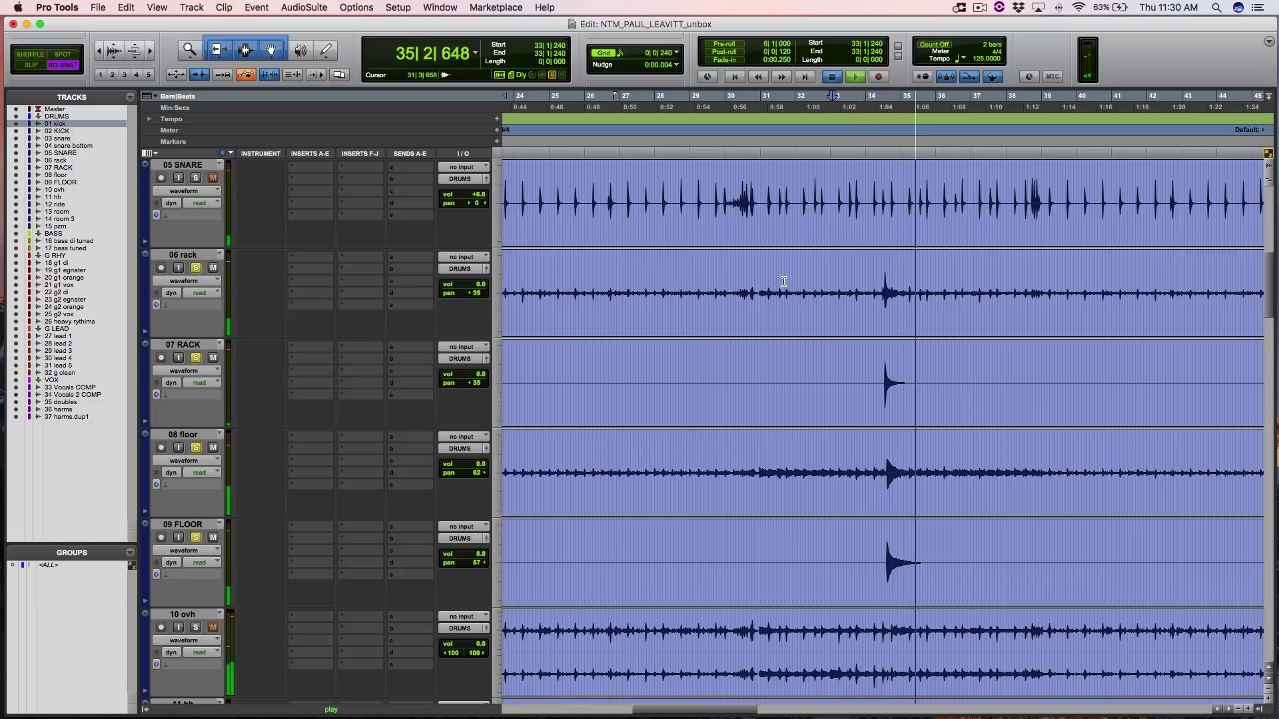
key("space")
- Unsolo 07 RACK, 09 FLOOR, 08 floor and 06 rack, zoom out, and set playback start to 47|2|480
left_click(195, 359)
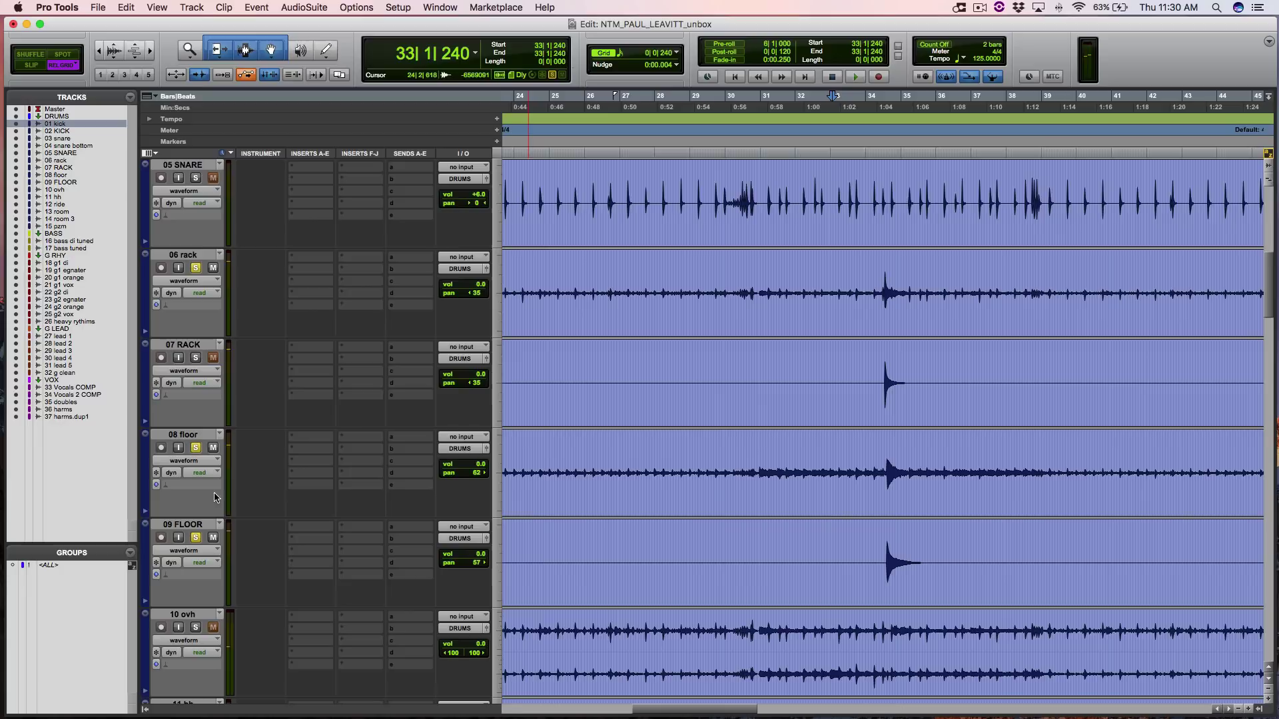
left_click(195, 542)
key("space")
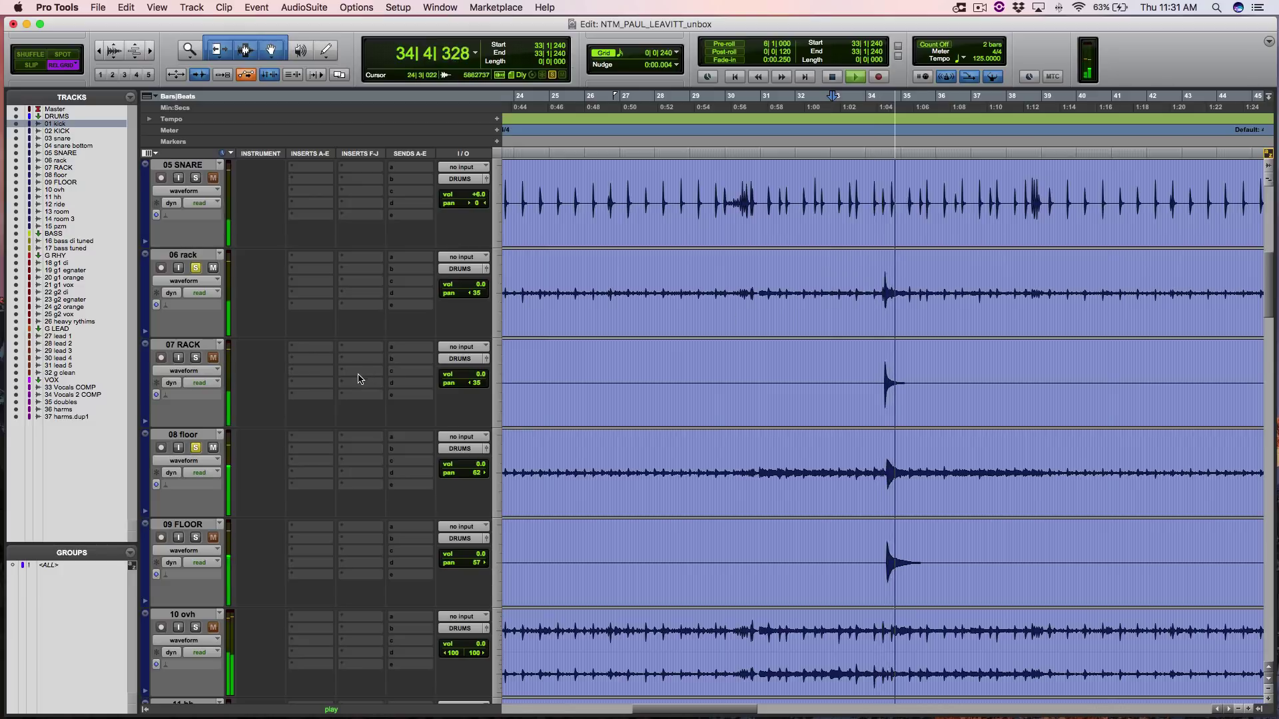
key("space")
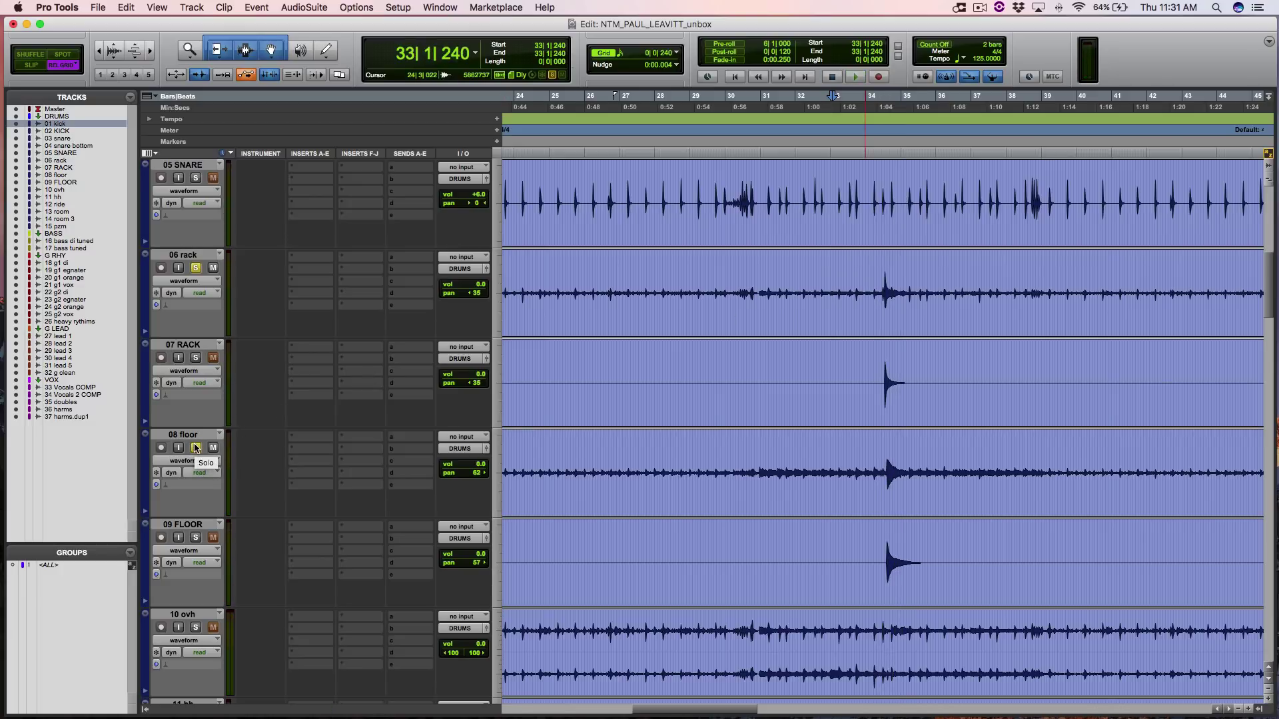
left_click(196, 447)
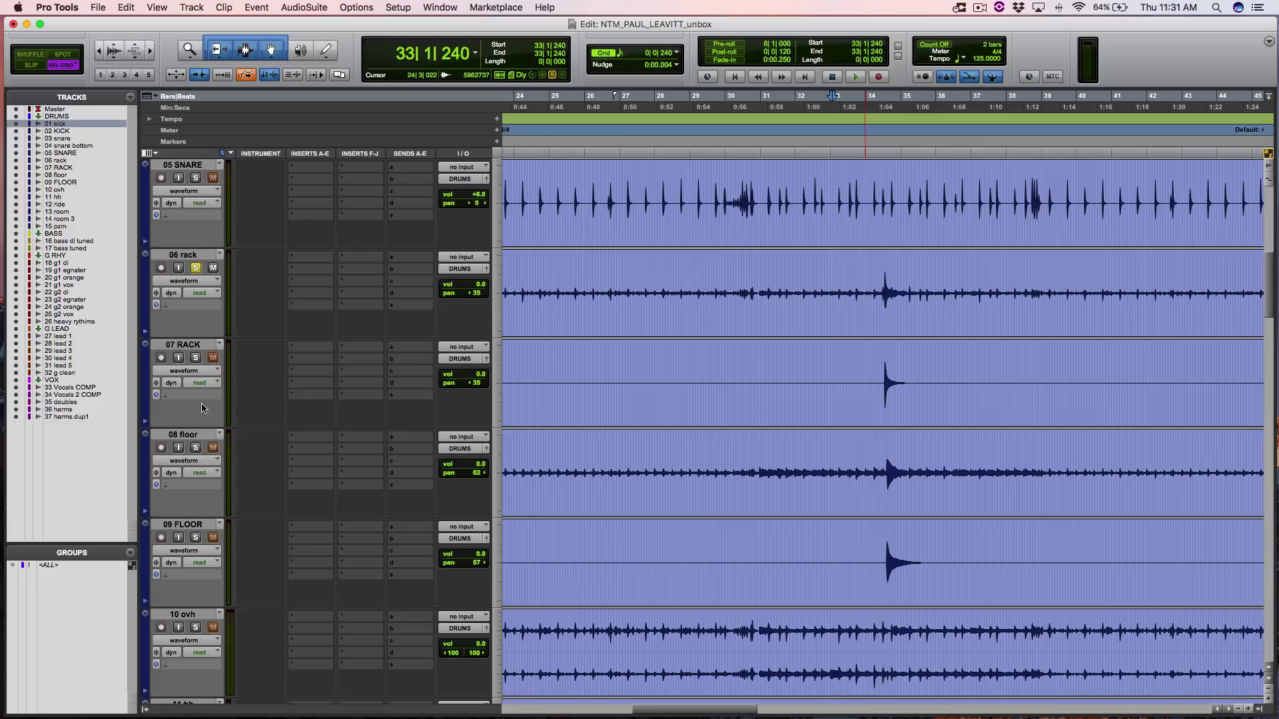
left_click(195, 267)
key("r")
key("r")
key("r")
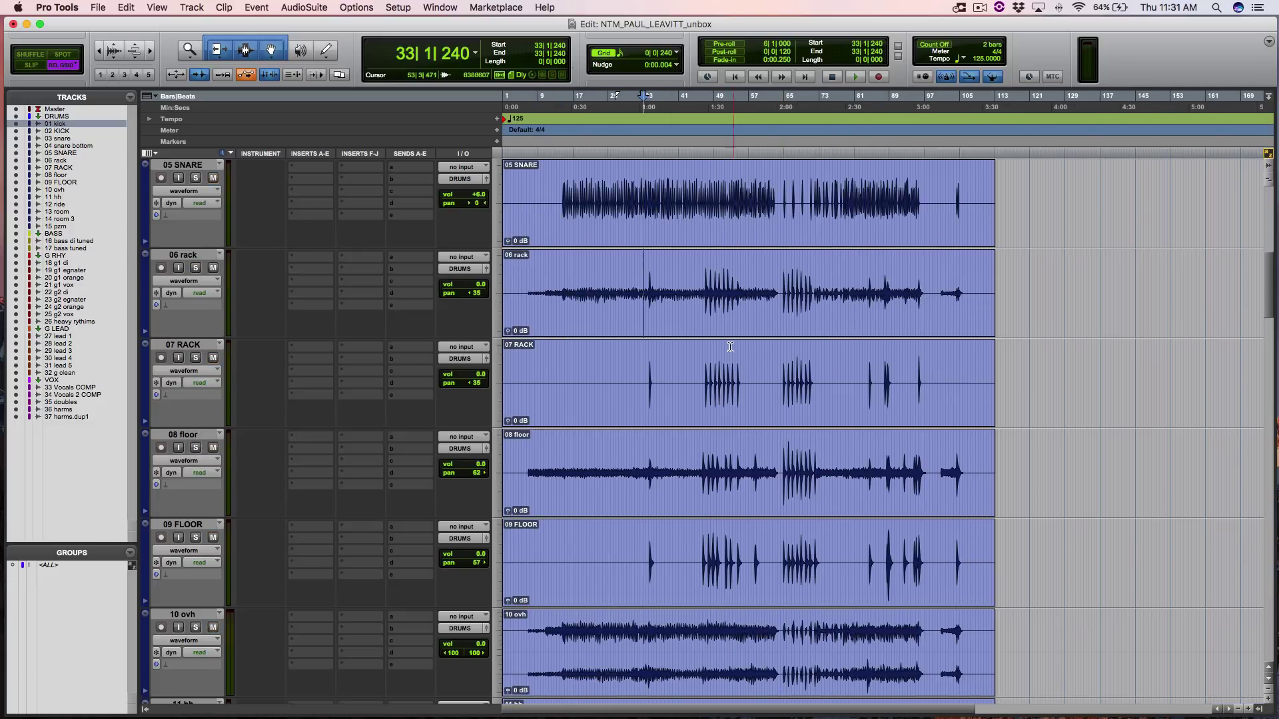
left_click(706, 353)
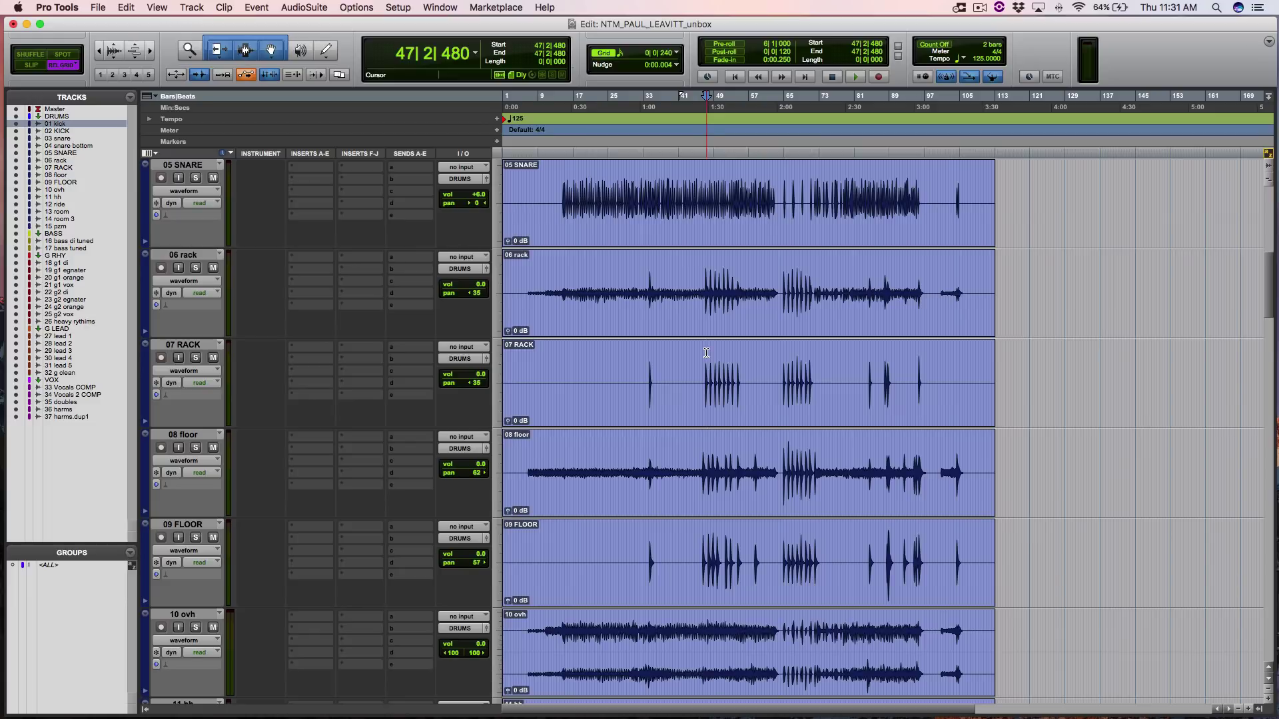
- Solo the whole drum kit, 01 kick through 15 pzm, and play it from 47|2|480 before stopping
scroll(314, 249, "up", 10)
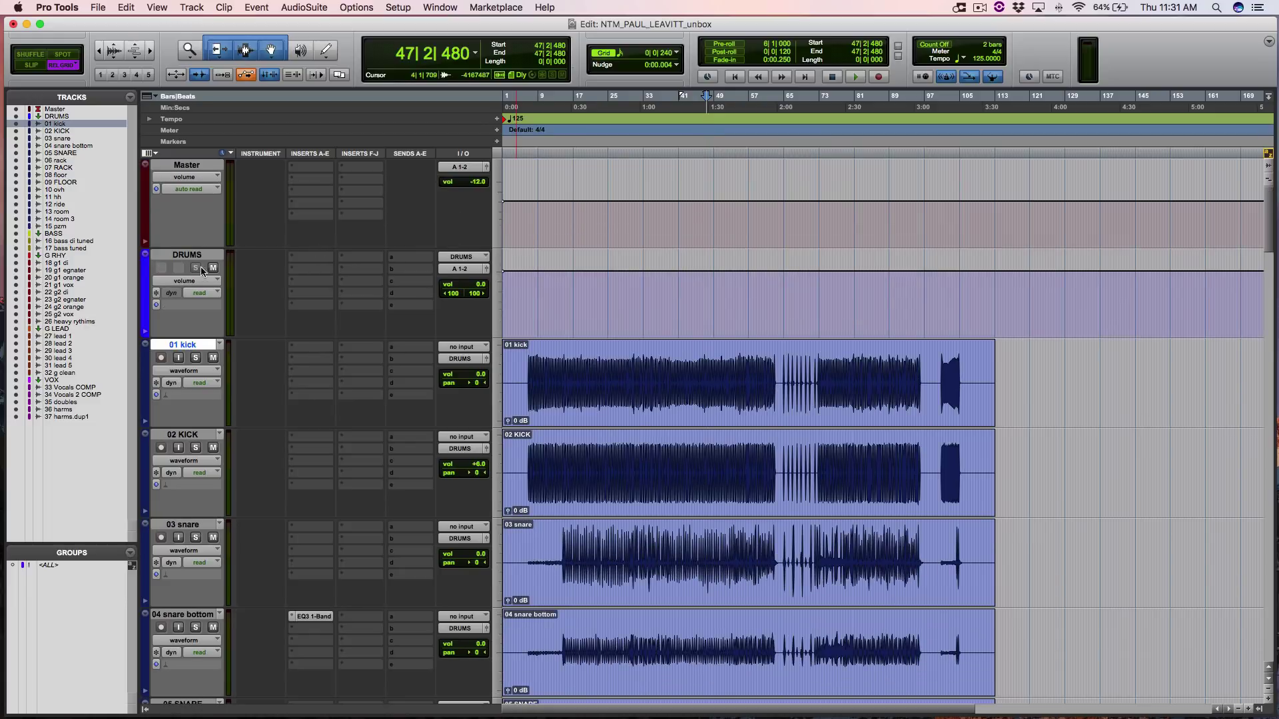
scroll(212, 290, "down", 15)
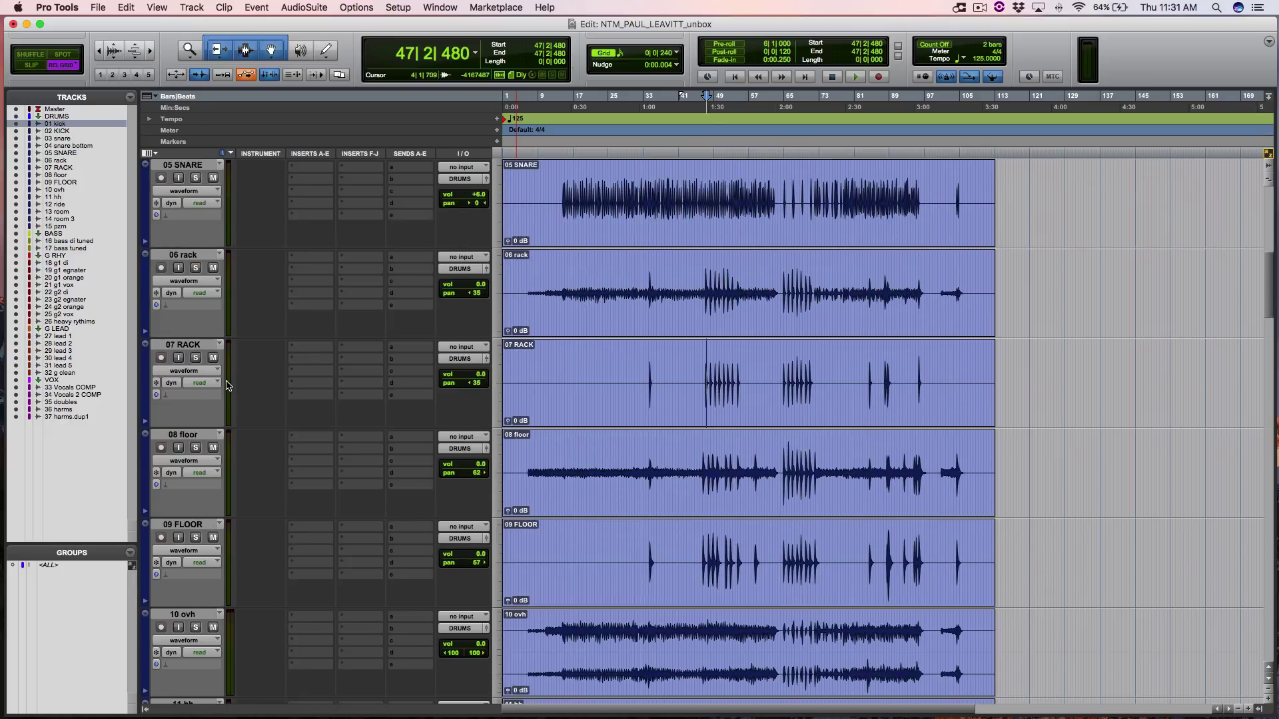
left_click(195, 439, "shift")
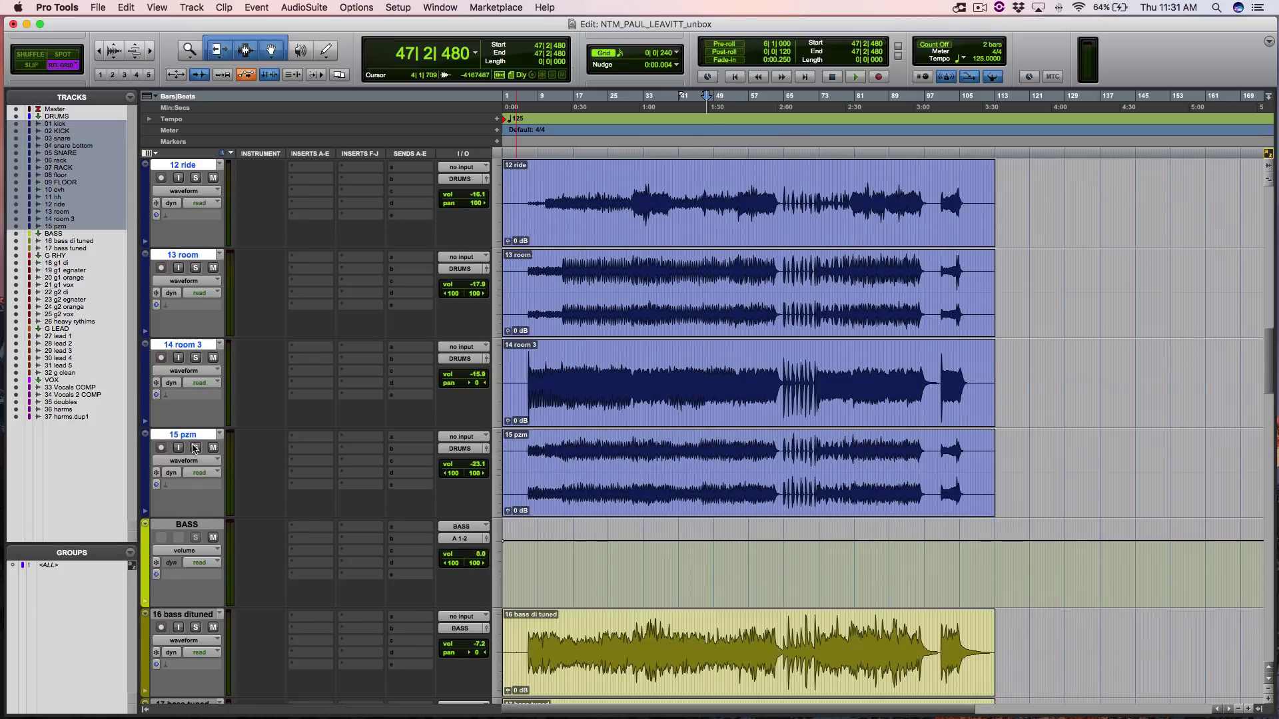
left_click(195, 447, "alt+shift")
key("space")
scroll(698, 418, "up", 6)
scroll(698, 418, "up", 3)
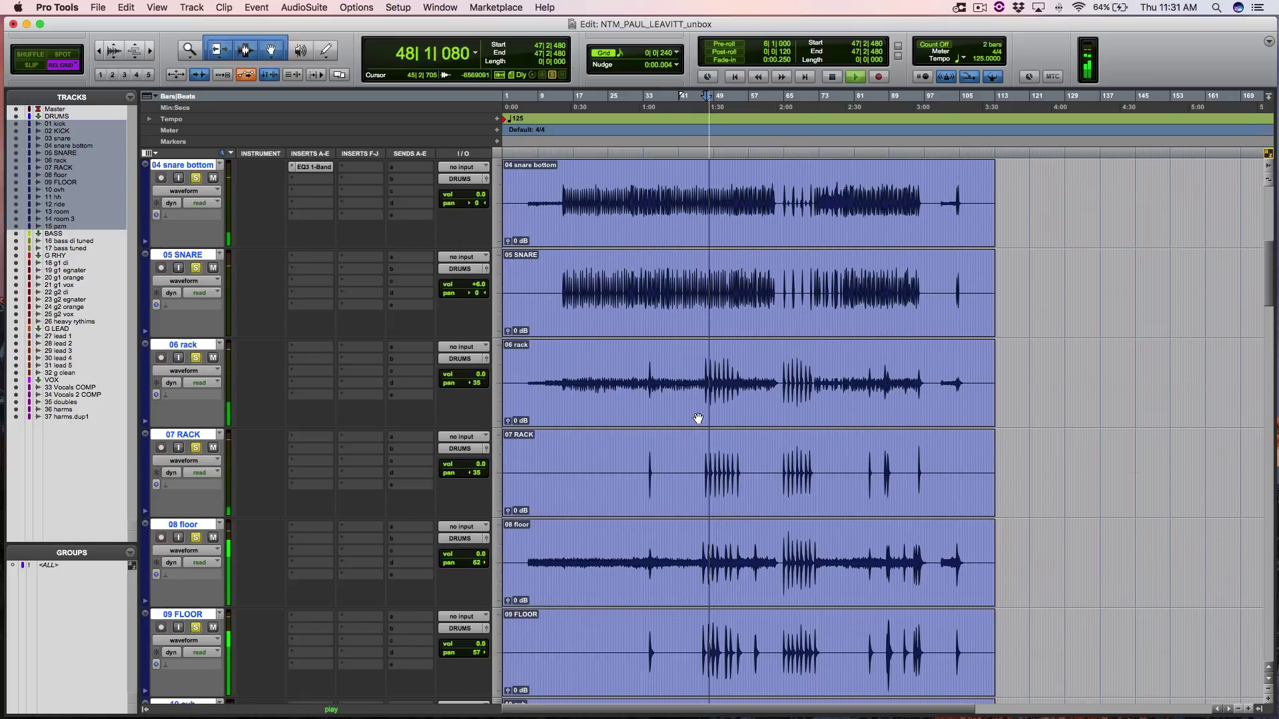
scroll(698, 419, "up", 5)
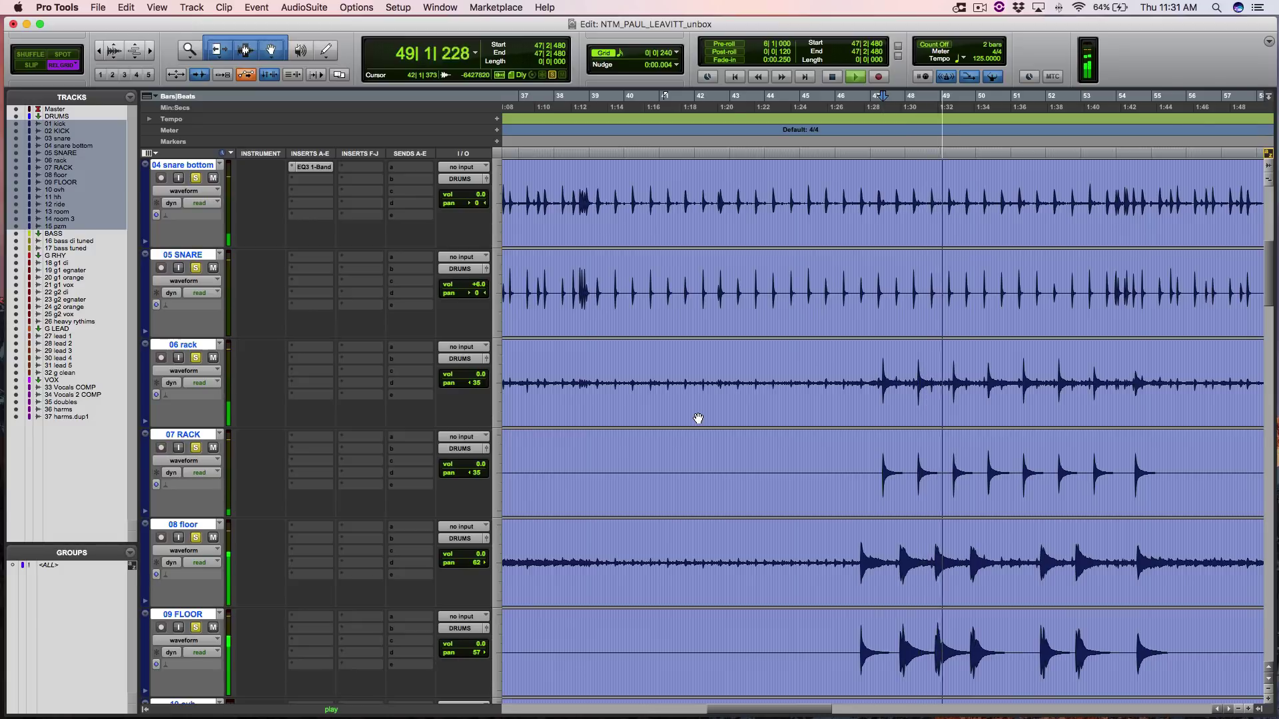
scroll(698, 418, "down", 1)
scroll(698, 419, "down", 1)
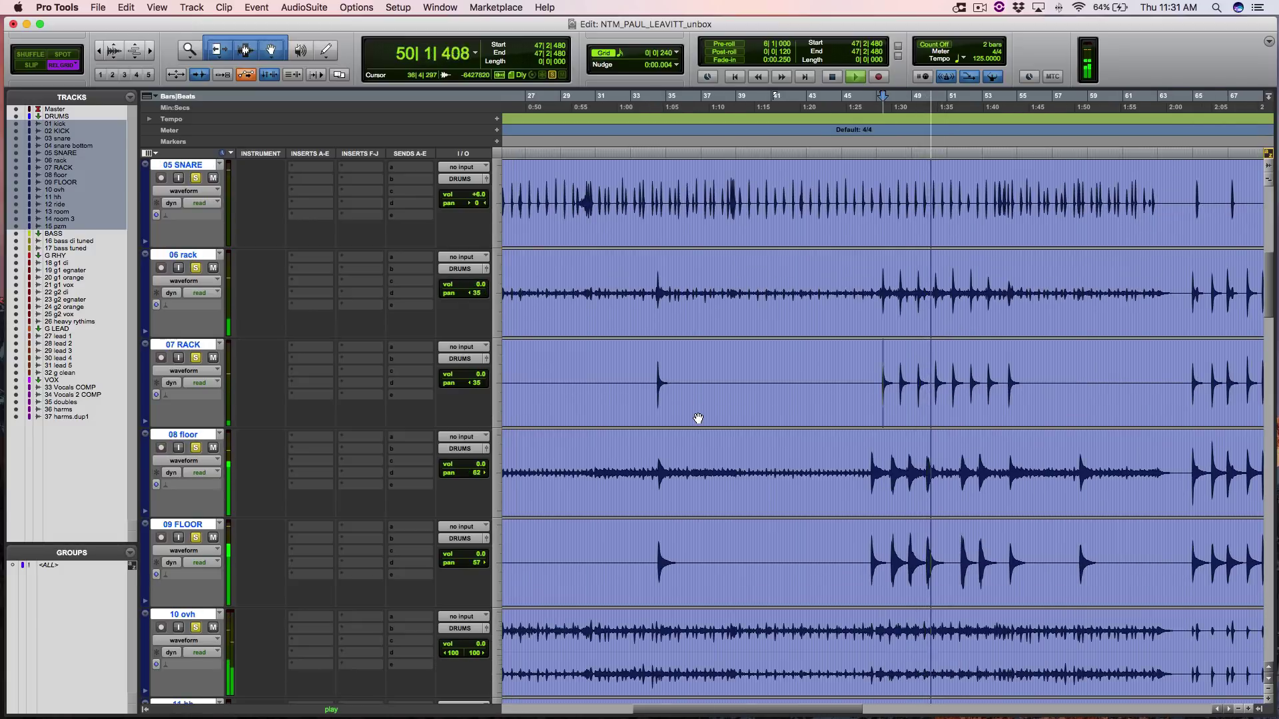
scroll(698, 419, "right", 5)
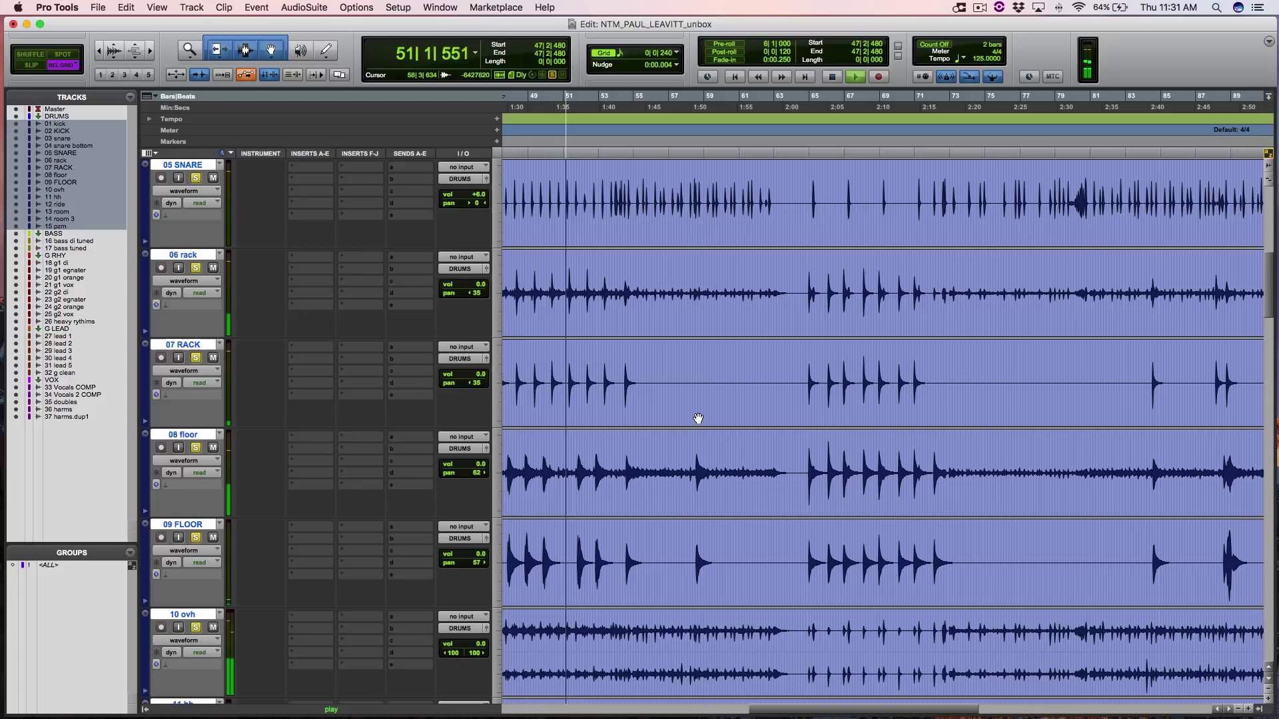
key("space")
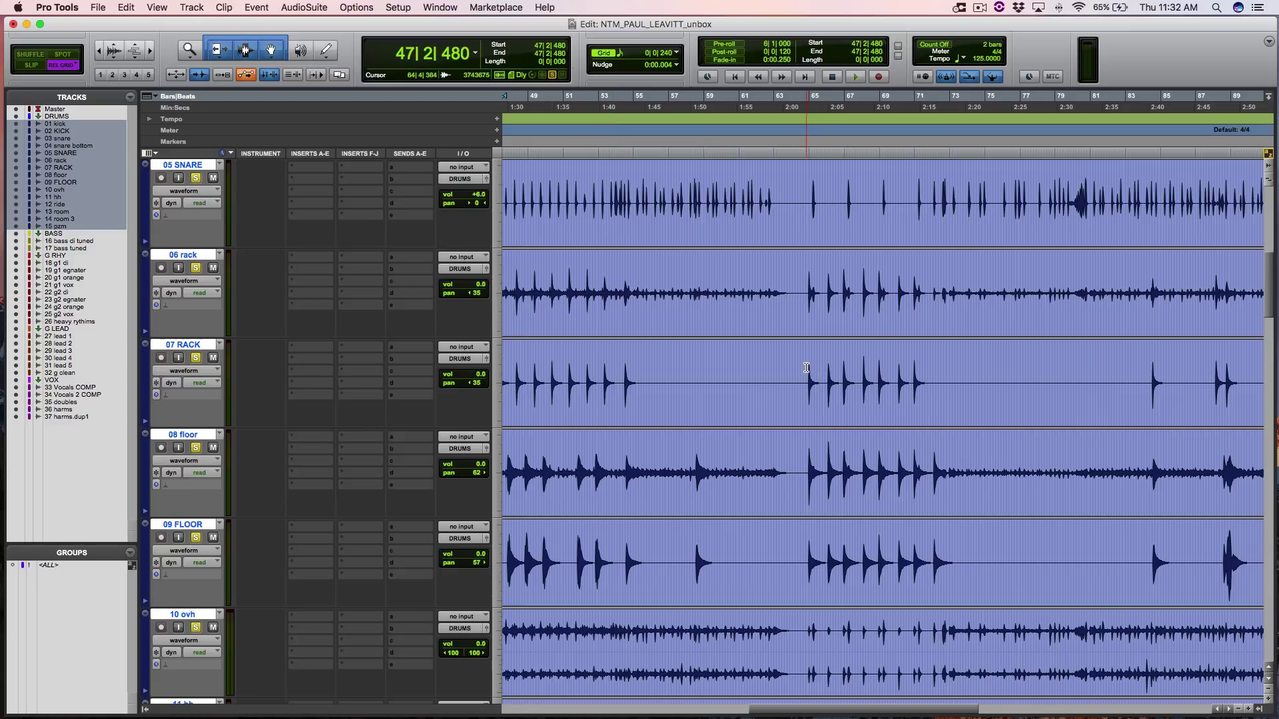
- Play from 64|4|480 and zoom the timeline out to fit the whole song
left_click(807, 367)
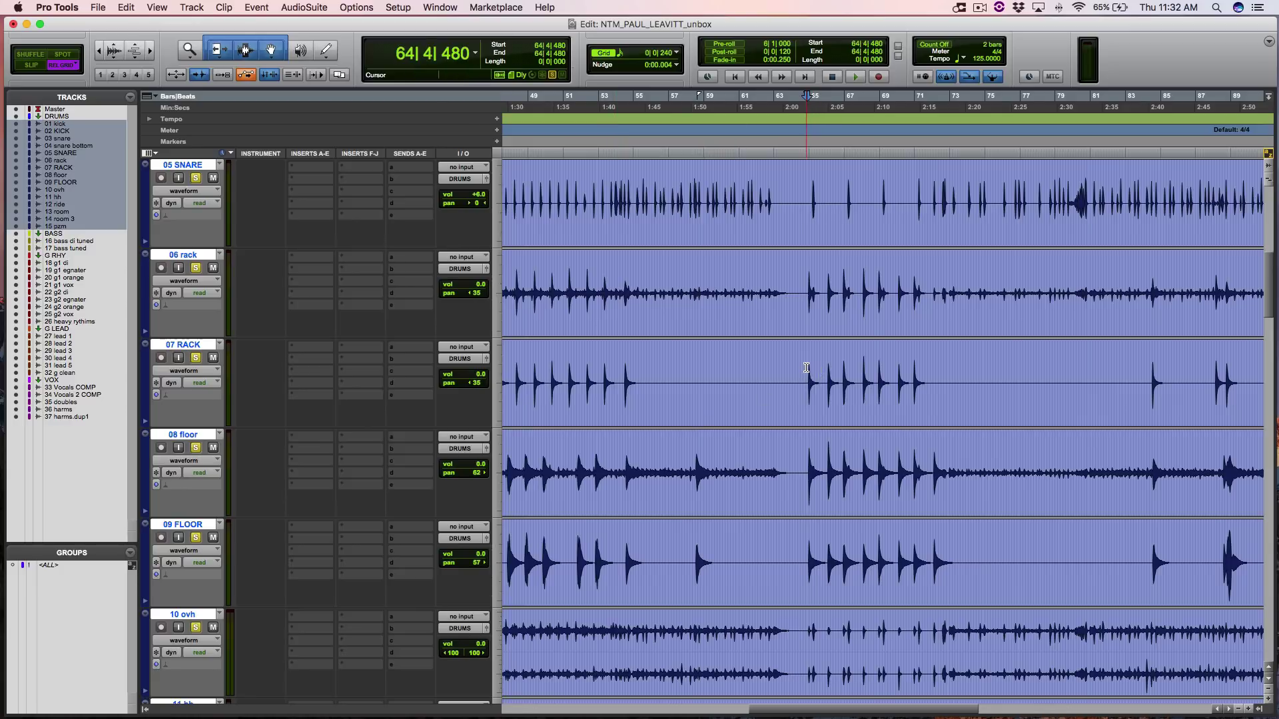
key("space")
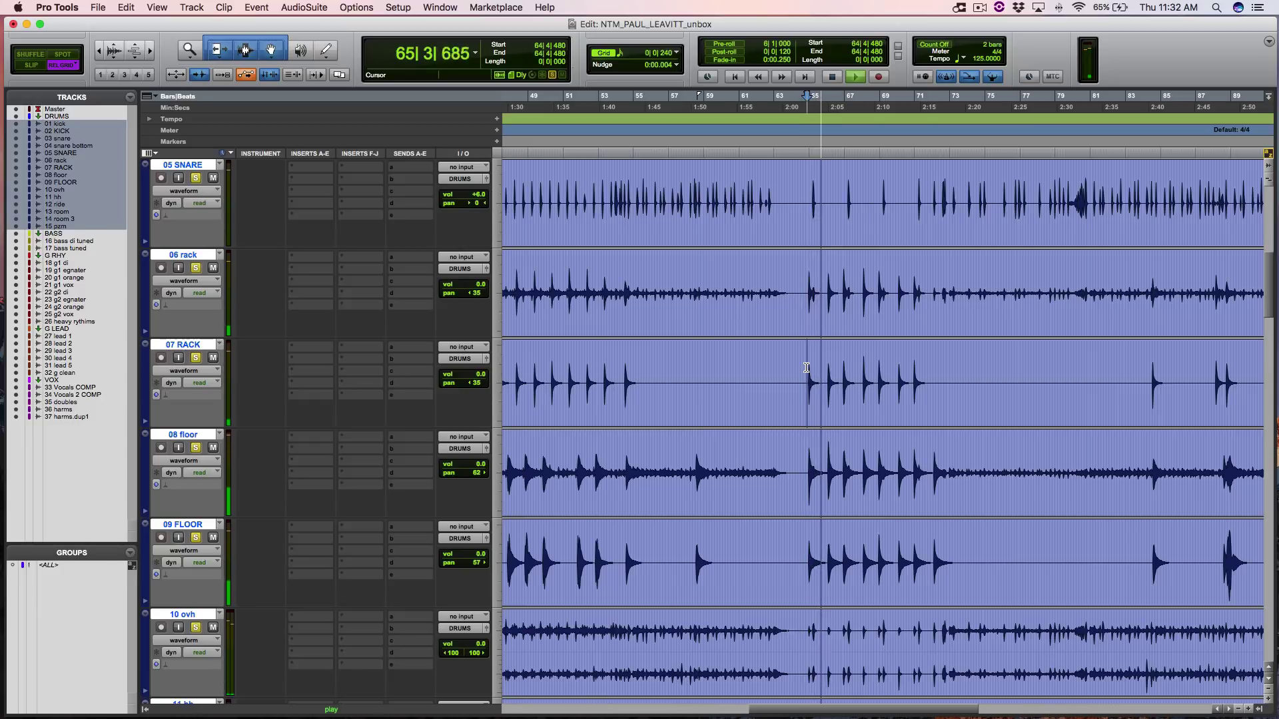
scroll(806, 367, "down", 2)
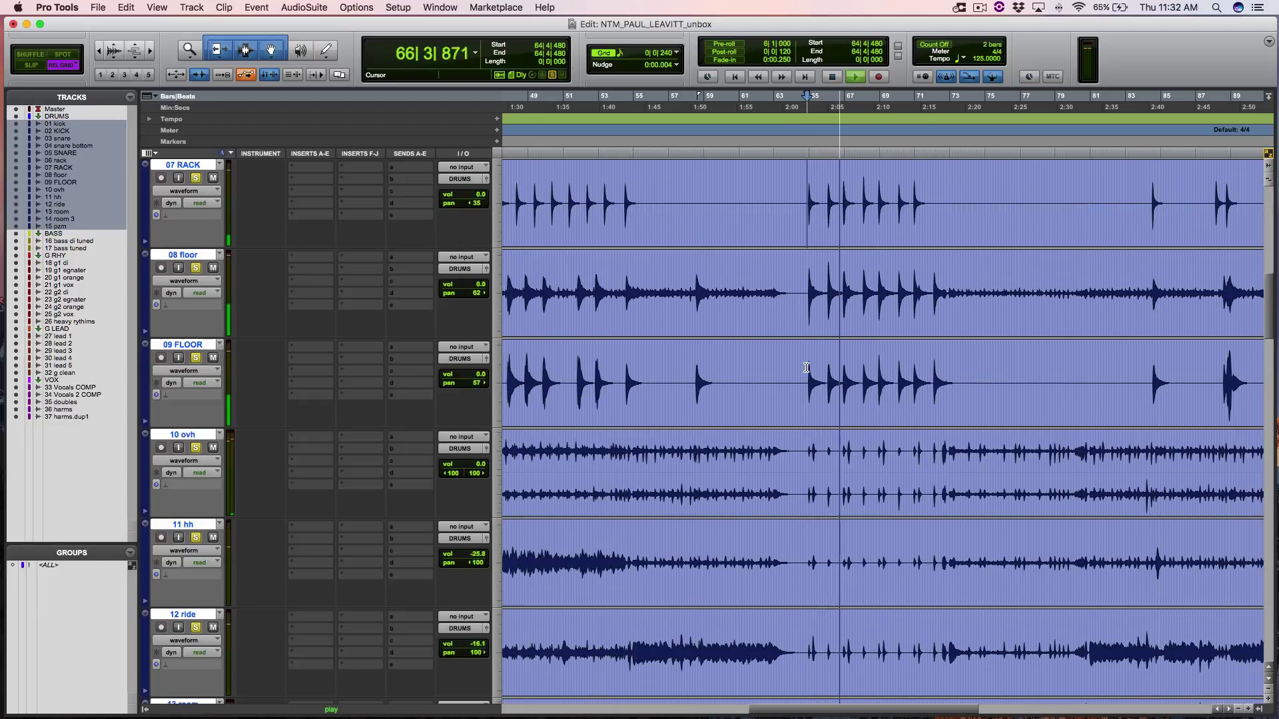
key("super+bracketleft")
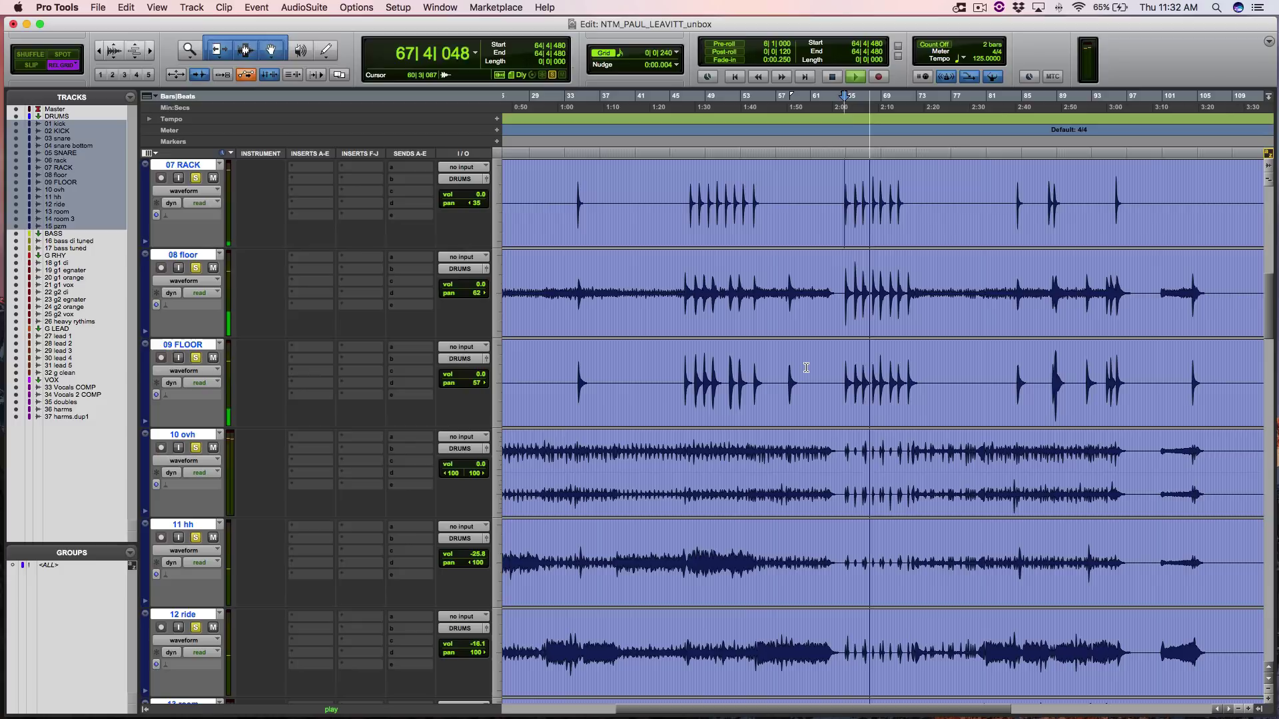
key("super+bracketleft")
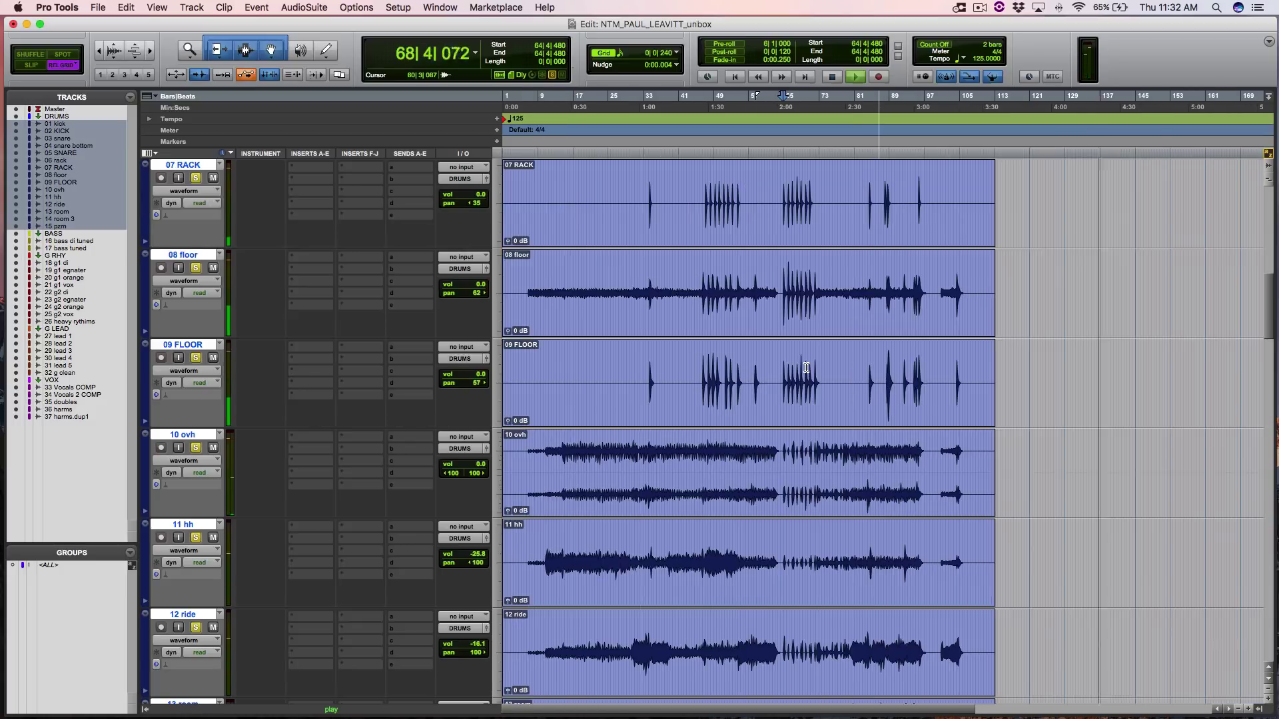
scroll(806, 368, "up", 3)
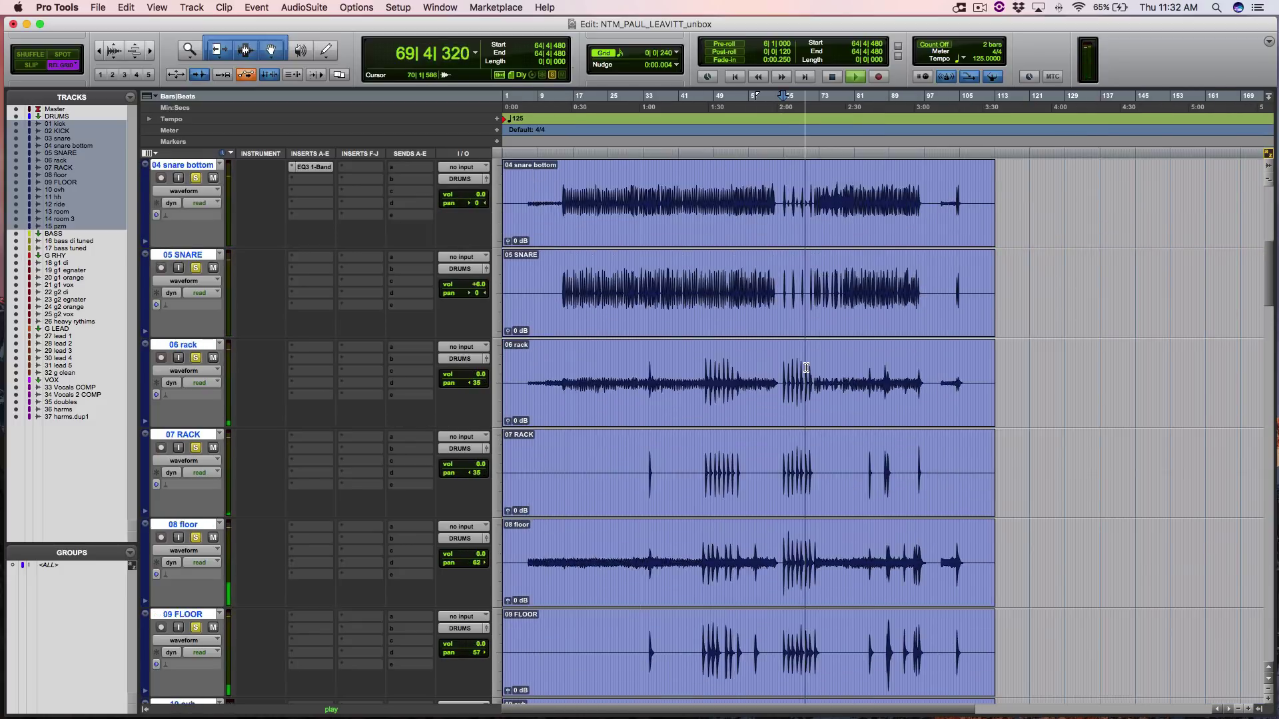
scroll(807, 368, "down", 3)
- Restart playback from bar 80 with only the 10 ovh overhead track soloed
key("space")
left_click(850, 455)
key("space")
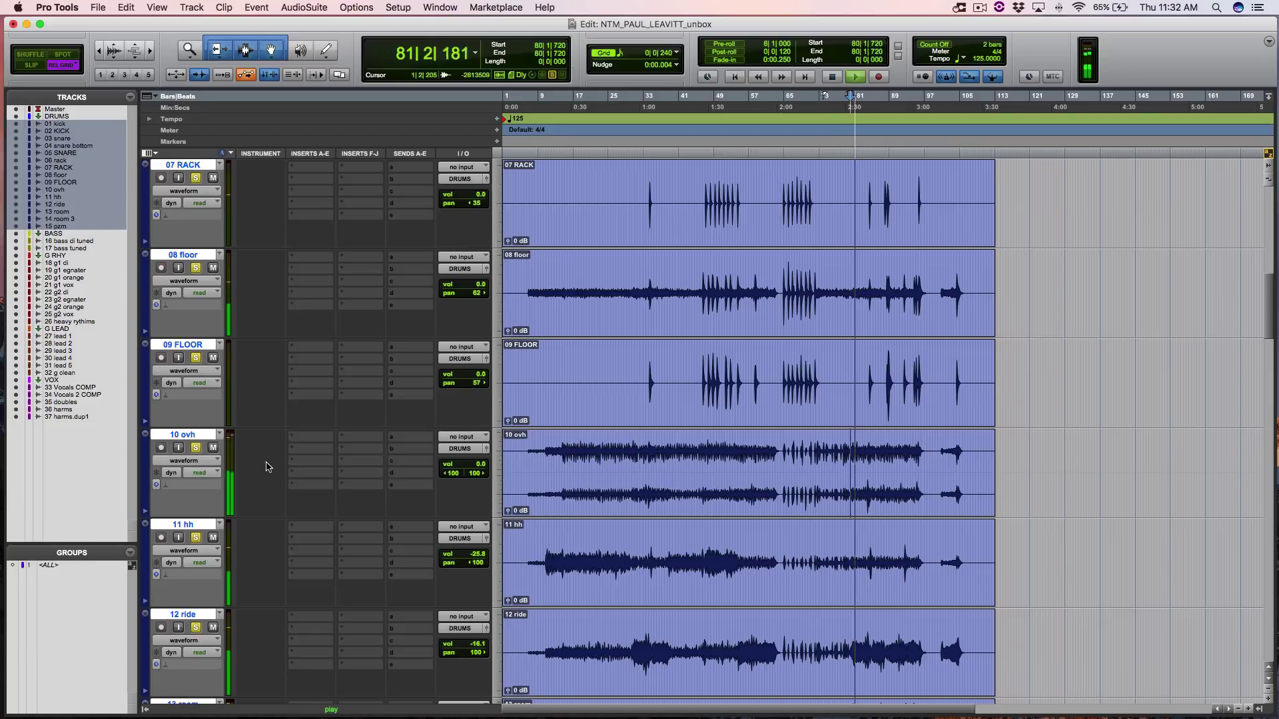
left_click(195, 447, "super")
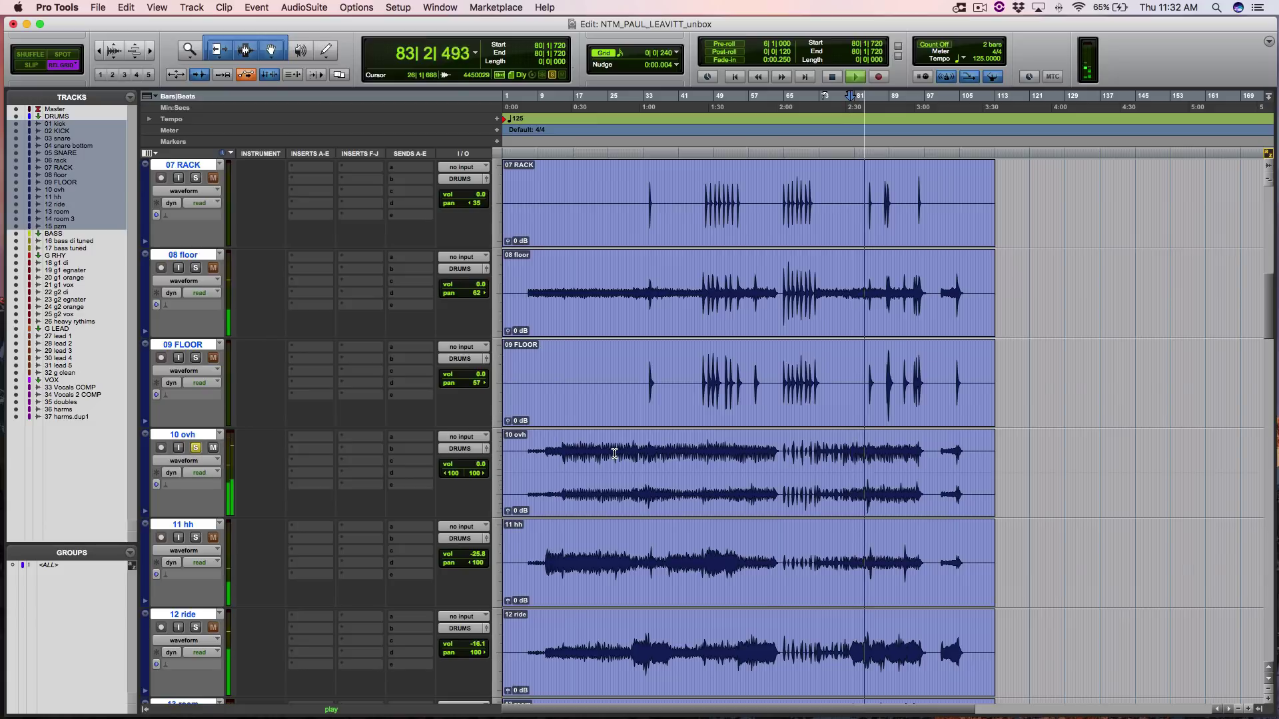
scroll(614, 453, "down", 5)
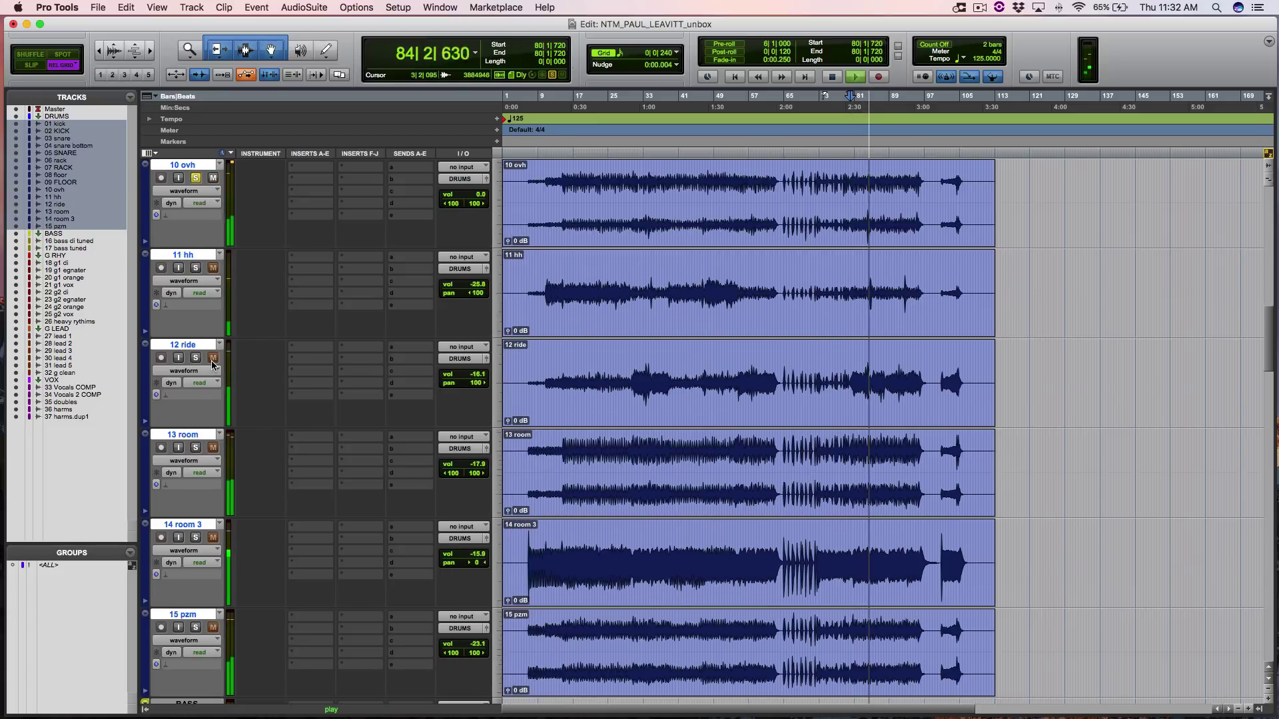
- Unsolo 10 ovh, stop playback, and move the playback start to bar 19
left_click(198, 176)
key("space")
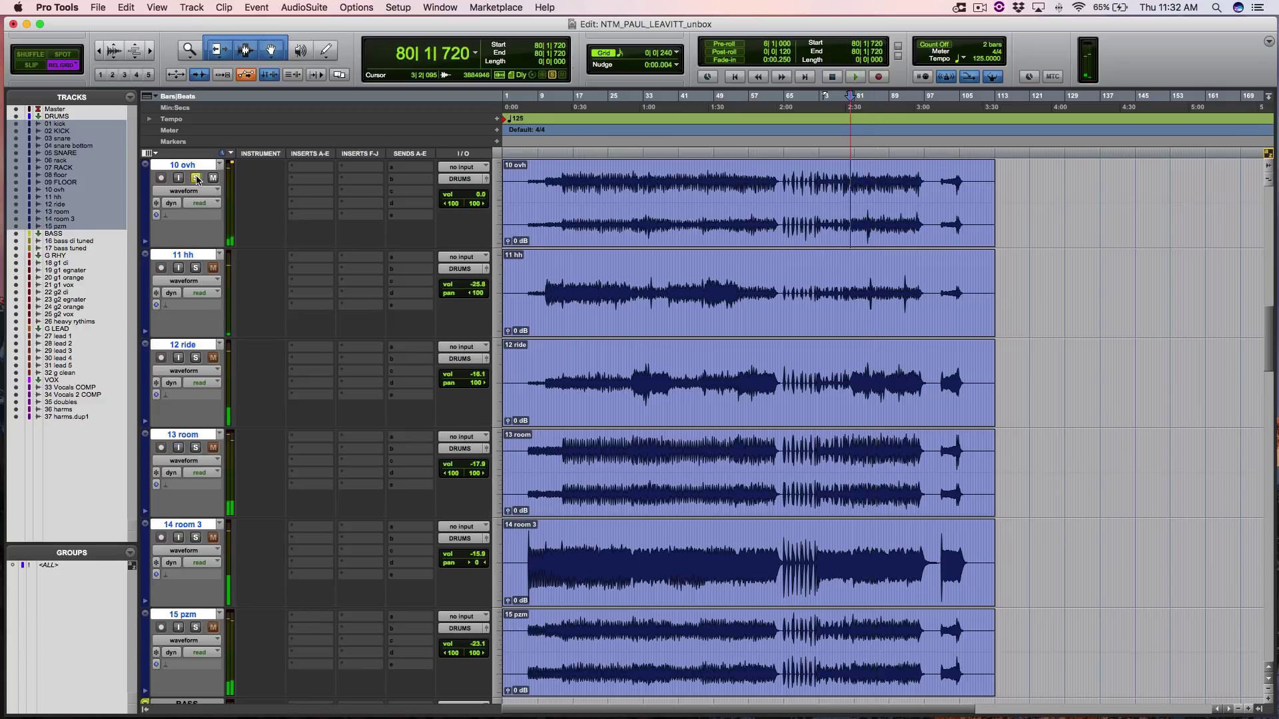
left_click(621, 273)
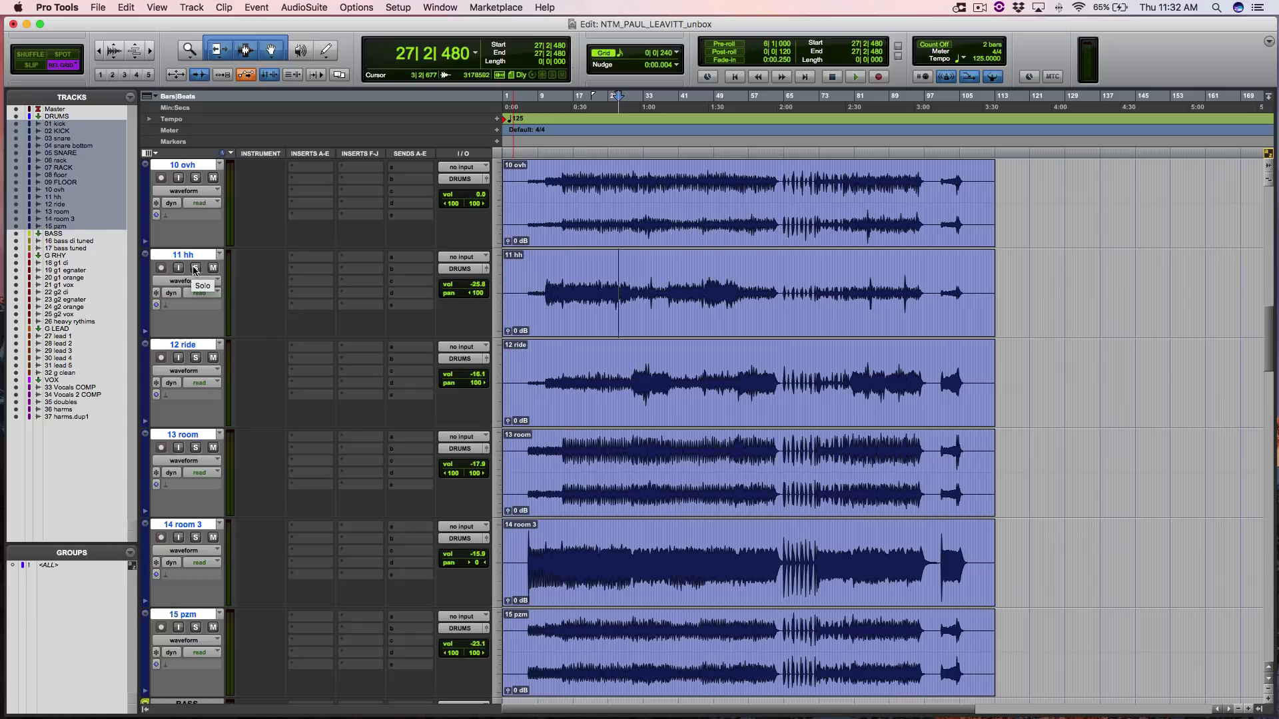
scroll(443, 336, "up", 3)
left_click(583, 461)
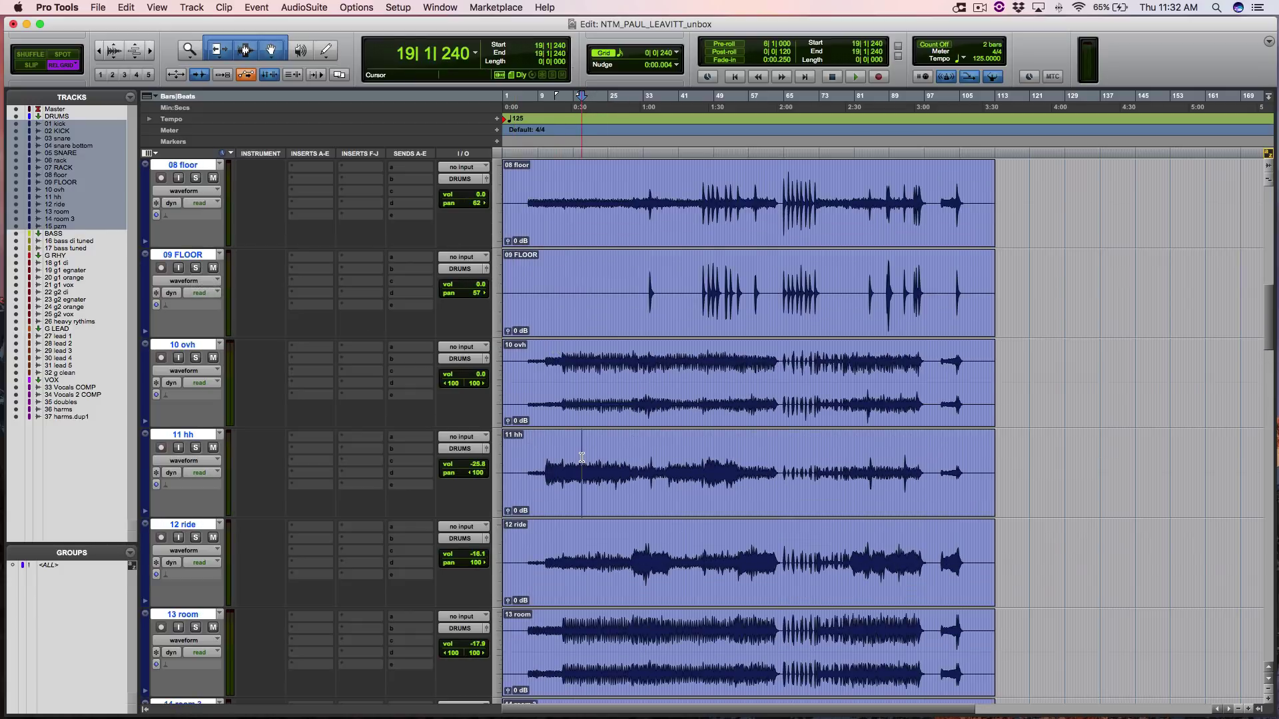
scroll(732, 506, "up", 3)
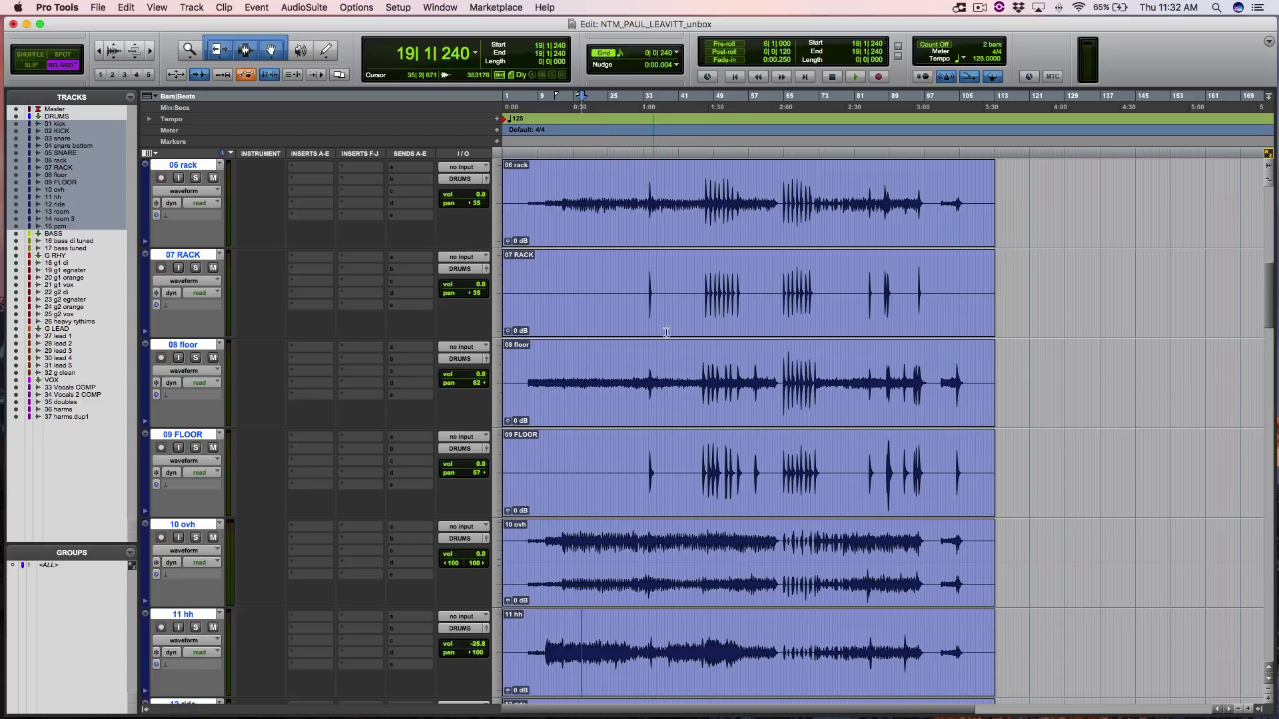
scroll(717, 473, "down", 3)
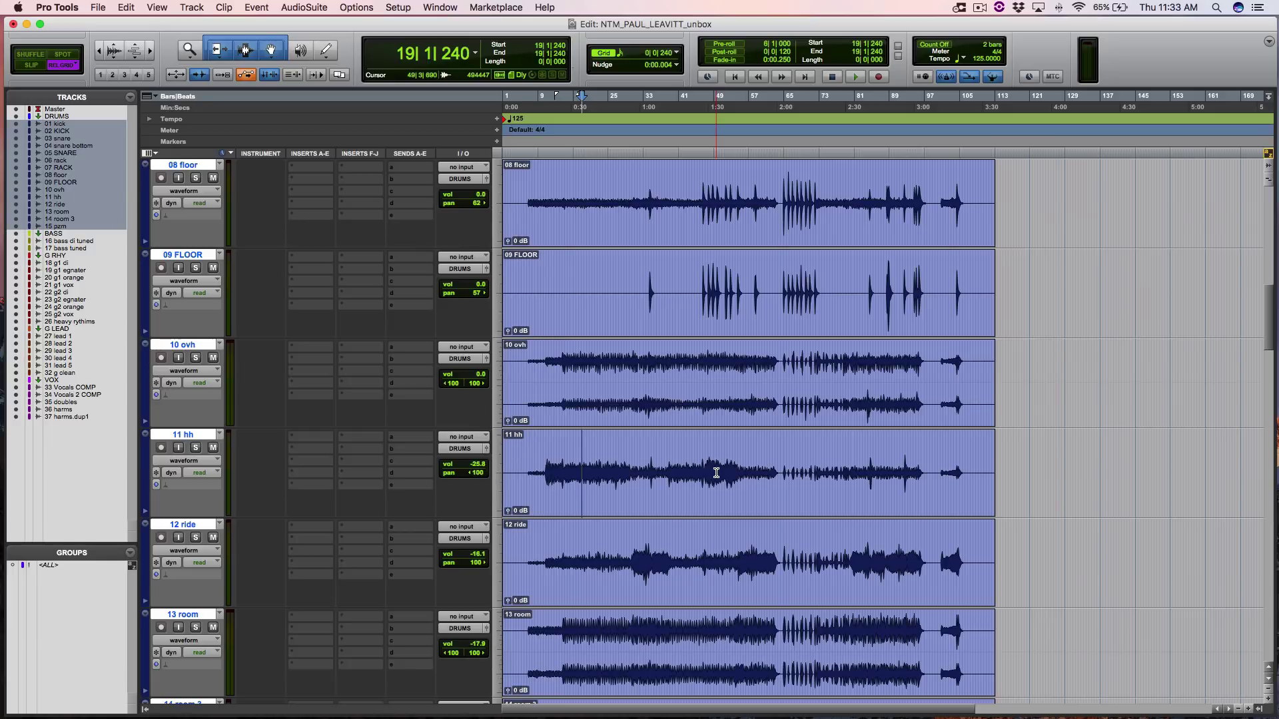
scroll(715, 473, "down", 2)
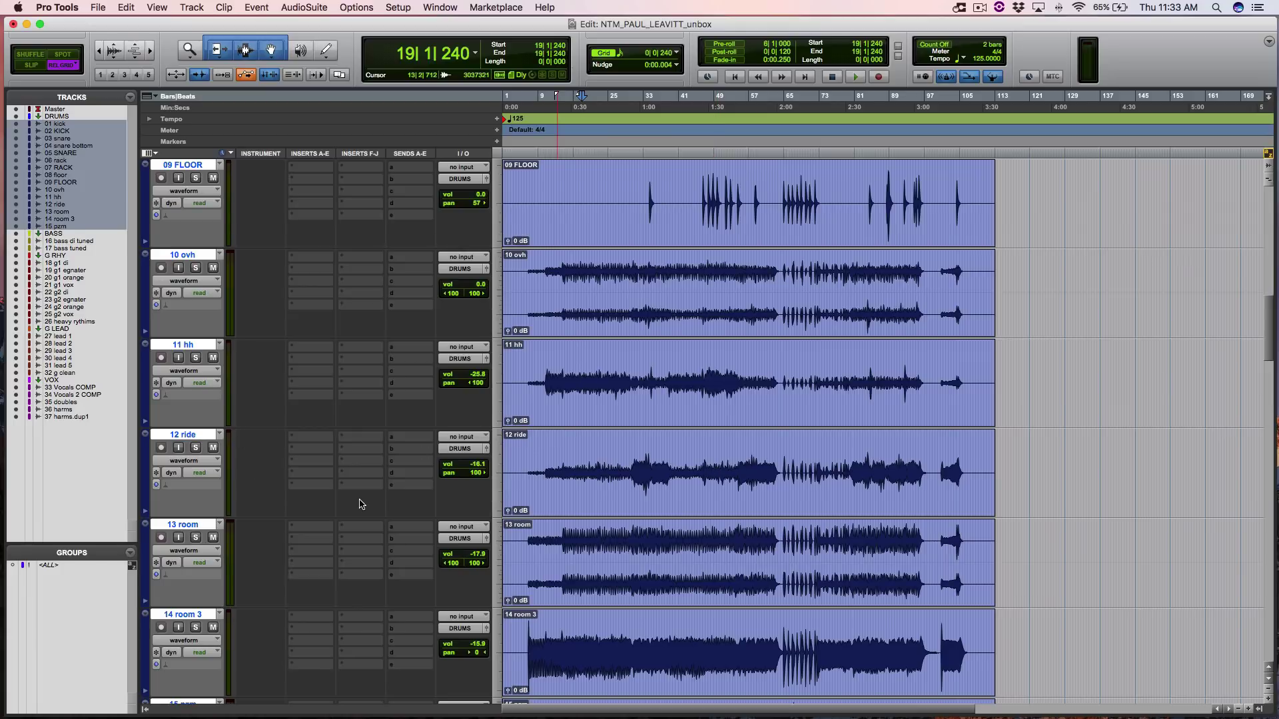
- Audition 13 room from bar 41, then switch the solo over to 14 room 3
scroll(359, 505, "down", 1)
left_click(195, 448)
key("space")
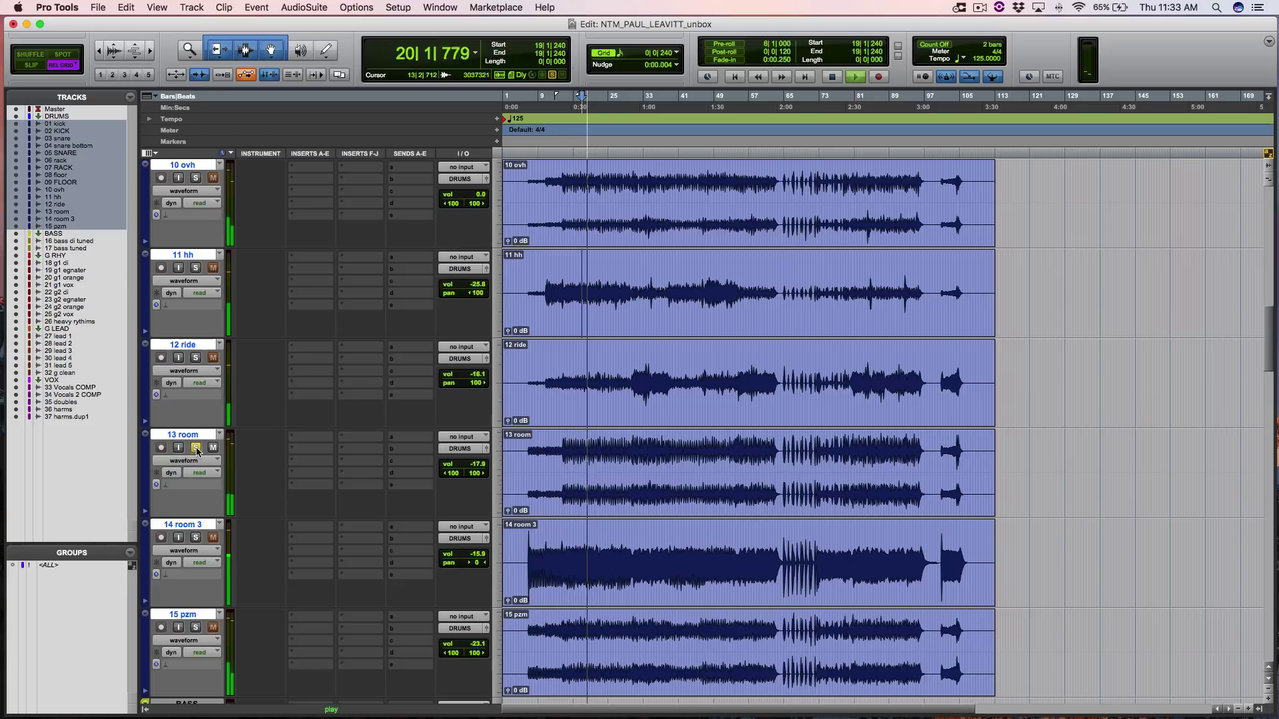
left_click(681, 443)
key("space")
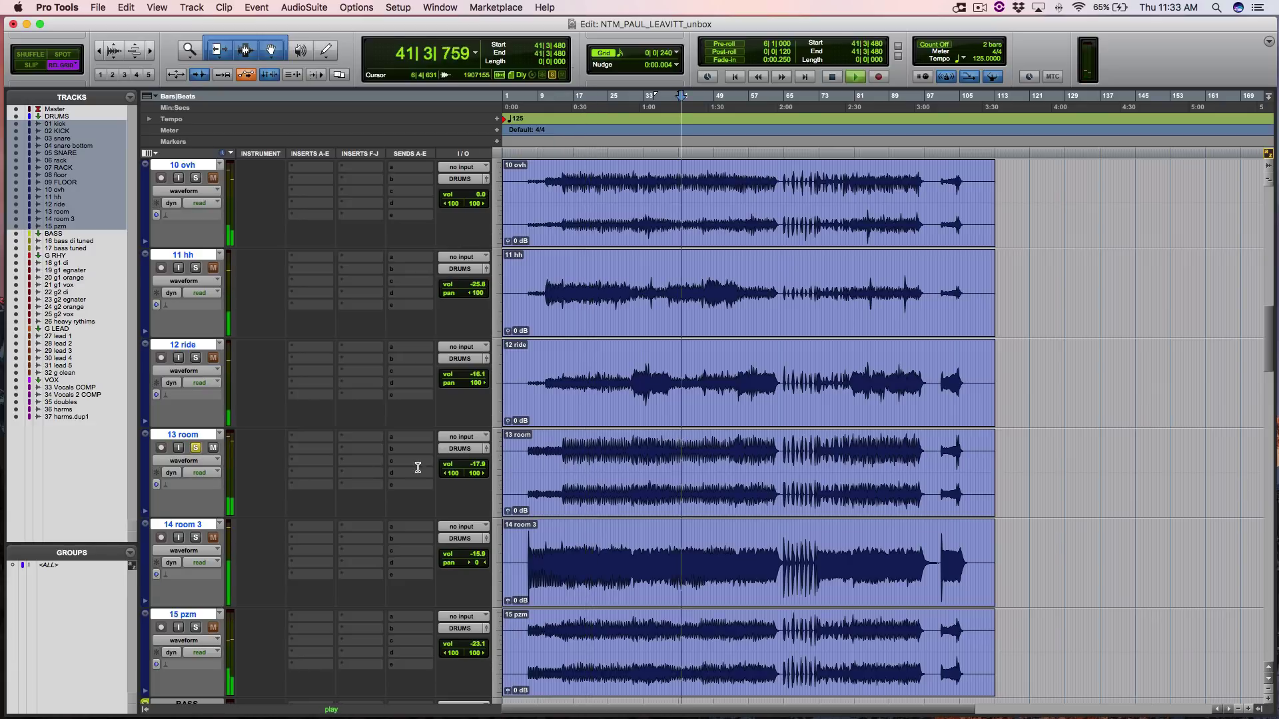
left_click(196, 538)
left_click(196, 448)
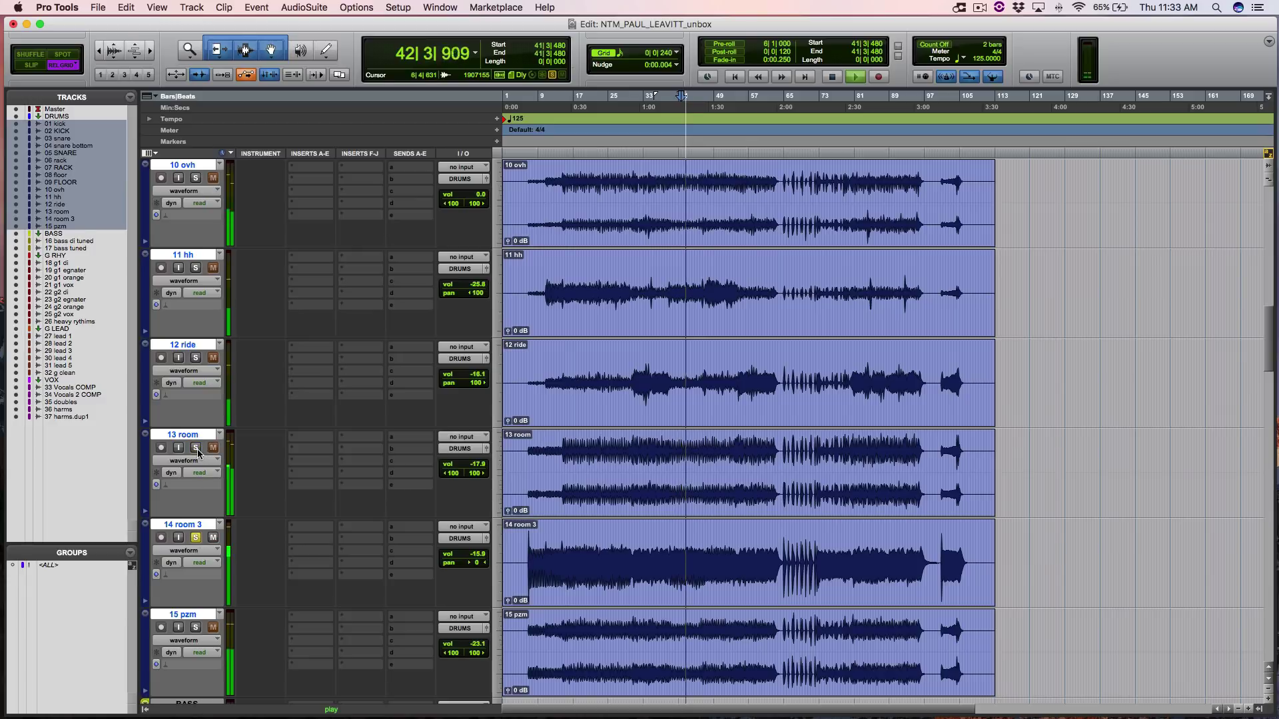
- Audition 15 pzm alone, then stop and leave only 14 room 3 soloed
scroll(530, 489, "down", 2)
scroll(530, 489, "down", 2)
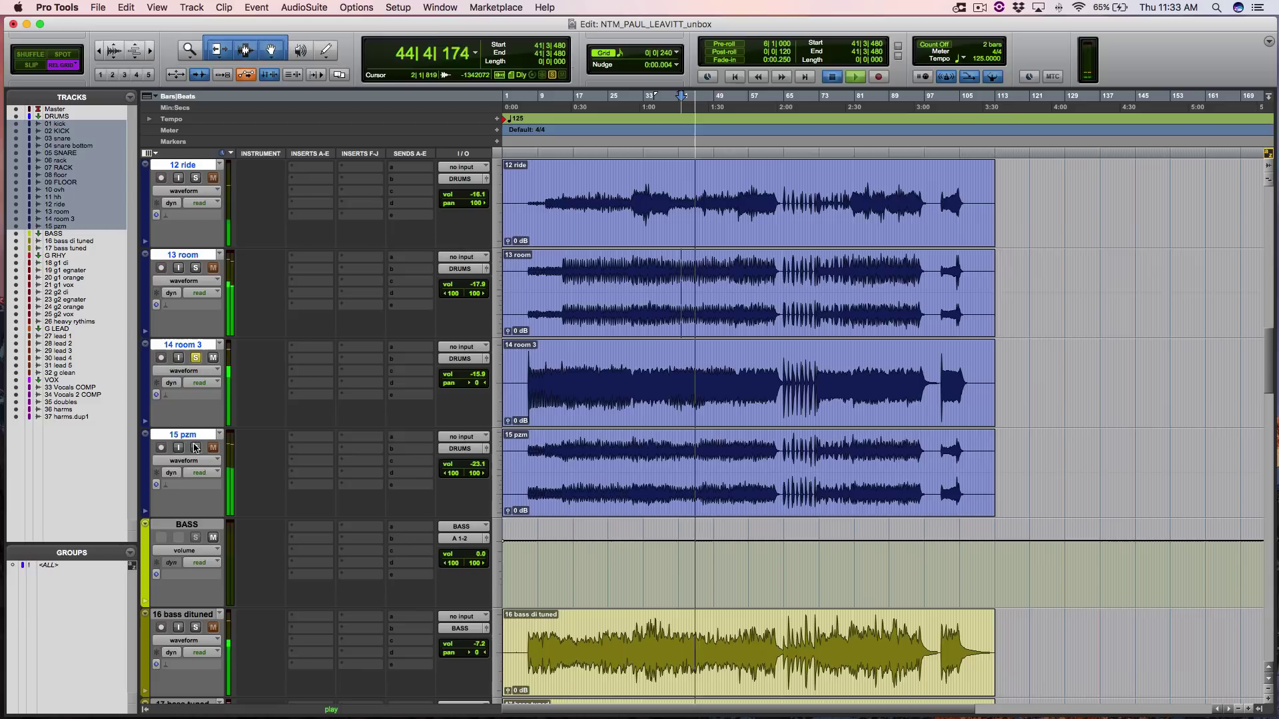
key("space")
left_click(196, 447)
left_click(196, 358)
key("space")
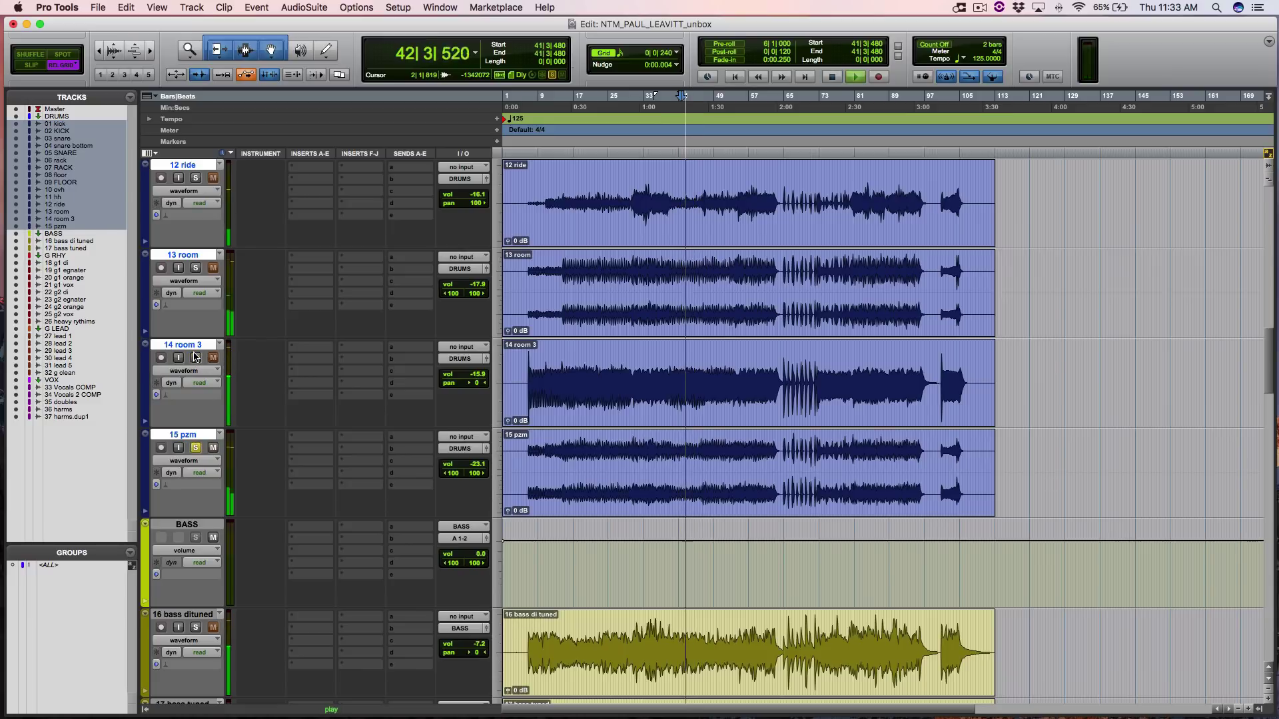
left_click(195, 446)
key("space")
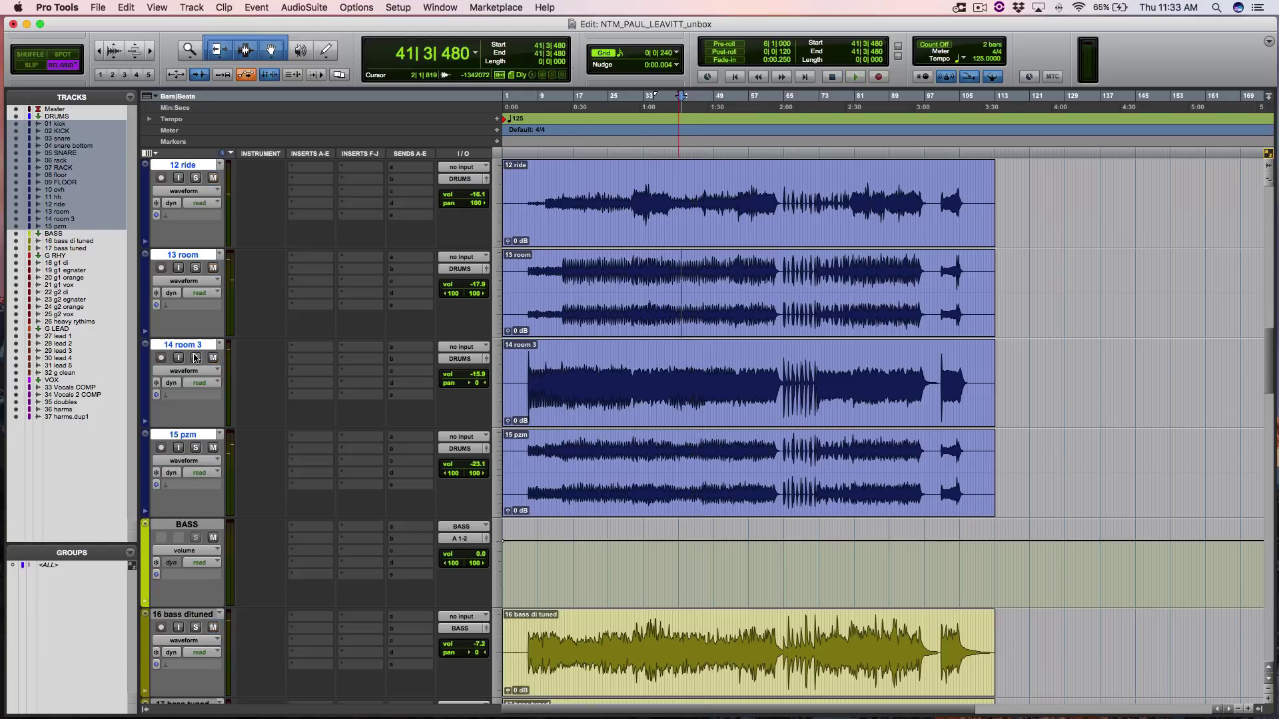
left_click(195, 357)
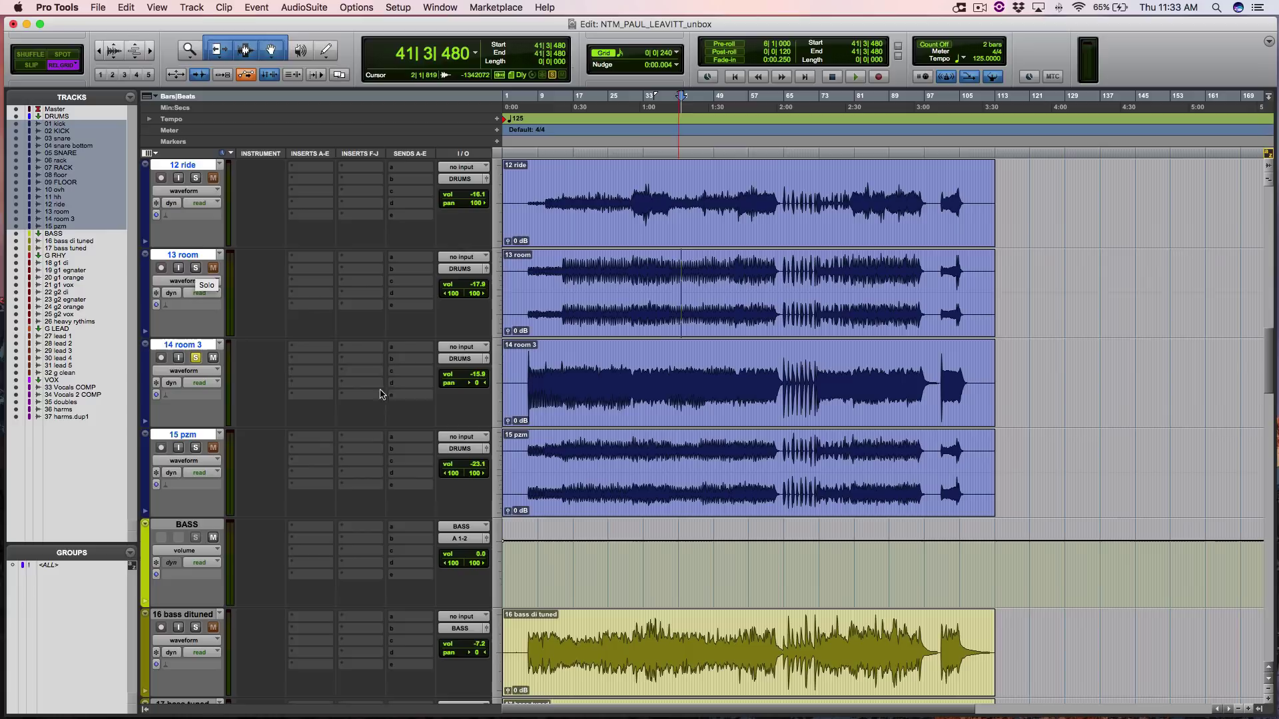
- Play bars 28–40 on 14 room 3, comparing it with and without the 10 ovh overheads
left_click_drag(616, 380, 676, 380)
key("space")
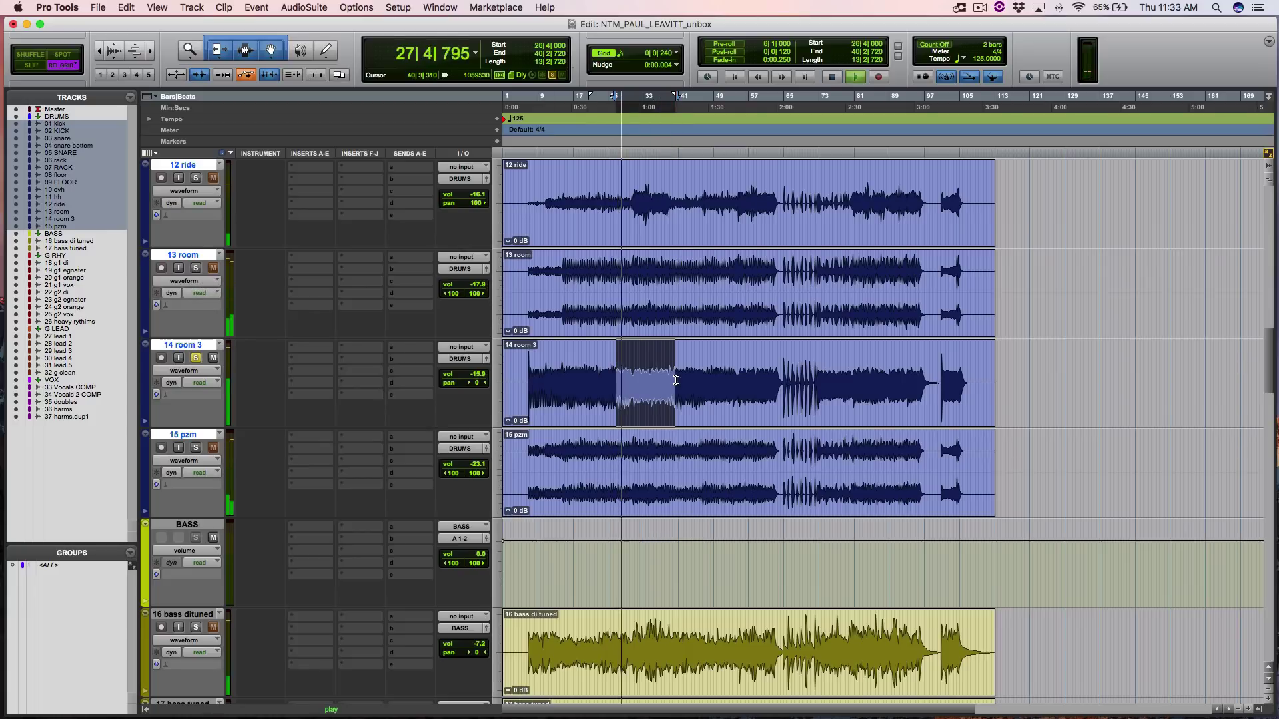
scroll(196, 183, "up", 1)
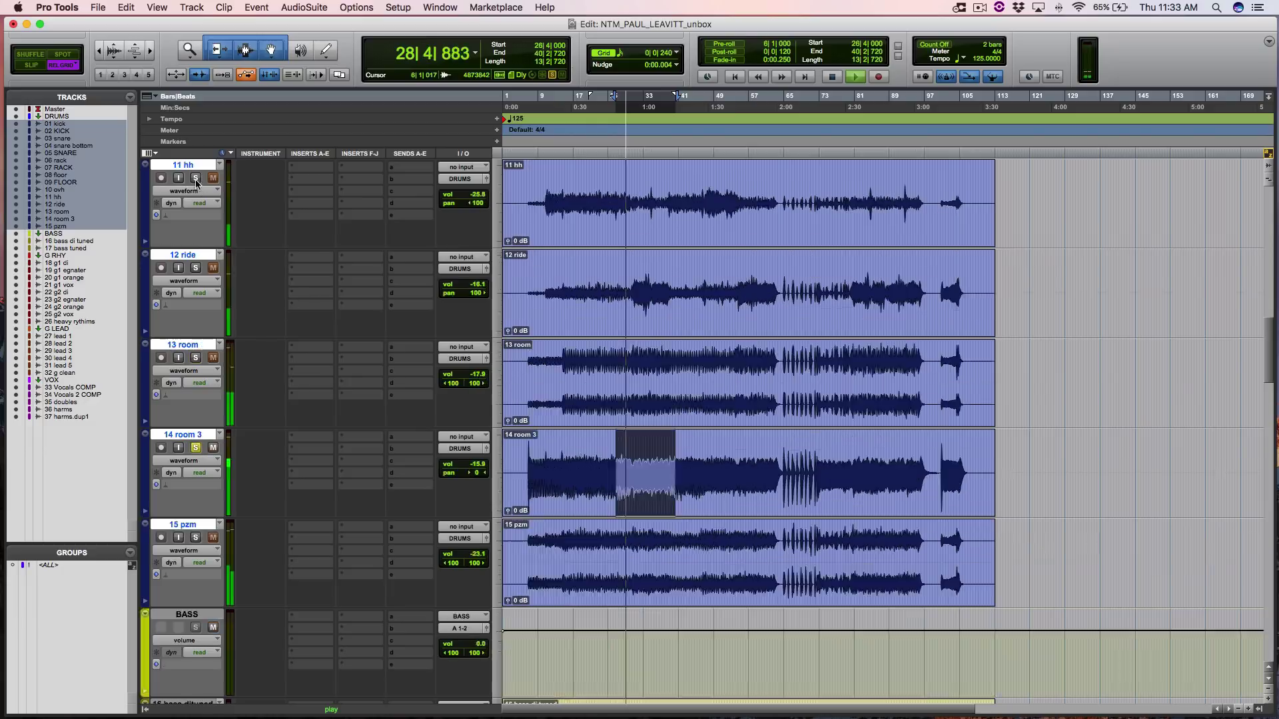
scroll(196, 184, "up", 2)
left_click(196, 267)
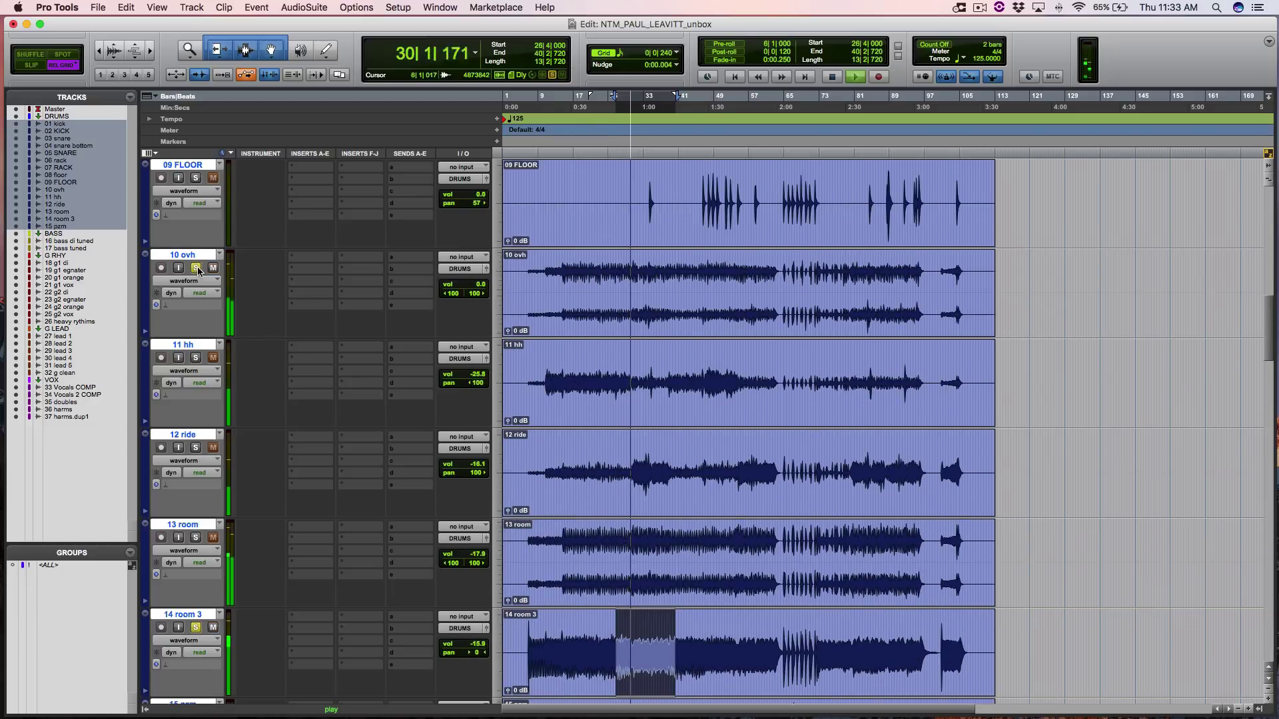
left_click(196, 627)
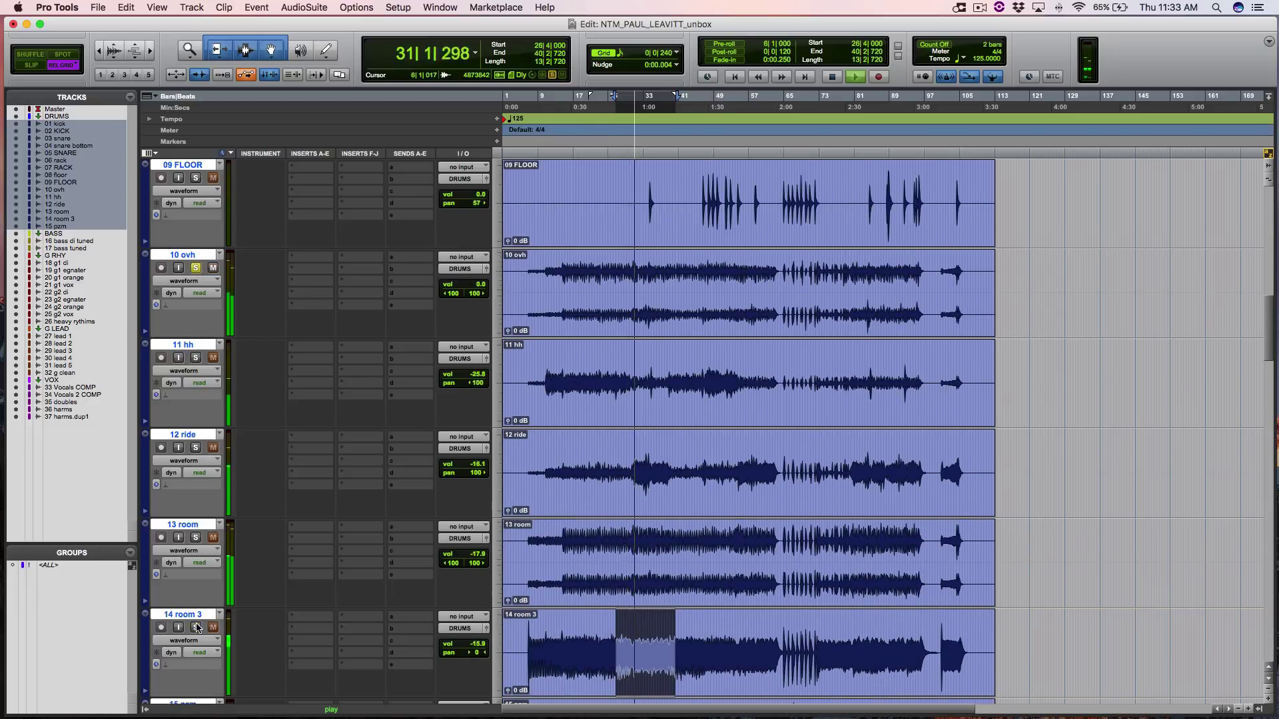
left_click(195, 628)
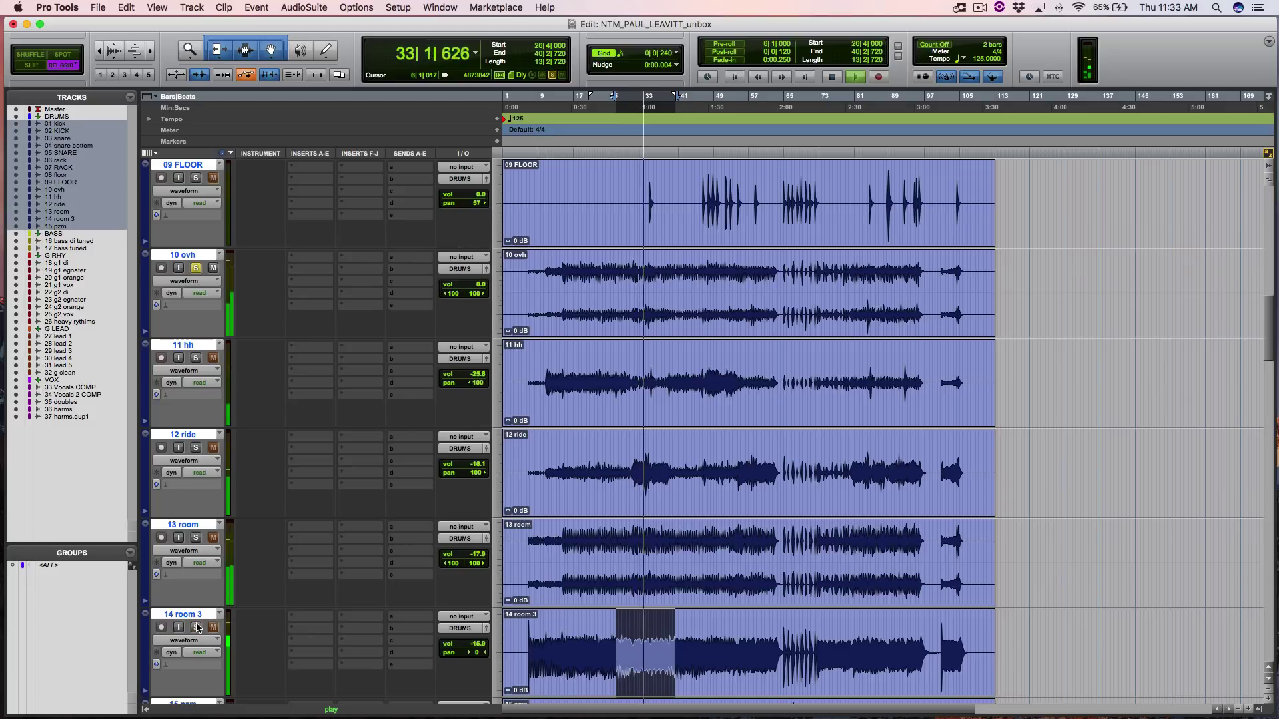
key("space")
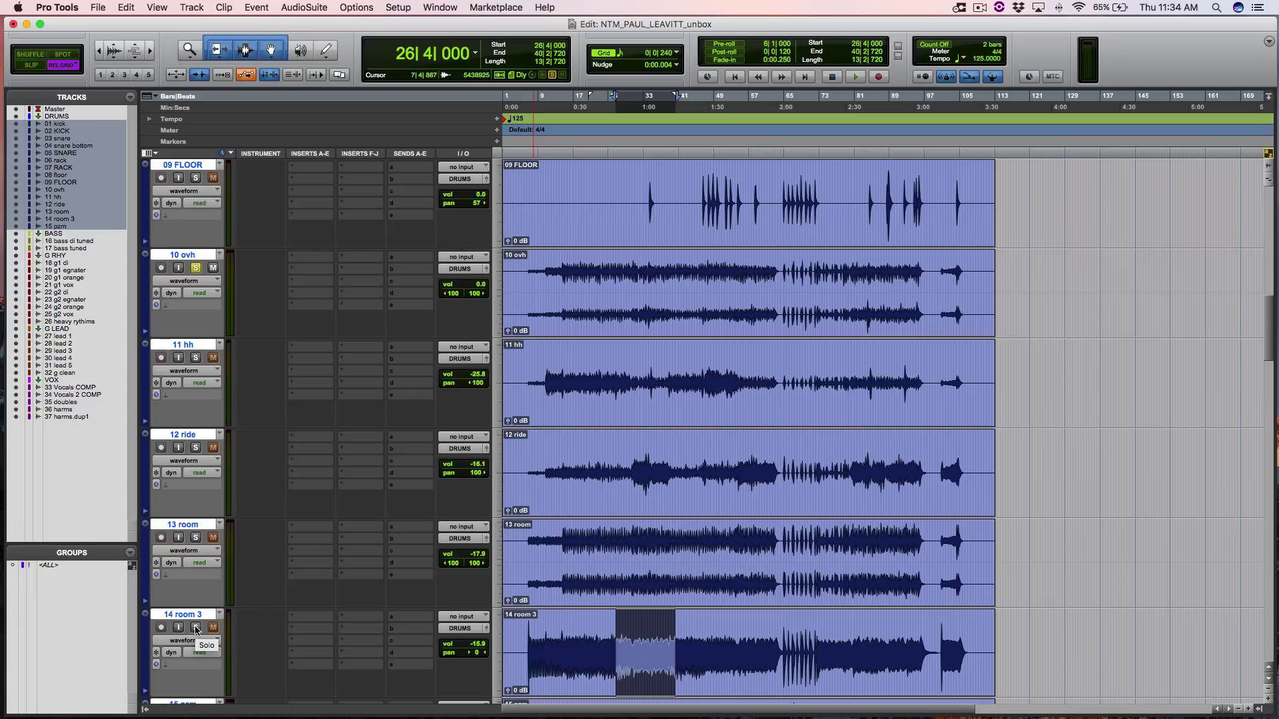
- Replay the range toggling 14 room 3, then solo only the drums and play from bar 85
key("space")
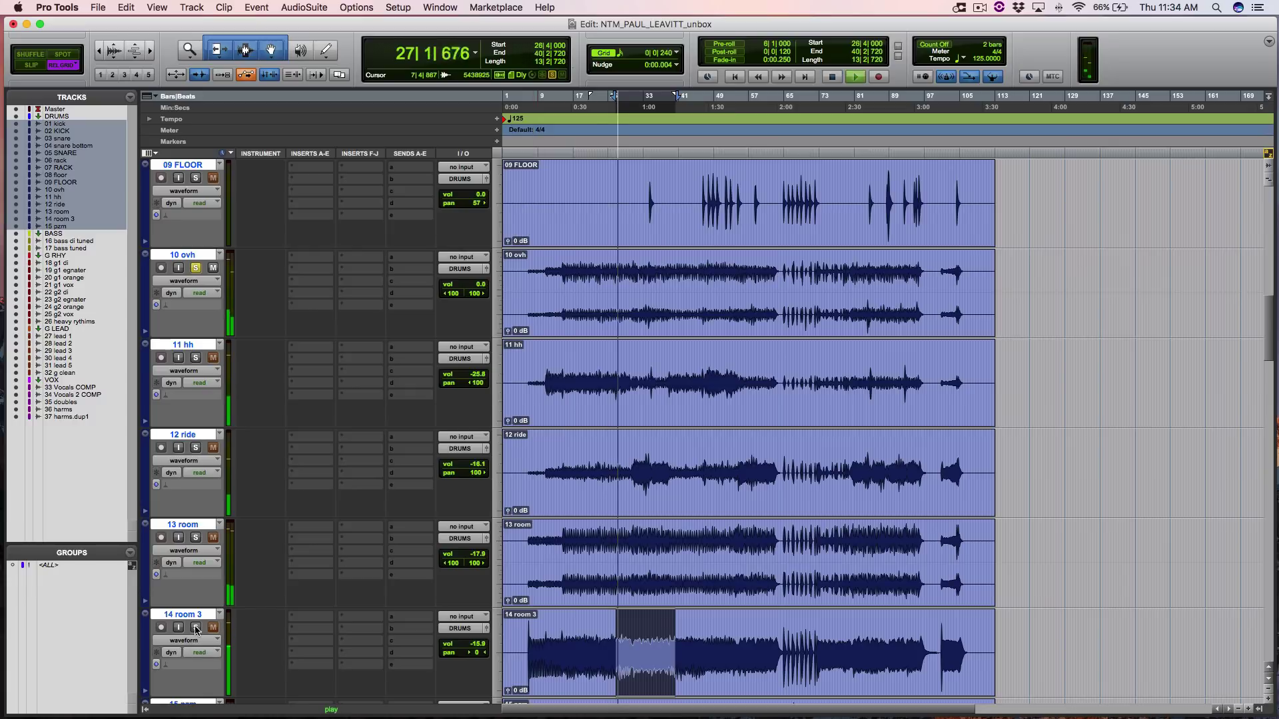
left_click(196, 628)
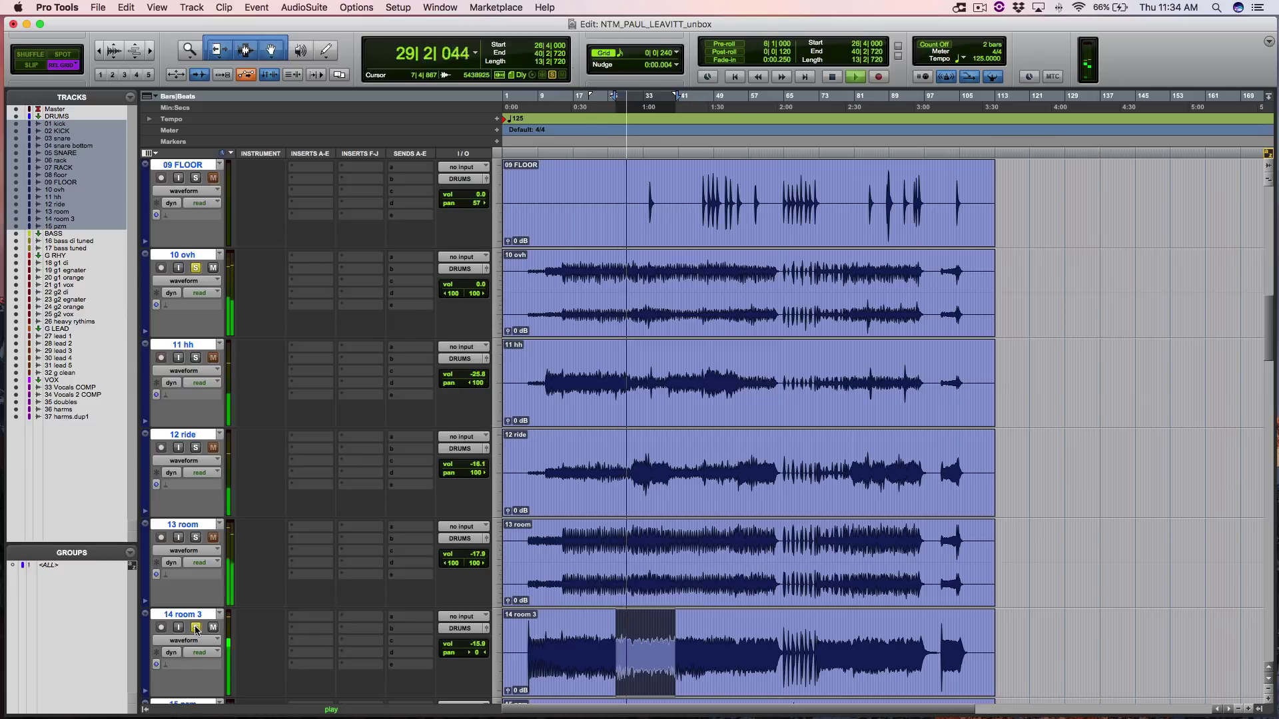
left_click(196, 628)
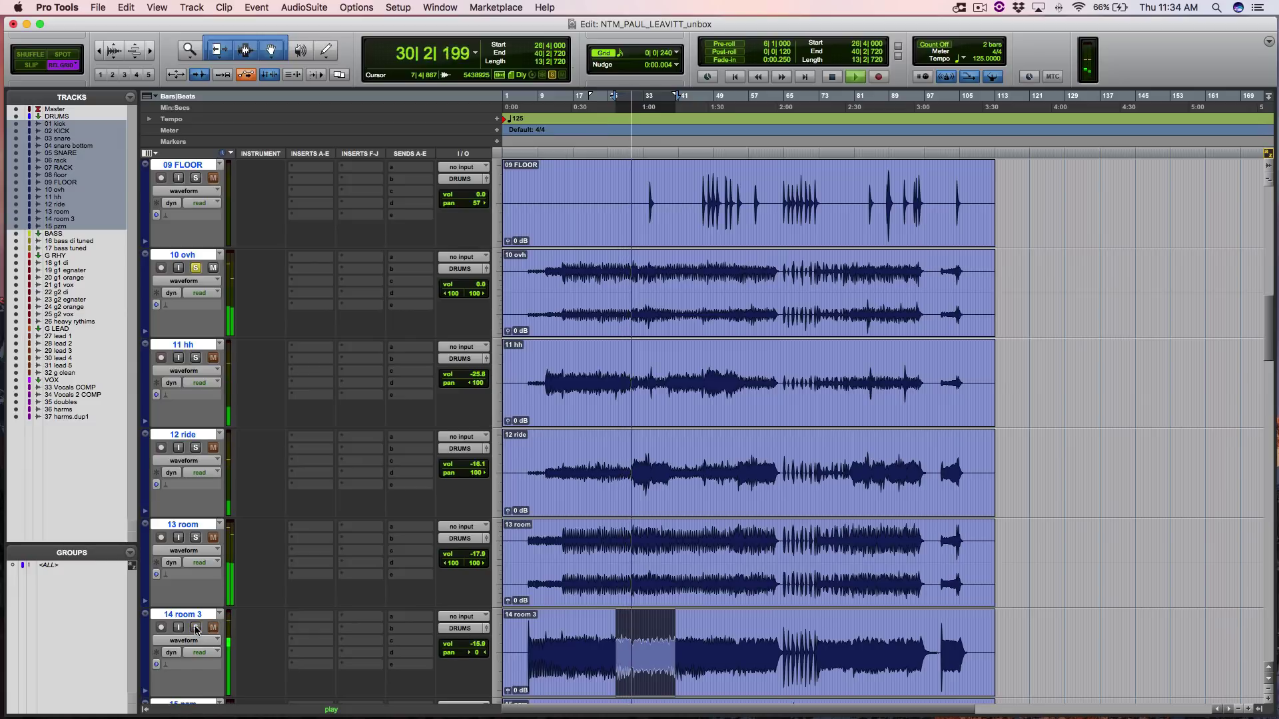
left_click(196, 628)
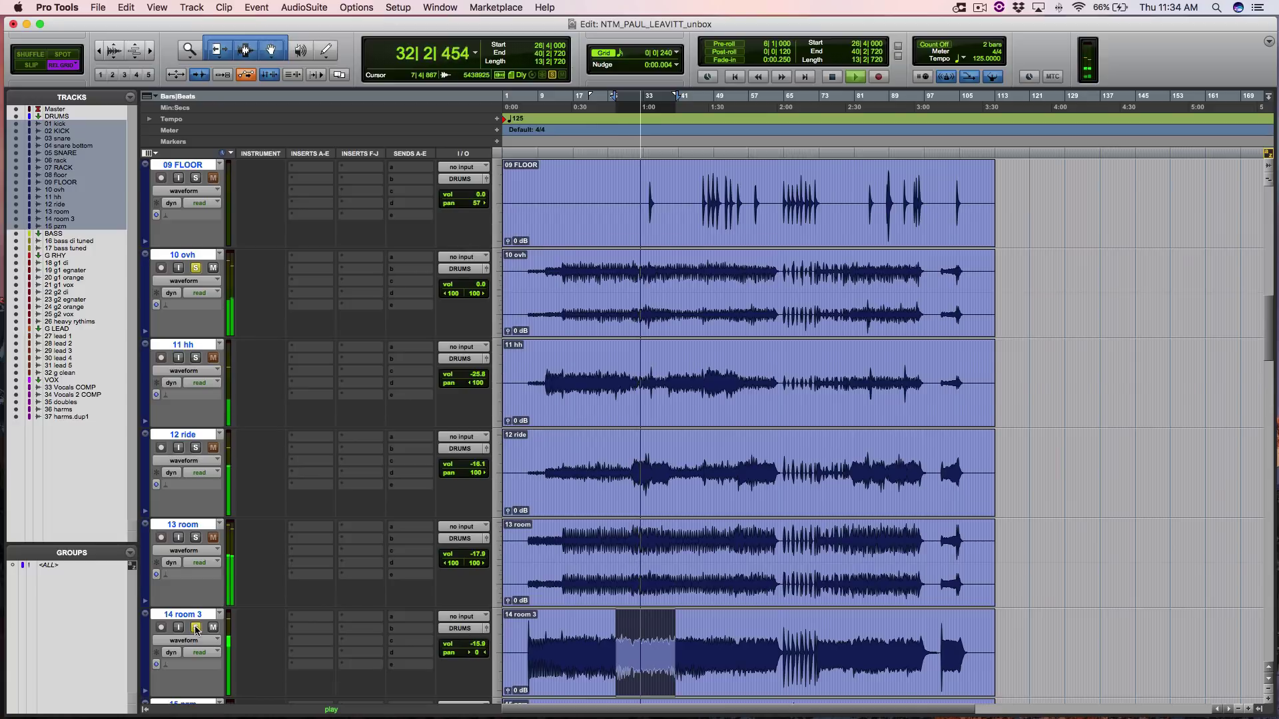
scroll(196, 630, "down", 3)
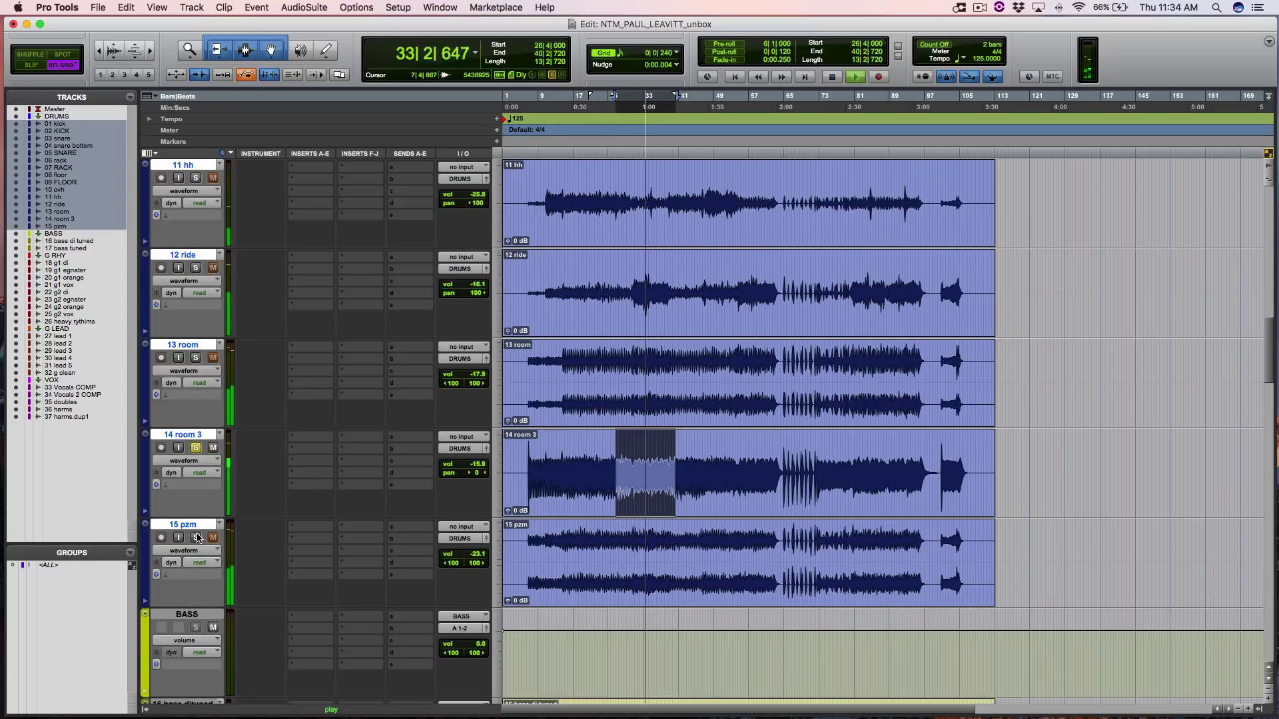
left_click(197, 538, "alt")
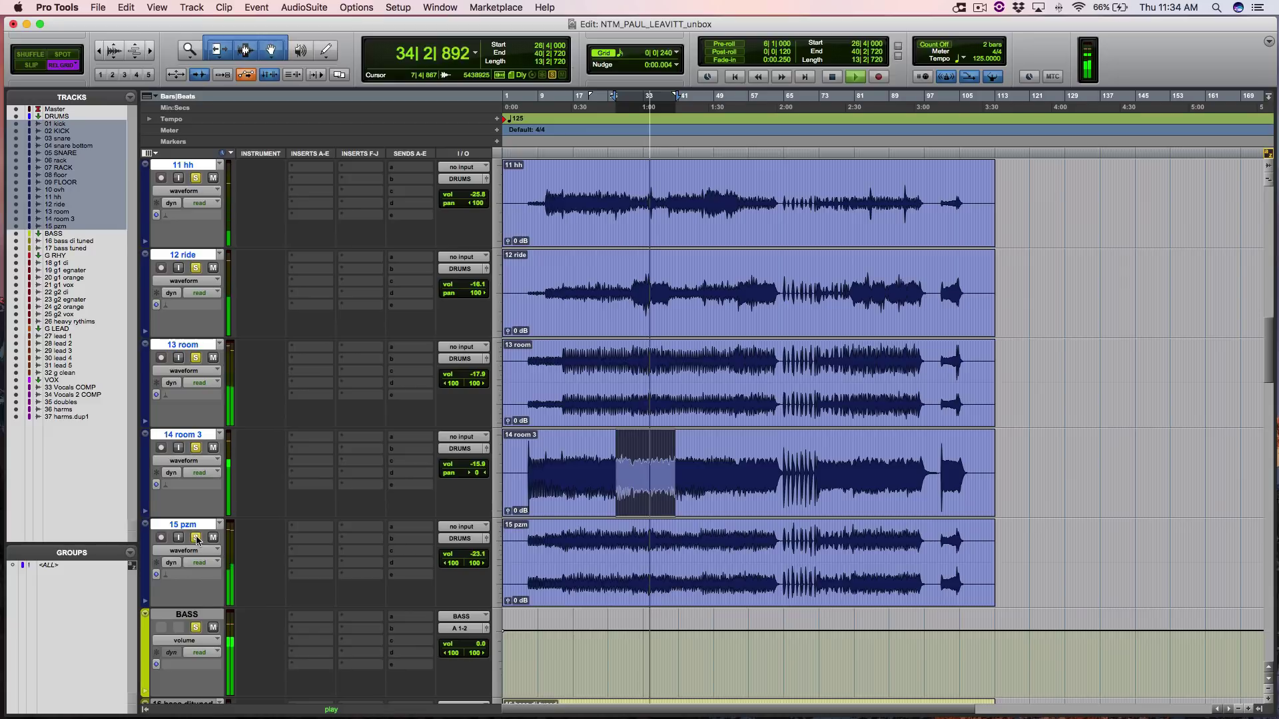
left_click(196, 539, "alt")
left_click(197, 538)
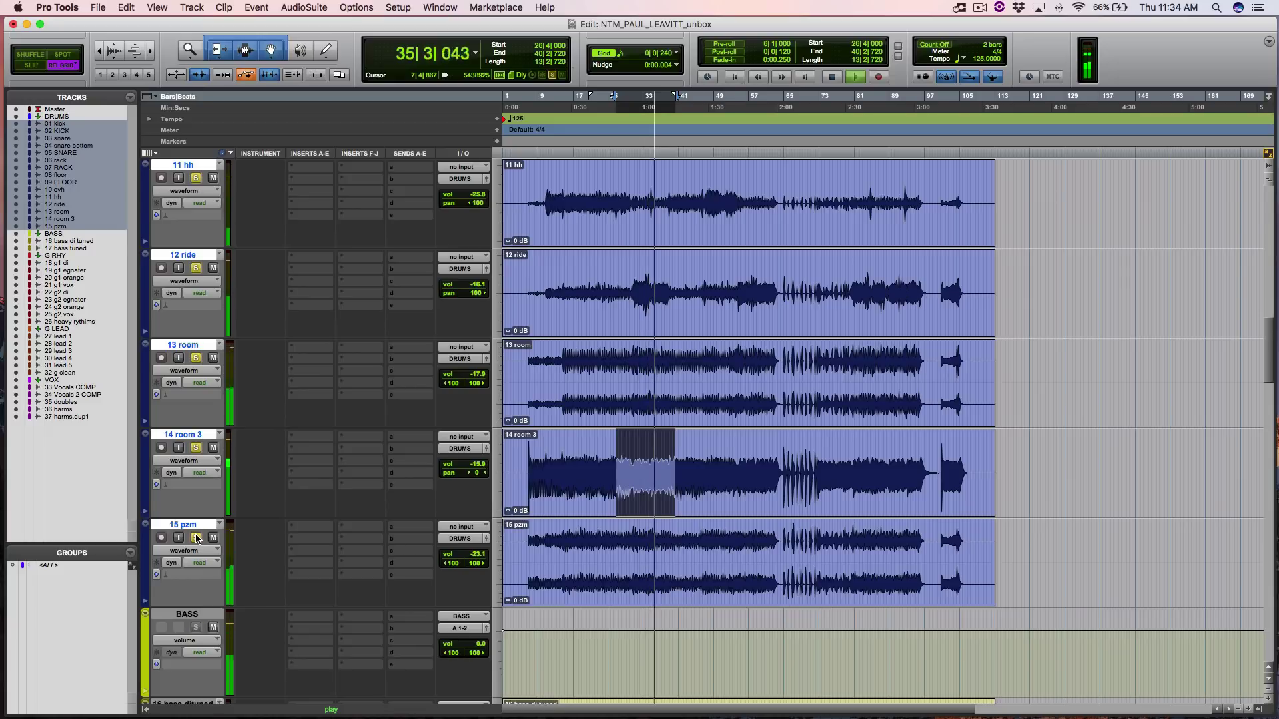
left_click(875, 363)
- Restart the soloed drums from bar 101 with the whole song visible
scroll(923, 365, "up", 6)
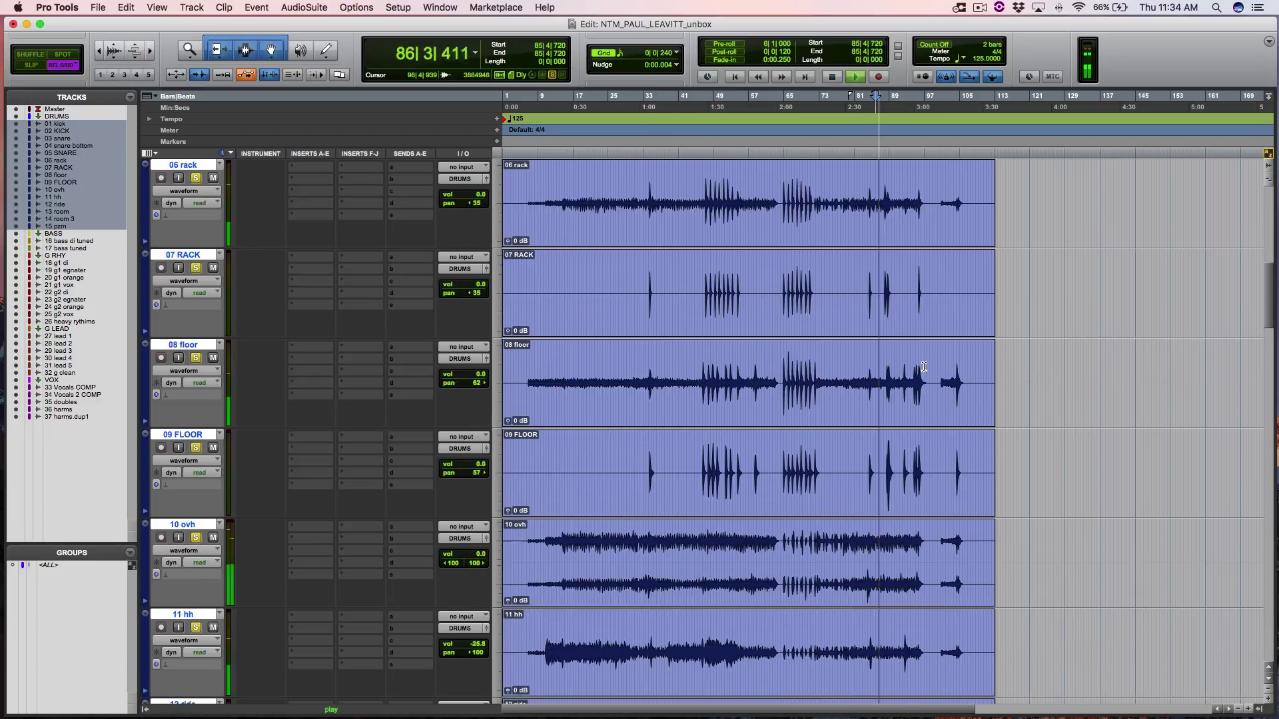
scroll(914, 289, "up", 5)
scroll(913, 289, "up", 1)
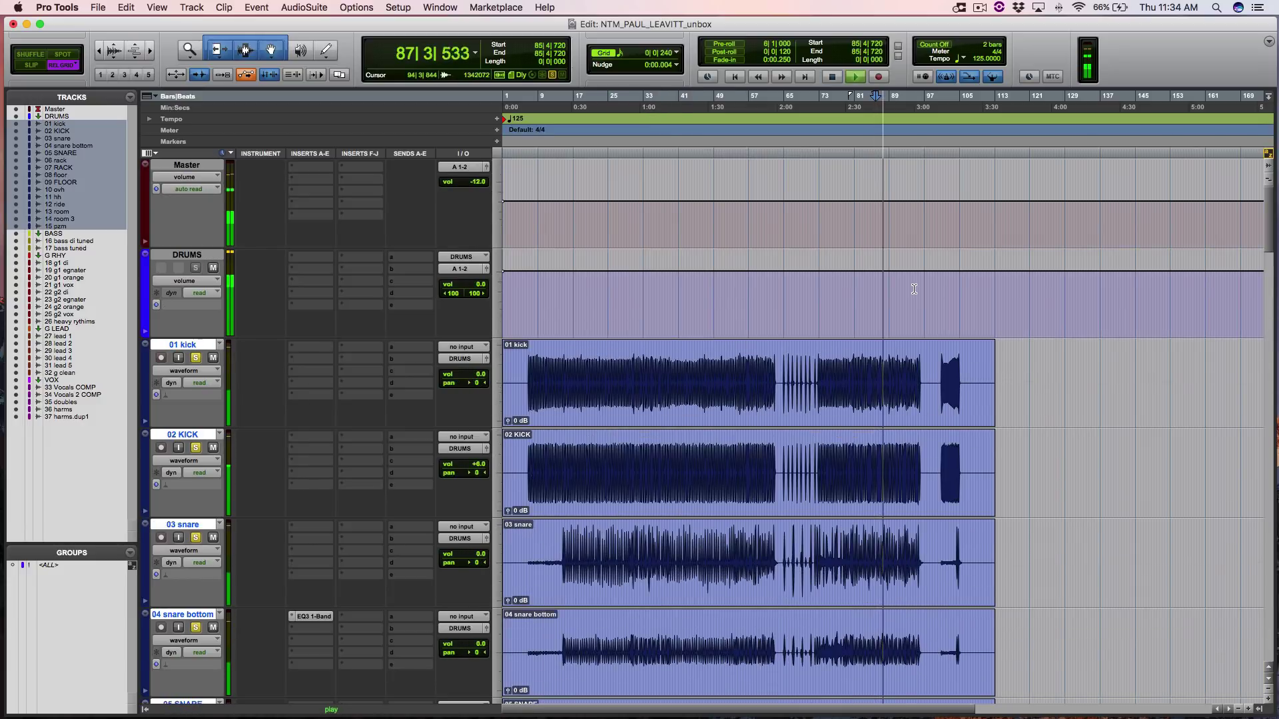
key("space")
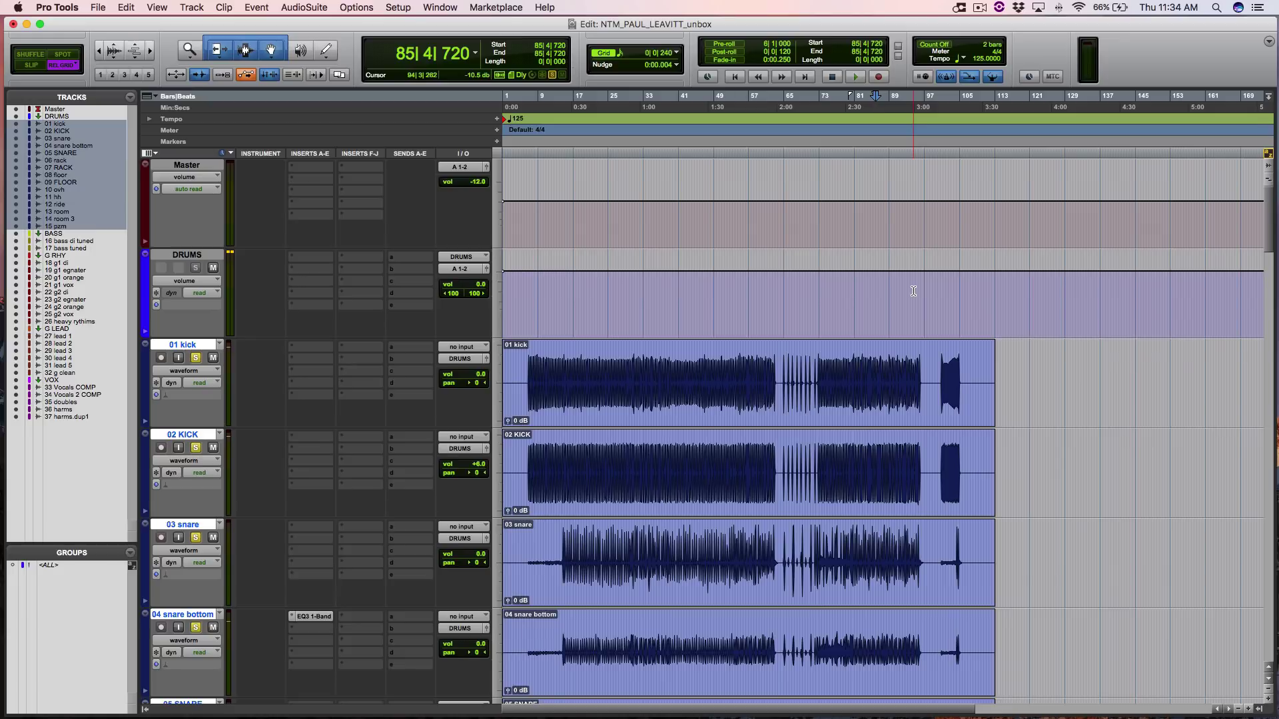
left_click(941, 363)
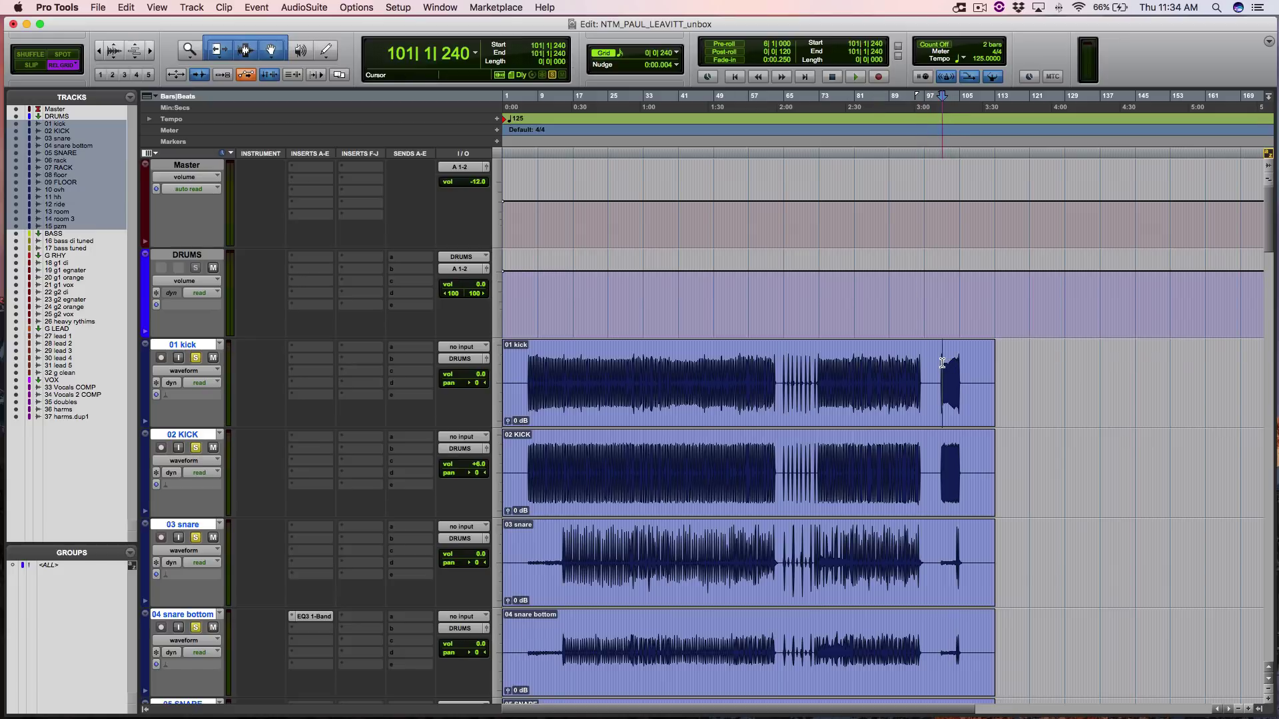
key("space")
scroll(941, 363, "down", 1)
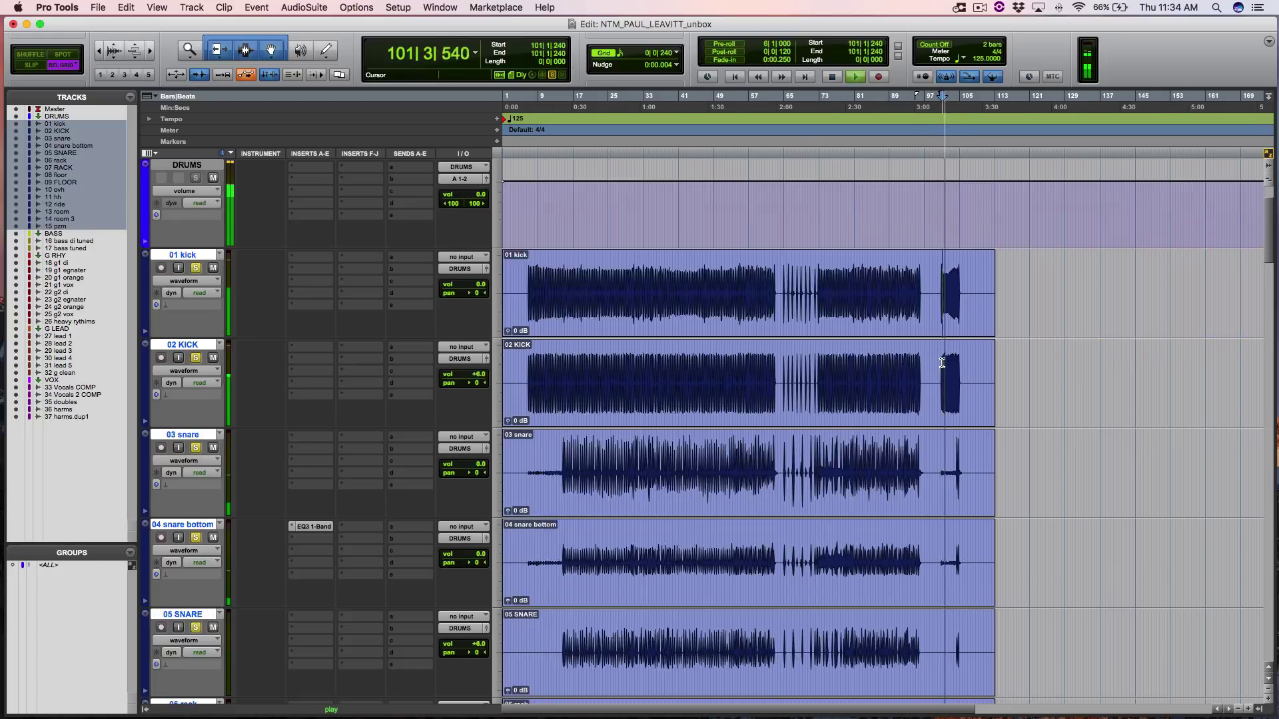
scroll(942, 363, "up", 3)
scroll(942, 363, "down", 4)
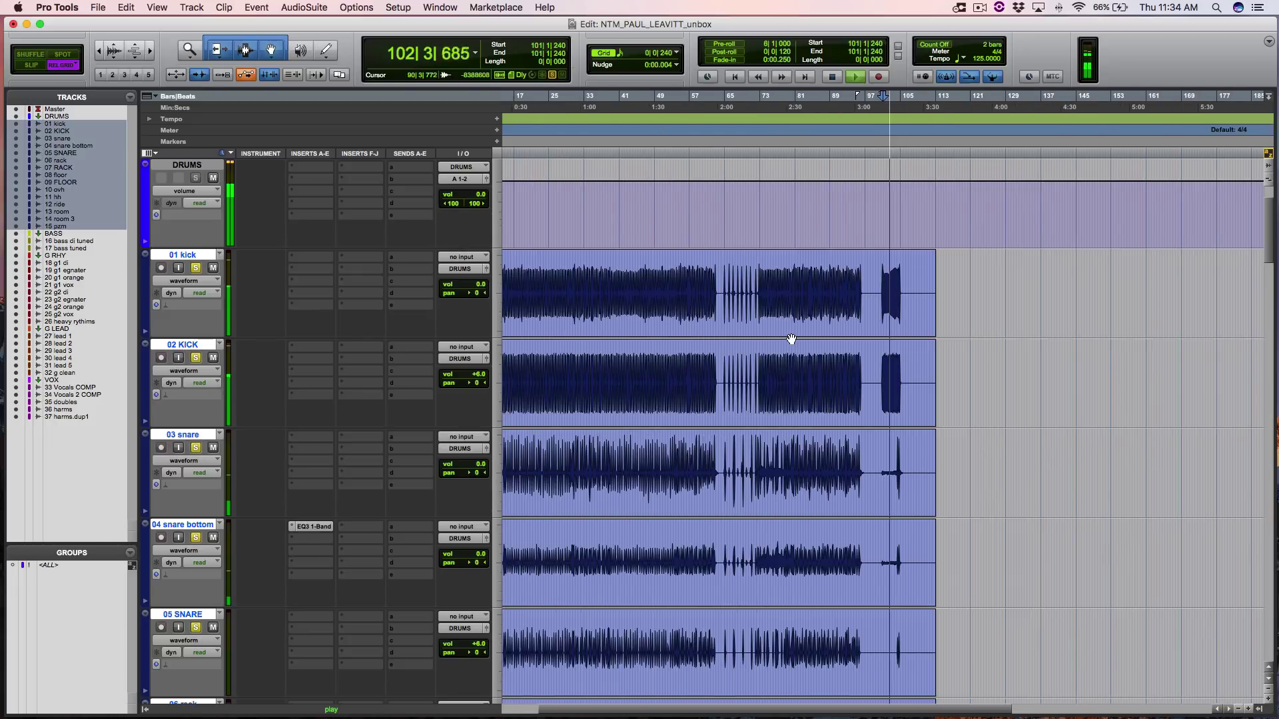
scroll(597, 322, "down", 3)
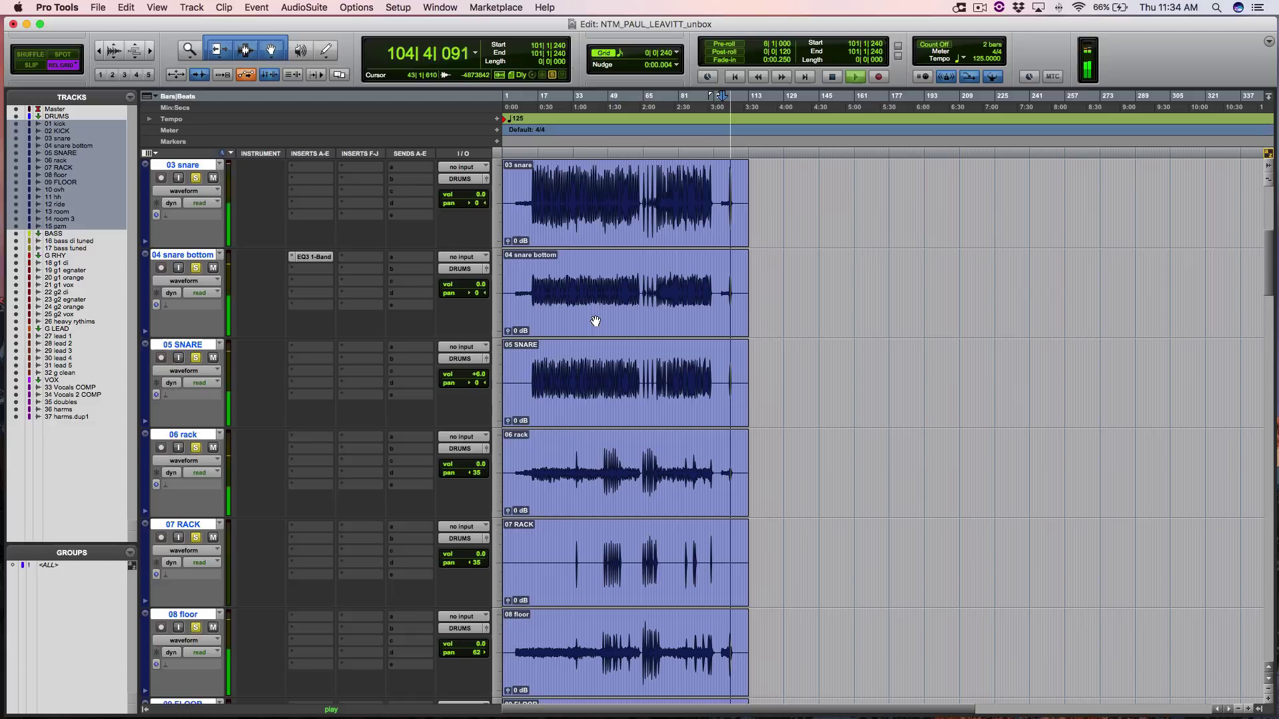
- Stop playback and clear all the drum track solos
key("space")
scroll(595, 322, "down", 11)
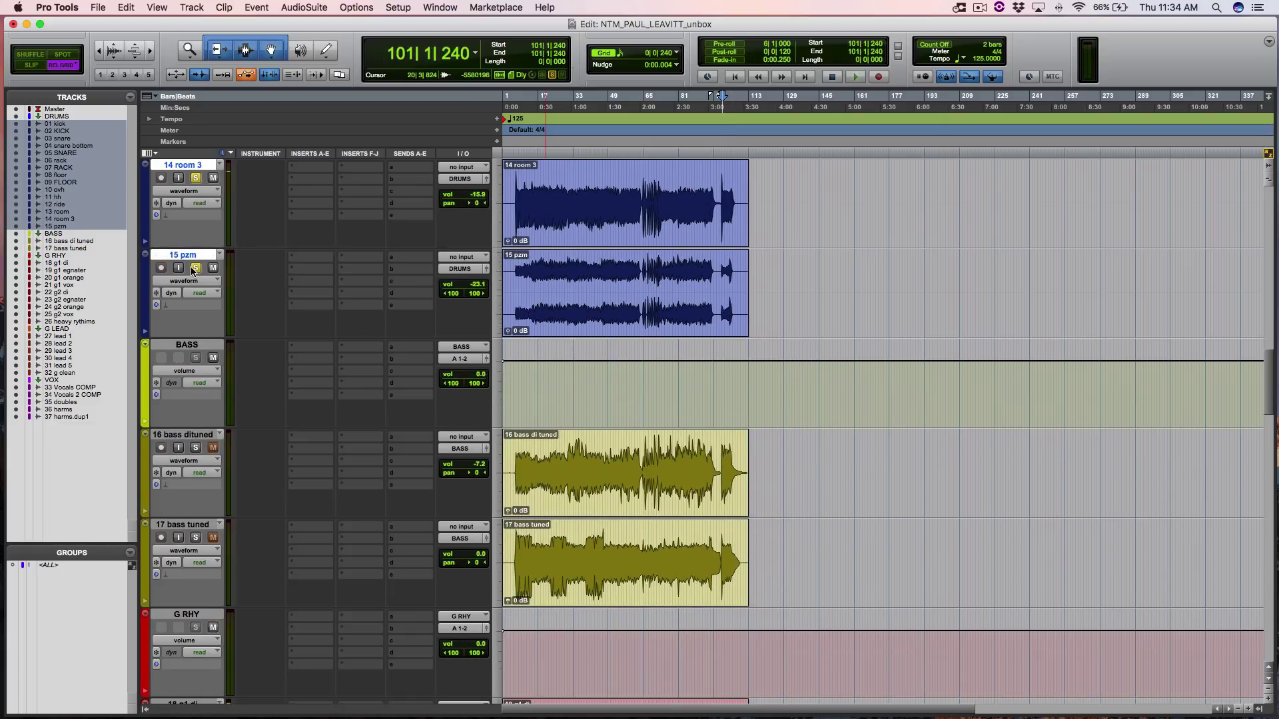
left_click(195, 268)
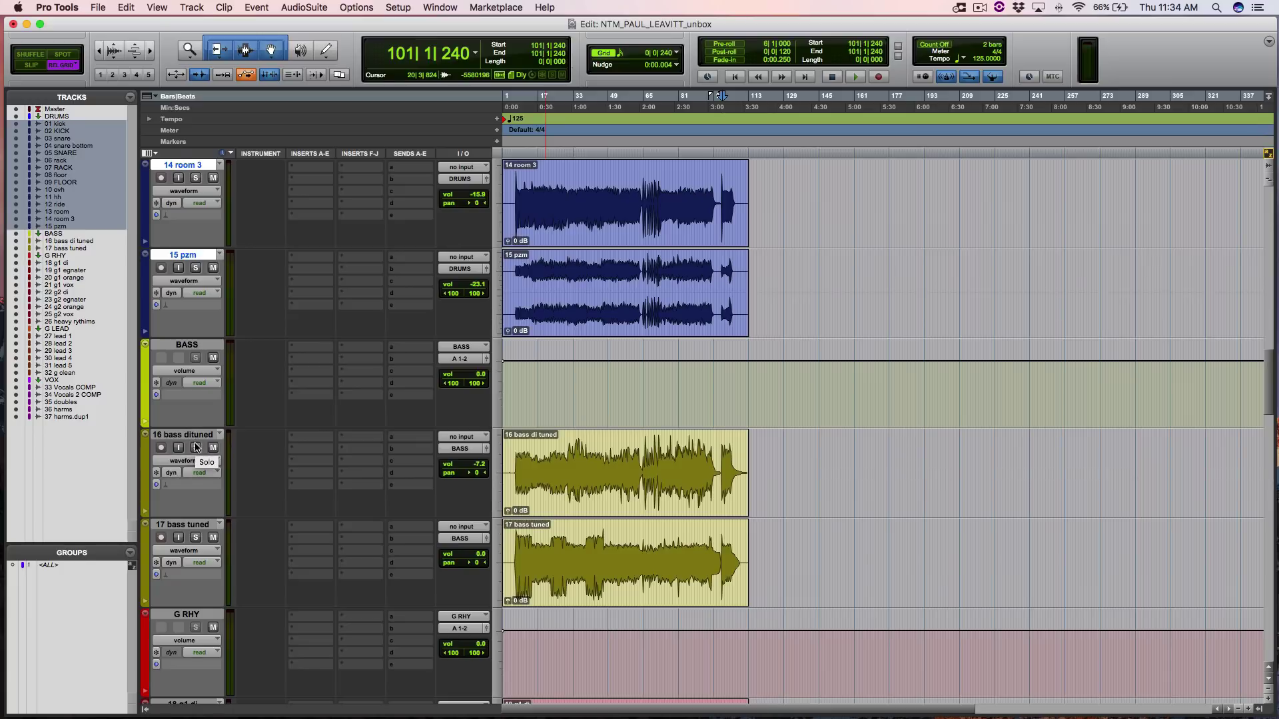
- Zoom in on the opening bars and audition 16 bass dituned solo from bar 7
left_click(526, 465)
key("super+bracketright")
key("super+bracketright")
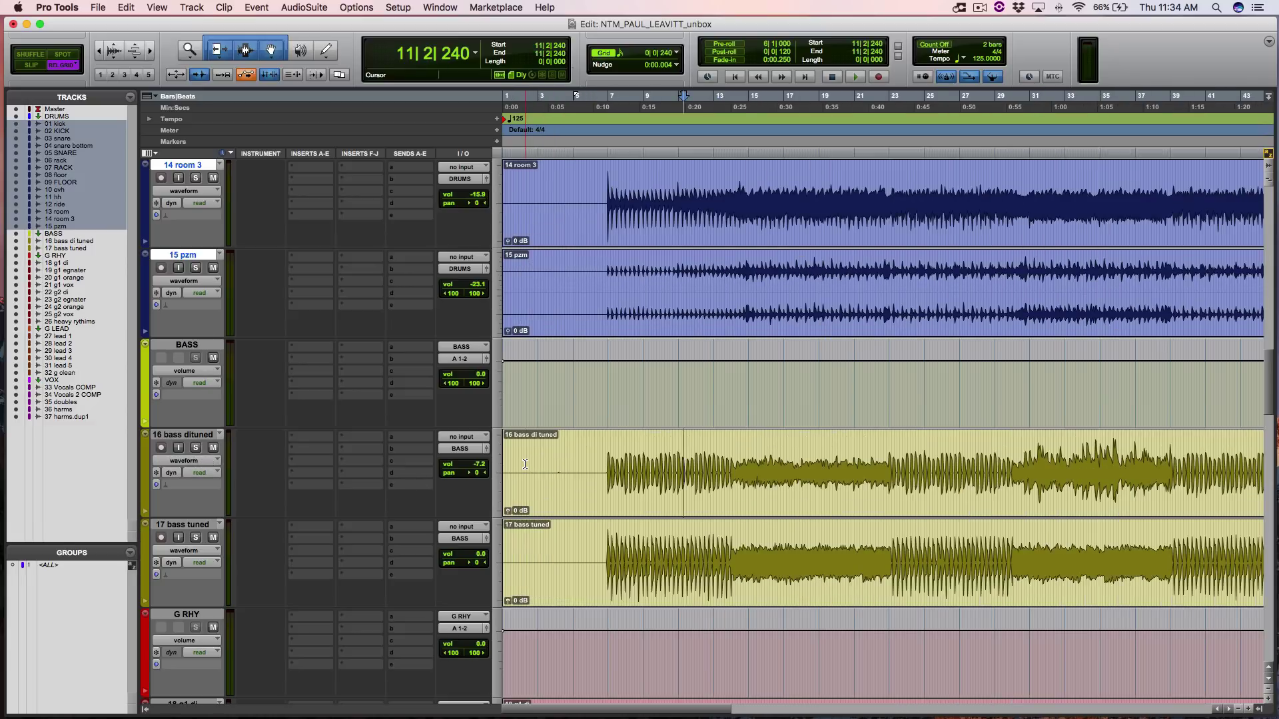
left_click(616, 464)
left_click(196, 448)
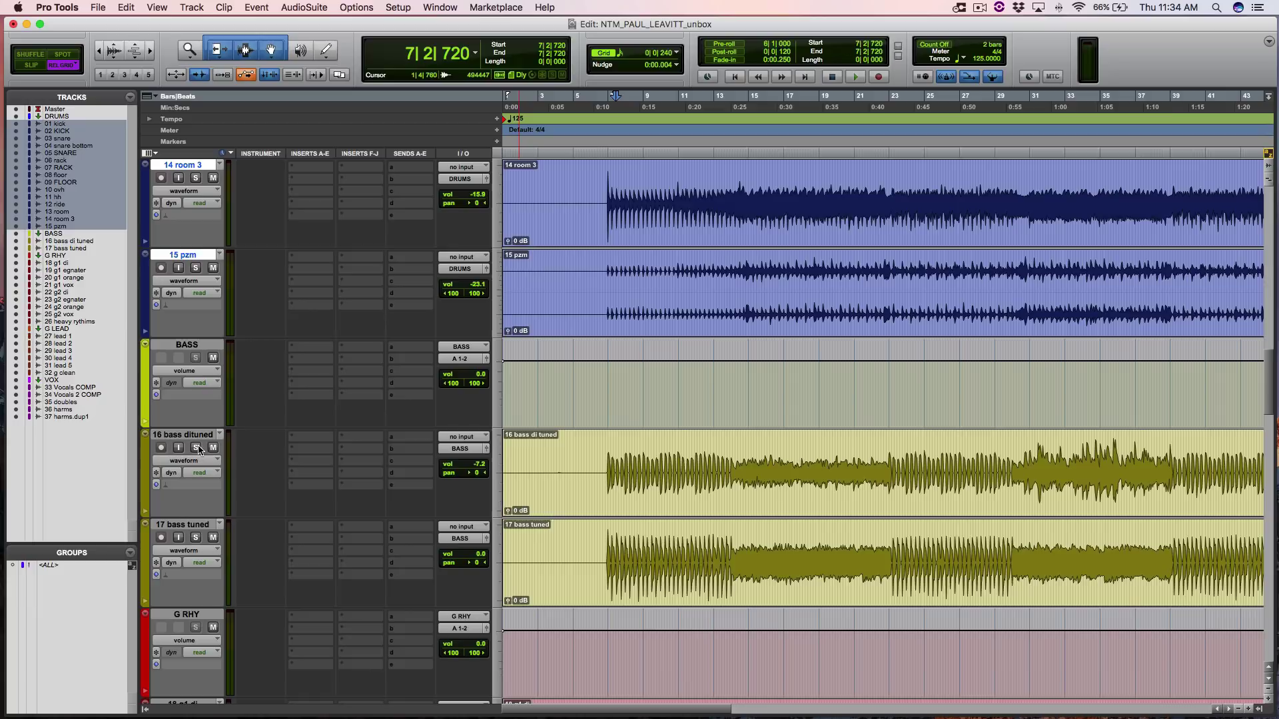
key("space")
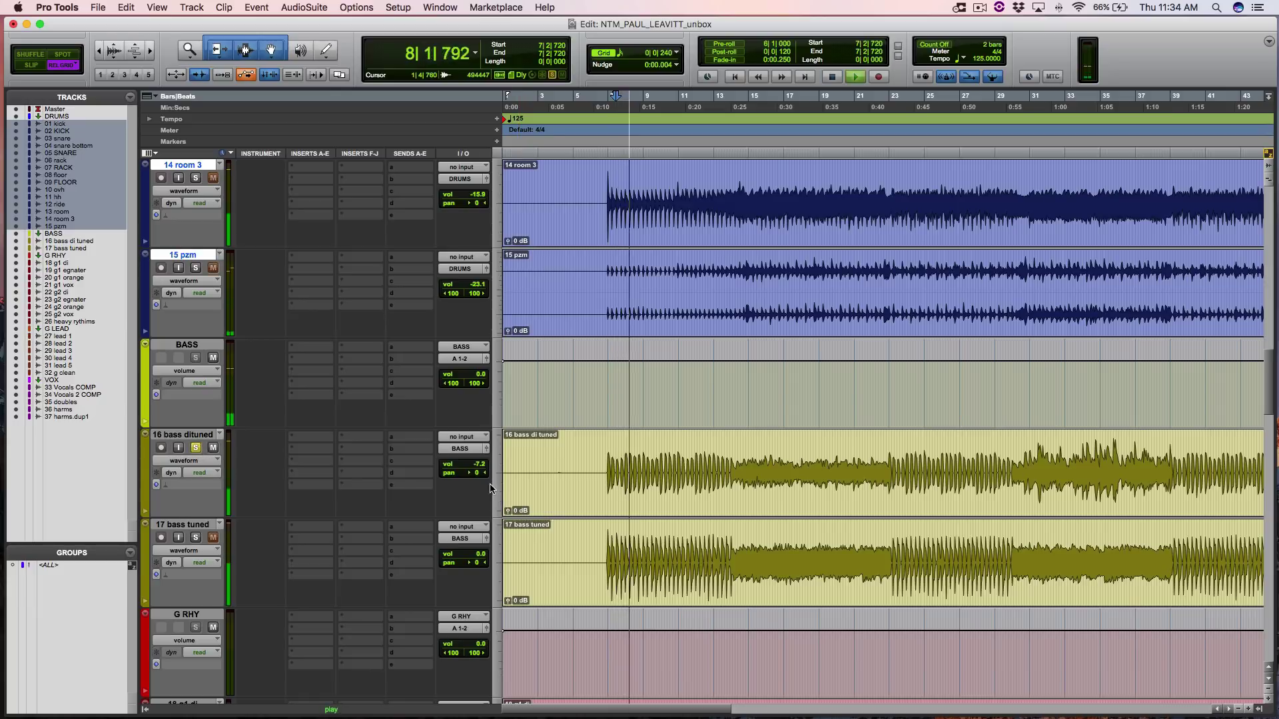
key("space")
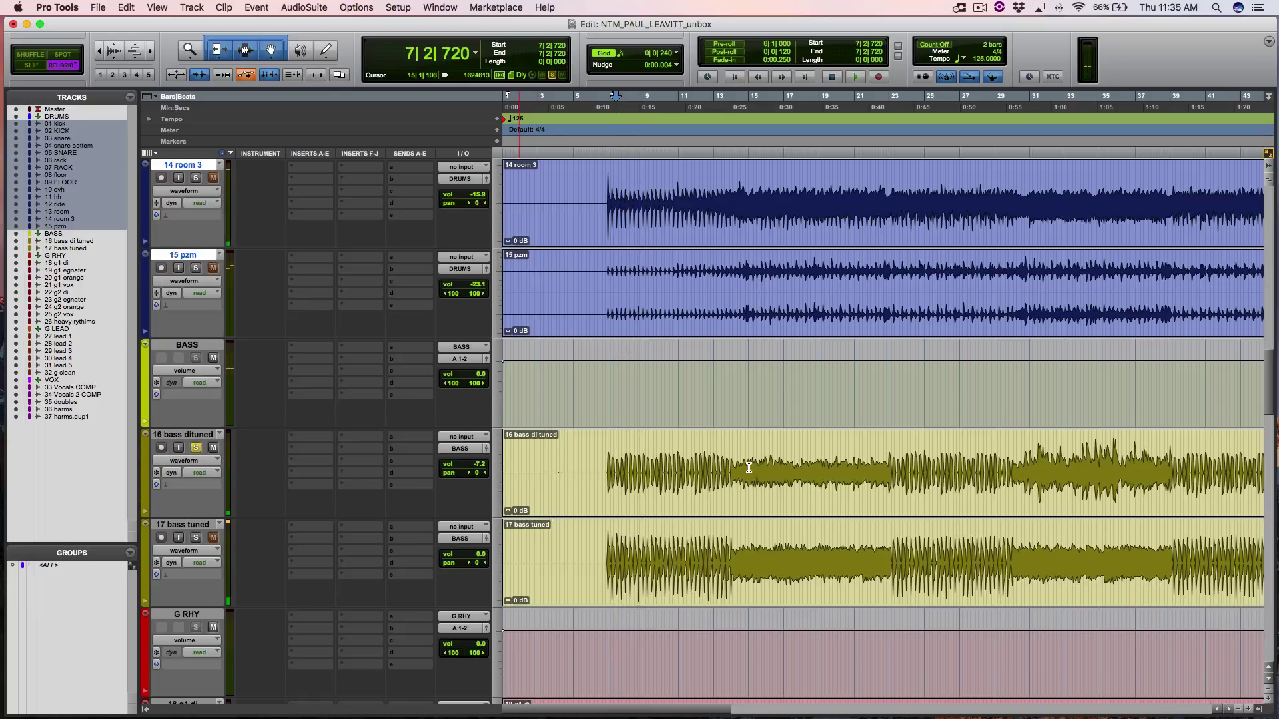
- Audition 17 bass tuned solo from bar 15, then set the play start to bar 23
left_click(748, 467)
key("space")
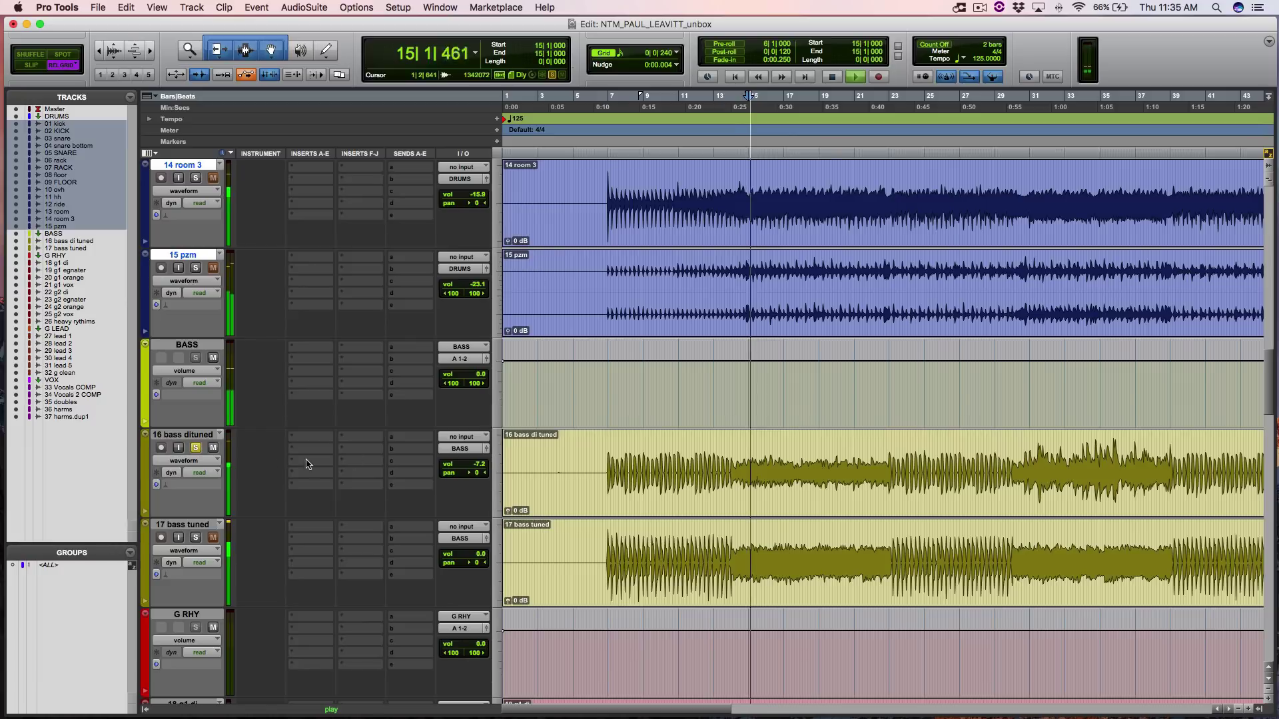
left_click(196, 448)
key("space")
left_click(195, 536)
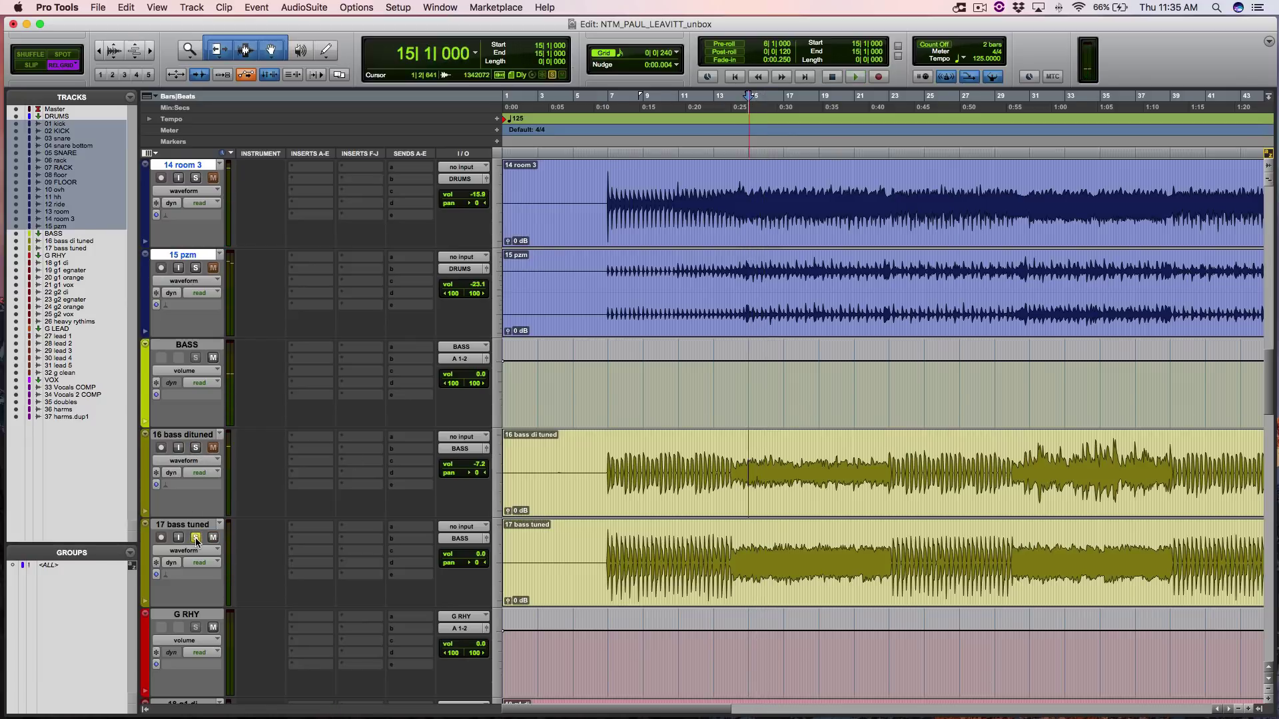
key("space")
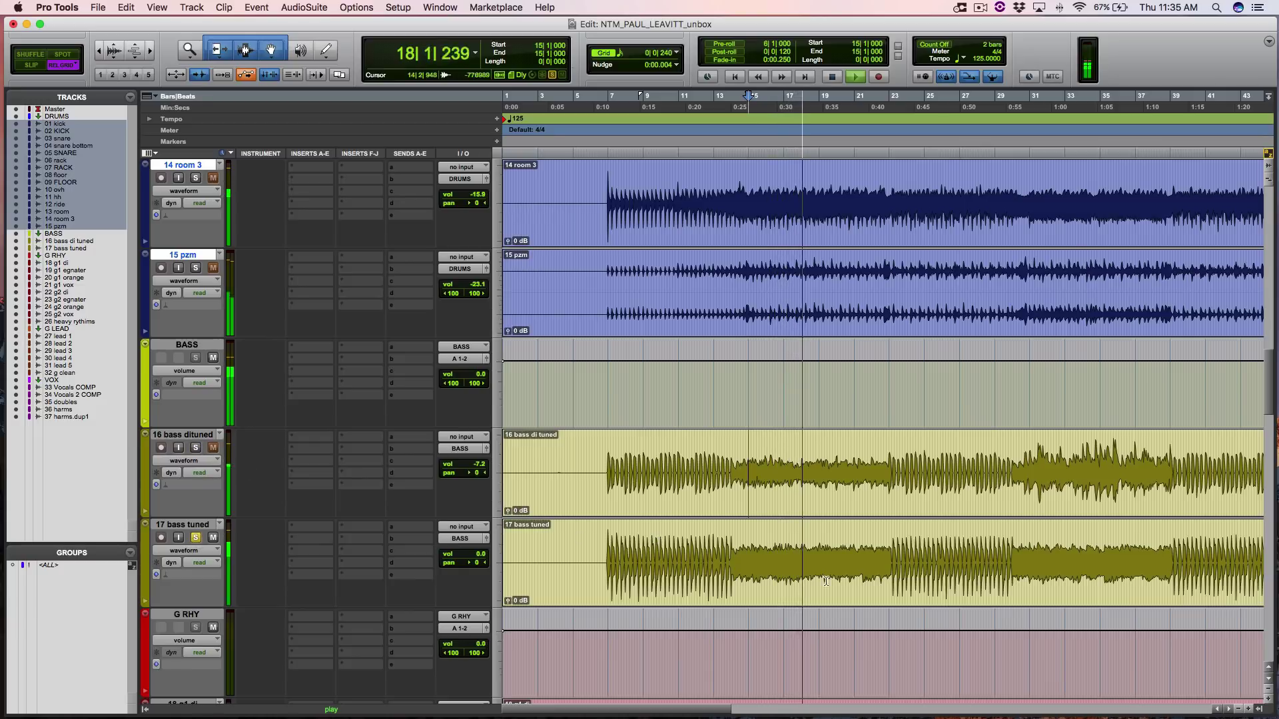
key("space")
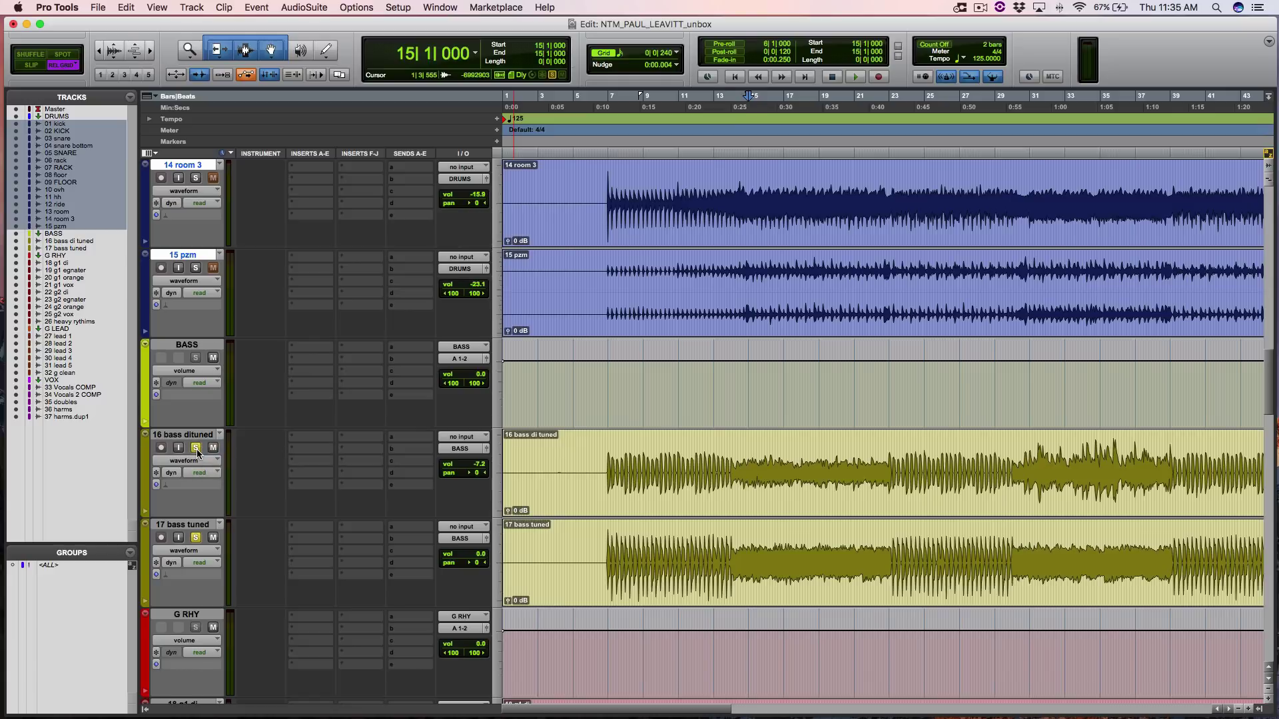
left_click(889, 451)
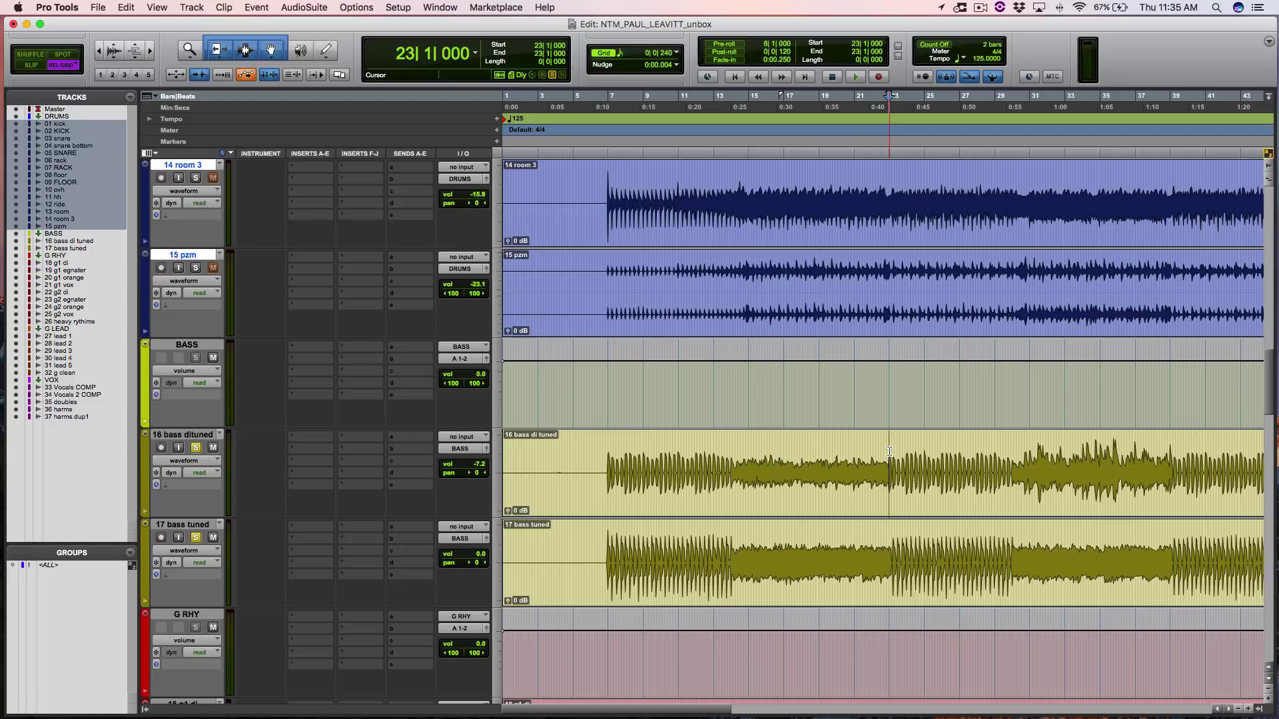
- Play from bar 23 with the drum tracks soloed alongside the BASS folder
scroll(889, 452, "right", 3)
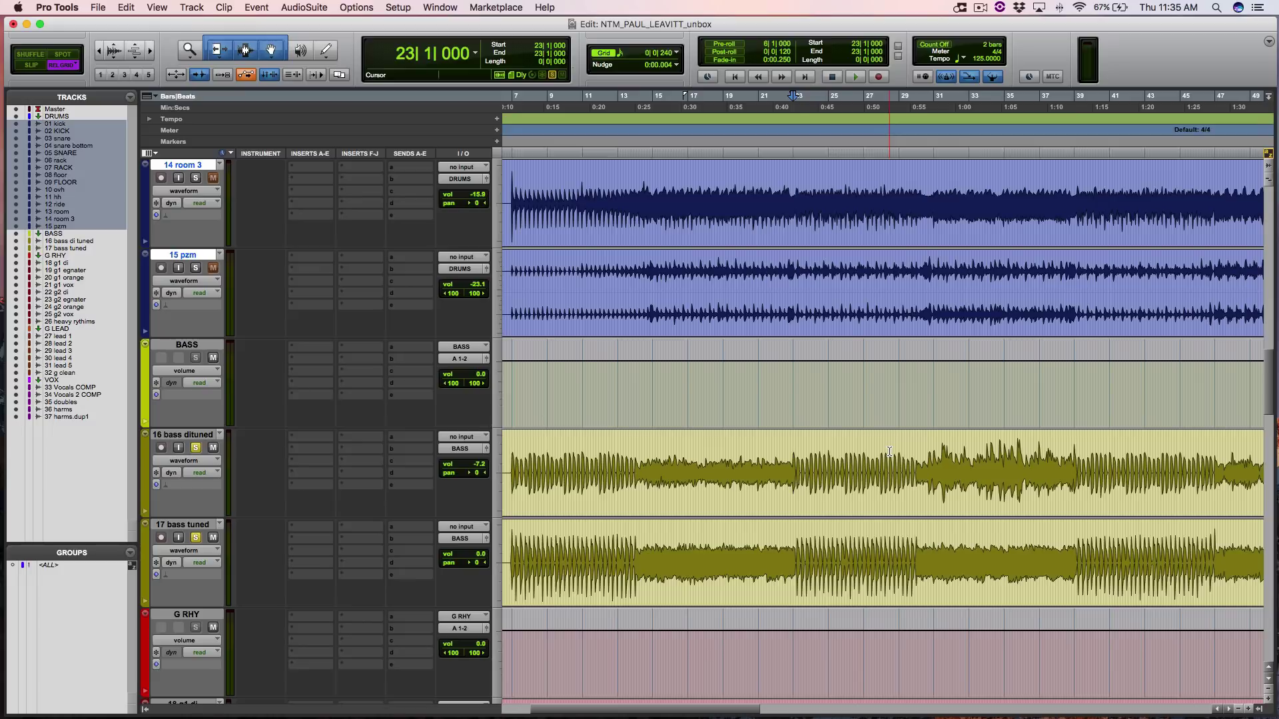
key("space")
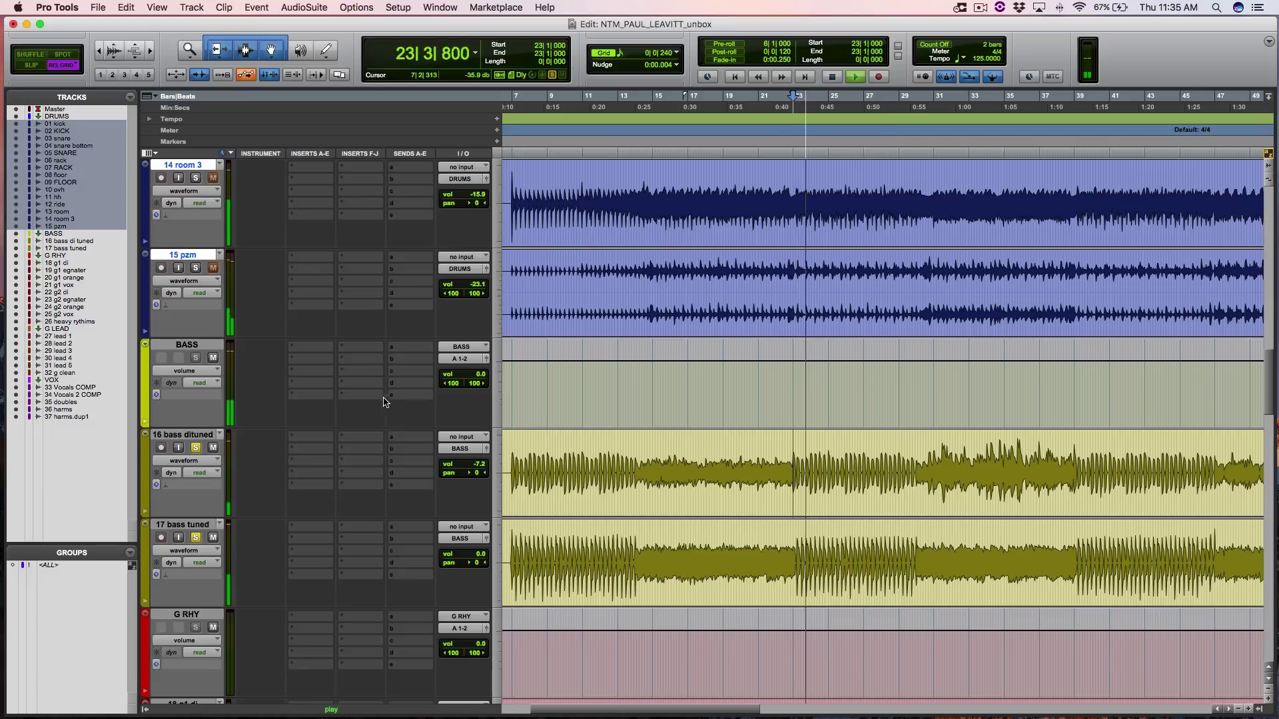
left_click(186, 344)
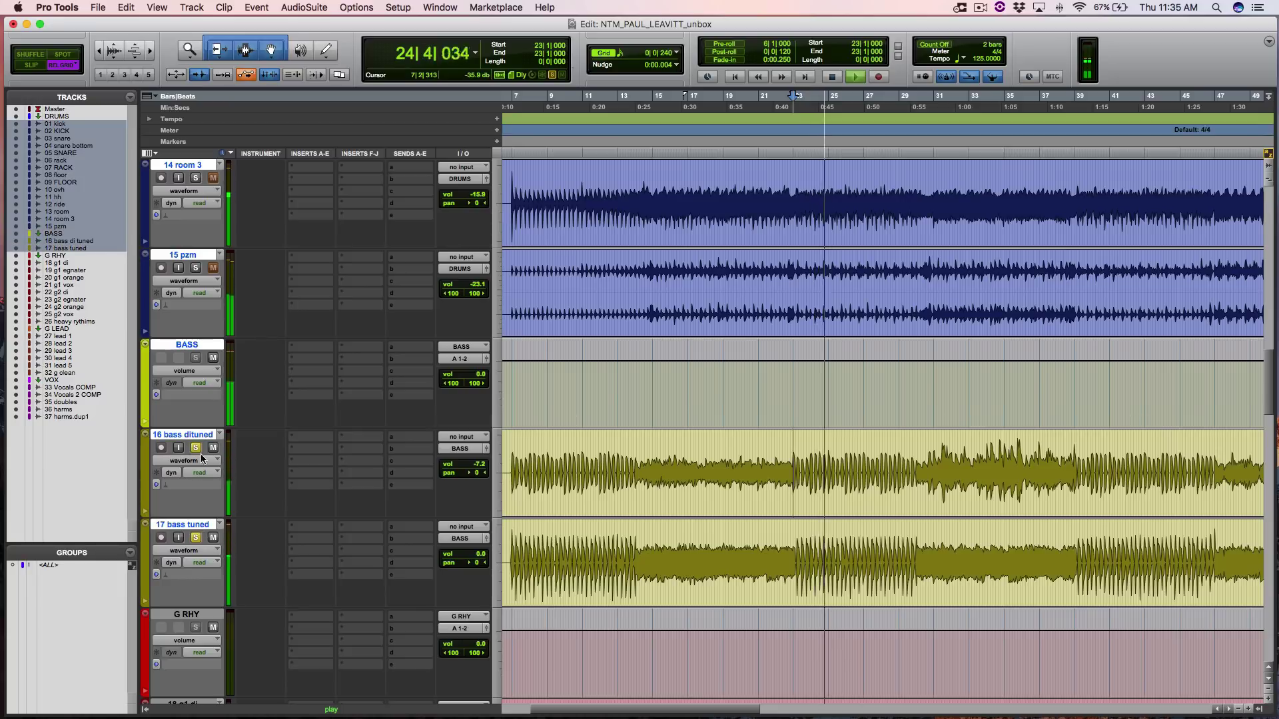
scroll(211, 456, "up", 15)
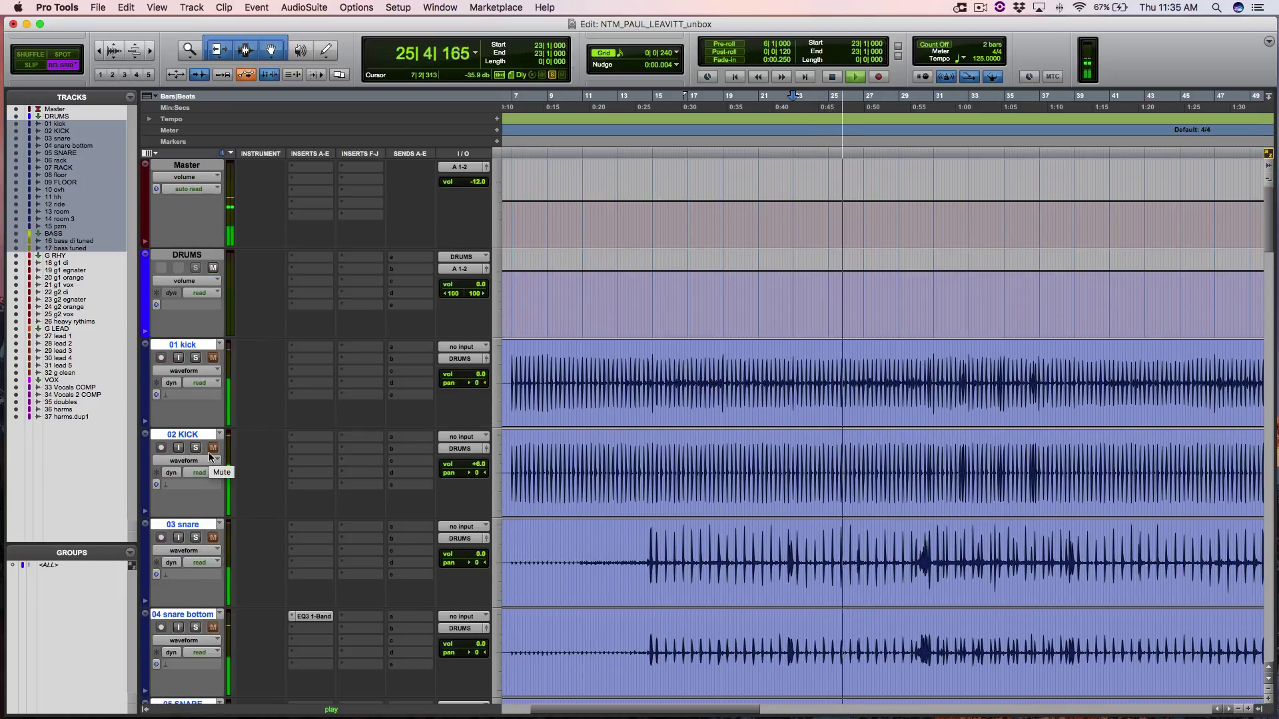
left_click(195, 360)
scroll(848, 393, "down", 3)
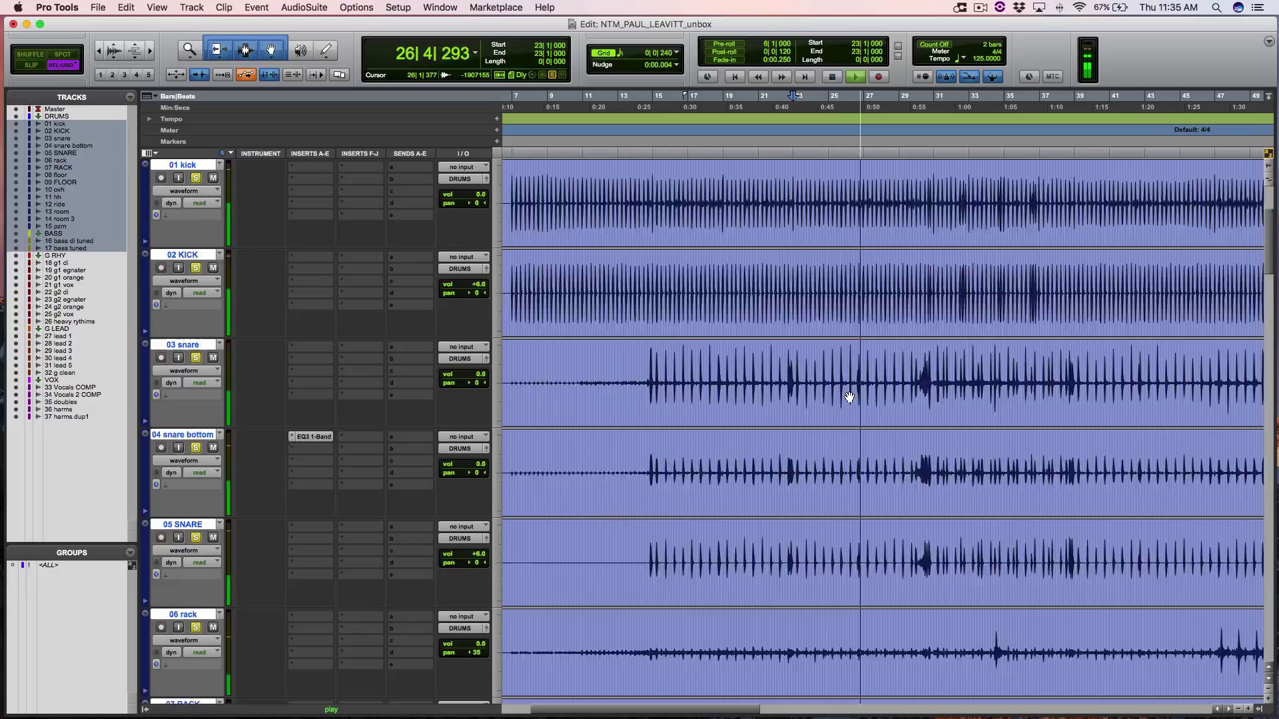
scroll(850, 397, "down", 12)
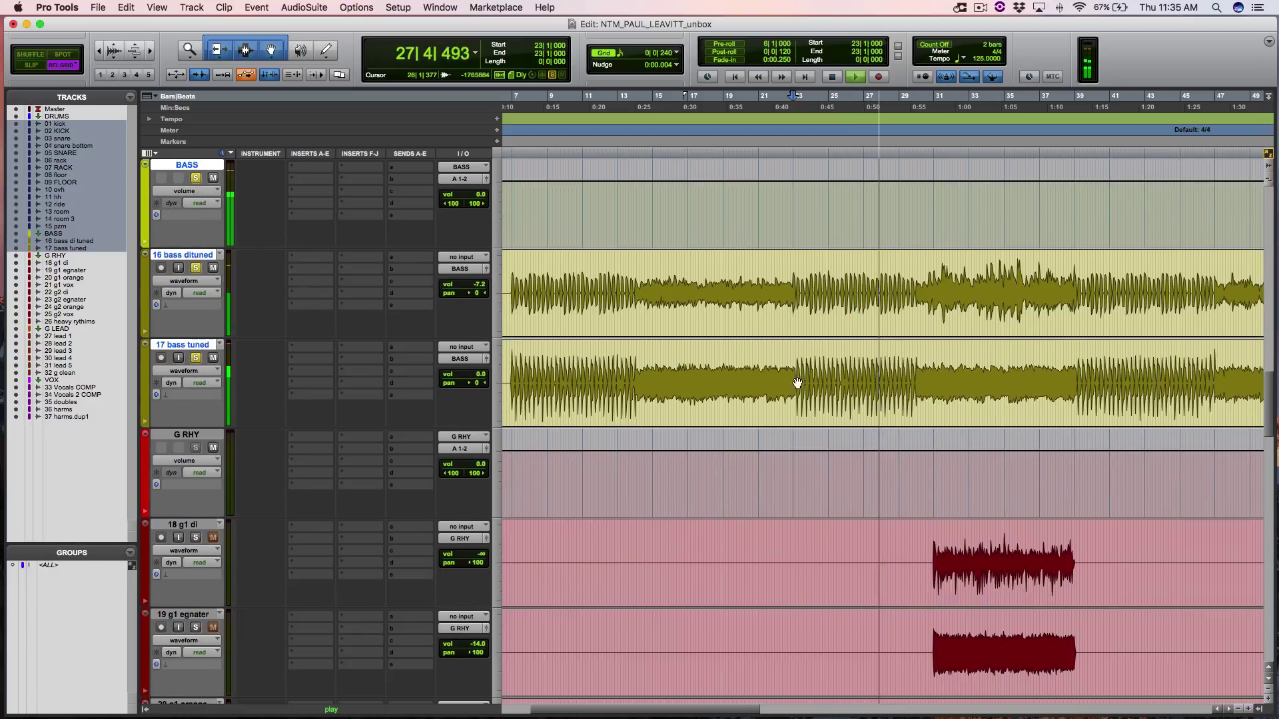
- Lower the 16 bass dituned output fader to about -25 dB and stop playback
left_click(485, 268)
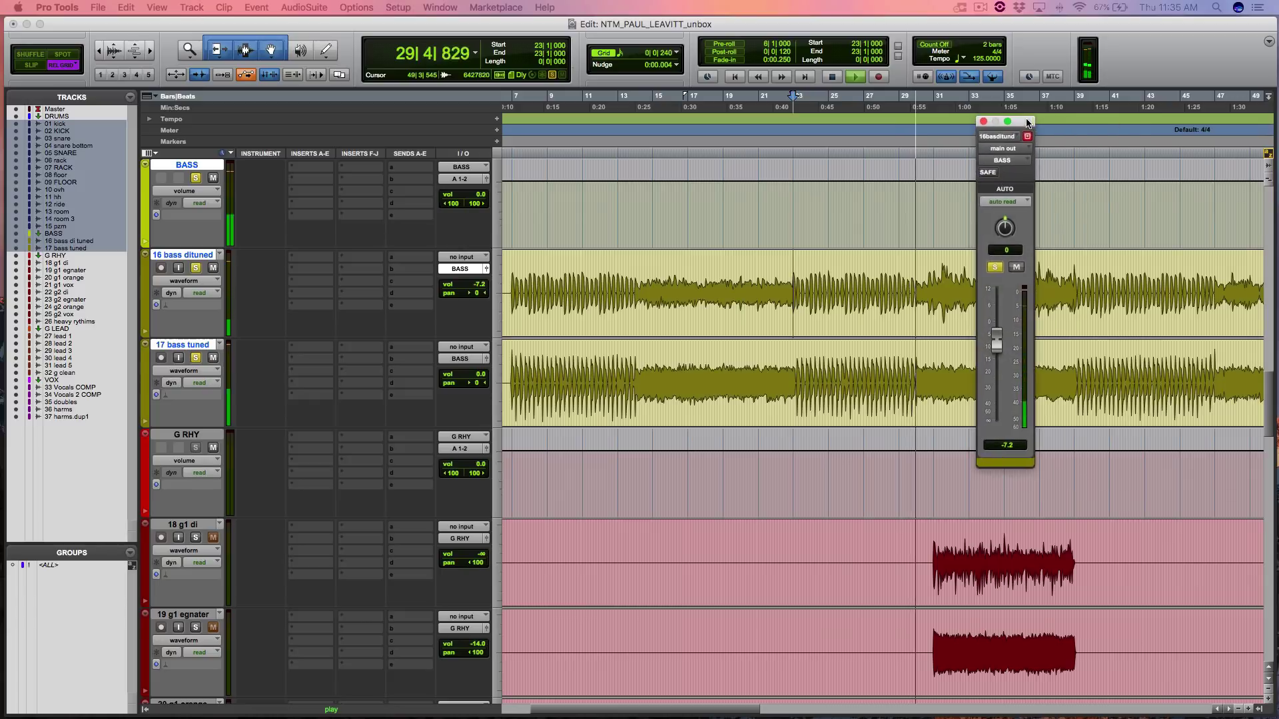
left_click_drag(996, 340, 999, 376)
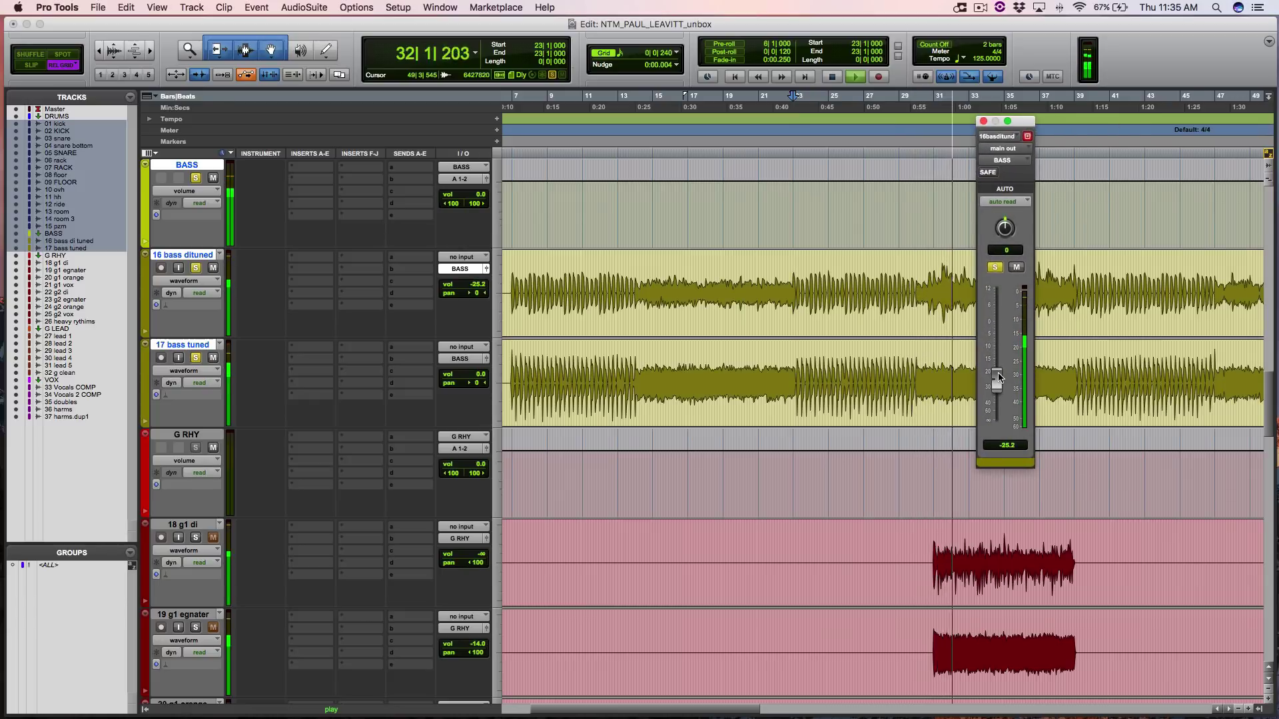
key("space")
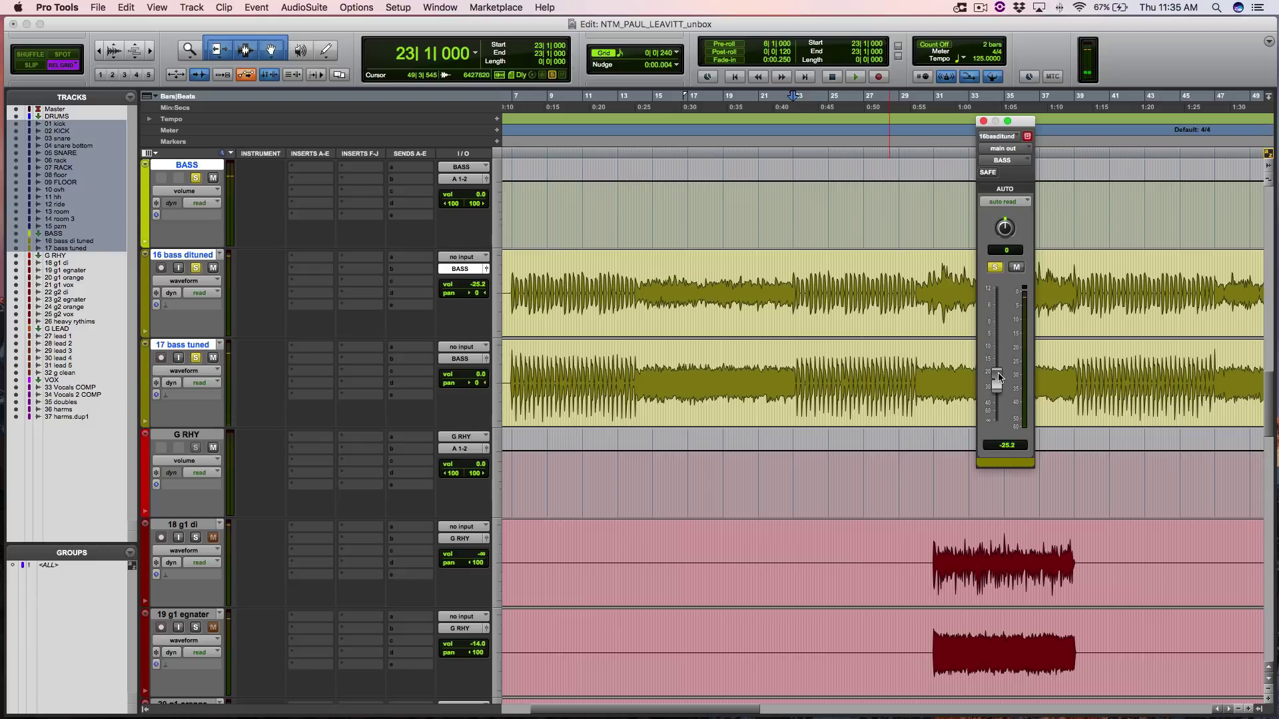
- Audition the bass from bar 24 and bar 63, closing its output window before stopping
left_click(923, 273)
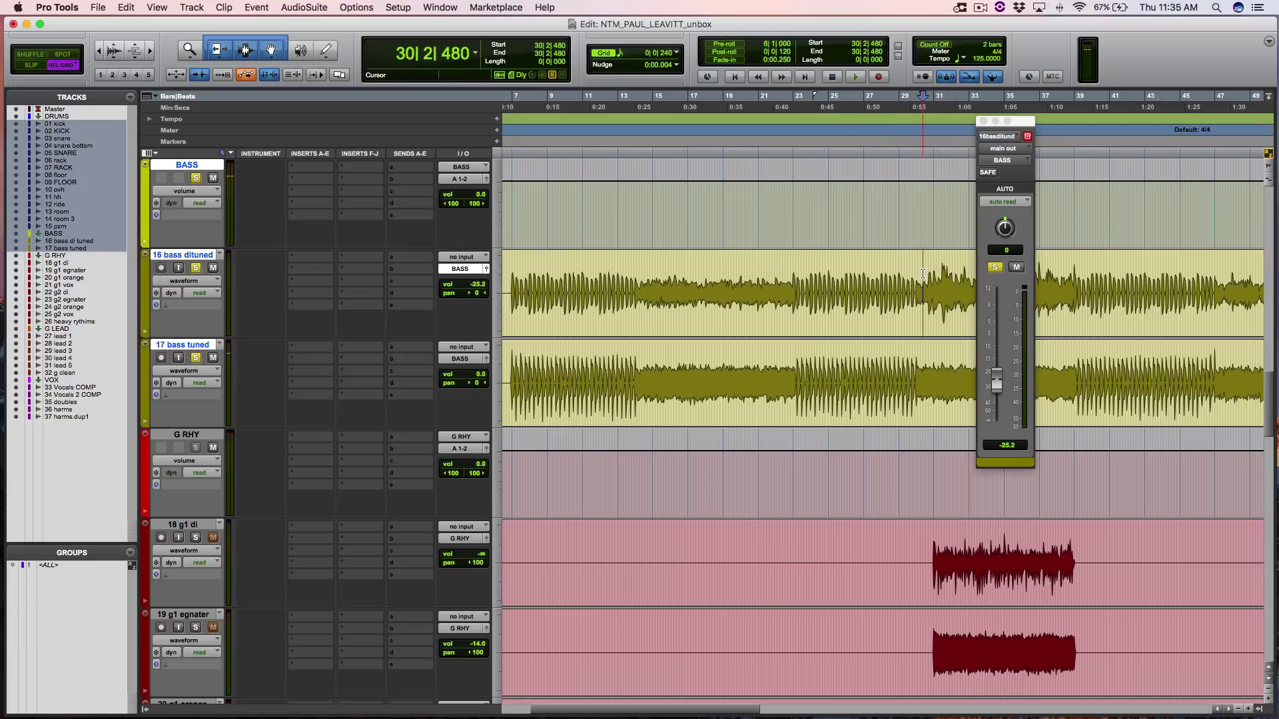
left_click(814, 260)
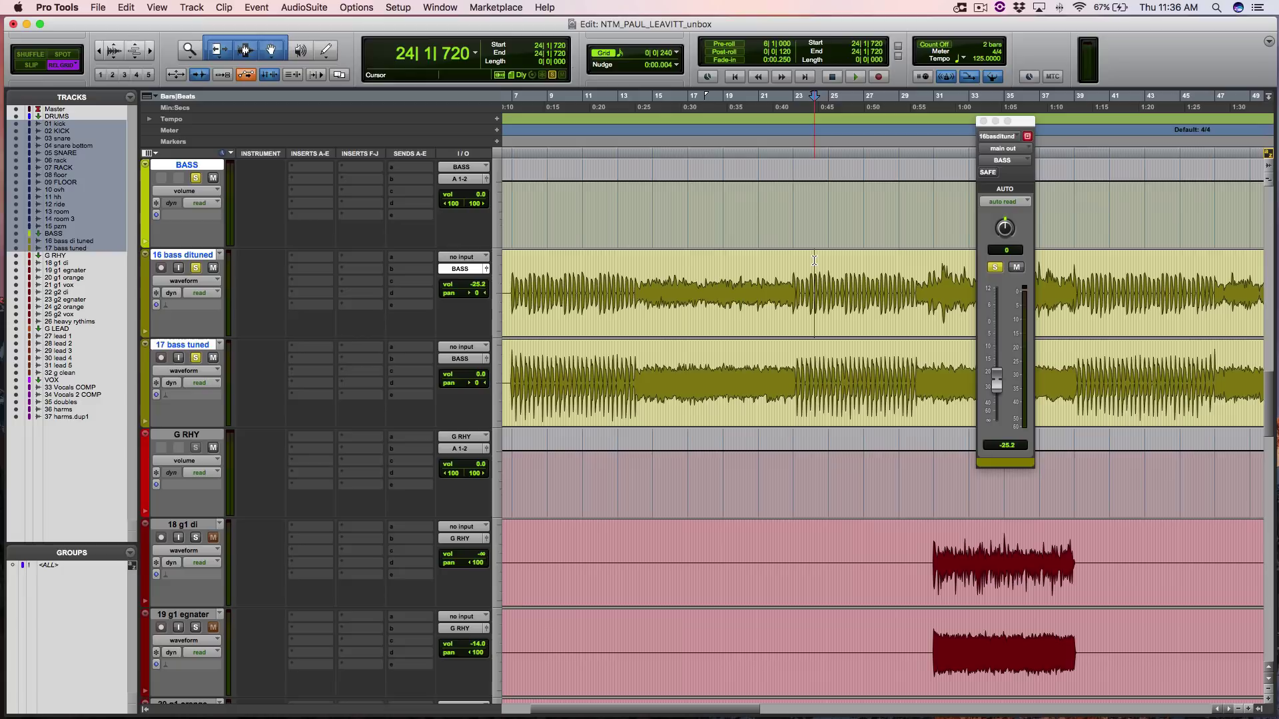
key("space")
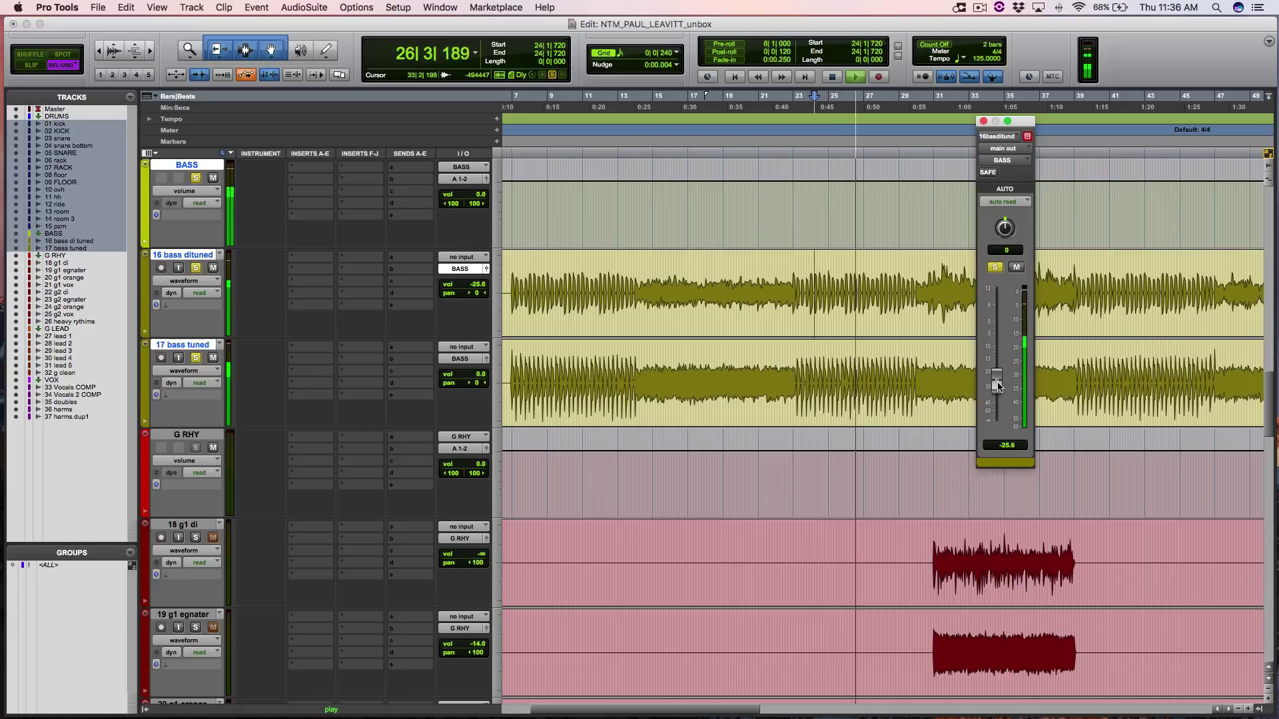
left_click(1094, 280)
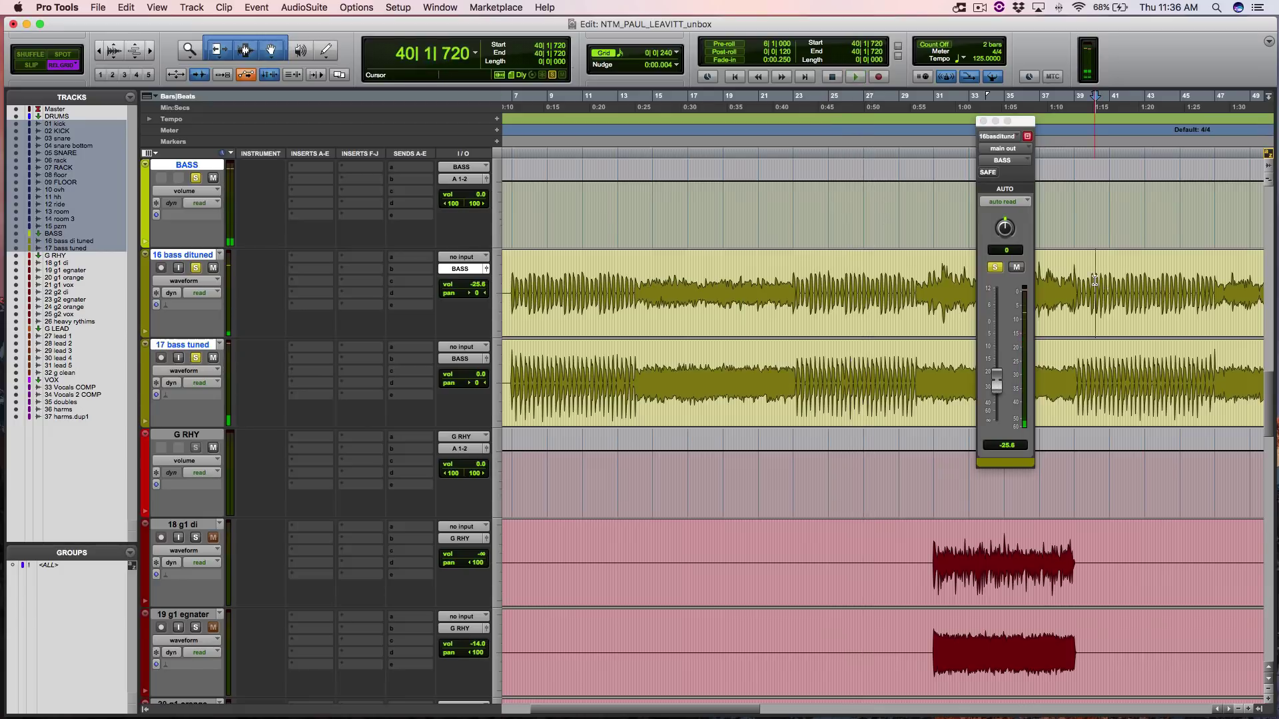
key("super+bracketleft")
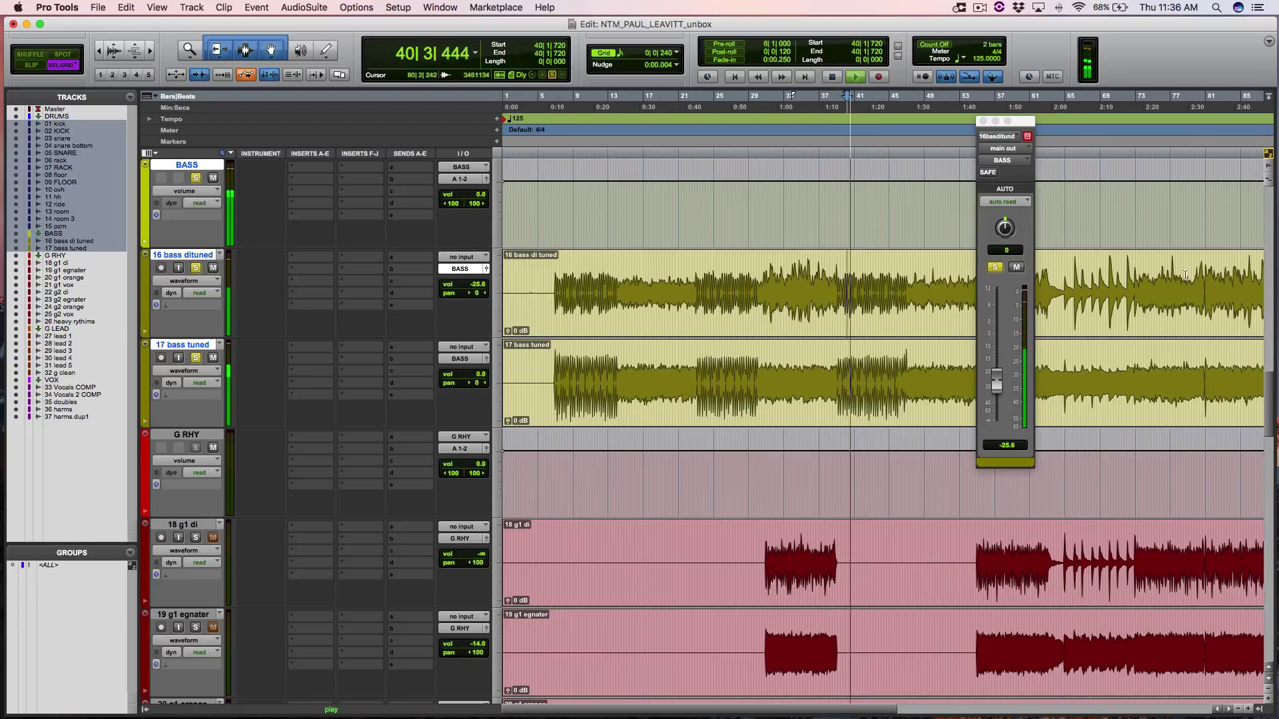
left_click(1055, 271)
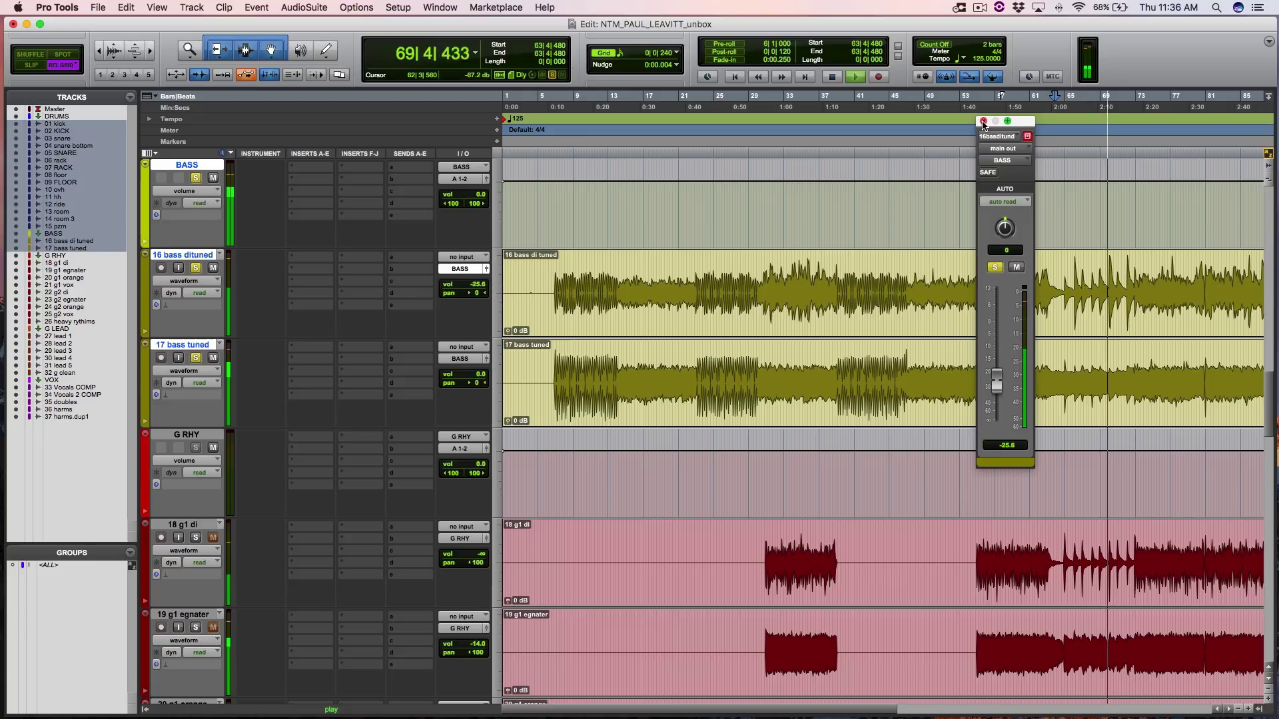
left_click(983, 123)
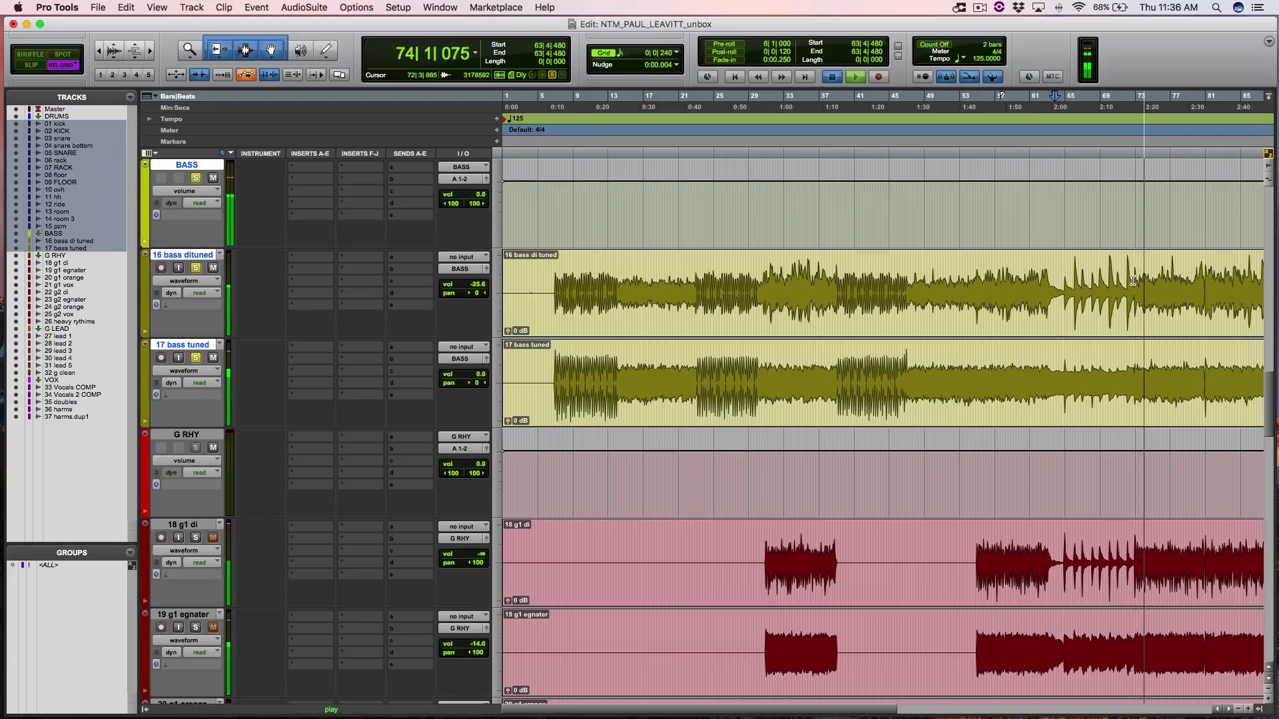
key("space")
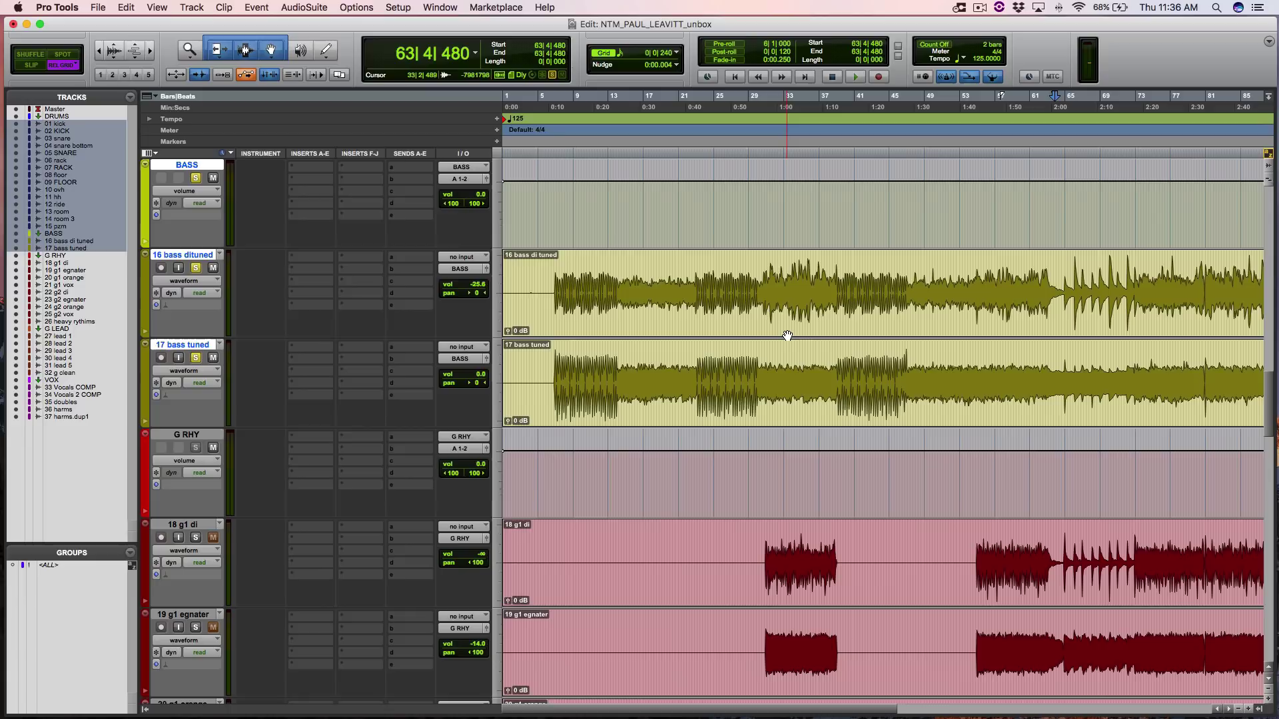
scroll(787, 335, "down", 3)
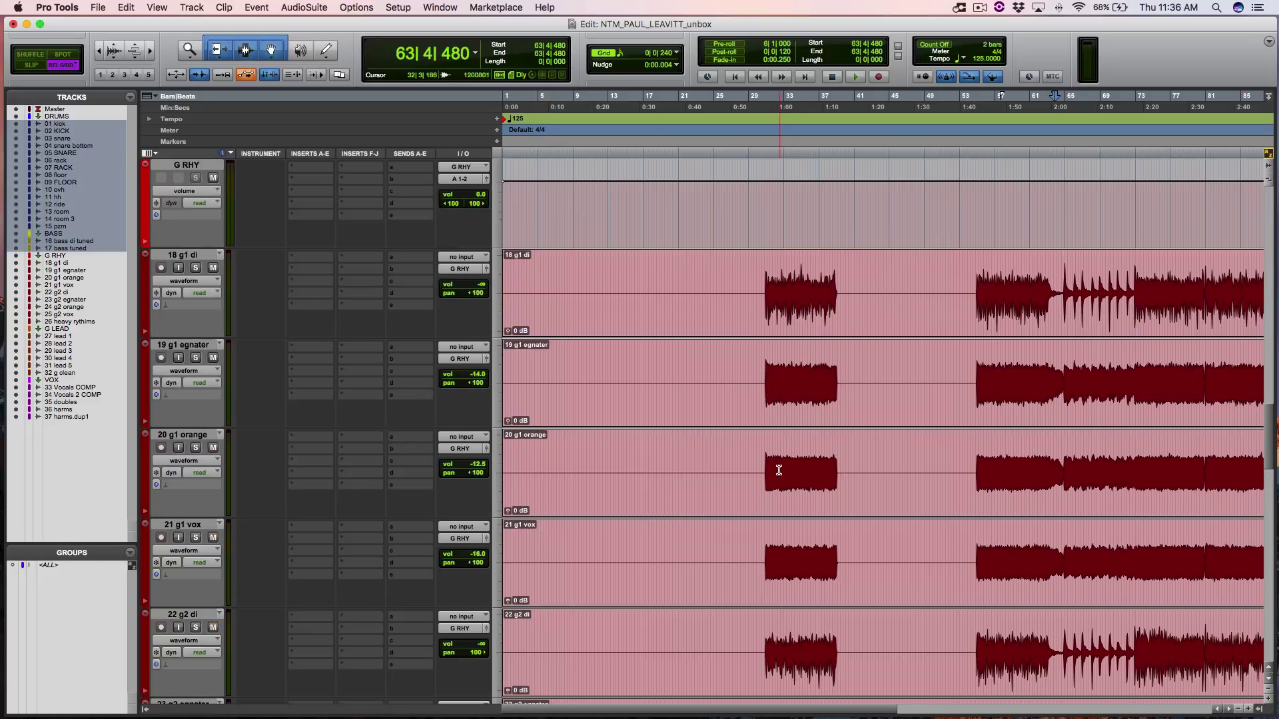
- Solo 18 g1 di from bar 31 and raise its volume fader up from silence
scroll(782, 333, "down", 3)
left_click(770, 288)
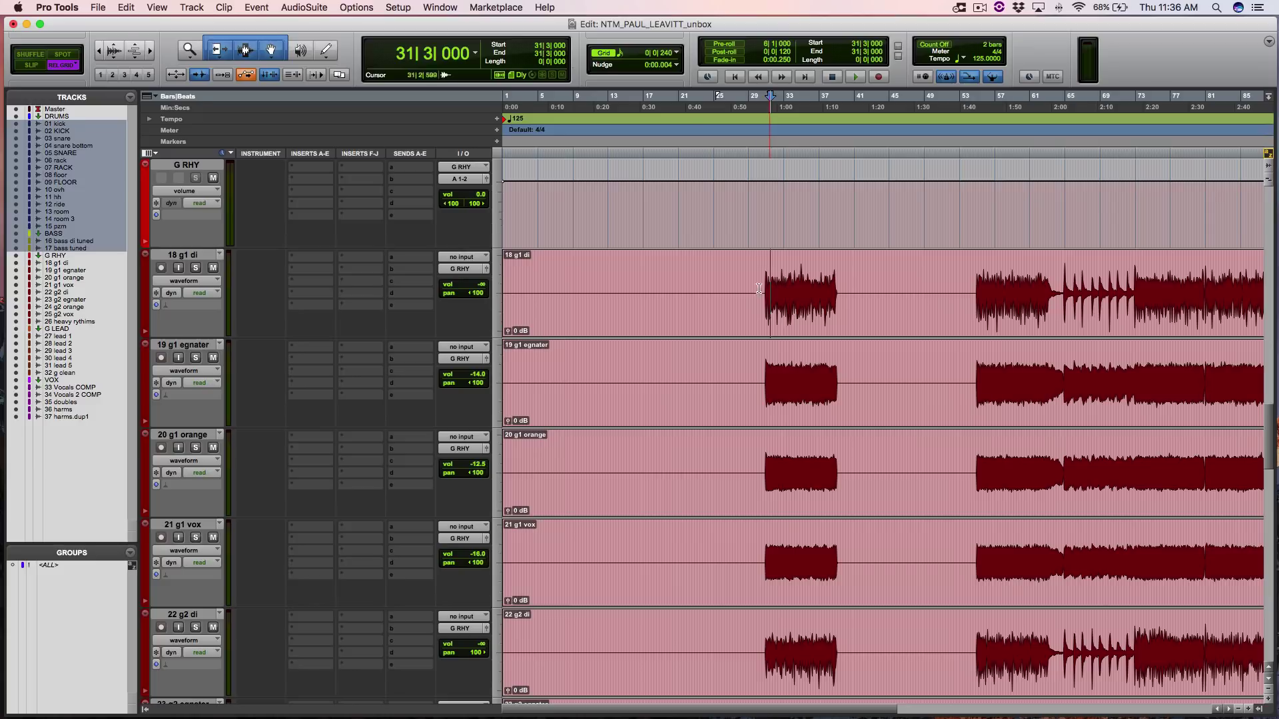
left_click(195, 268)
key("space")
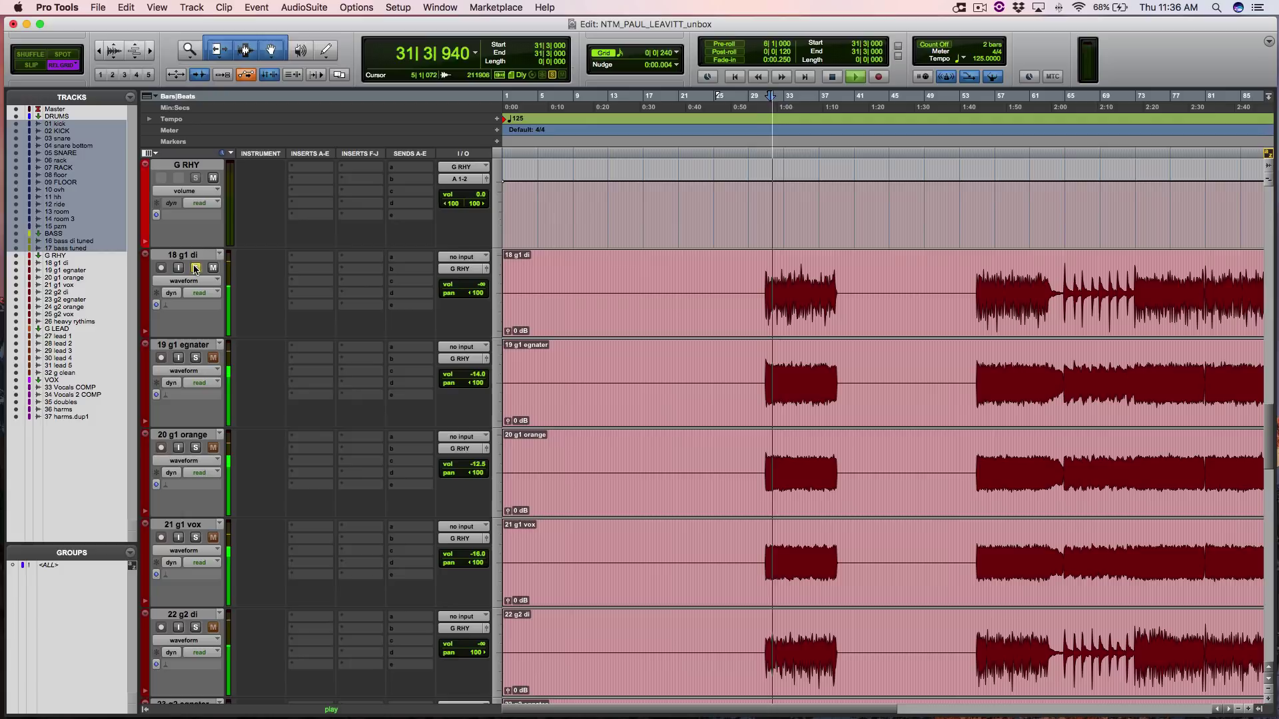
key("space")
left_click(488, 268)
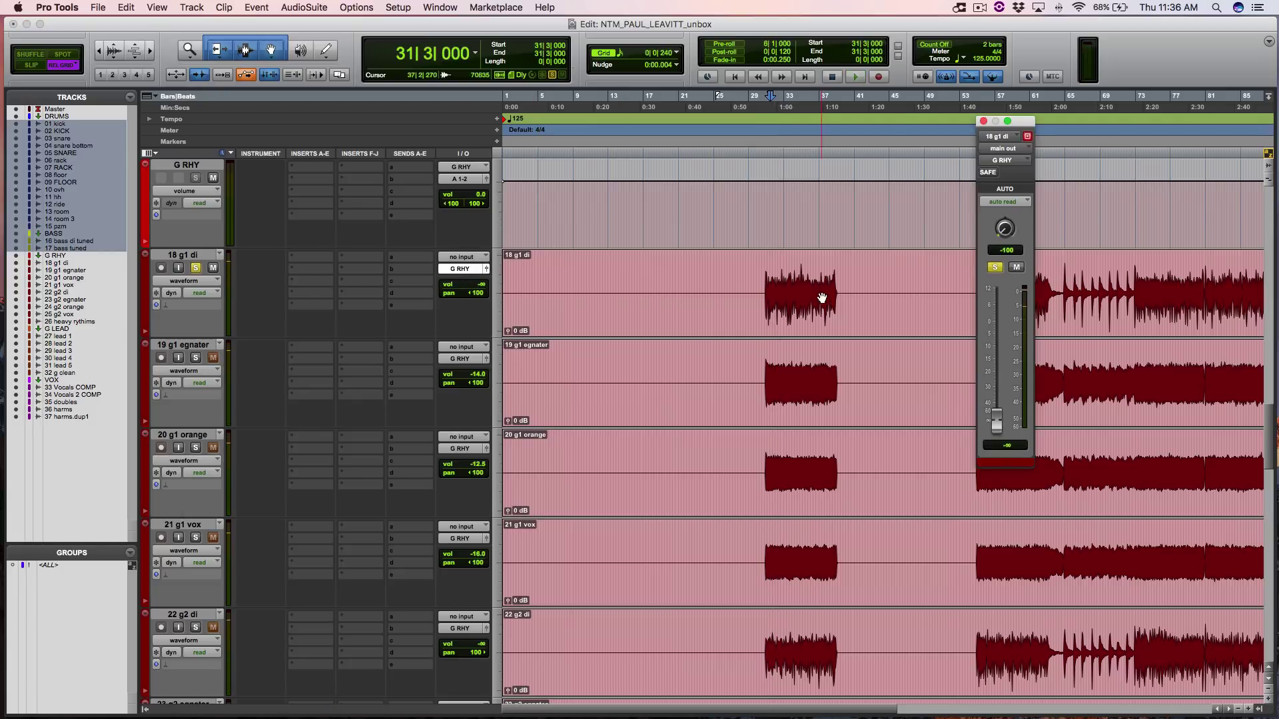
left_click_drag(997, 426, 997, 317)
key("space")
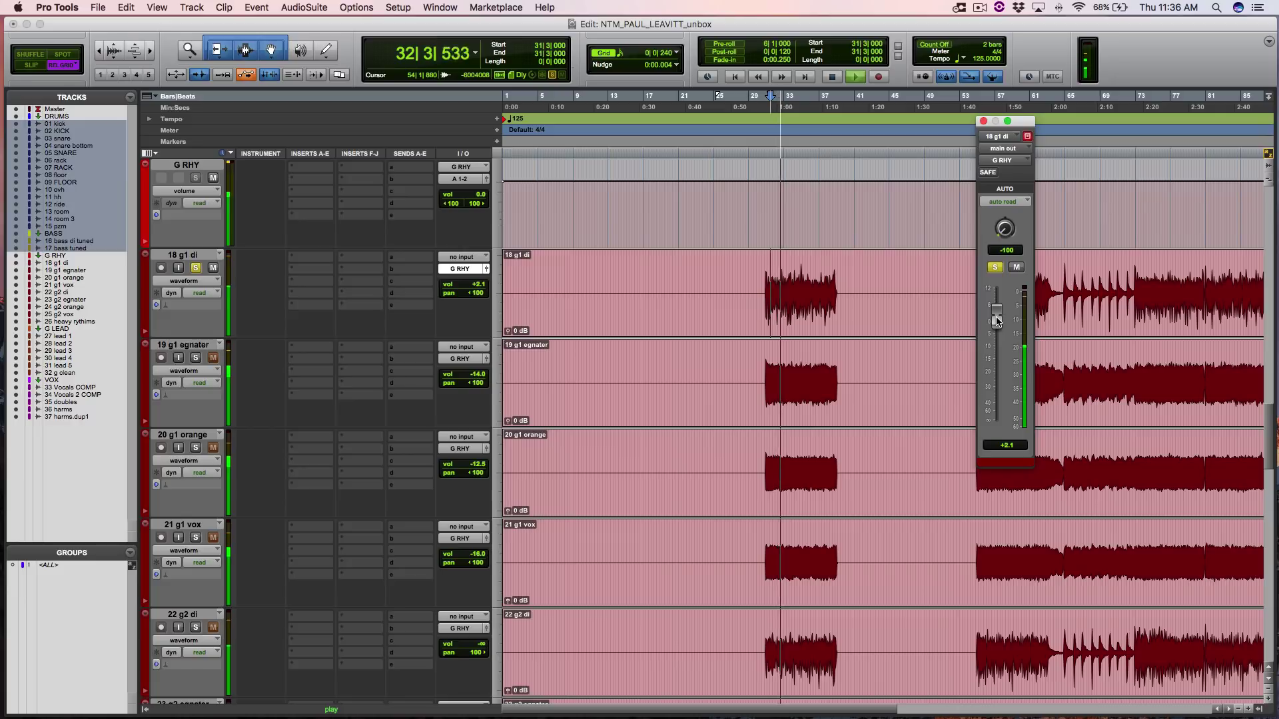
- Centre 18 g1 di's pan, audition bars 64–73, then reset it to -∞, unsolo and close its window
left_click(1005, 228, "alt")
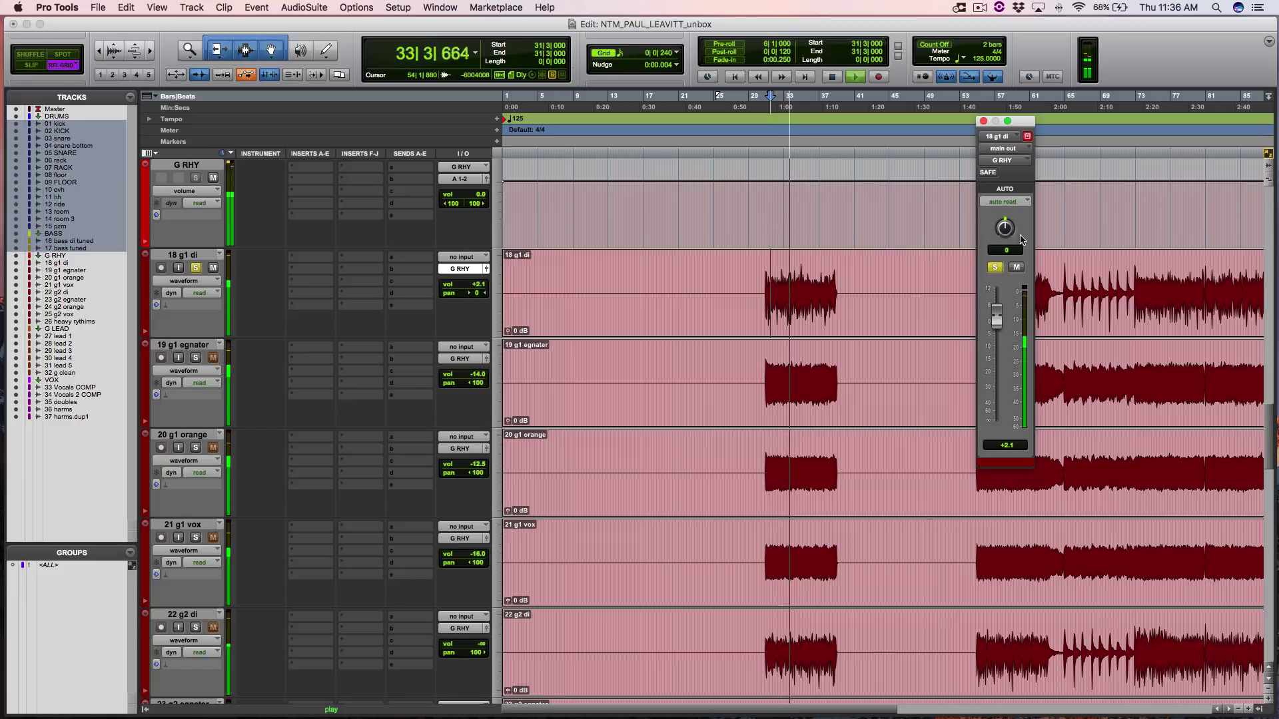
left_click(1059, 265)
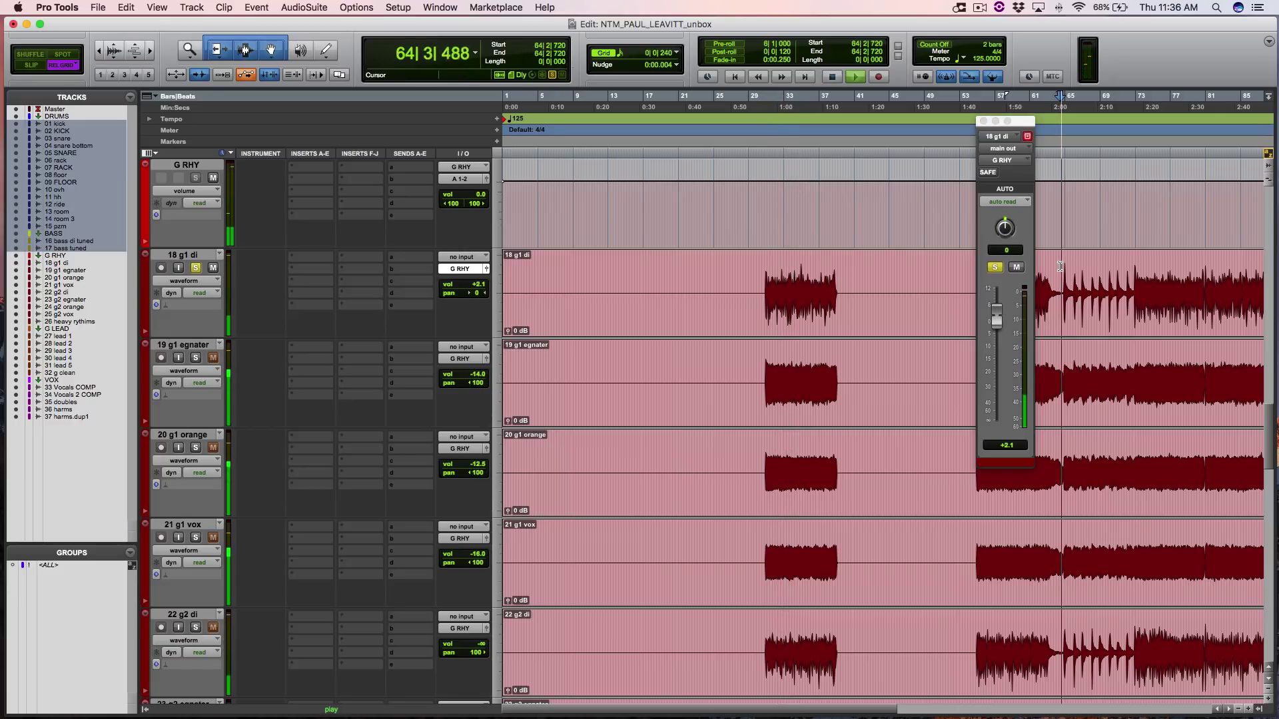
left_click(1138, 273)
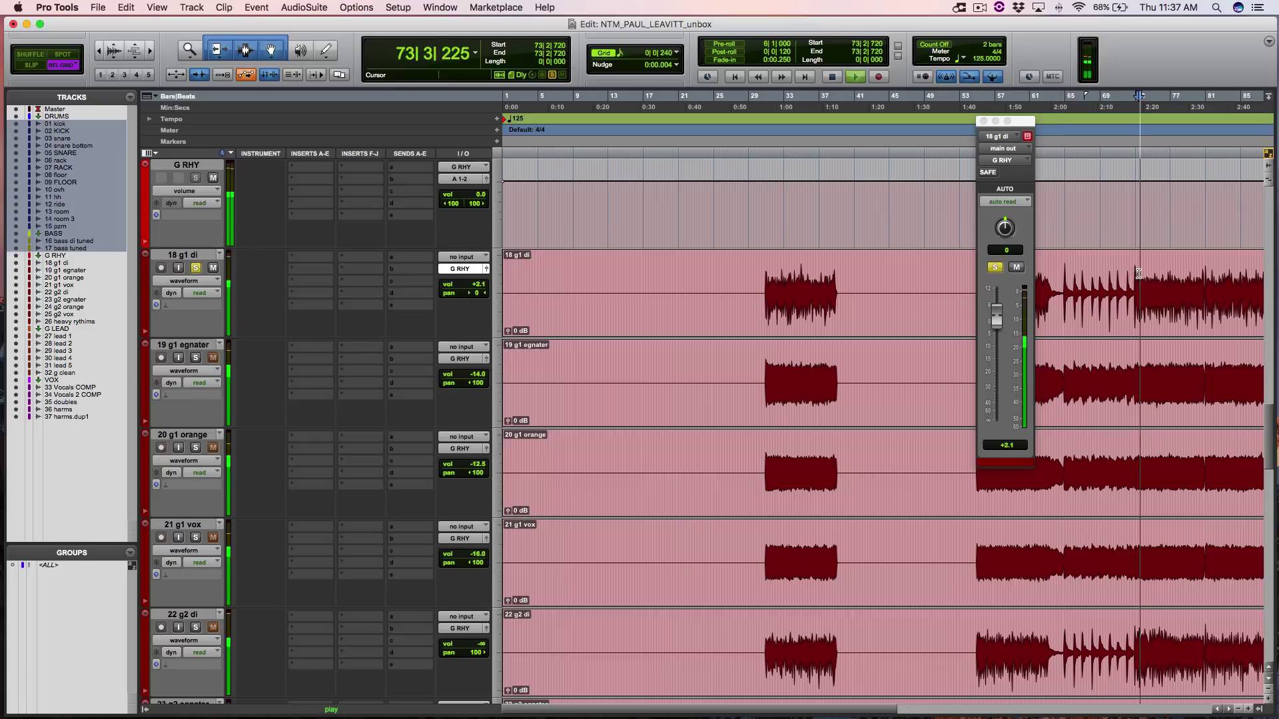
key("space")
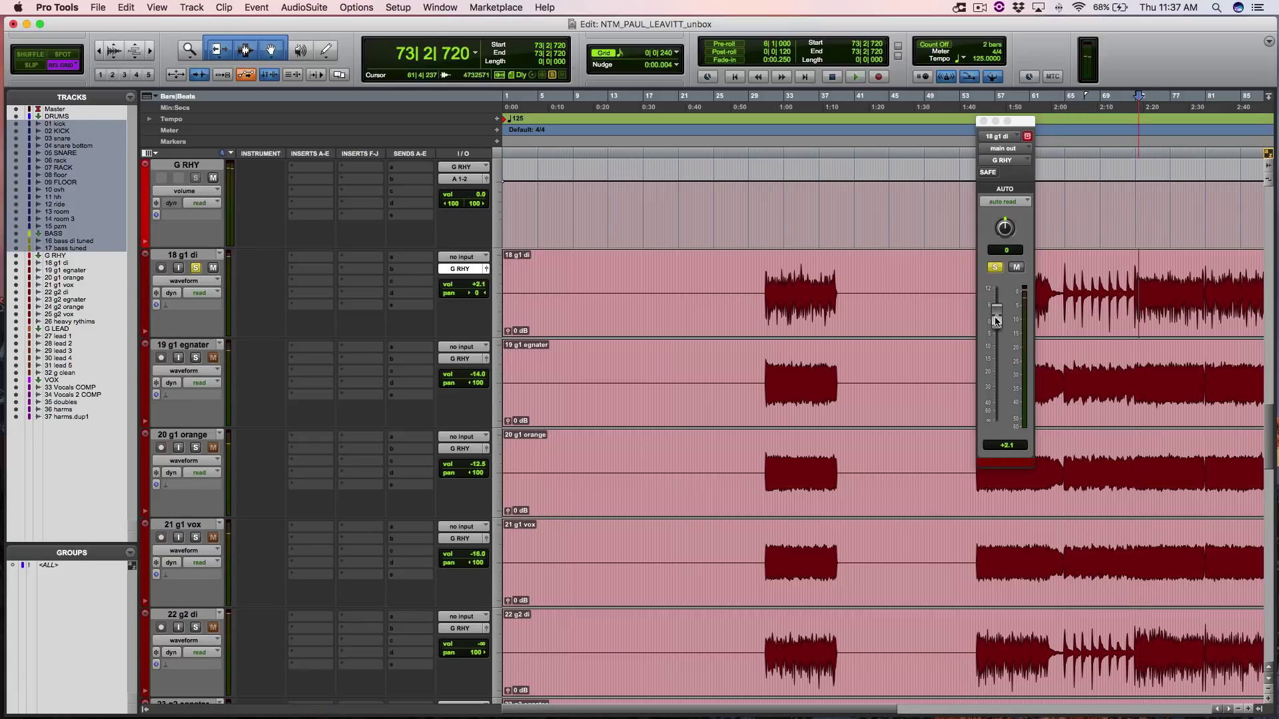
left_click(993, 303)
left_click_drag(993, 303, 996, 565)
left_click(770, 367)
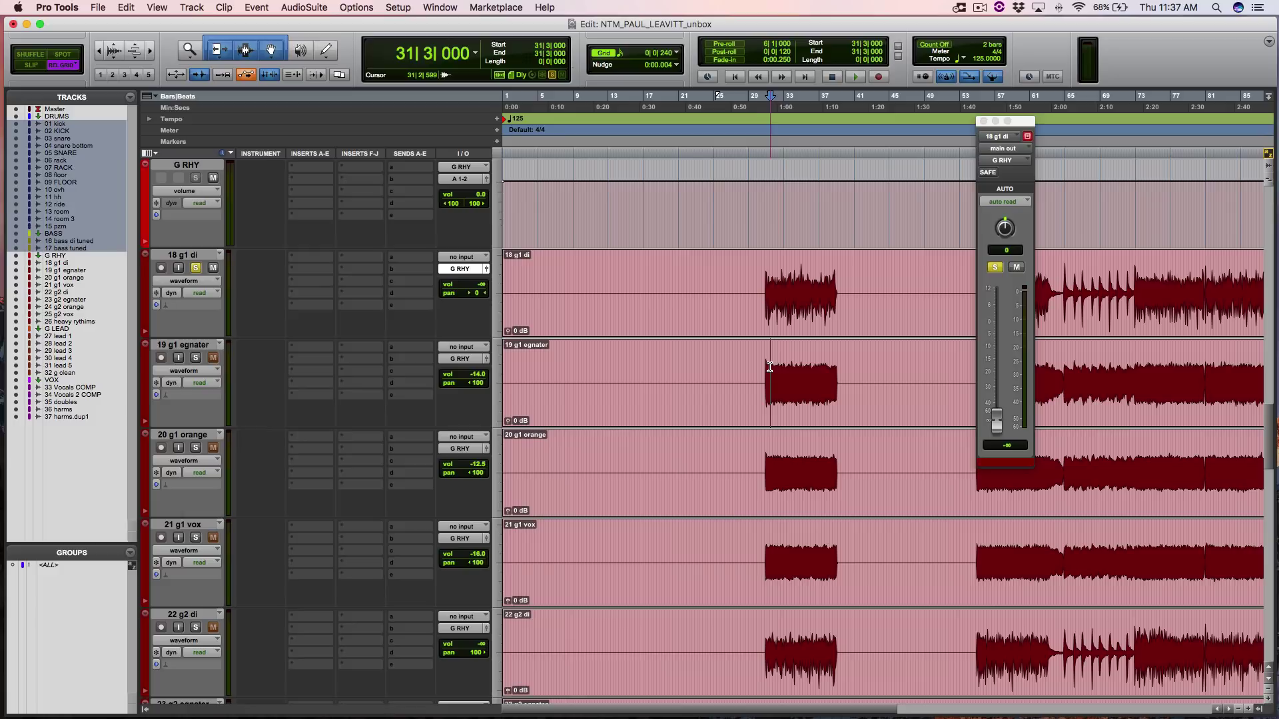
left_click(197, 269)
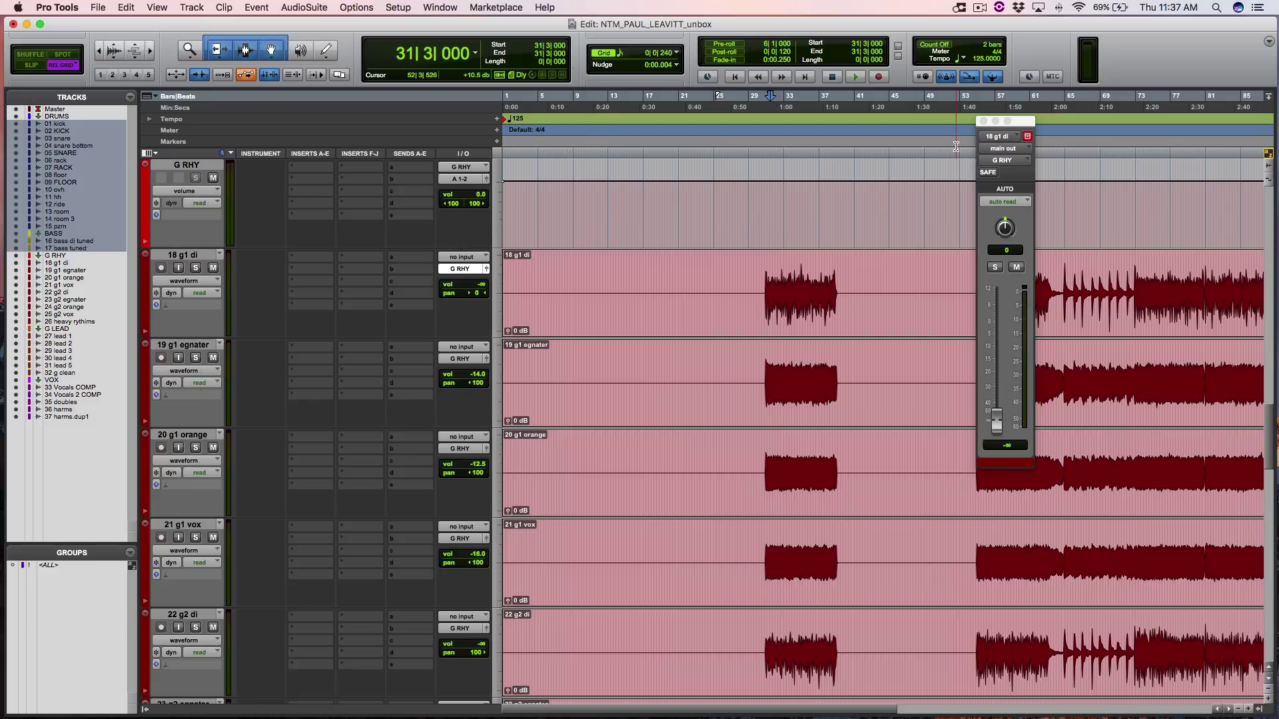
left_click(983, 122)
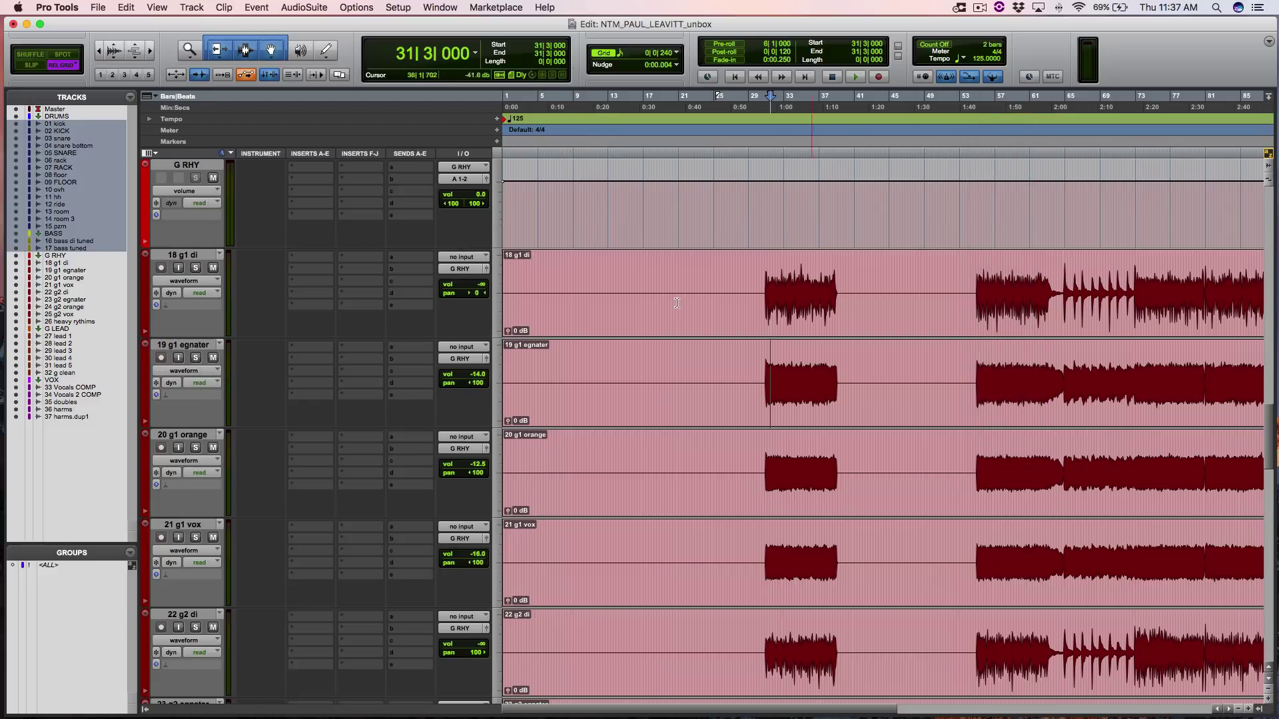
- Solo 19 g1 egnater, play from bar 31, and also solo 20 g1 orange and 21 g1 vox
left_click(195, 358)
key("space")
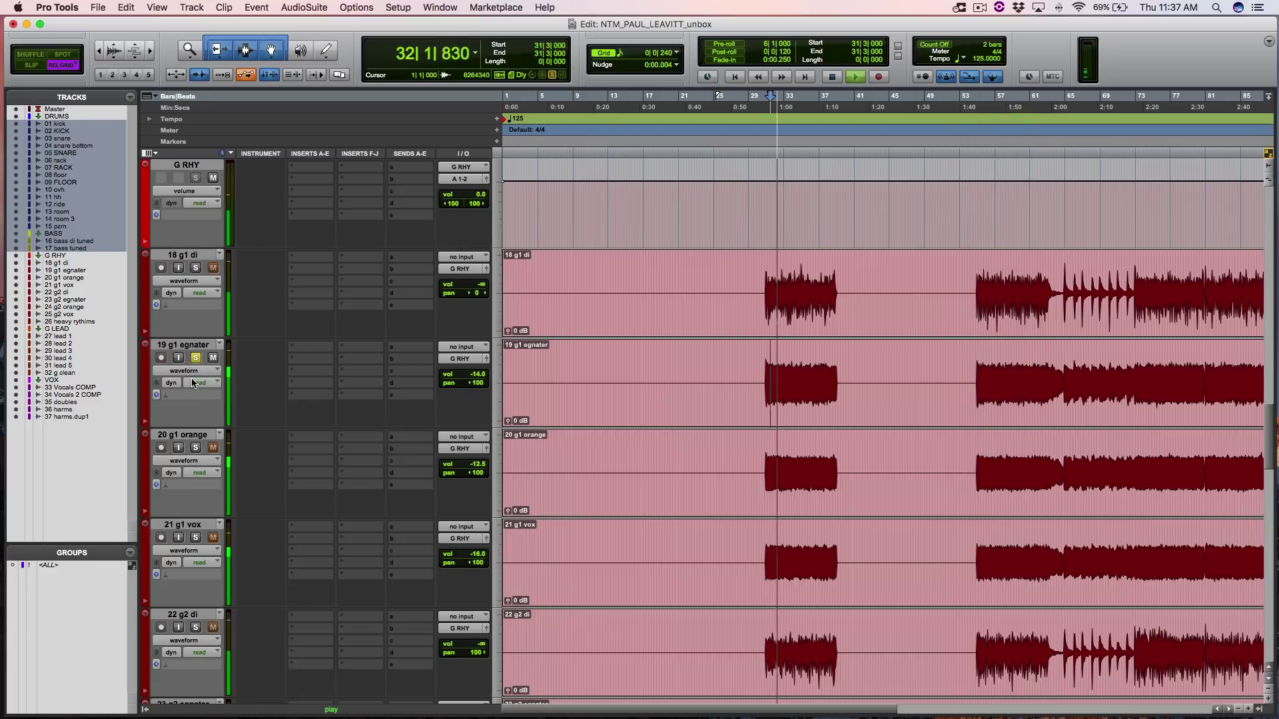
left_click_drag(195, 447, 195, 439)
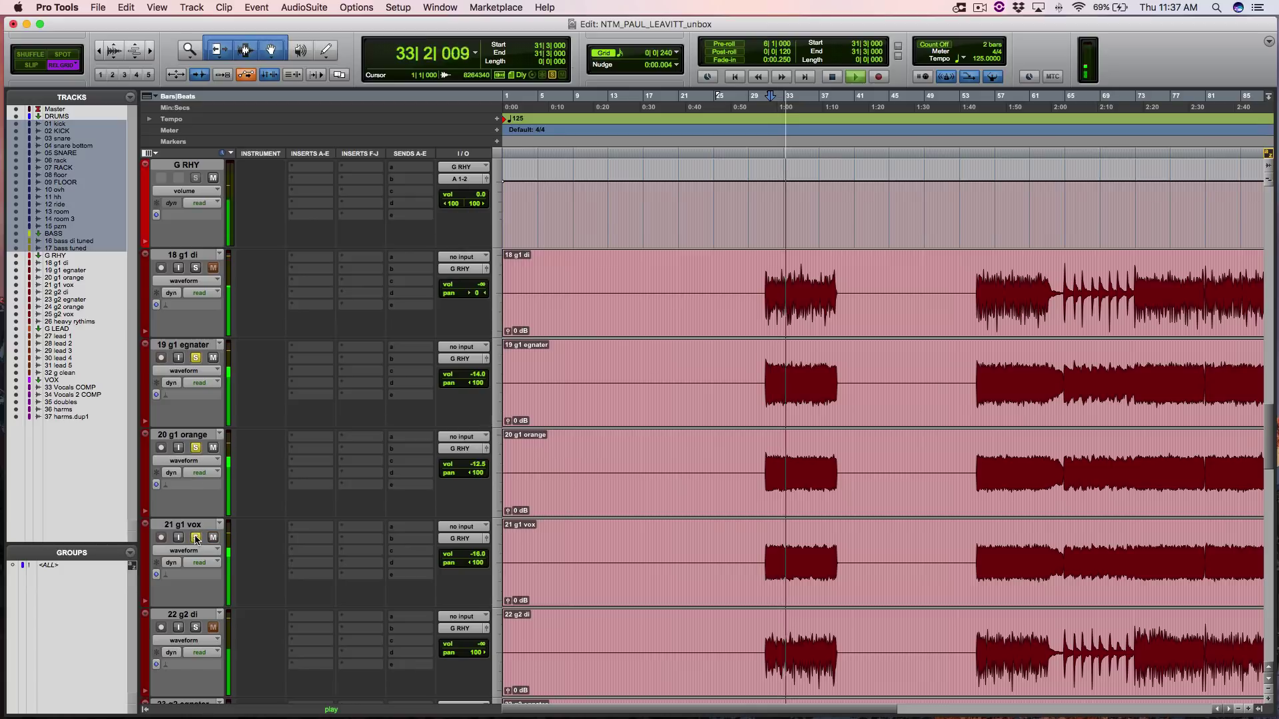
- Toggle the solos on 19 g1 egnater and 20 g1 orange off and on, stop, and reveal the g2 guitar tracks
left_click(195, 447)
left_click(195, 358)
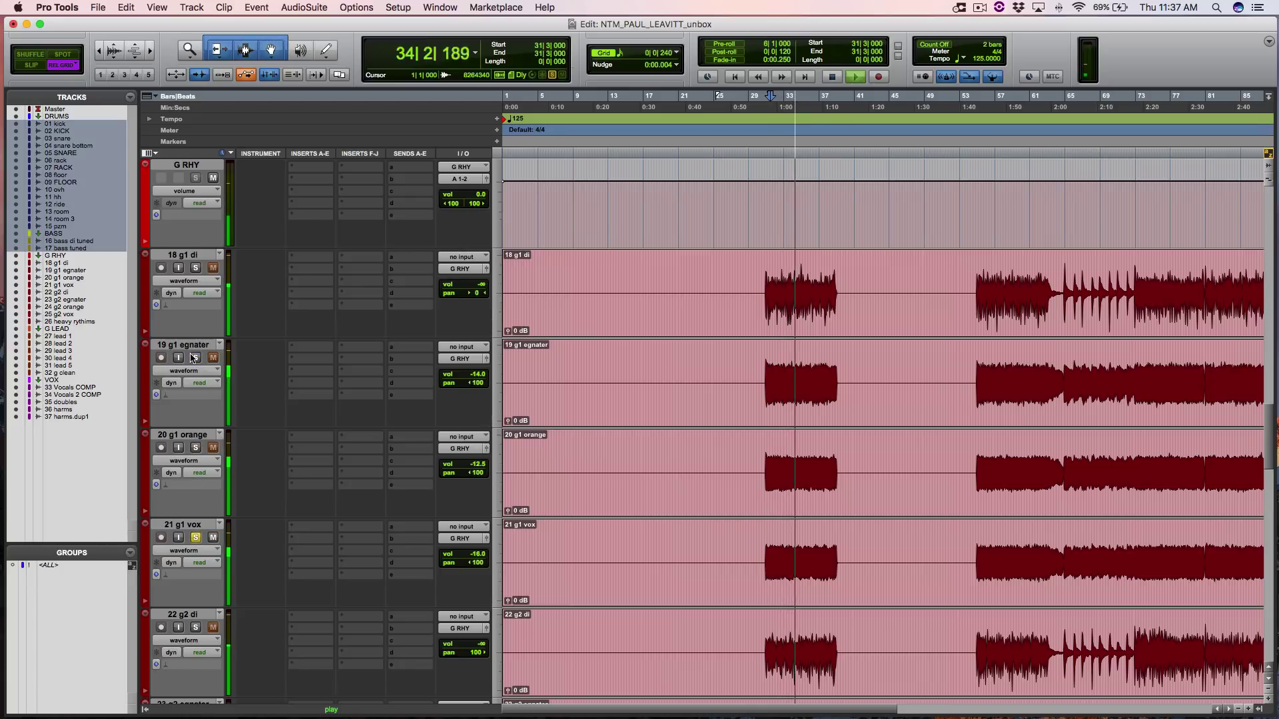
left_click(195, 357)
left_click(195, 447)
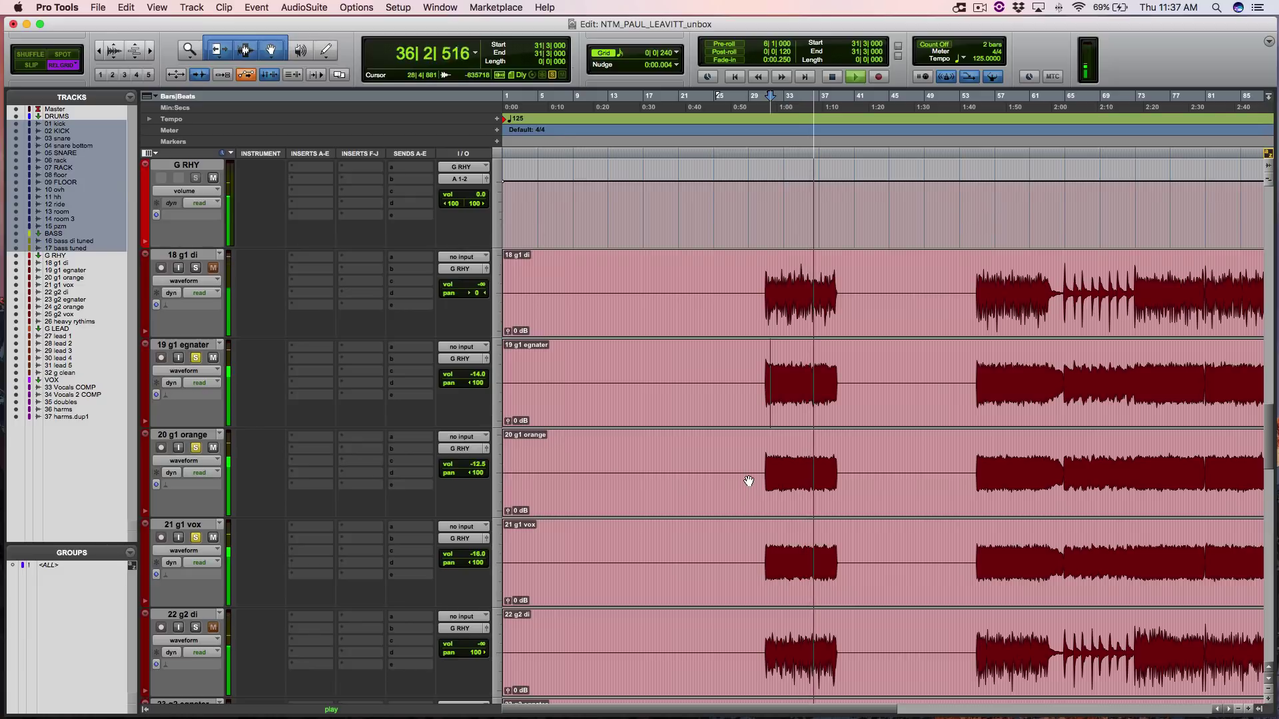
key("space")
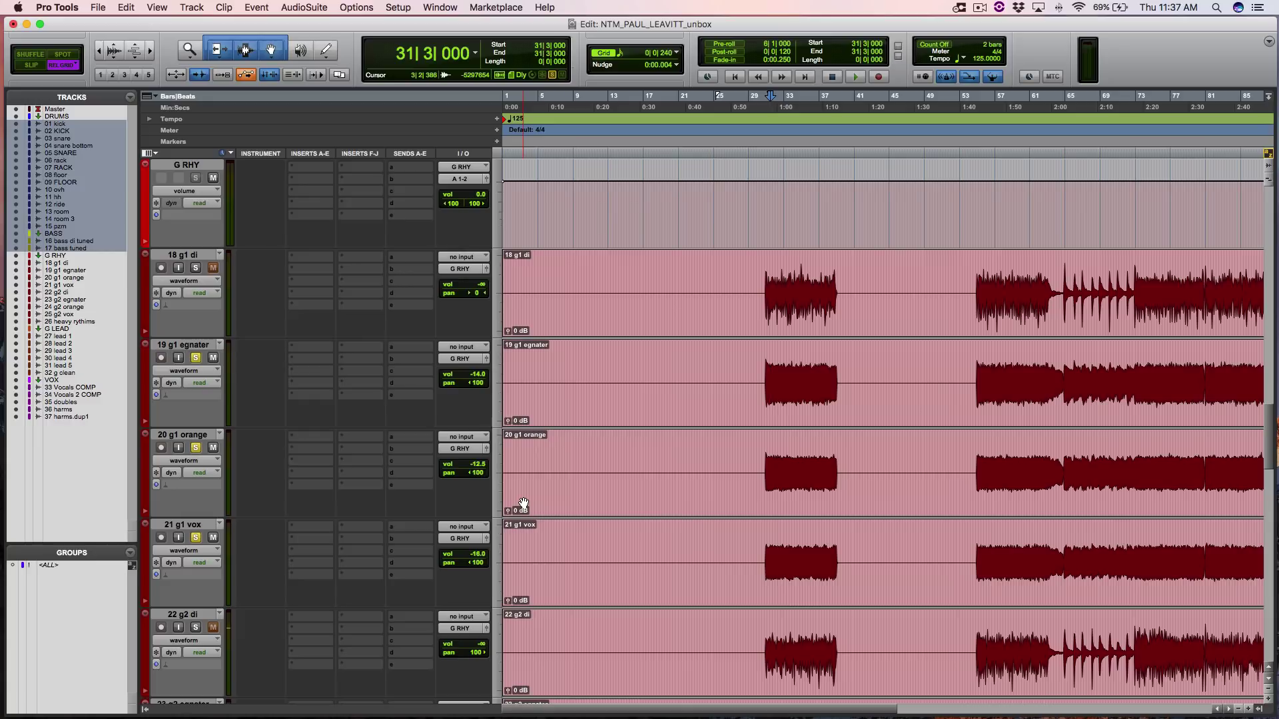
scroll(523, 504, "down", 3)
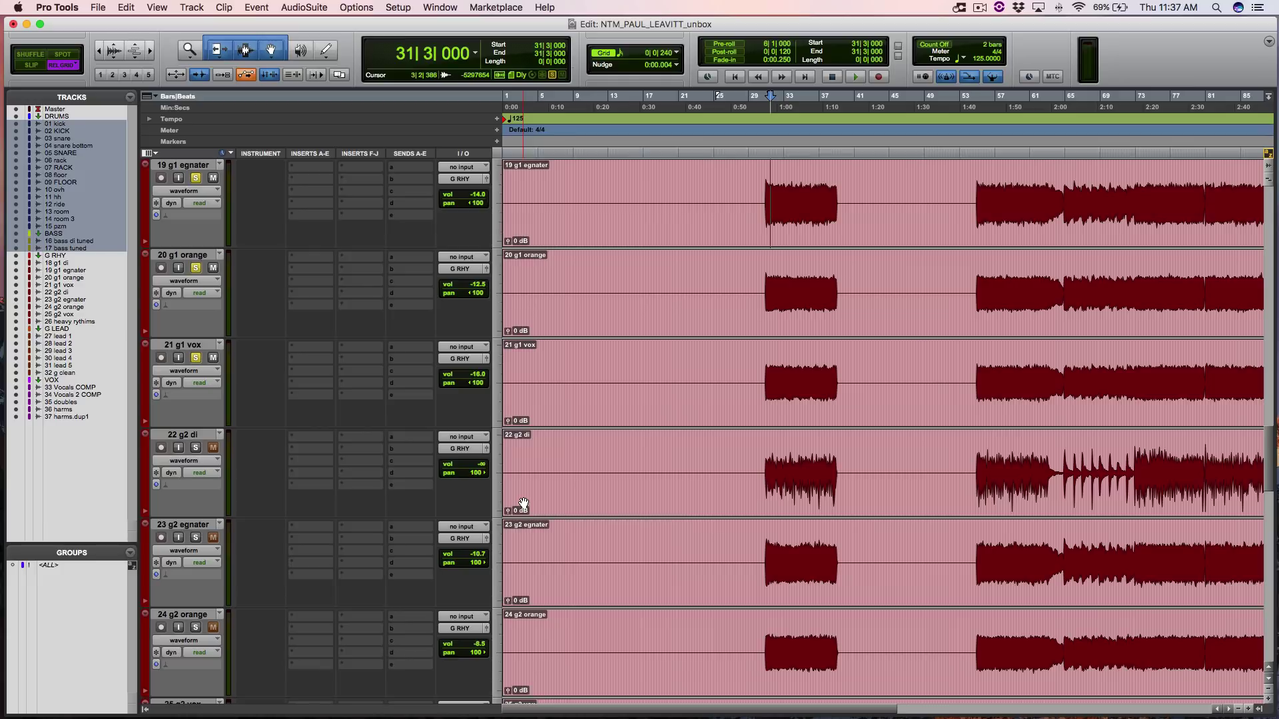
scroll(523, 504, "down", 2)
- Solo the 23 g2 egnater, 24 g2 orange and 25 g2 vox tracks
scroll(524, 504, "down", 2)
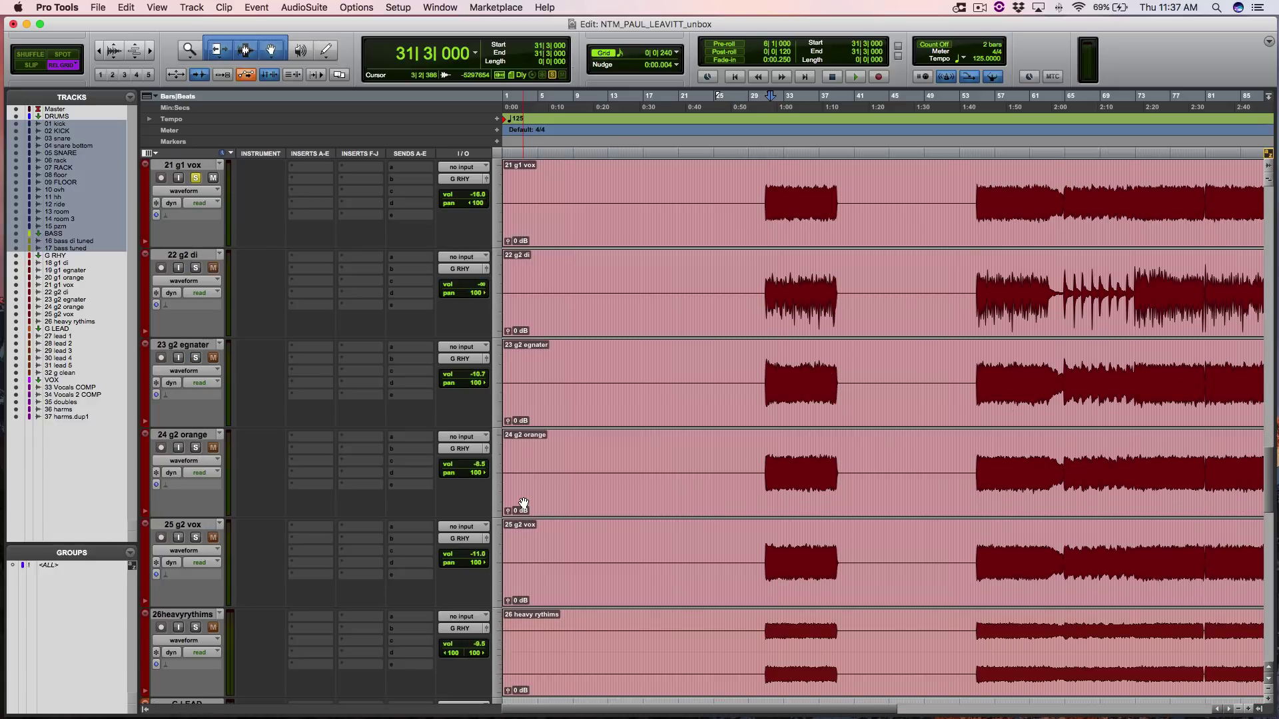
left_click(194, 358)
left_click(195, 447)
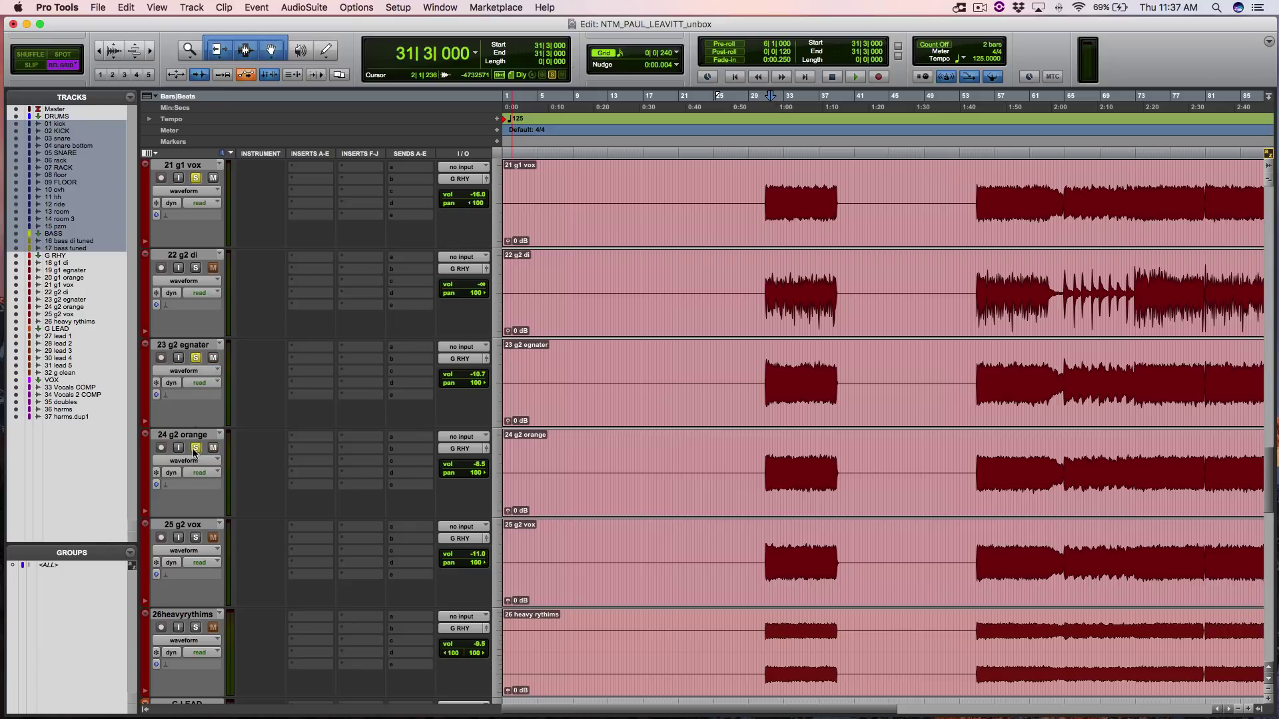
left_click(195, 537)
- Audition the soloed g2 guitars with playback starting from bar 55
left_click(977, 375)
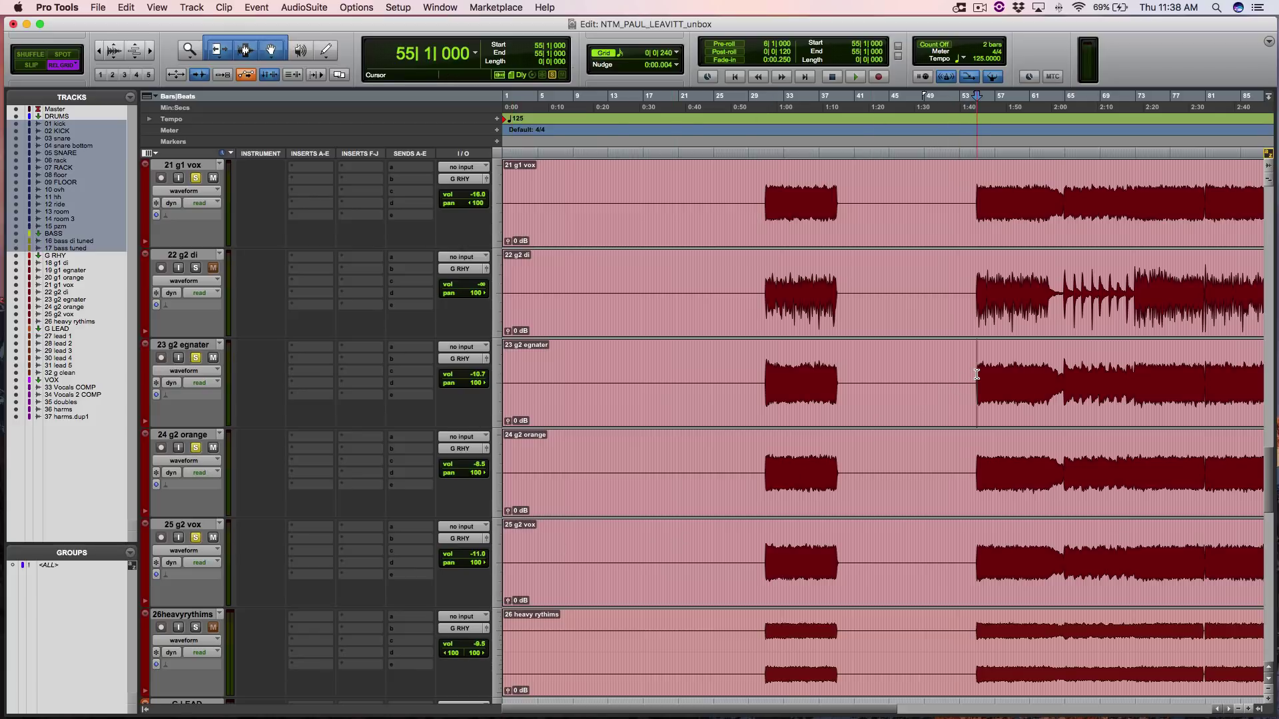
key("space")
scroll(857, 409, "up", 5)
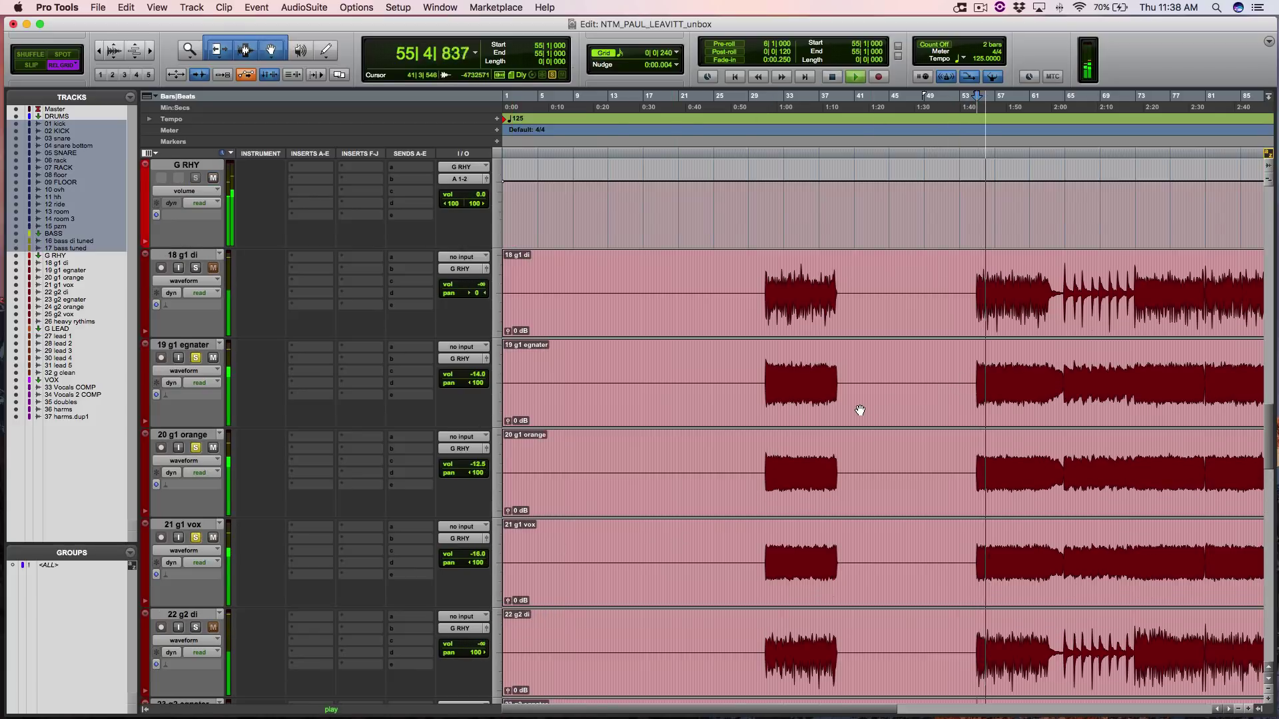
scroll(860, 410, "down", 3)
scroll(860, 410, "down", 3)
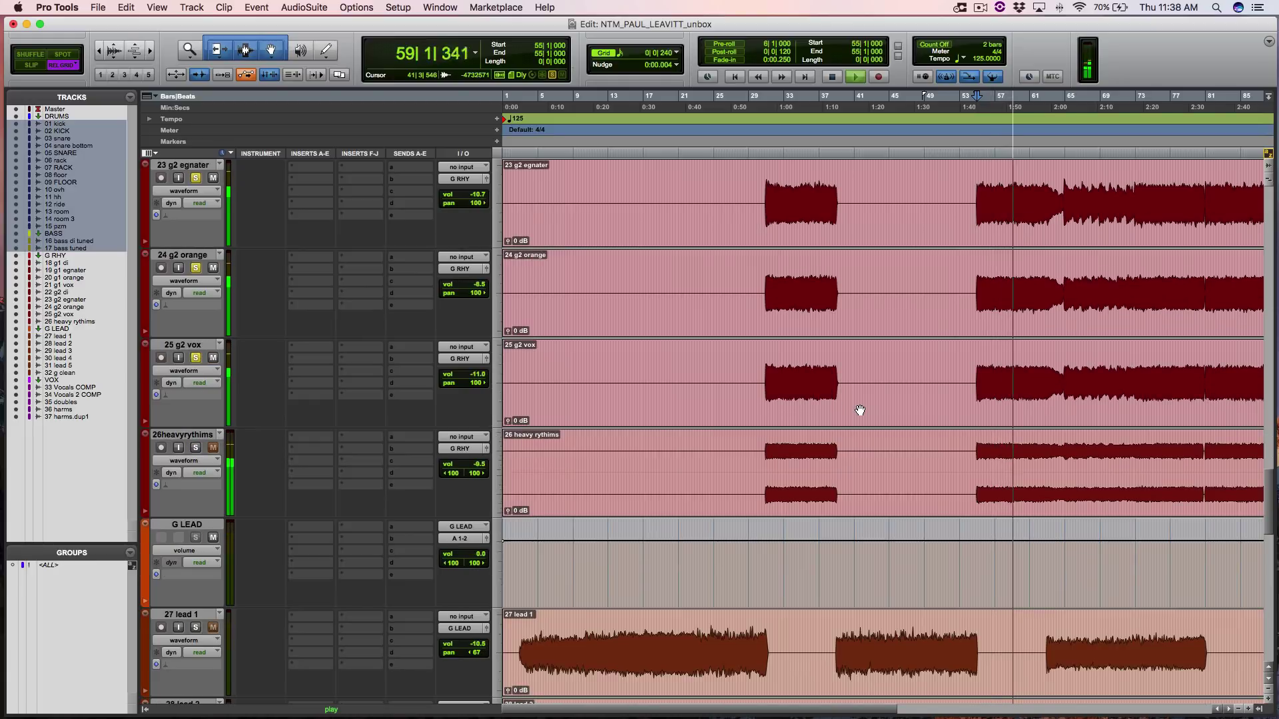
- Audition 26heavyrythims on its own from bar 55 beat 4, then stop
key("space")
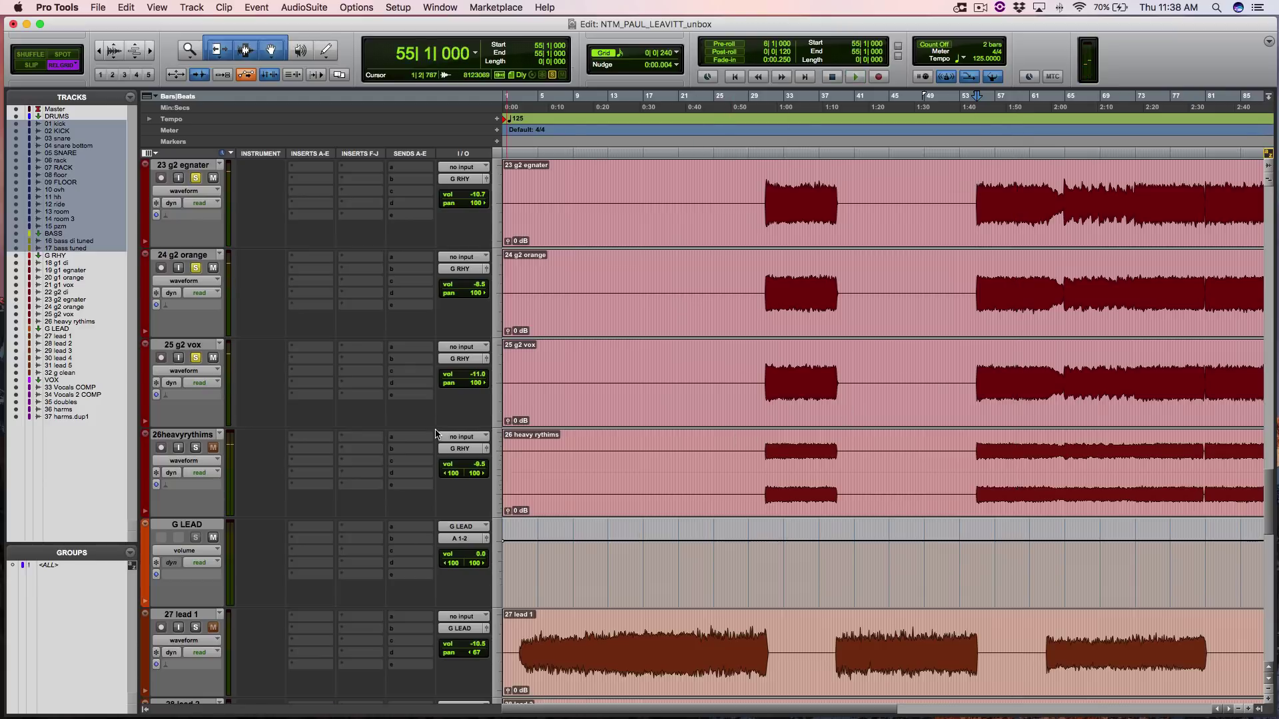
left_click(195, 448)
left_click(196, 448, "super")
left_click(983, 452)
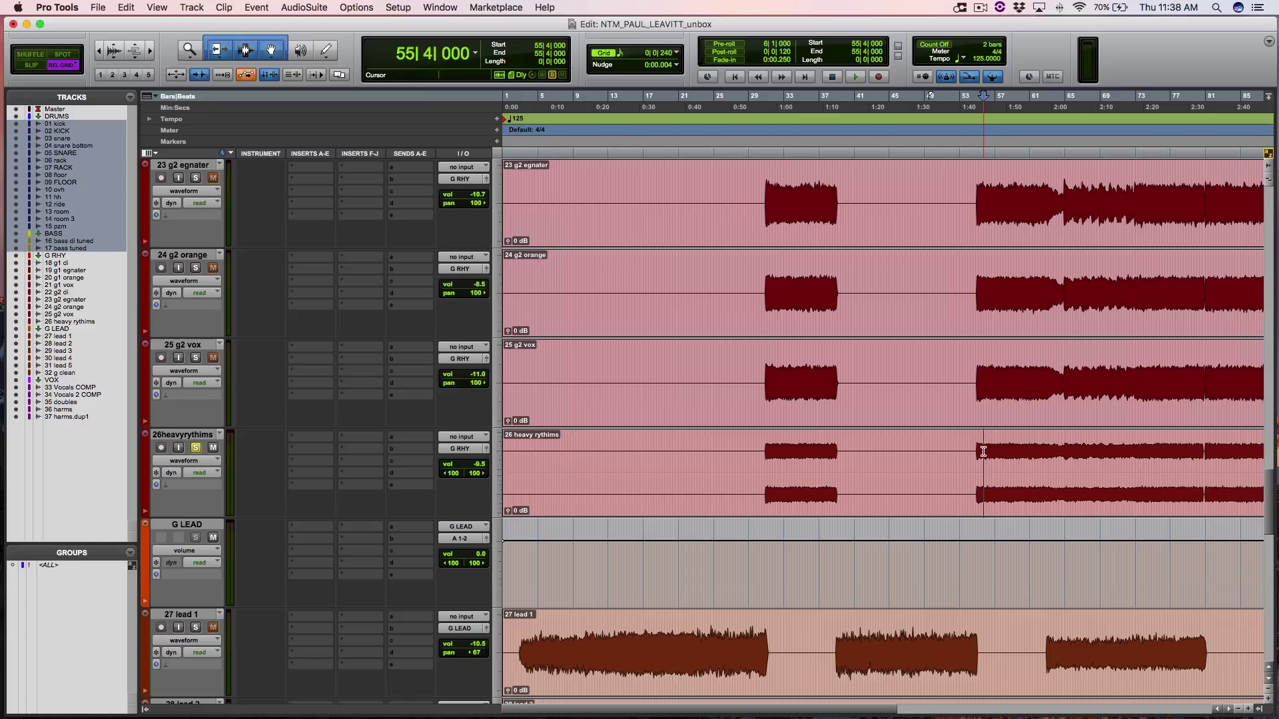
key("space")
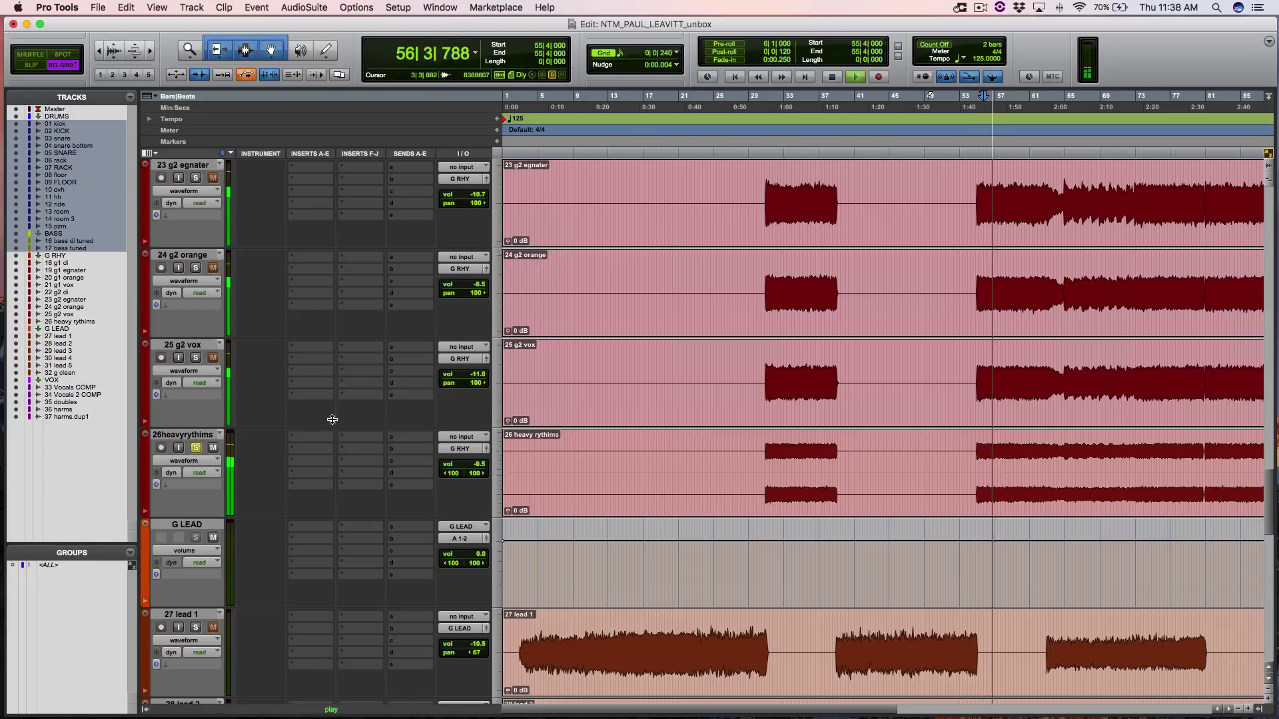
key("space")
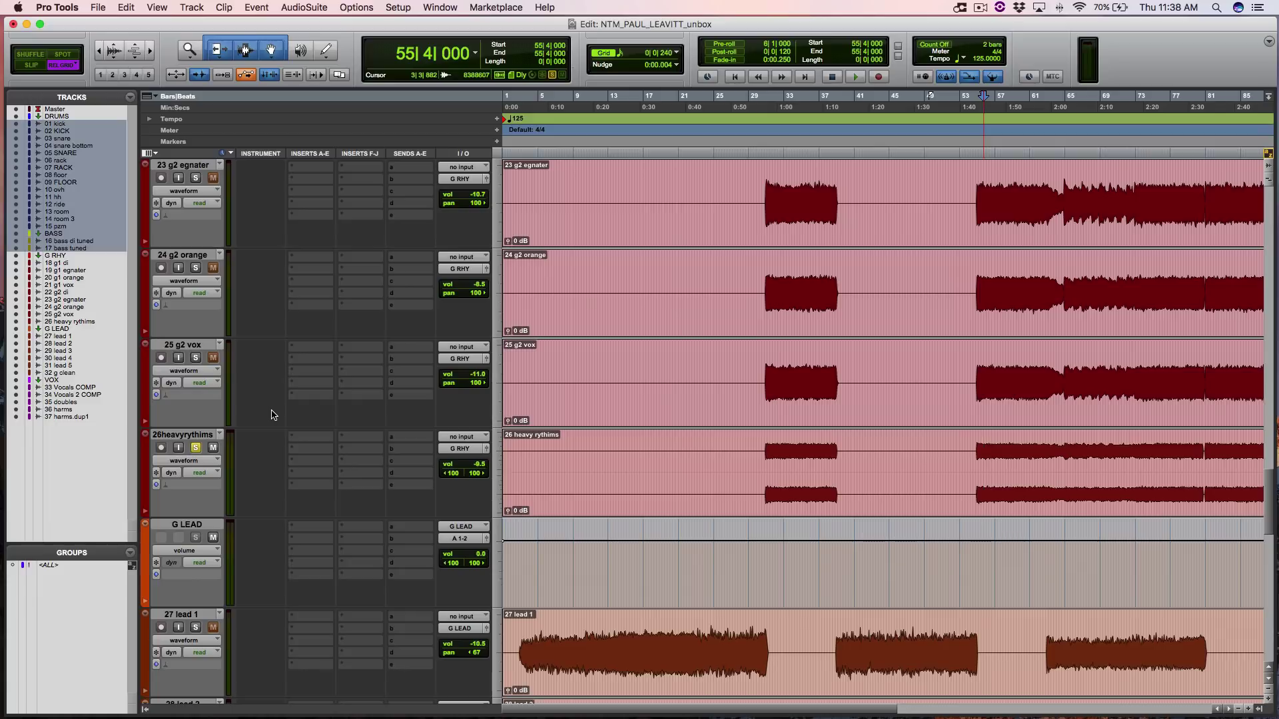
- Select bars 55 to 70 across tracks 23 g2 egnater, 24 g2 orange and 25 g2 vox
scroll(254, 412, "up", 2)
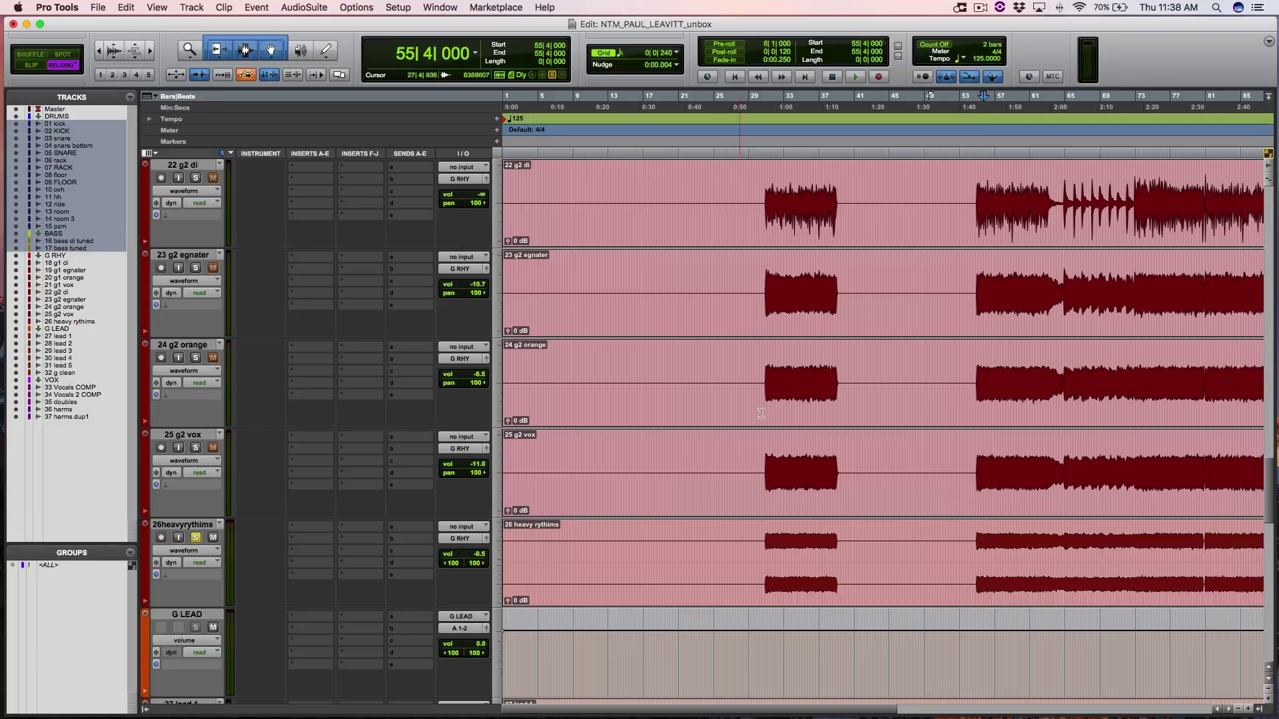
left_click_drag(979, 293, 1112, 451)
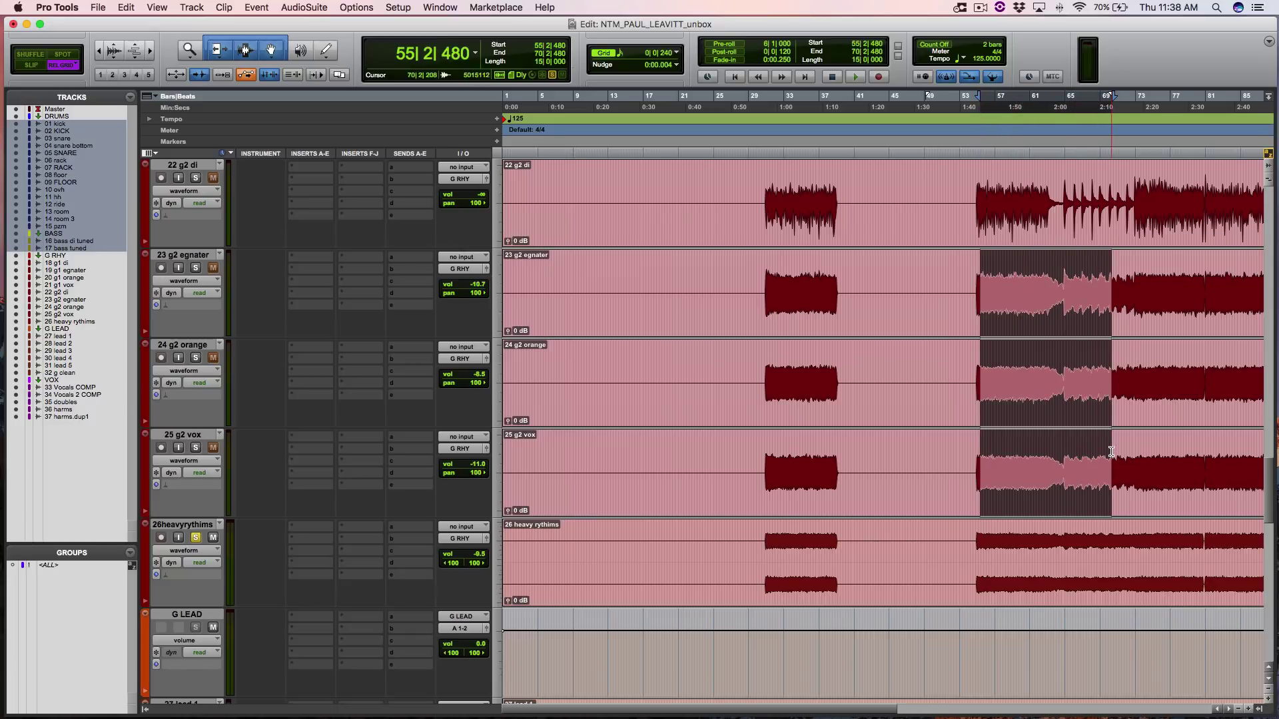
left_click(204, 255)
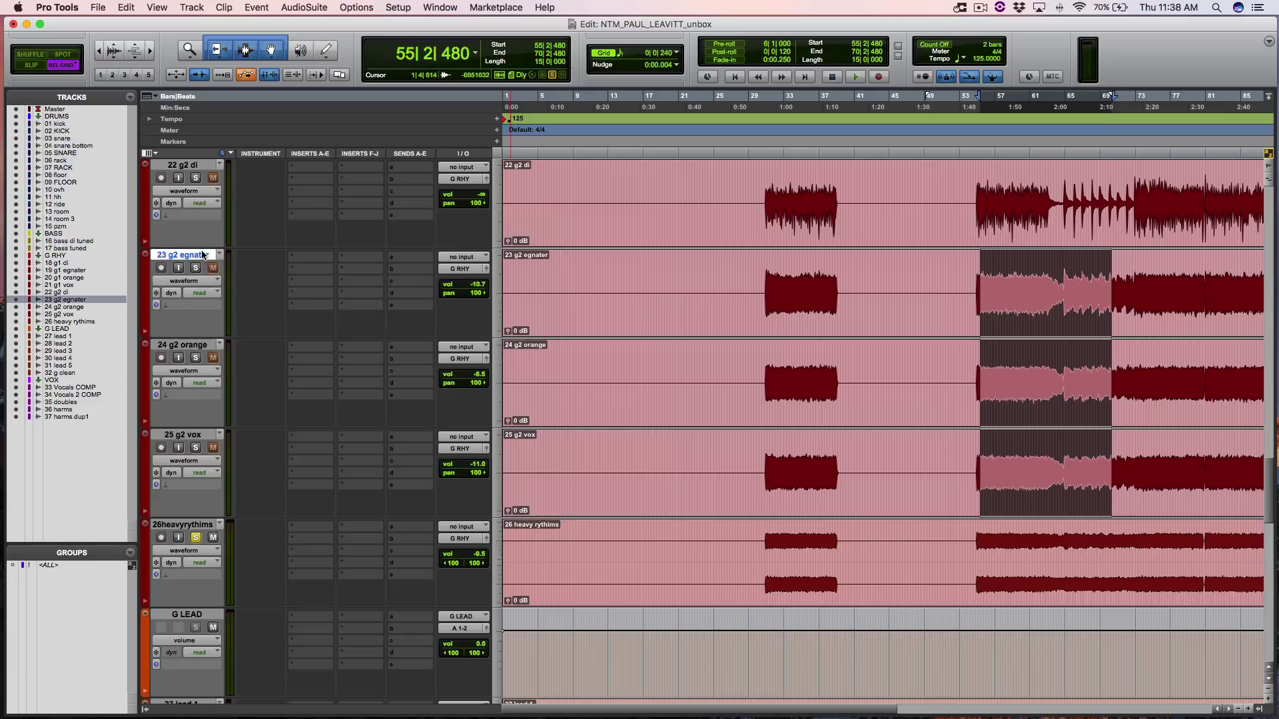
left_click(196, 436, "shift")
left_click(195, 447, "alt+shift")
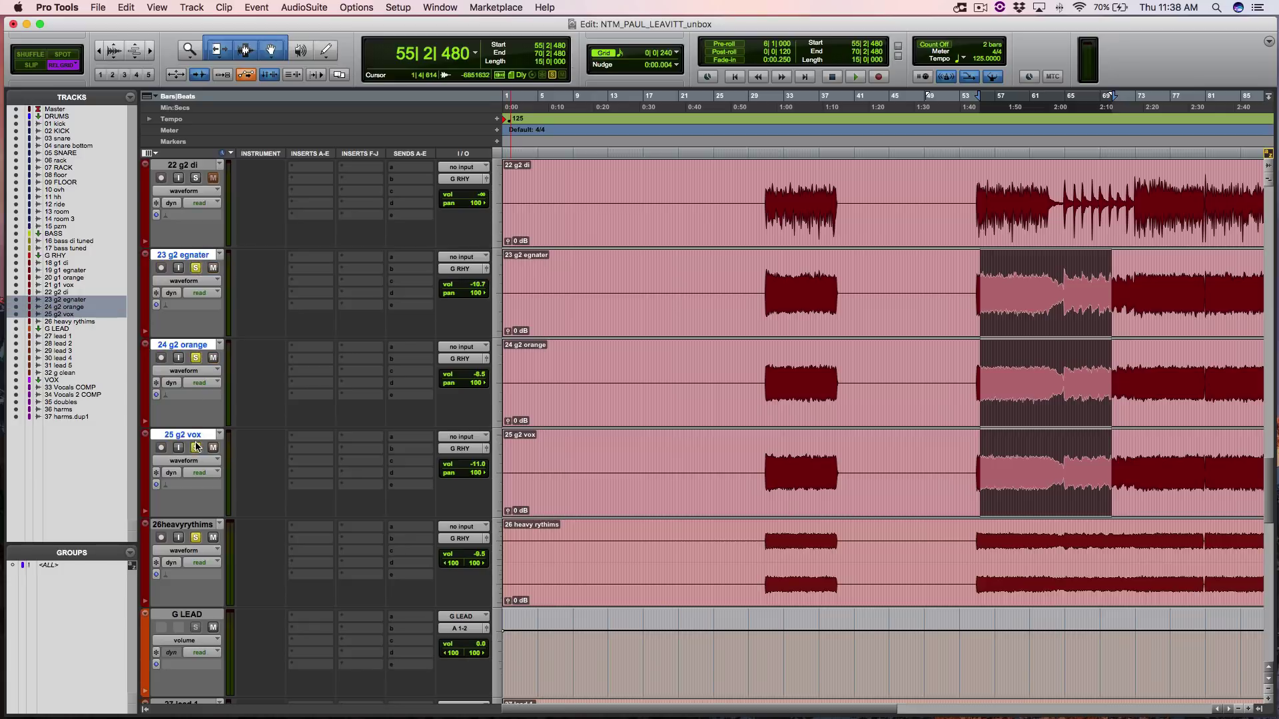
scroll(196, 446, "up", 5)
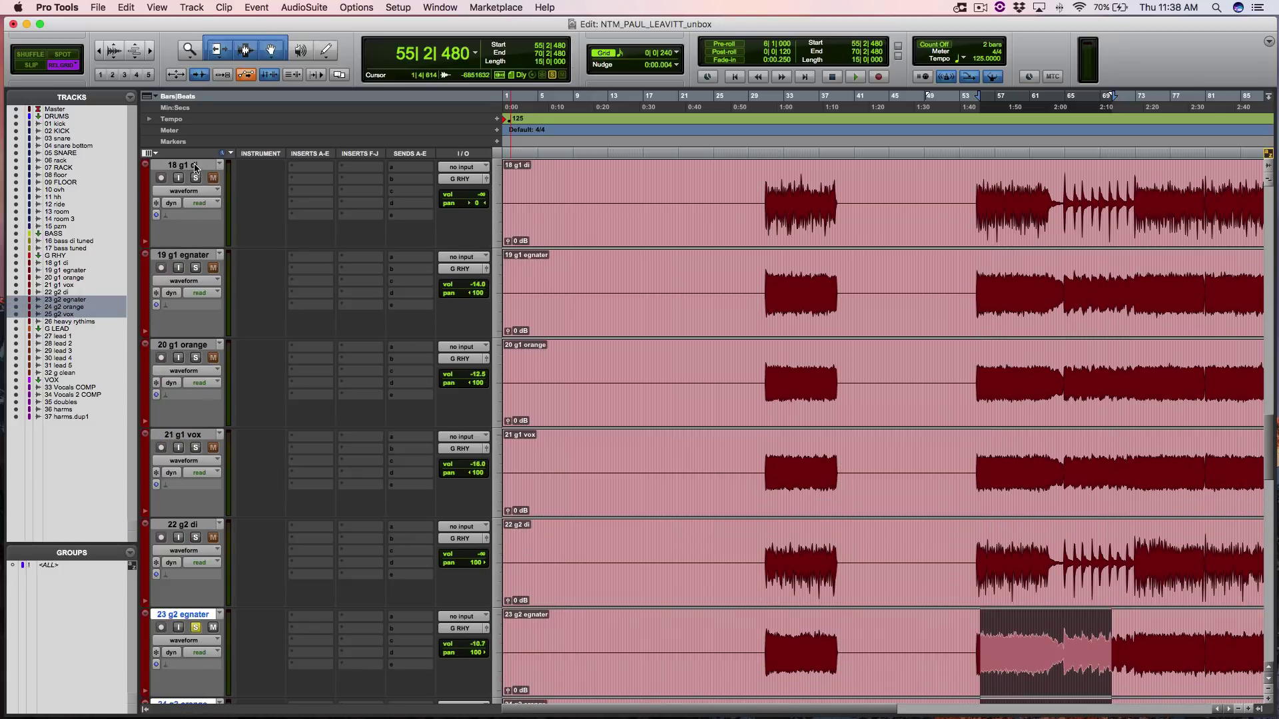
- Solo tracks 18 g1 di through 25 g2 vox and play them
left_click(195, 166, "shift")
left_click(195, 177, "alt+shift")
key("space")
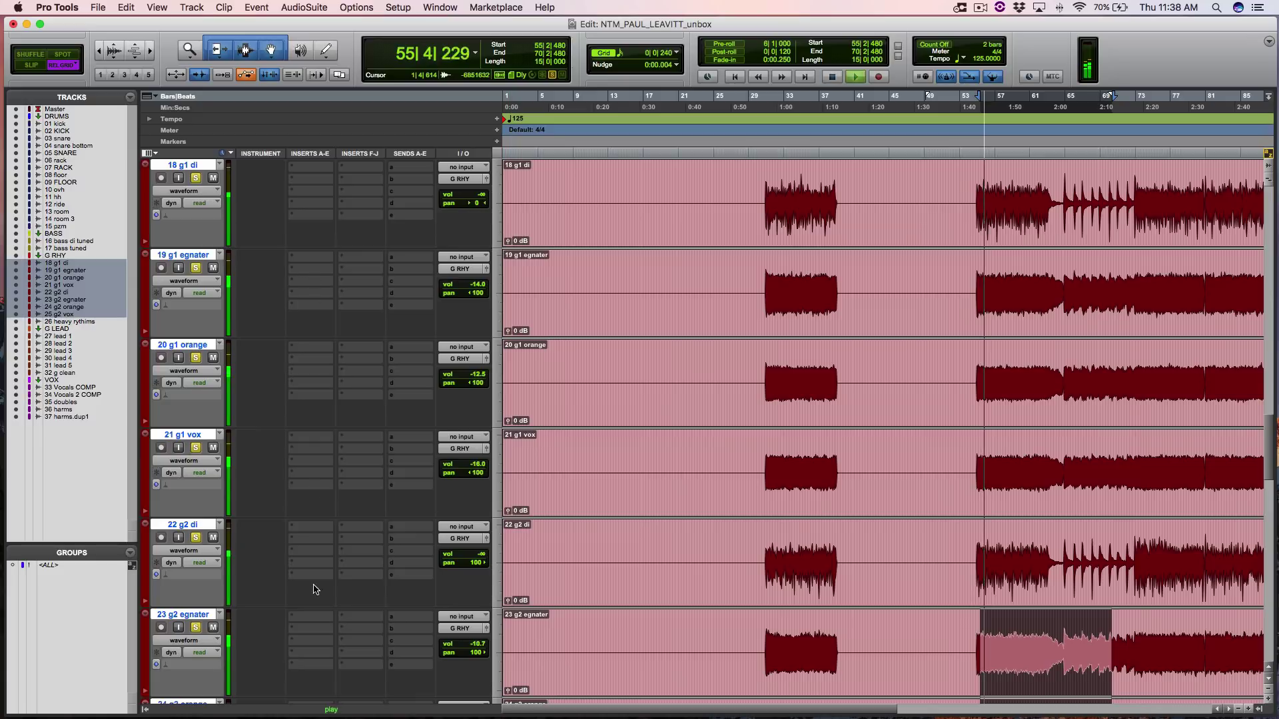
scroll(316, 589, "down", 4)
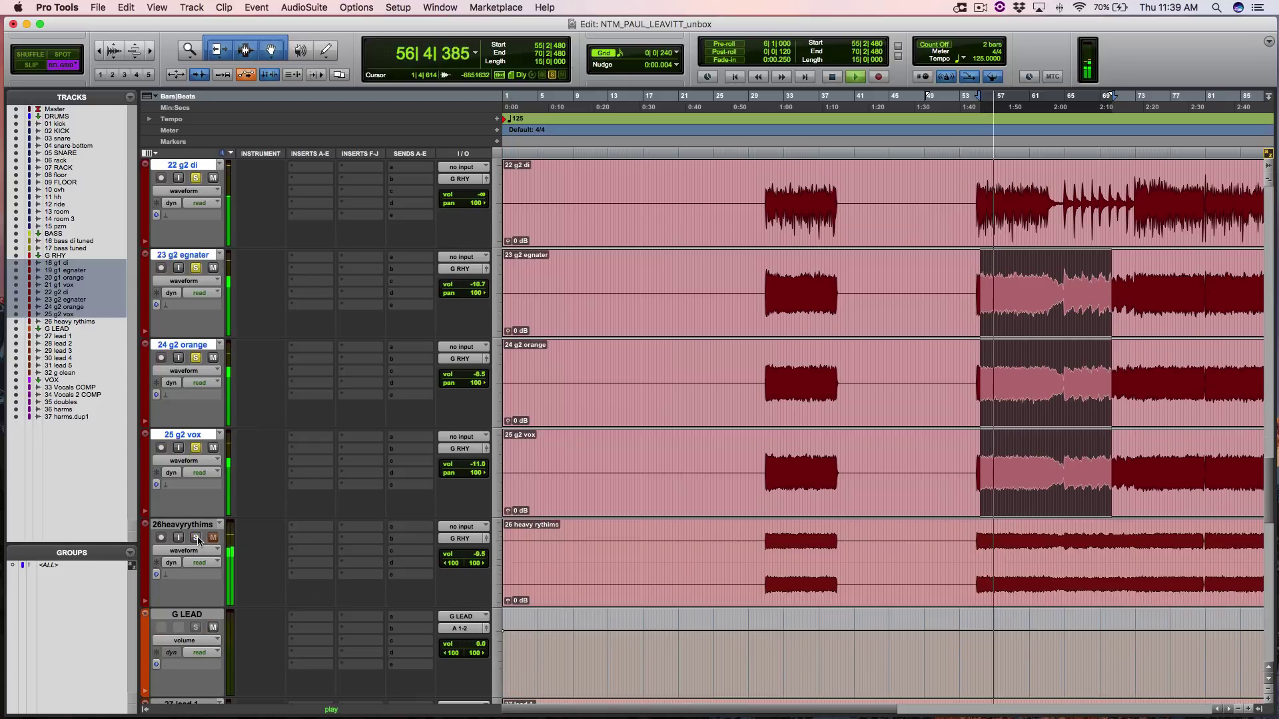
- Compare the guitars with and without 26heavyrythims soloed in its output window, then stop and select that track
left_click(196, 538)
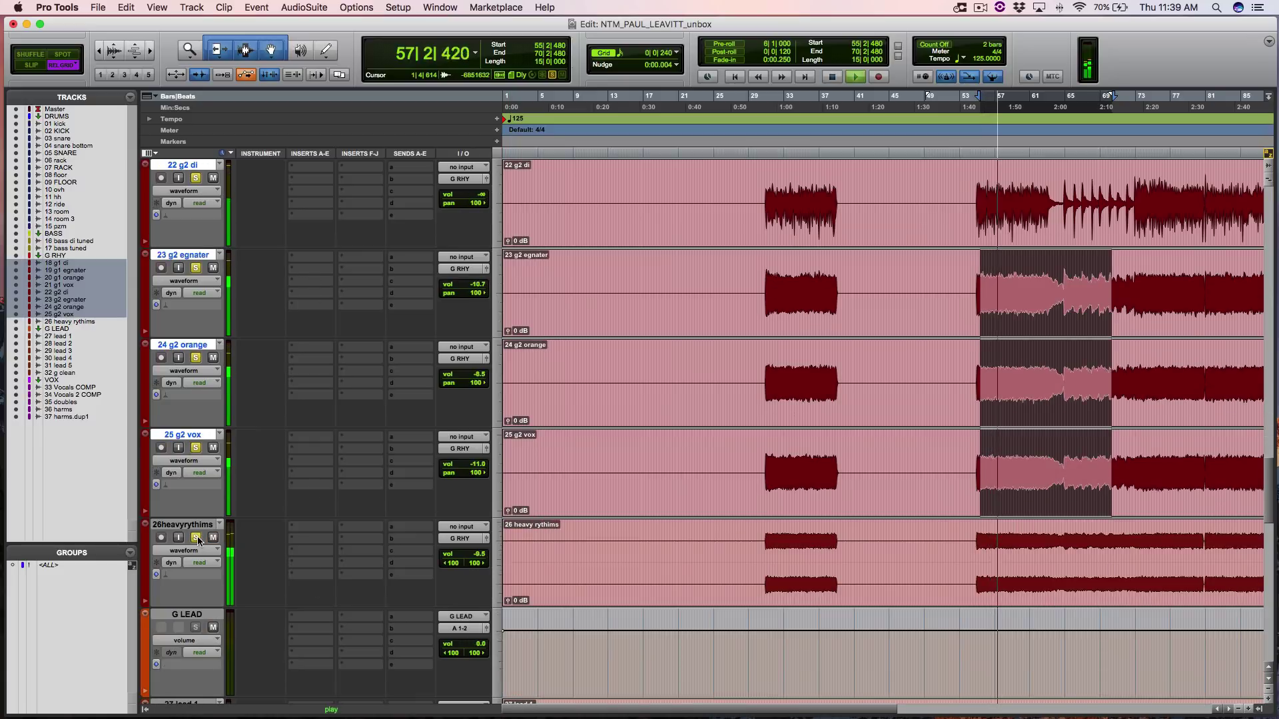
left_click(487, 539)
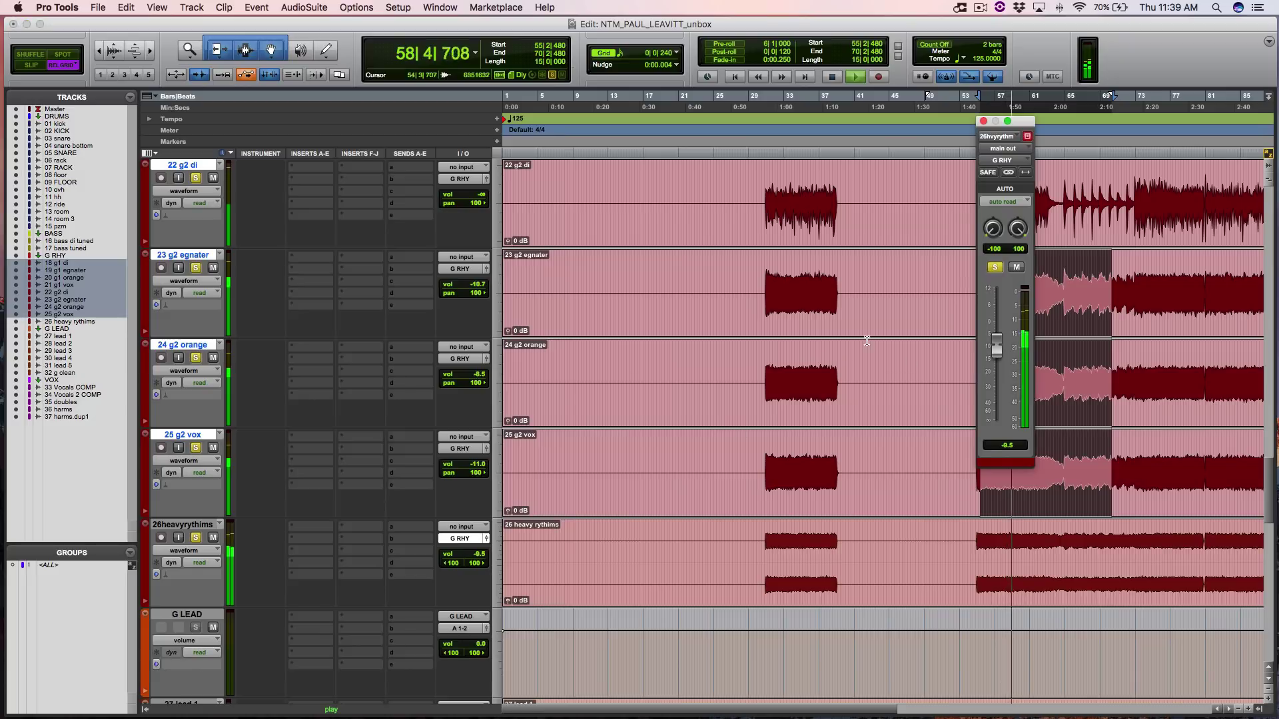
left_click(195, 537)
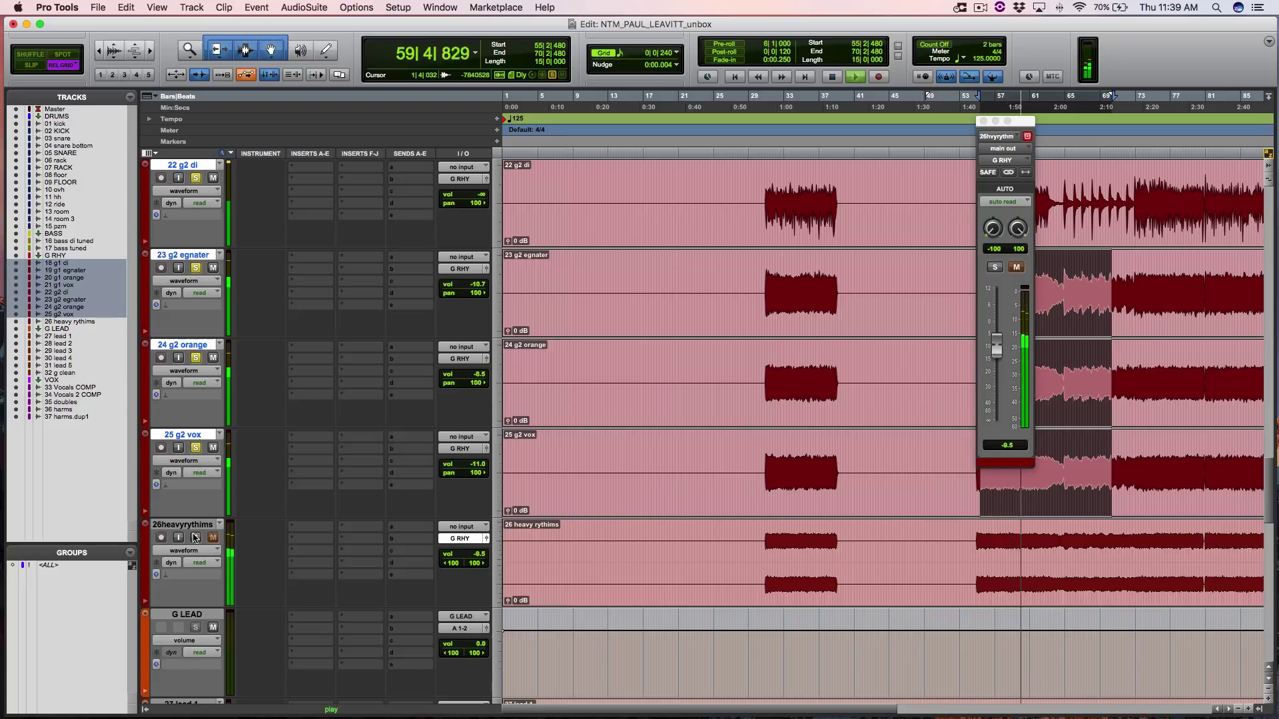
left_click(196, 537)
key("space")
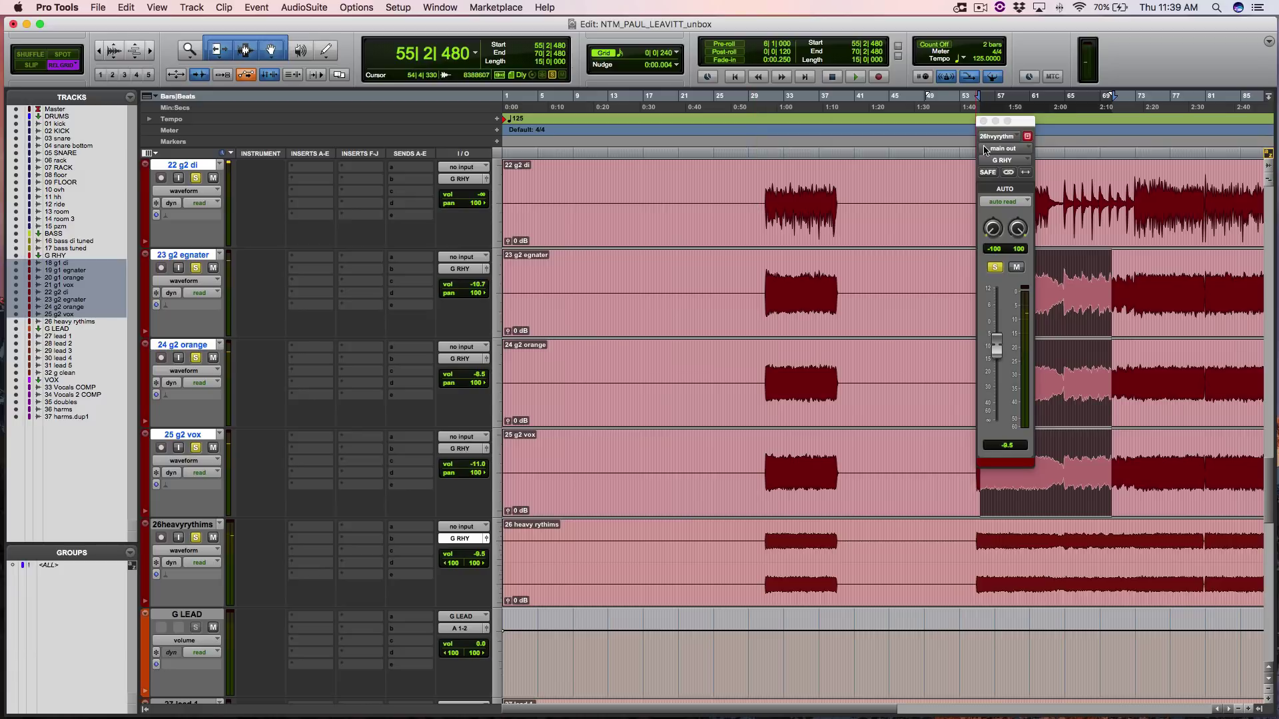
left_click(983, 121)
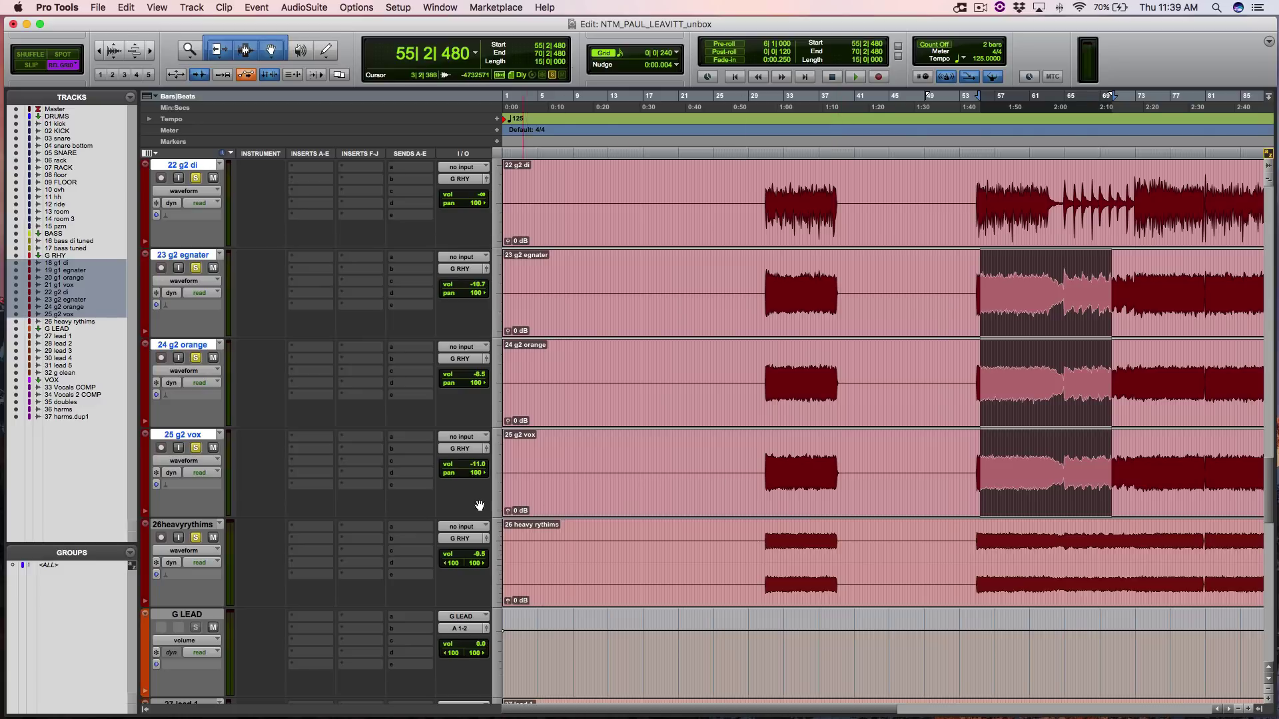
left_click(200, 525)
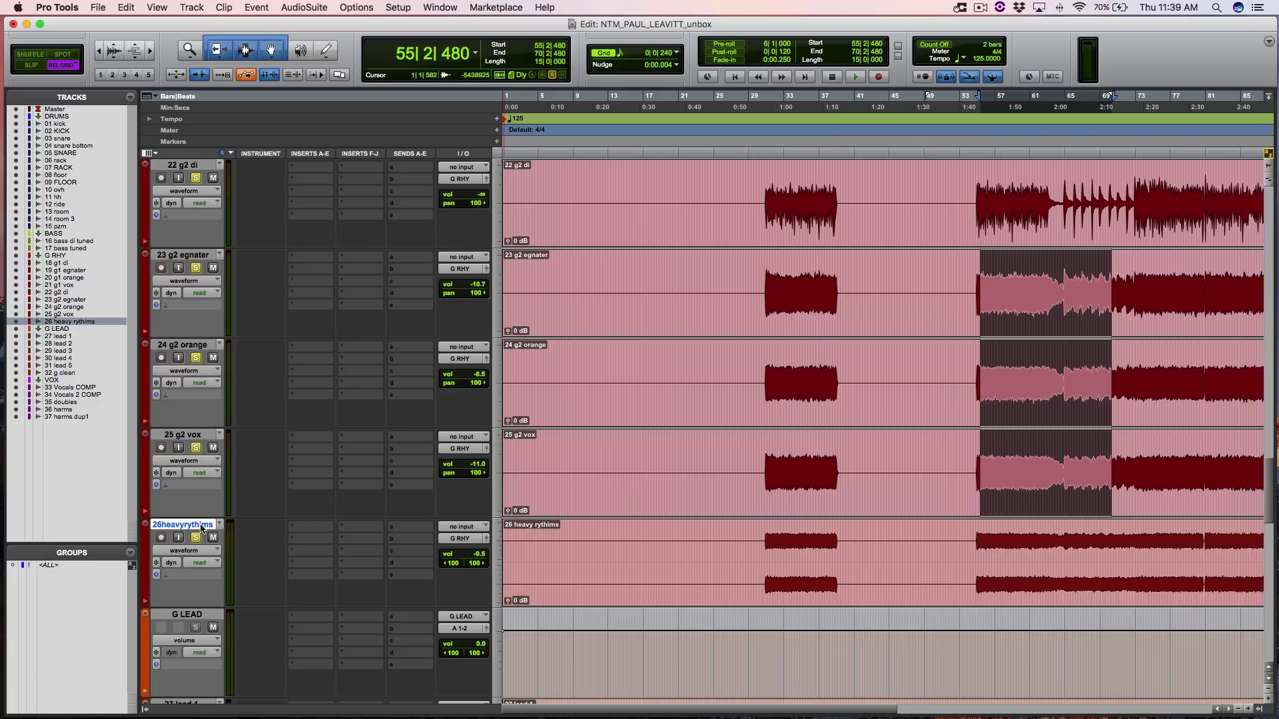
- Solo the tracks from 01 kick through 26 heavy rythims together and play them
scroll(200, 525, "down", 2)
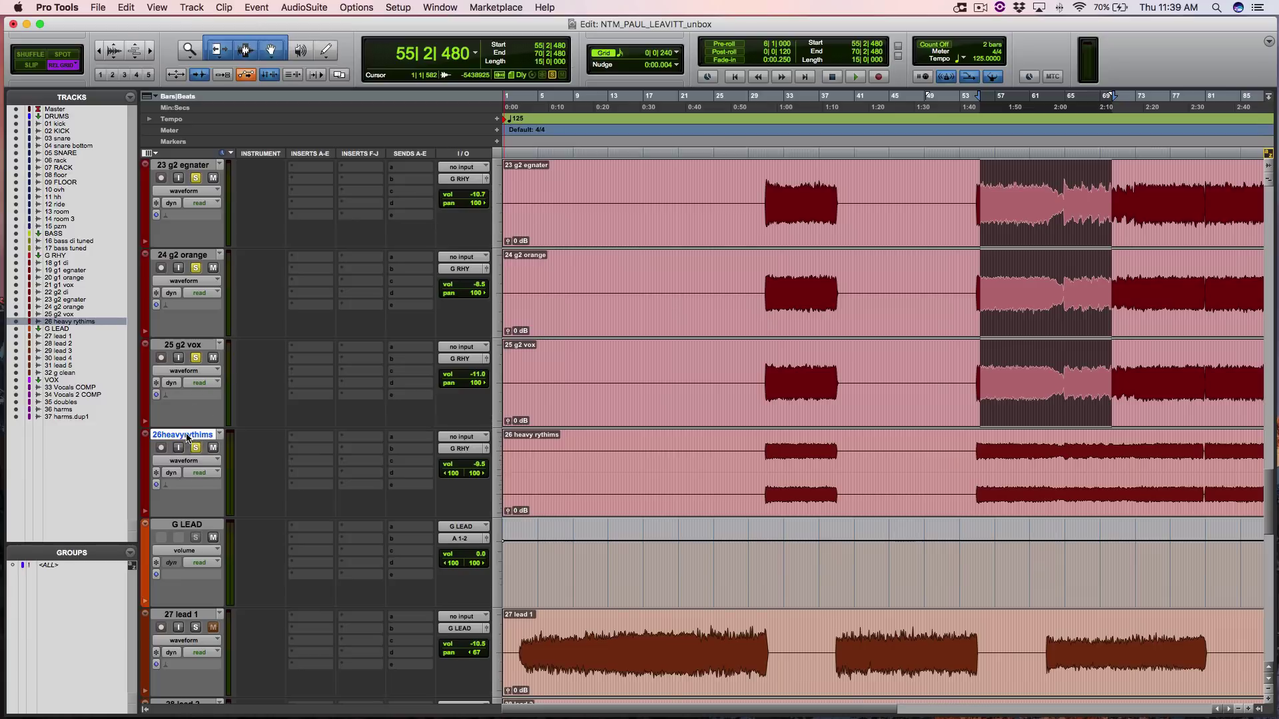
scroll(192, 413, "up", 20)
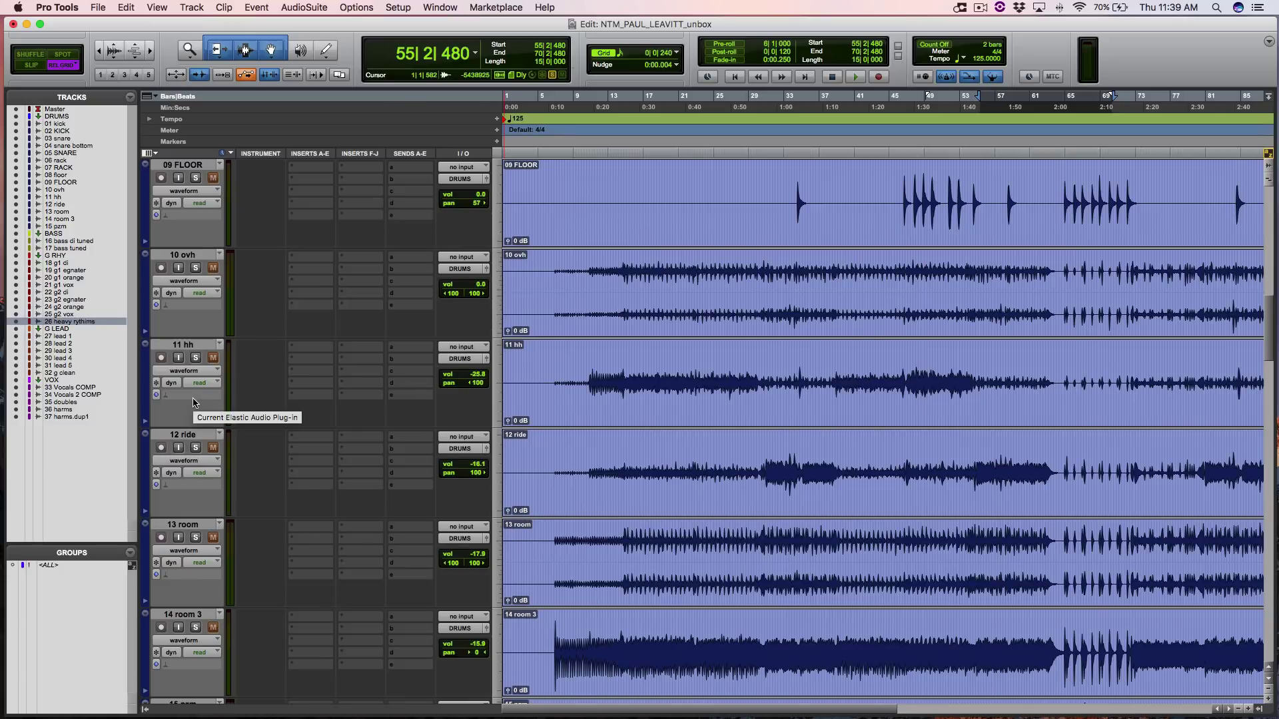
scroll(193, 403, "up", 20)
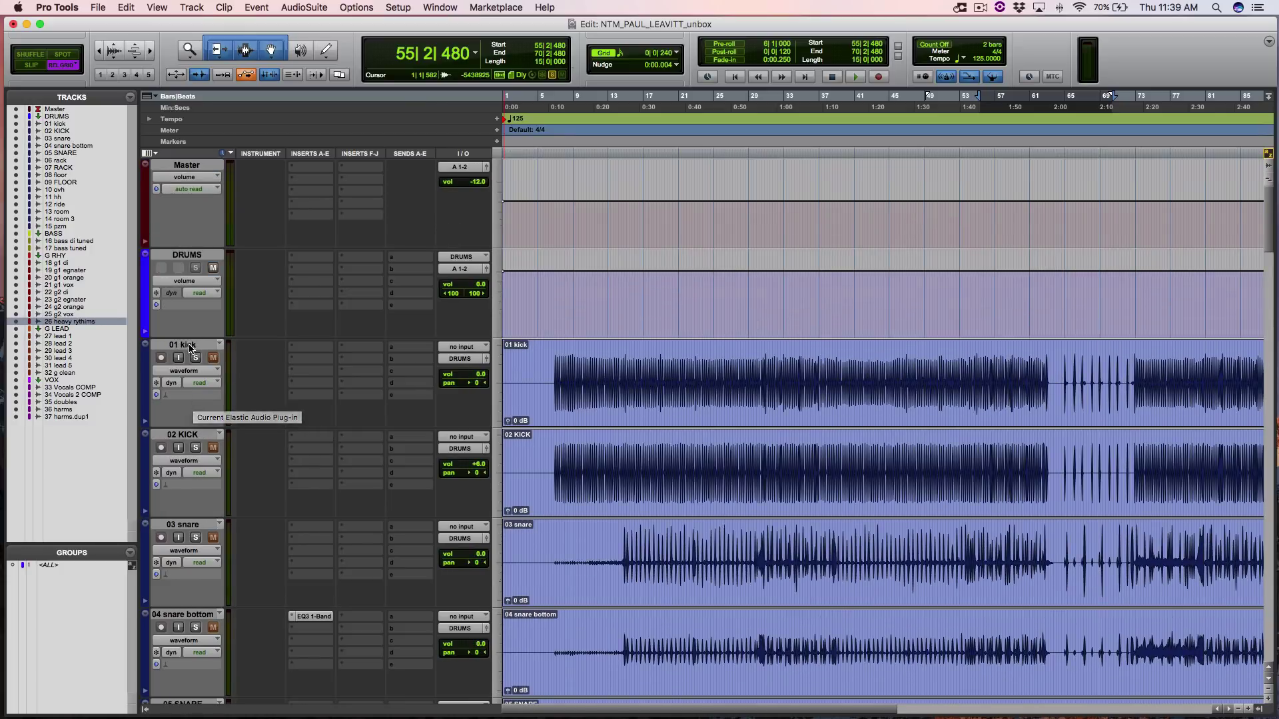
left_click(189, 346, "shift")
left_click(195, 357, "alt+shift")
left_click(855, 76)
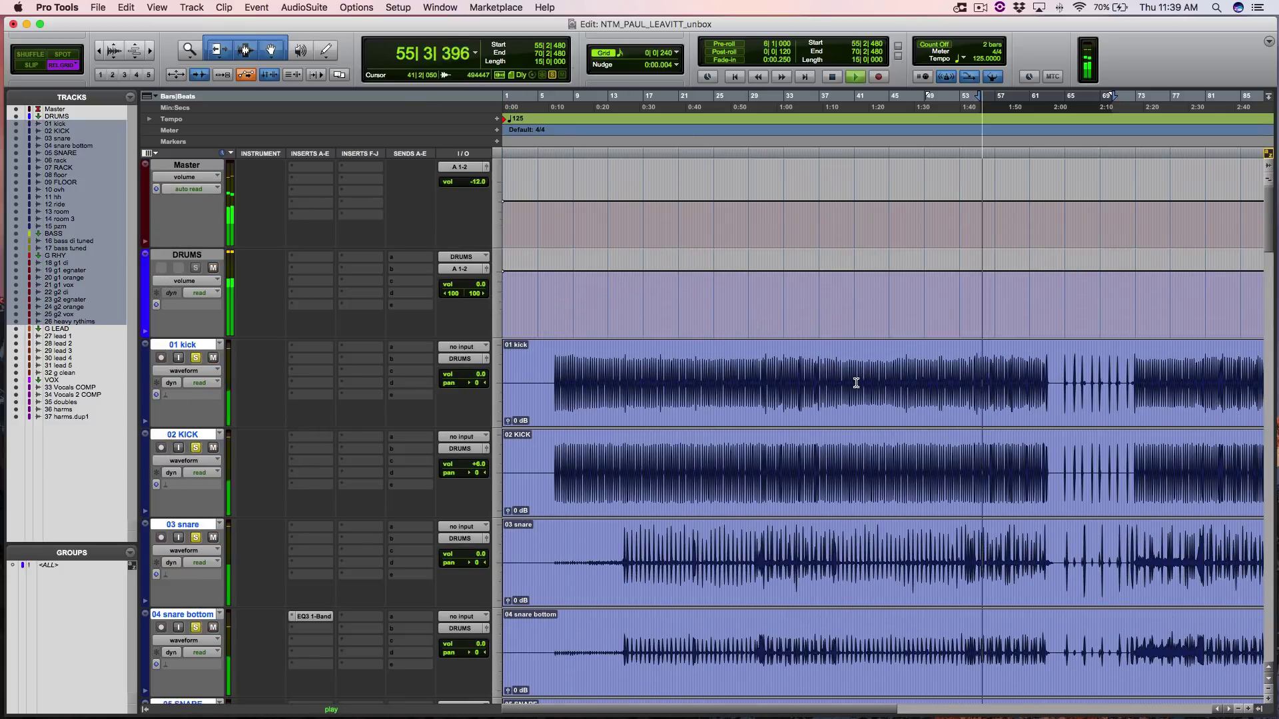
scroll(949, 428, "down", 12)
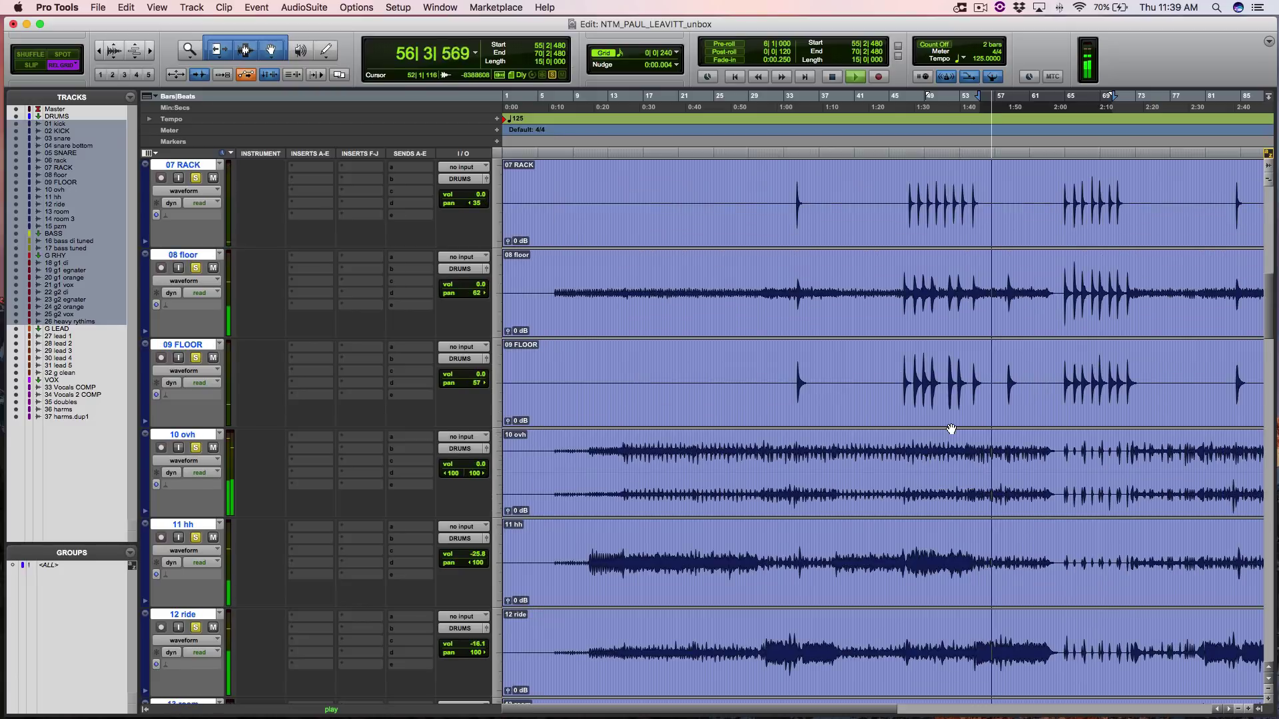
scroll(951, 428, "down", 6)
- Stop, then restart playback of the soloed rhythm section from bar 55
key("space")
scroll(1025, 441, "down", 4)
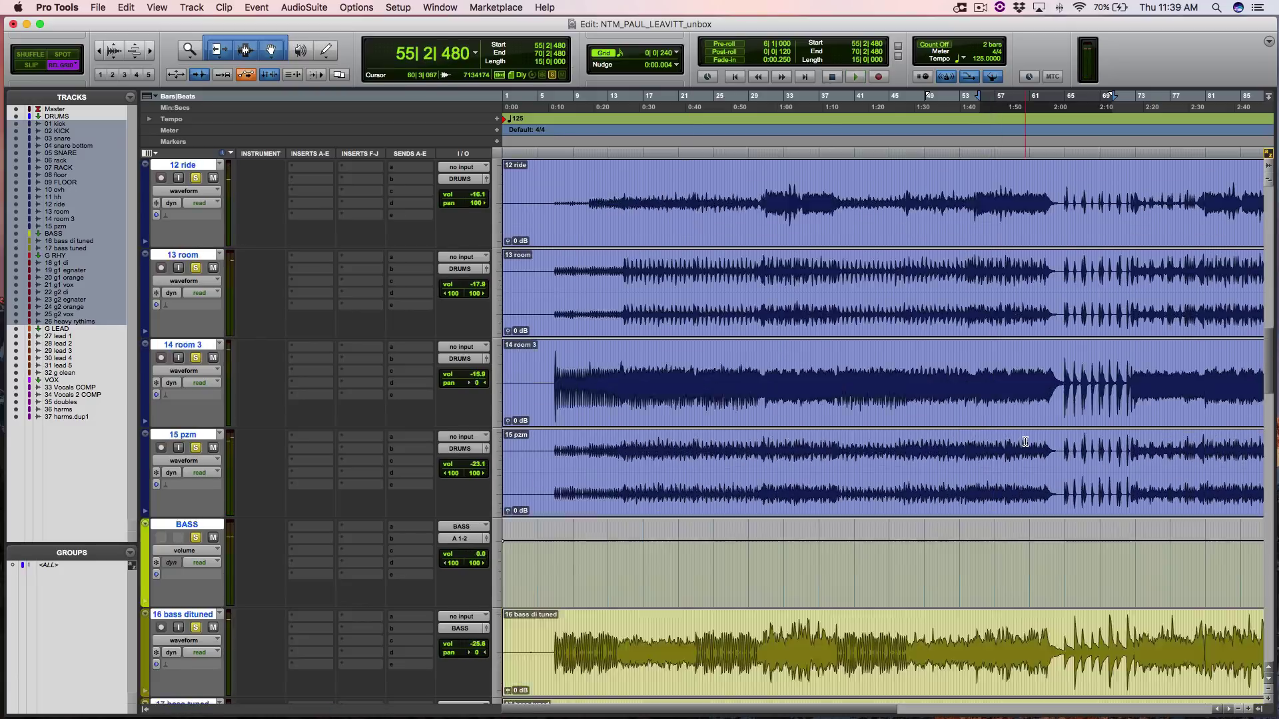
scroll(1025, 442, "down", 7)
key("space")
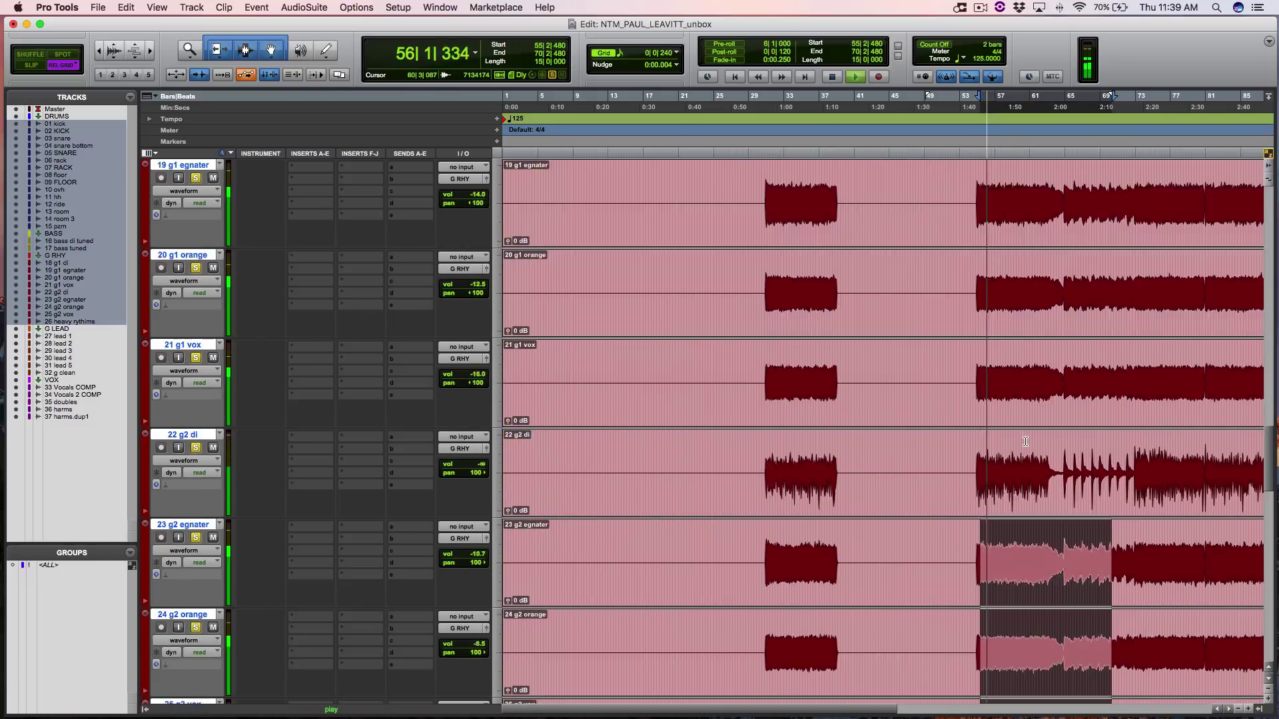
scroll(1025, 441, "down", 4)
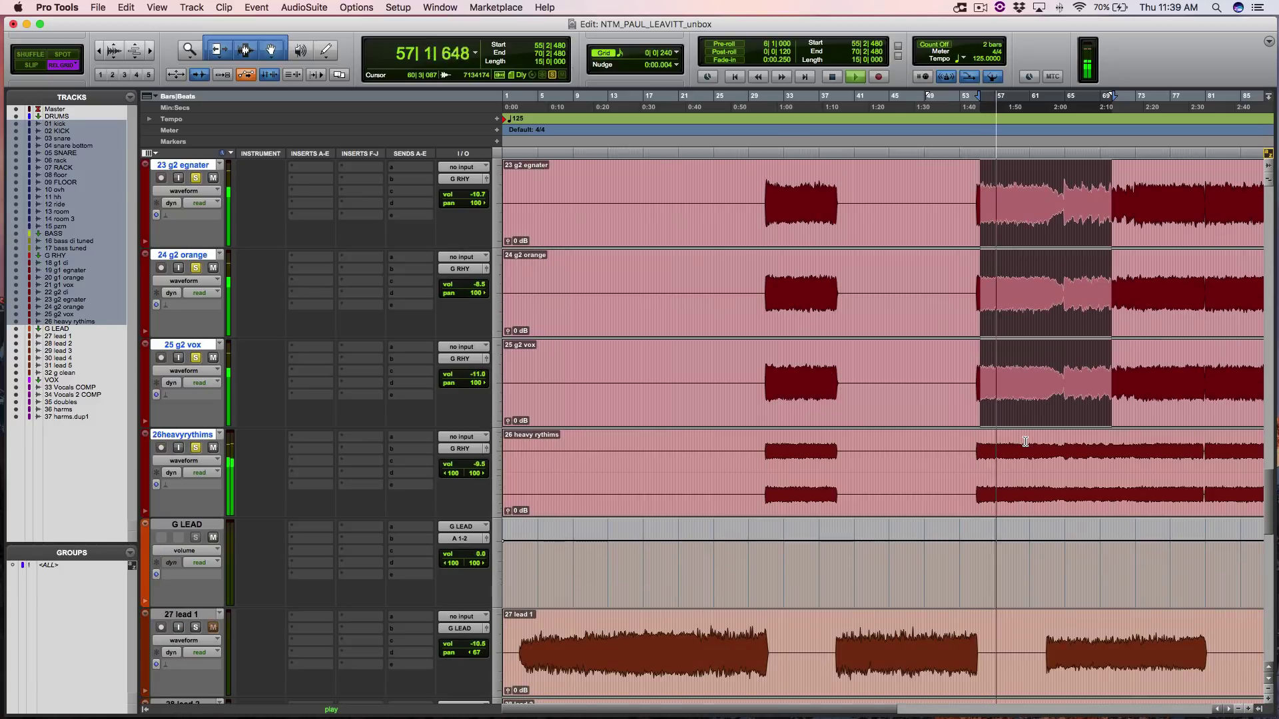
scroll(1025, 442, "down", 1)
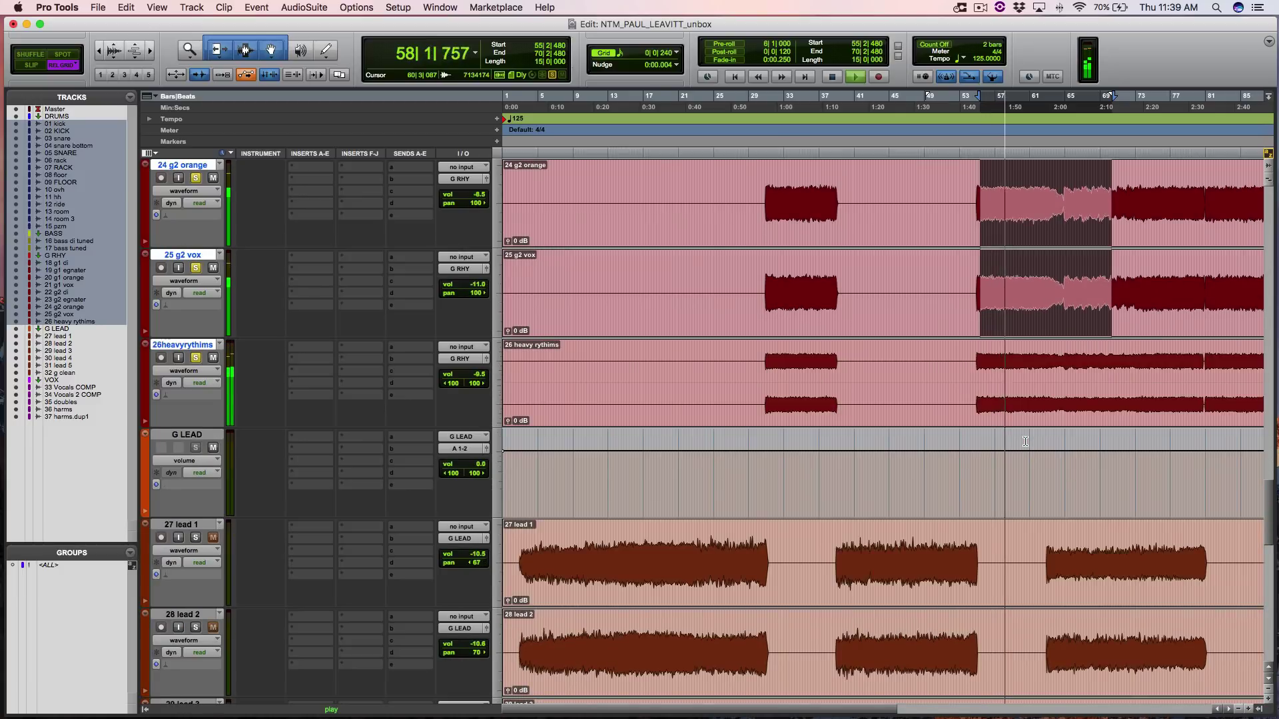
scroll(1024, 441, "up", 3)
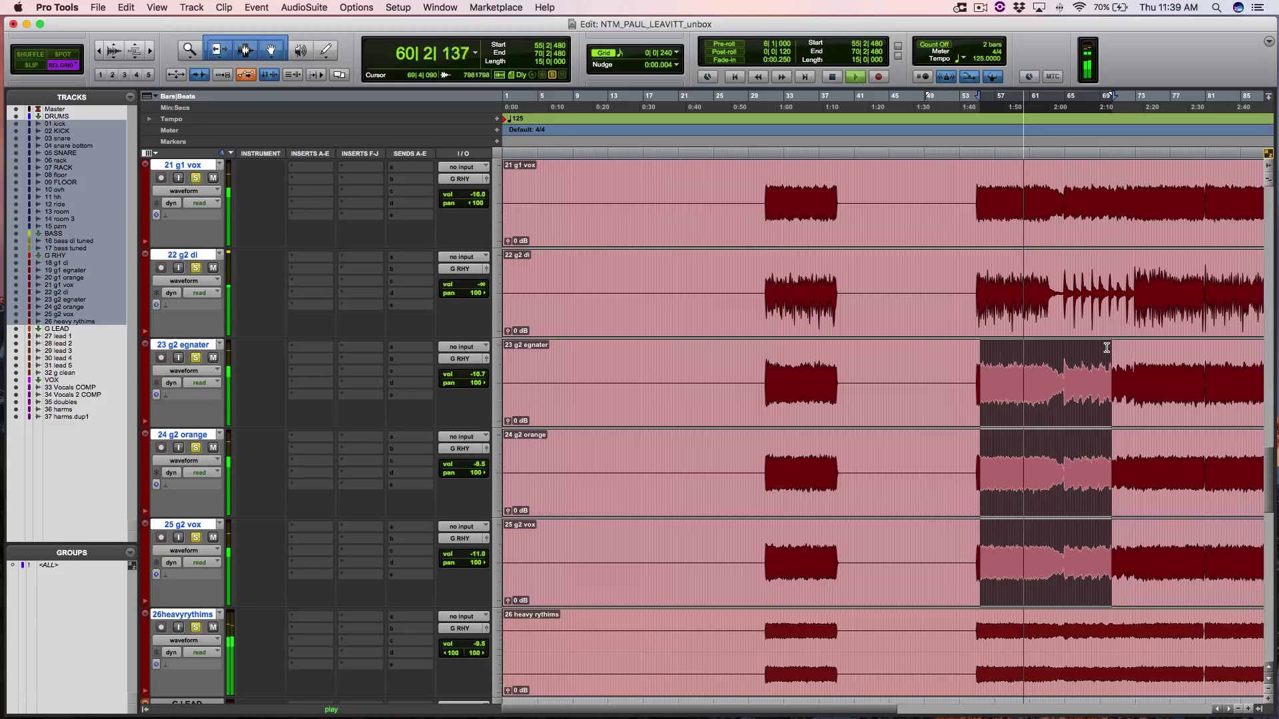
- Stop playback and play again from bar 73 beat 4
key("space")
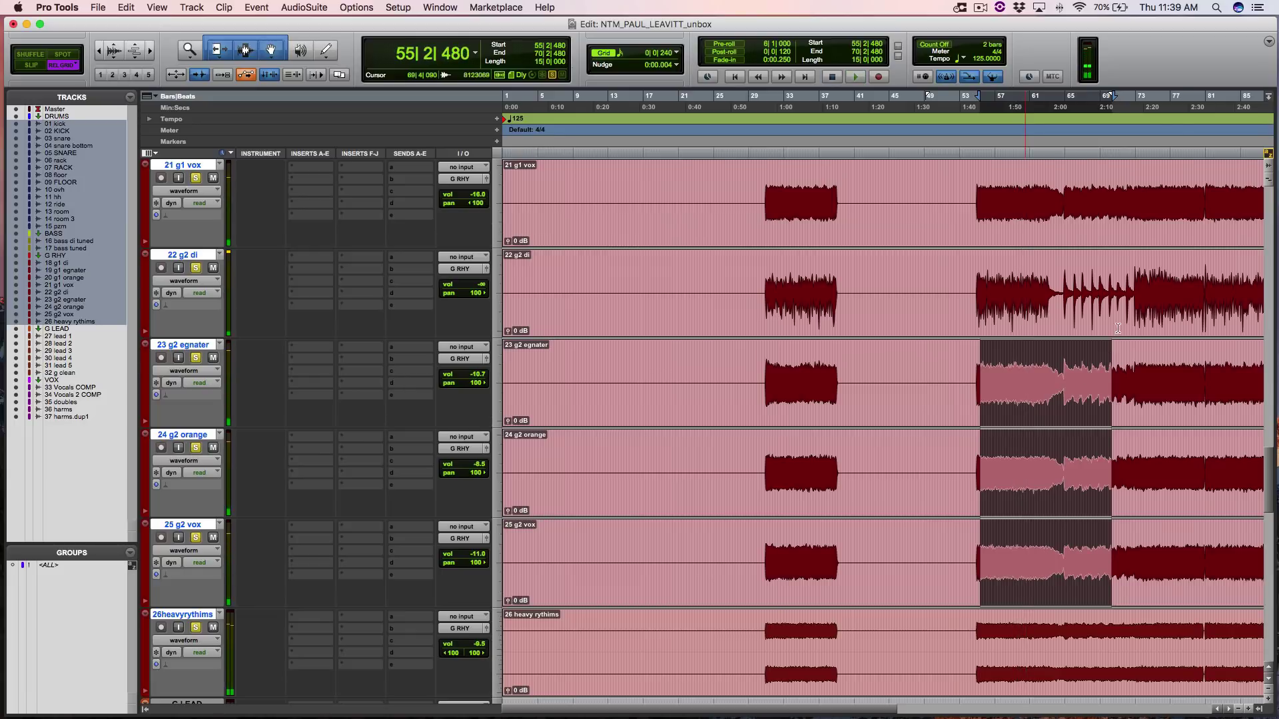
left_click(1143, 192)
key("space")
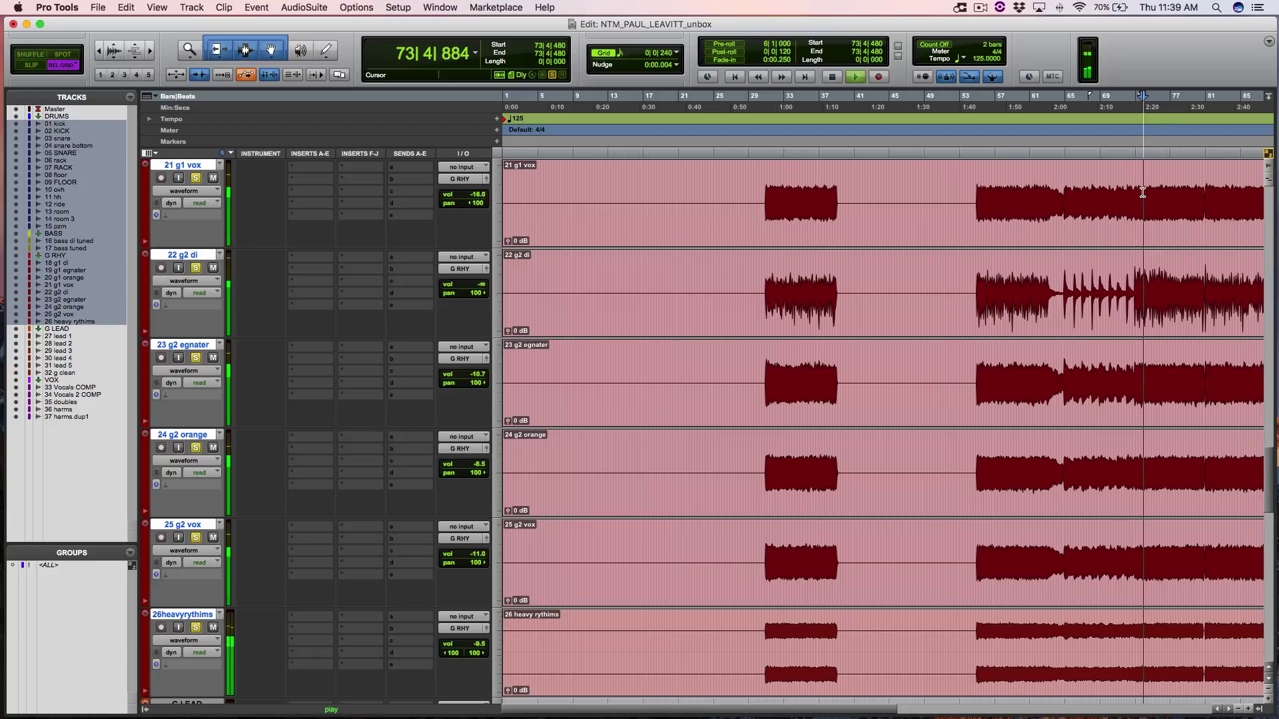
key("super+bracketleft")
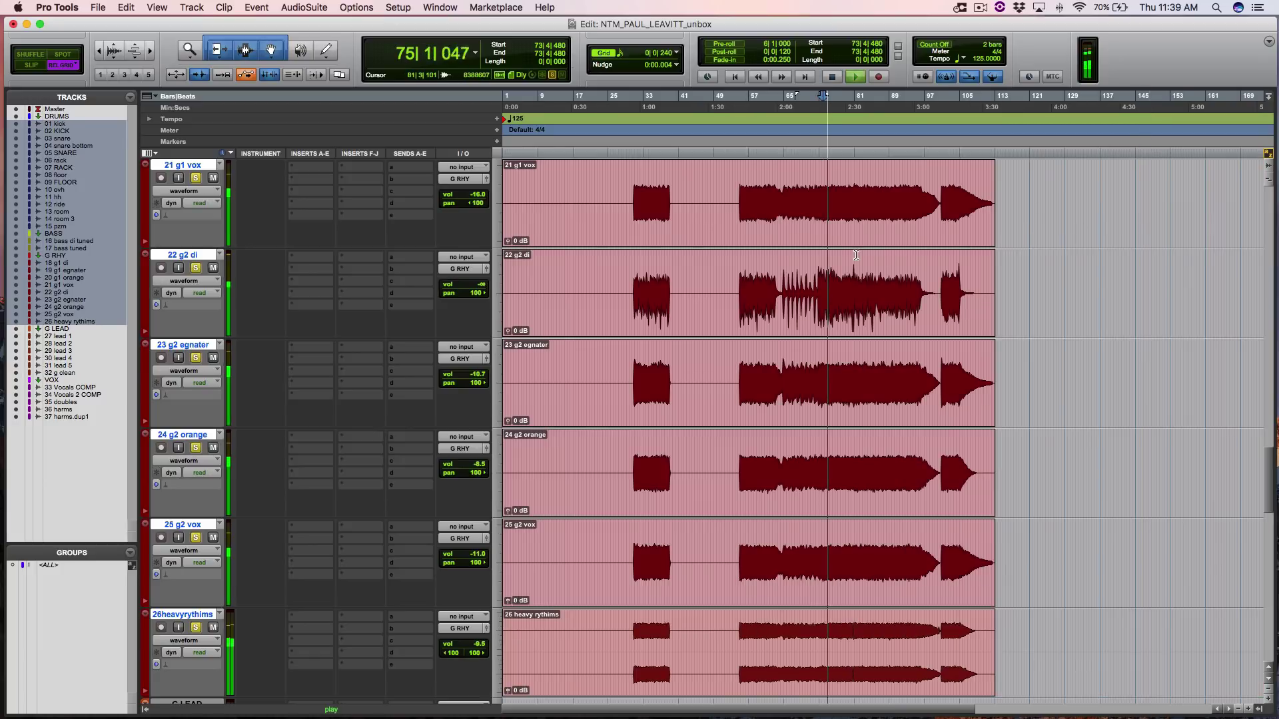
- Stop playback, solo 27 lead 1, and play the lead guitars from bar 7
scroll(865, 257, "down", 5)
key("space")
scroll(855, 255, "down", 3)
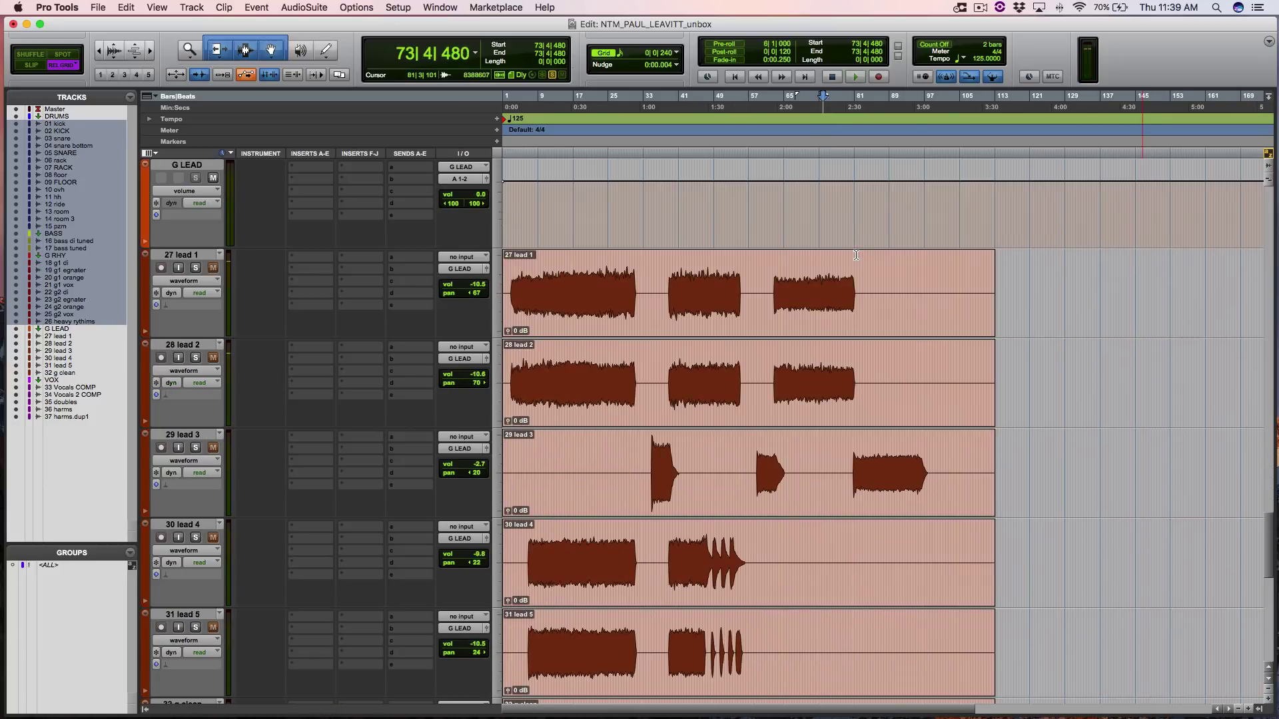
left_click(531, 287)
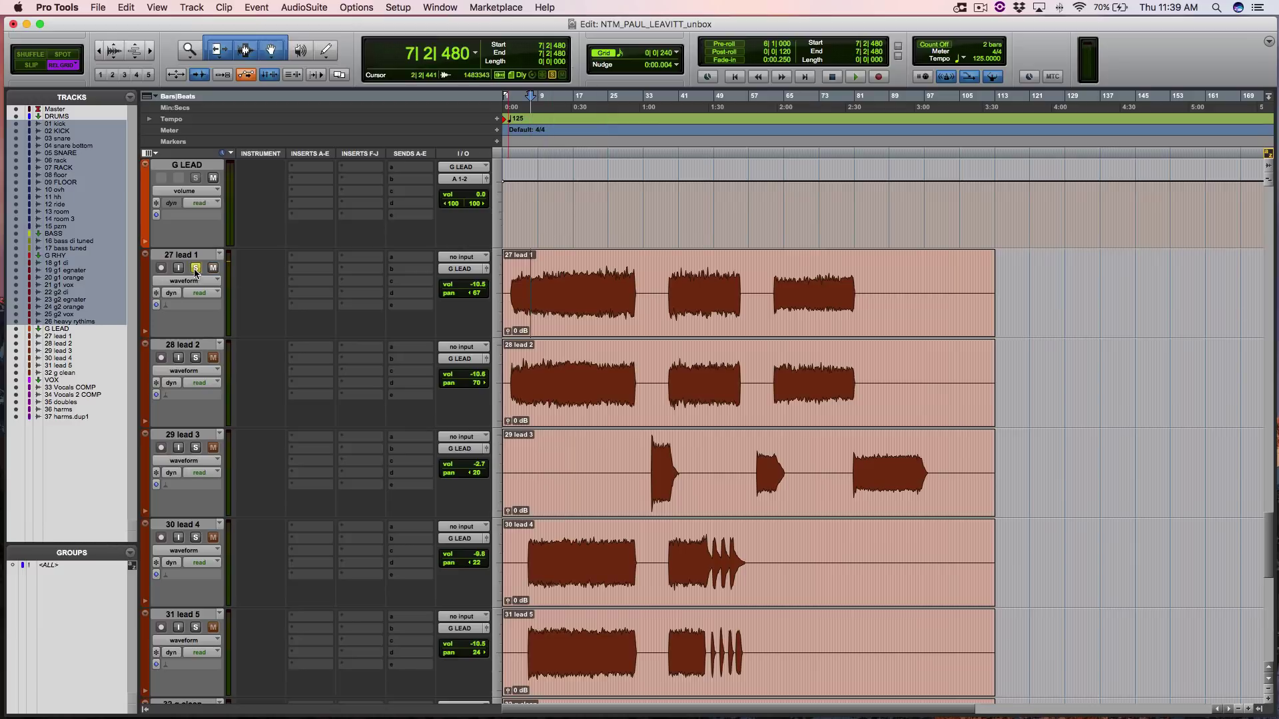
key("space")
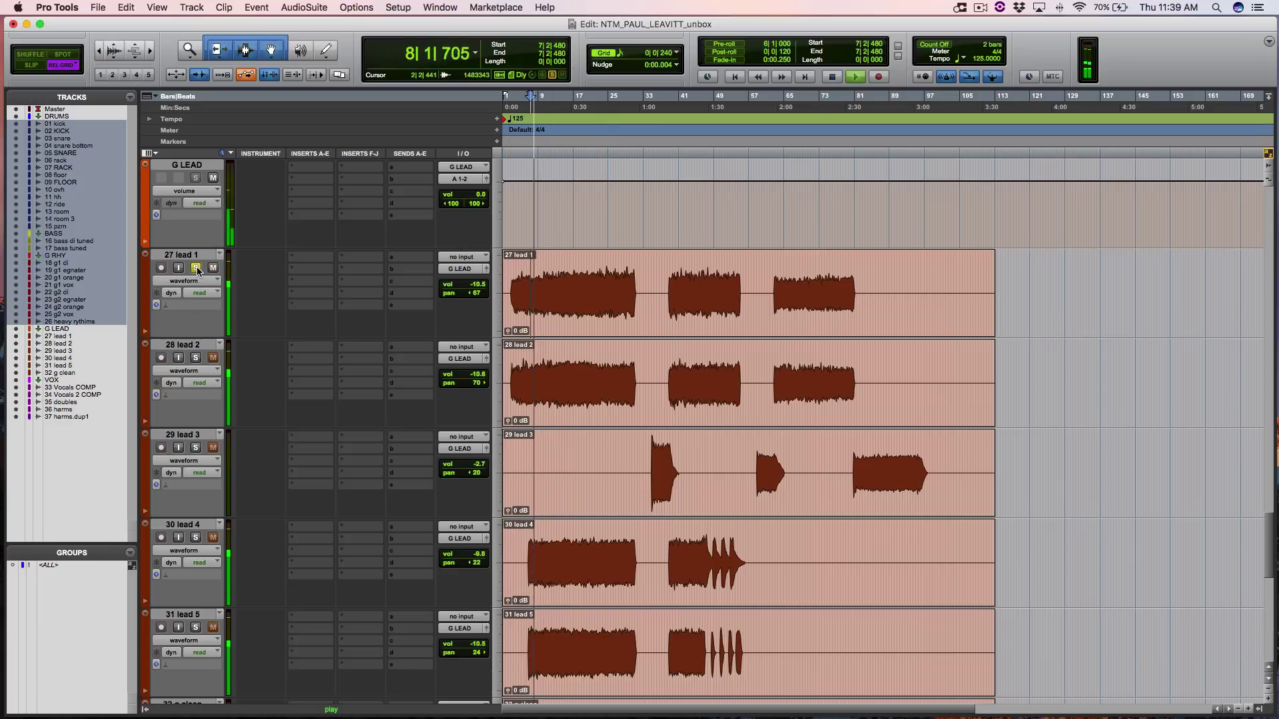
- Add solos on 28 lead 2, 30 lead 4 and 31 lead 5, then stop
left_click(196, 358)
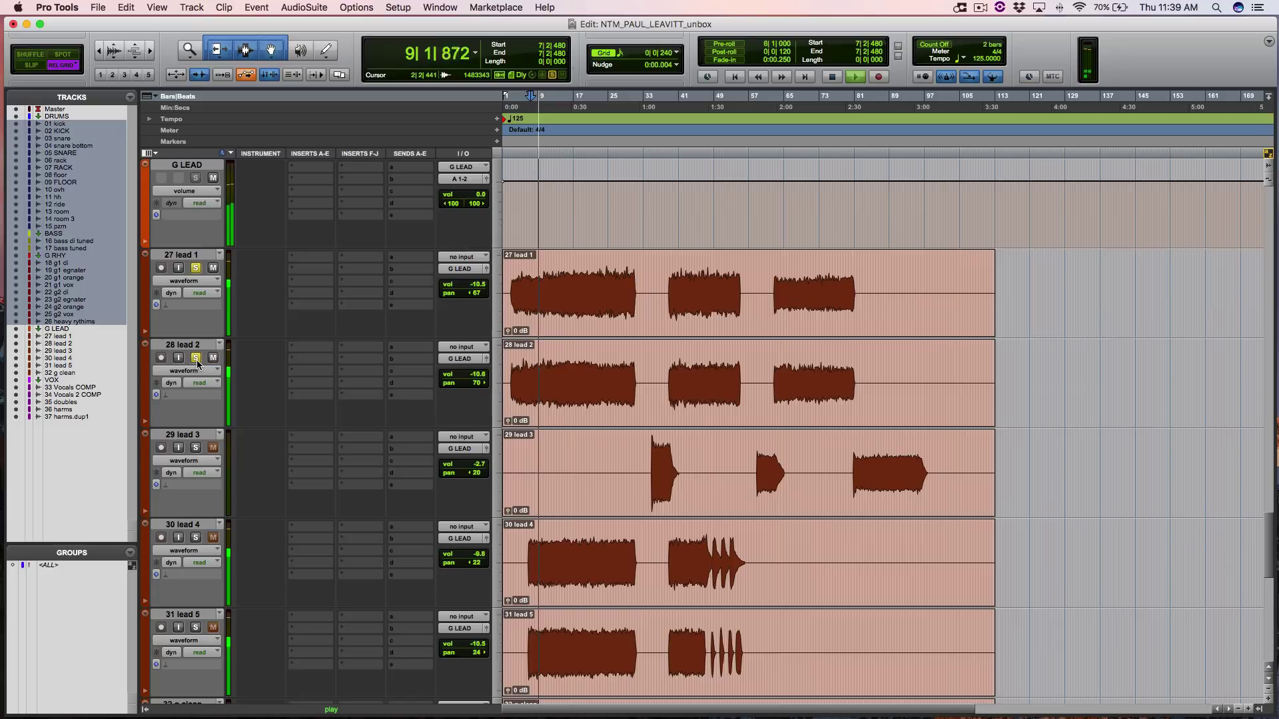
scroll(389, 399, "down", 3)
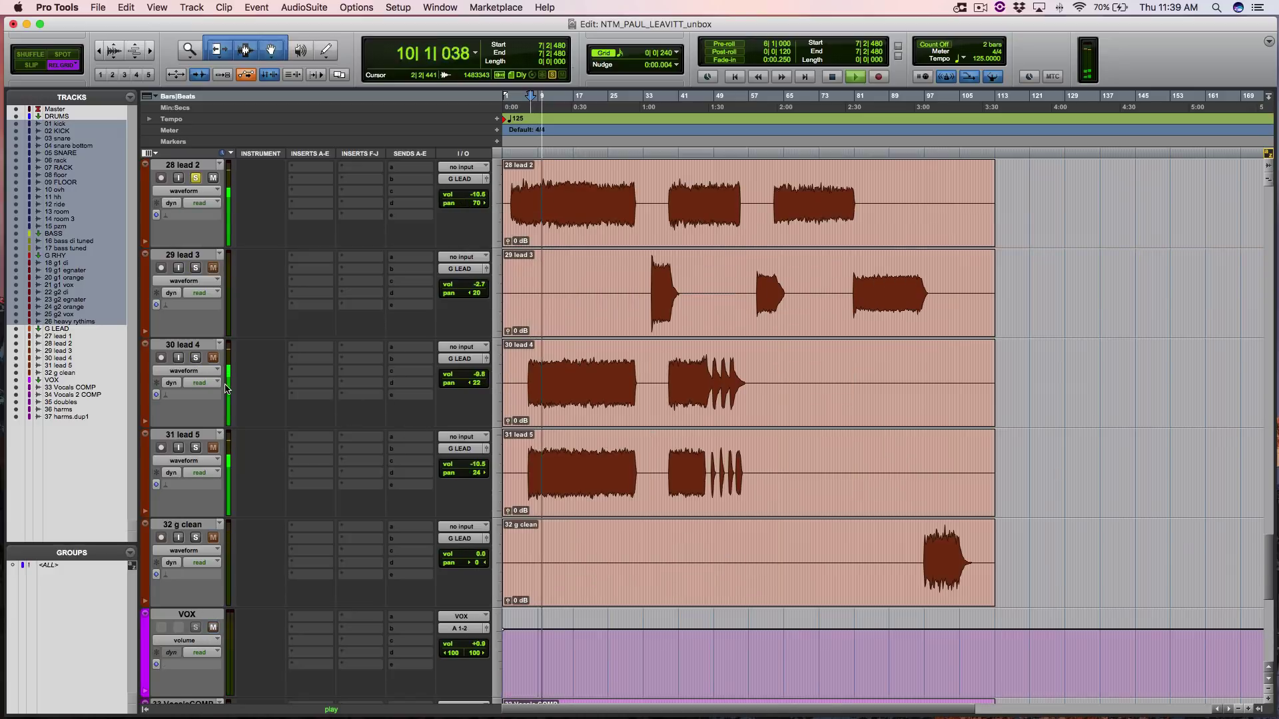
left_click(196, 359)
left_click(196, 447)
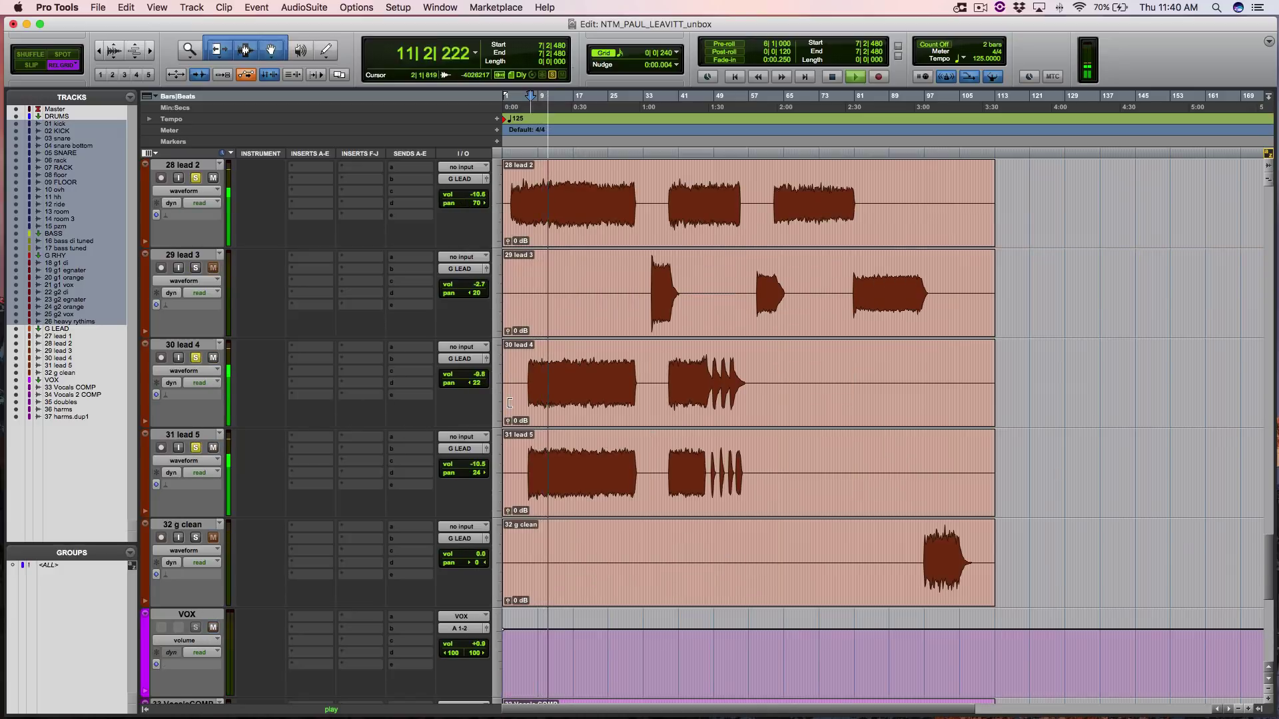
scroll(509, 403, "up", 15)
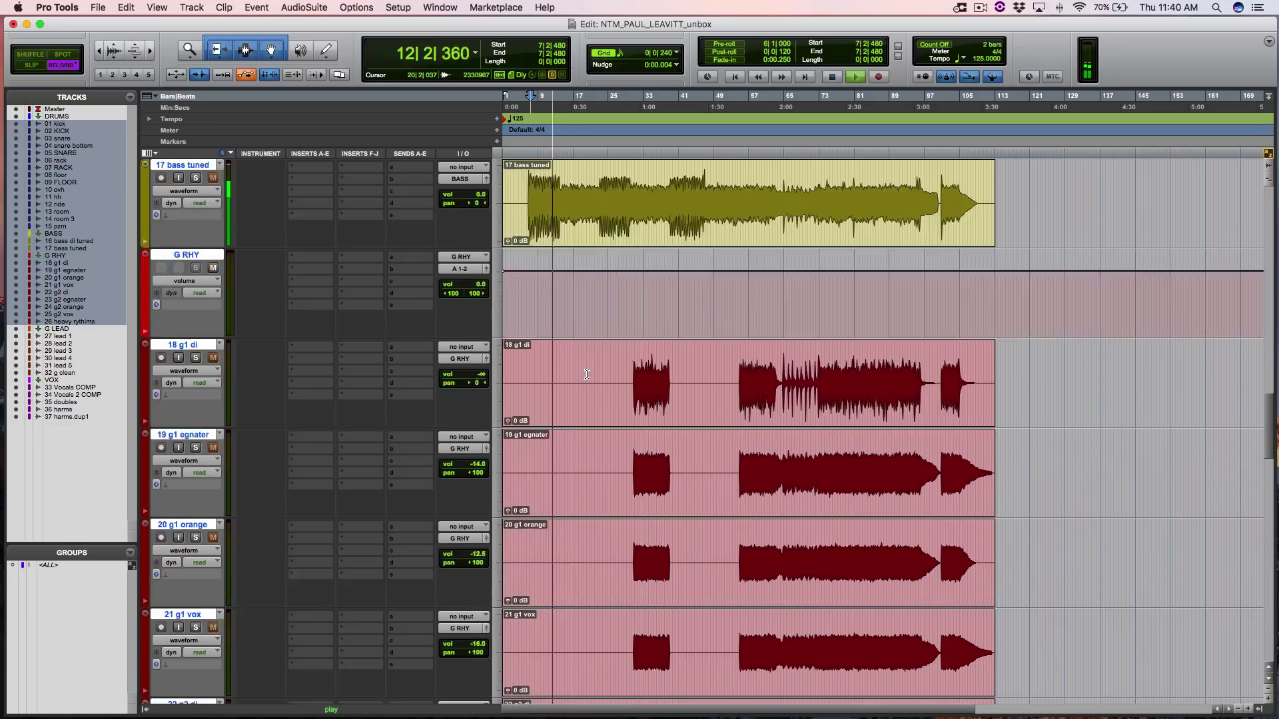
scroll(587, 374, "up", 1)
key("space")
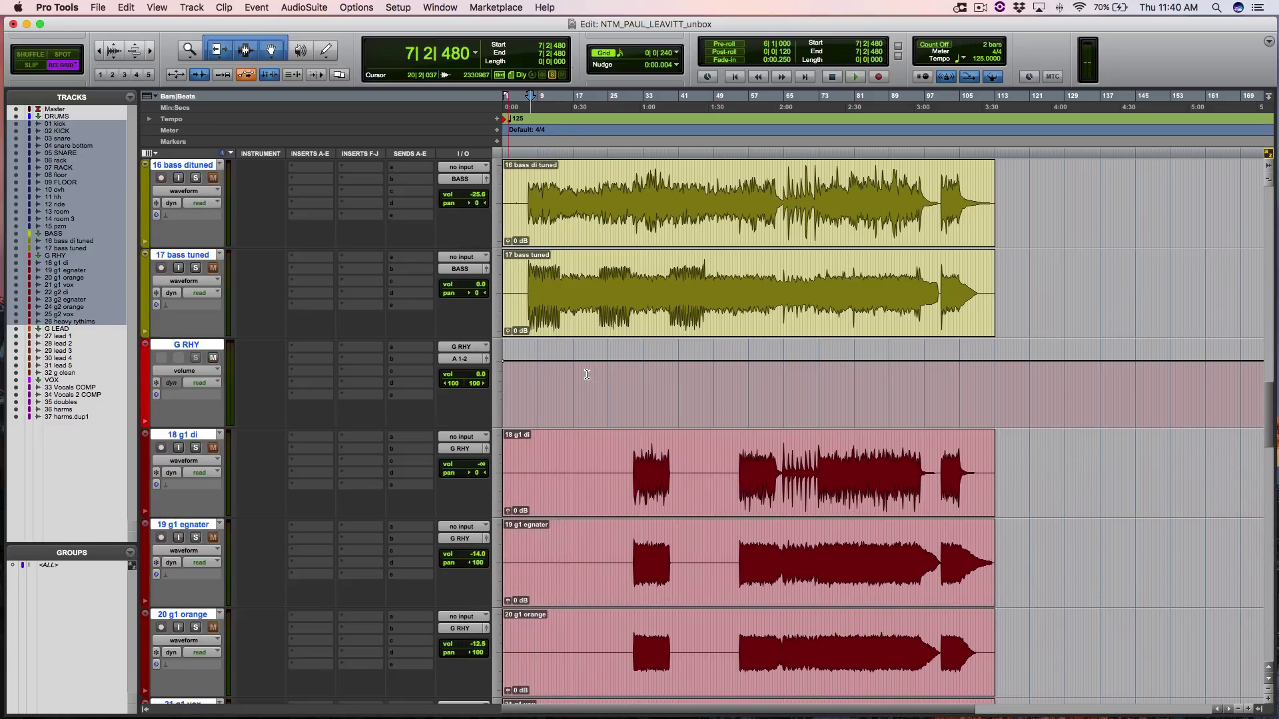
- Select bars 7|2|480 to 21|3|000 on the 30 lead 4 track
scroll(586, 374, "down", 15)
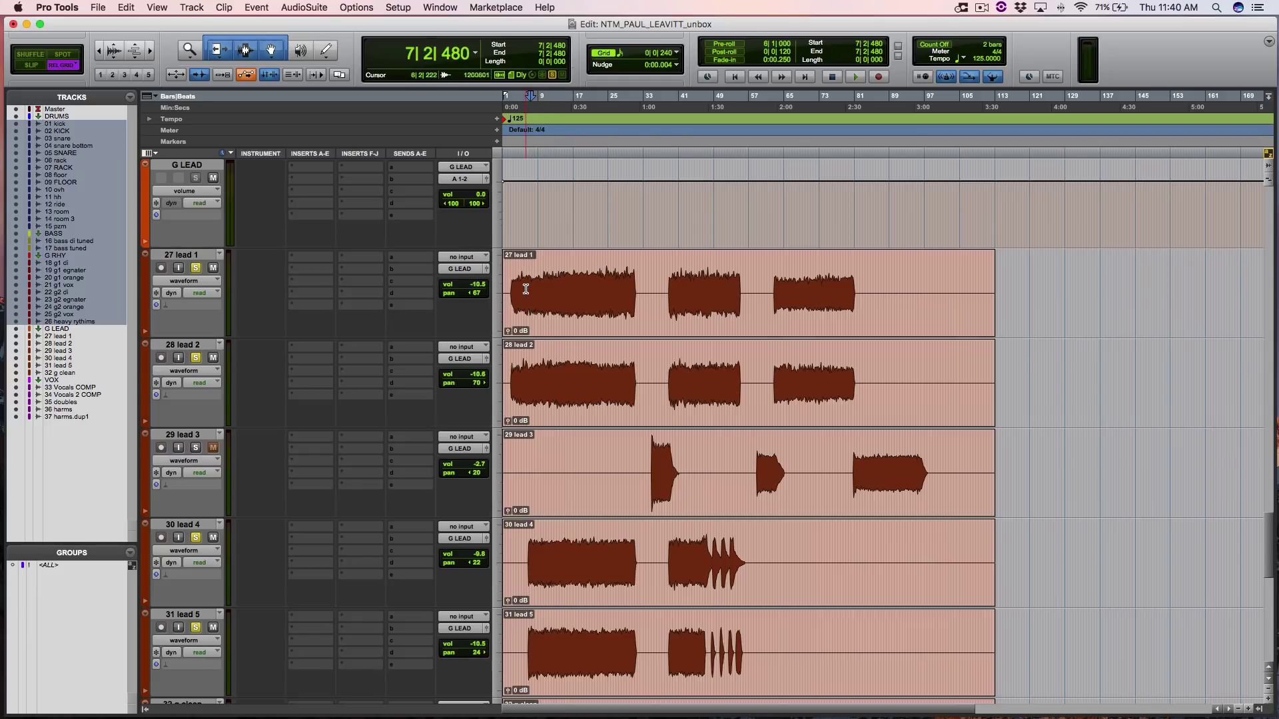
left_click_drag(525, 293, 579, 295)
left_click_drag(530, 552, 592, 556)
scroll(621, 438, "up", 5)
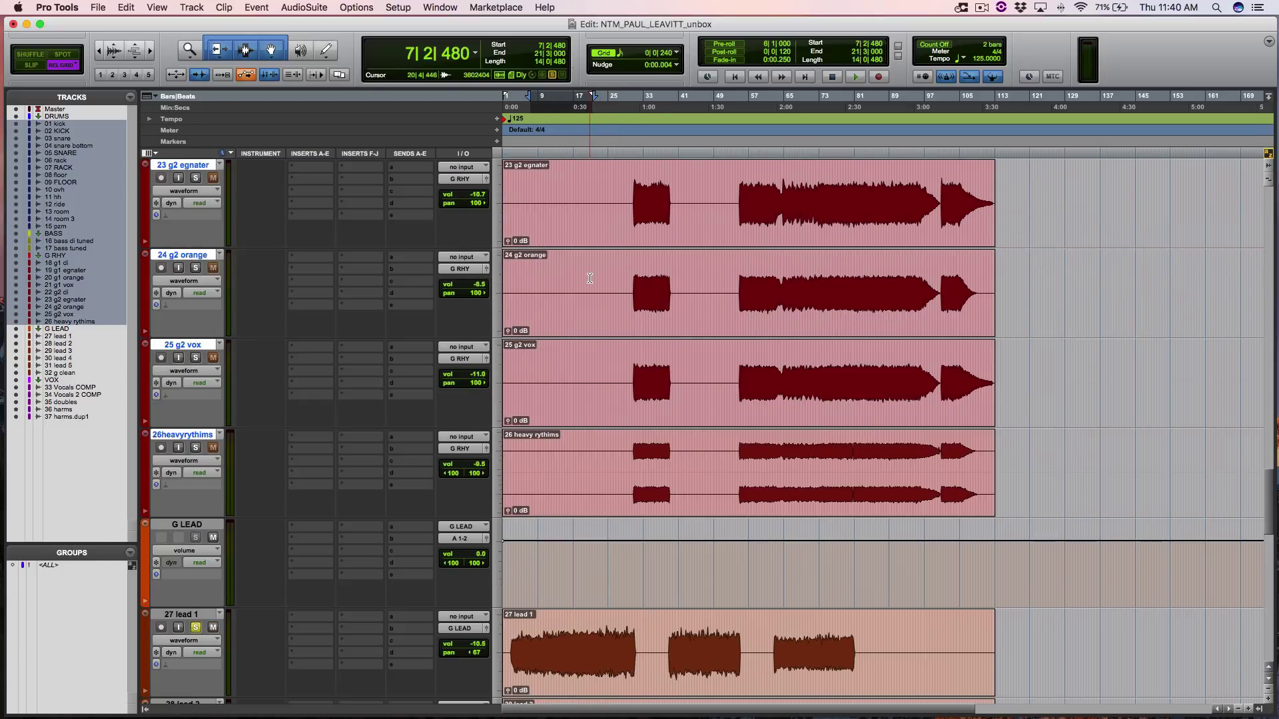
scroll(590, 279, "down", 2)
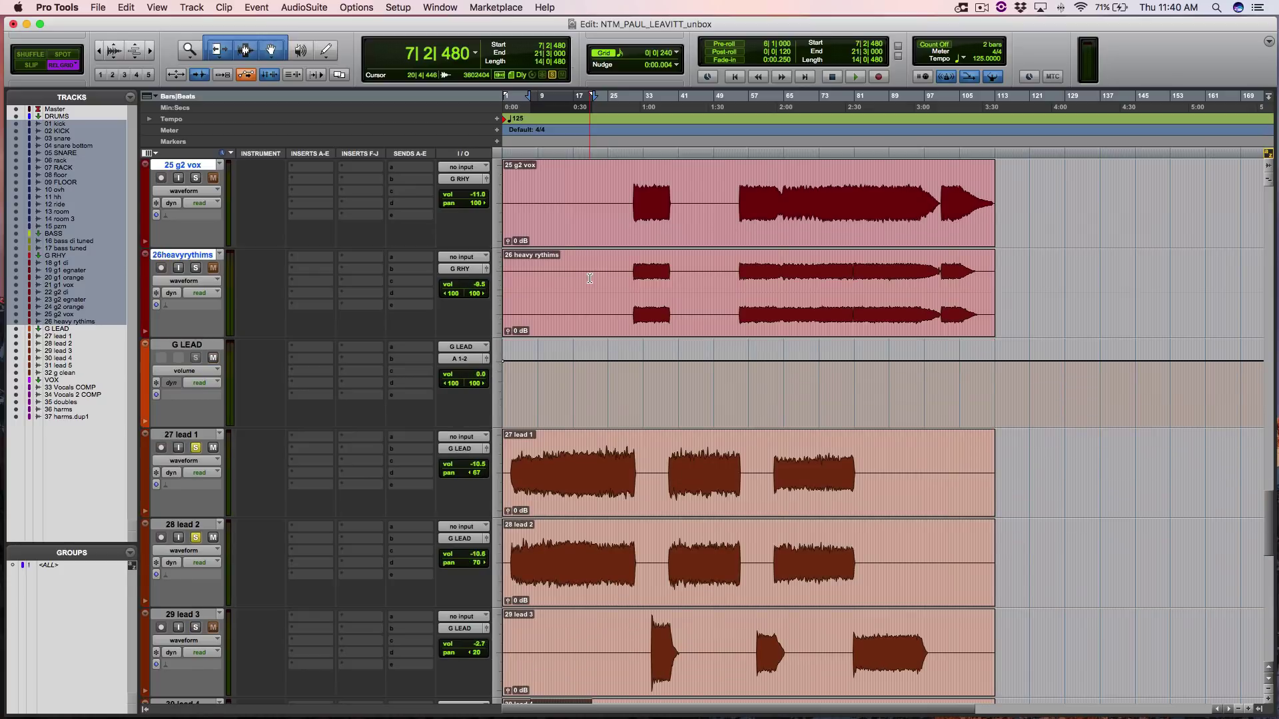
scroll(589, 279, "down", 3)
scroll(590, 278, "up", 1)
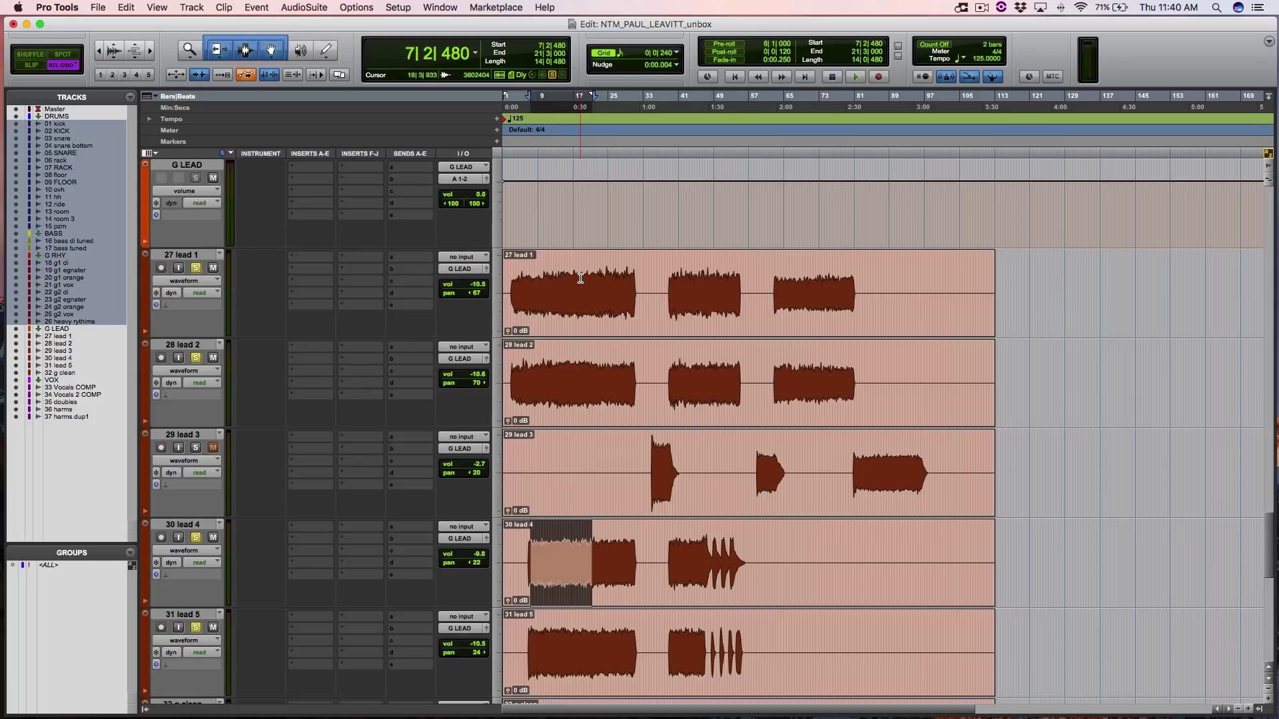
- Play the soloed leads briefly from bar 18
left_click(580, 278)
key("space")
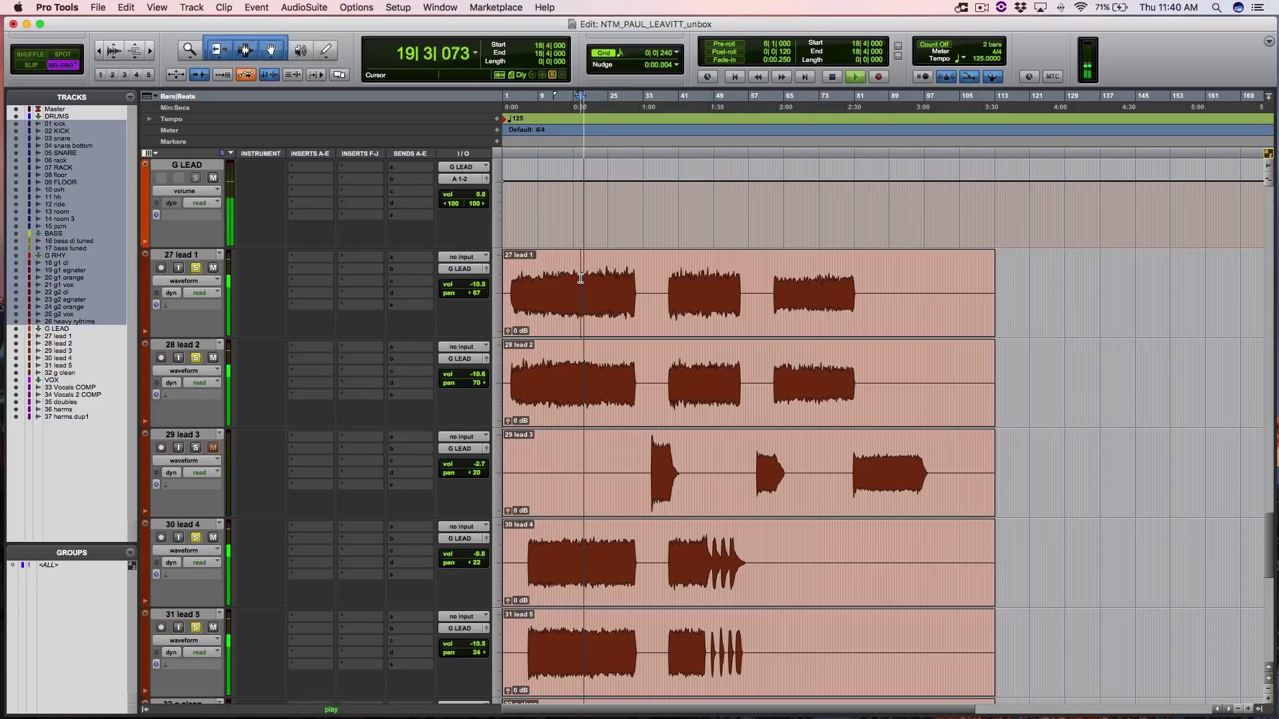
key("space")
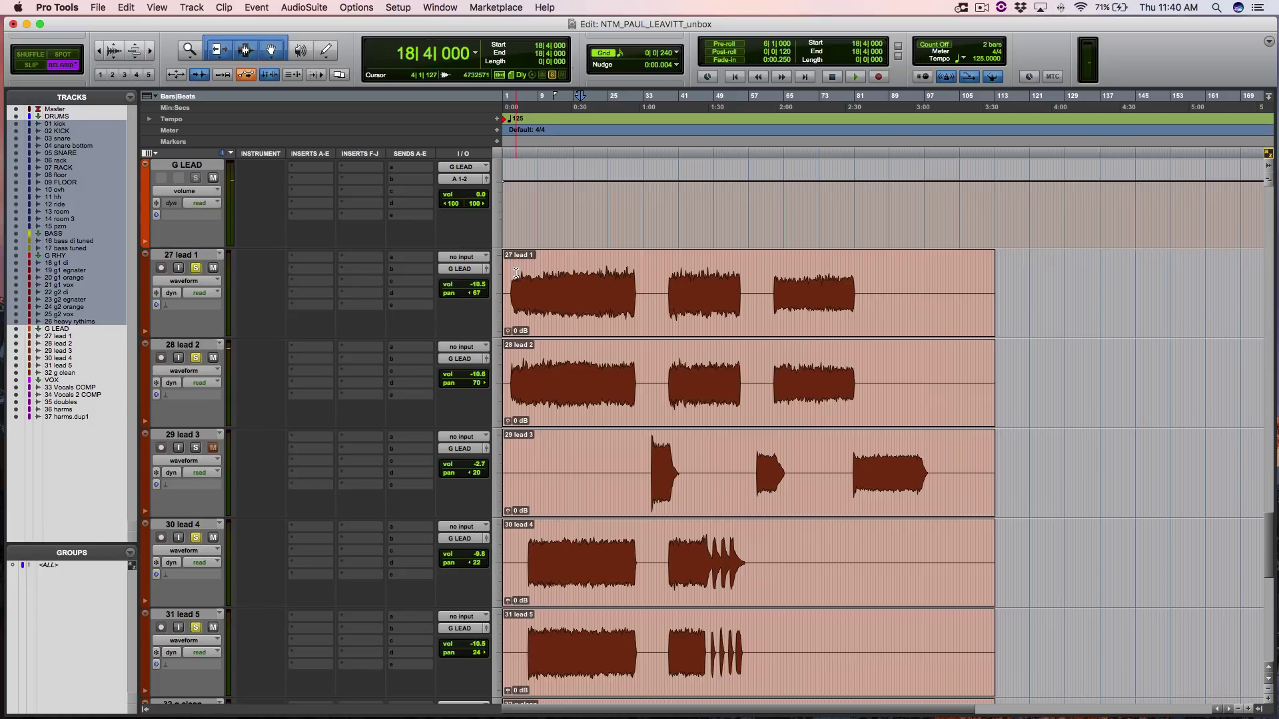
- Select the opening passage of 30 lead 4 and play it
left_click_drag(516, 273, 623, 366)
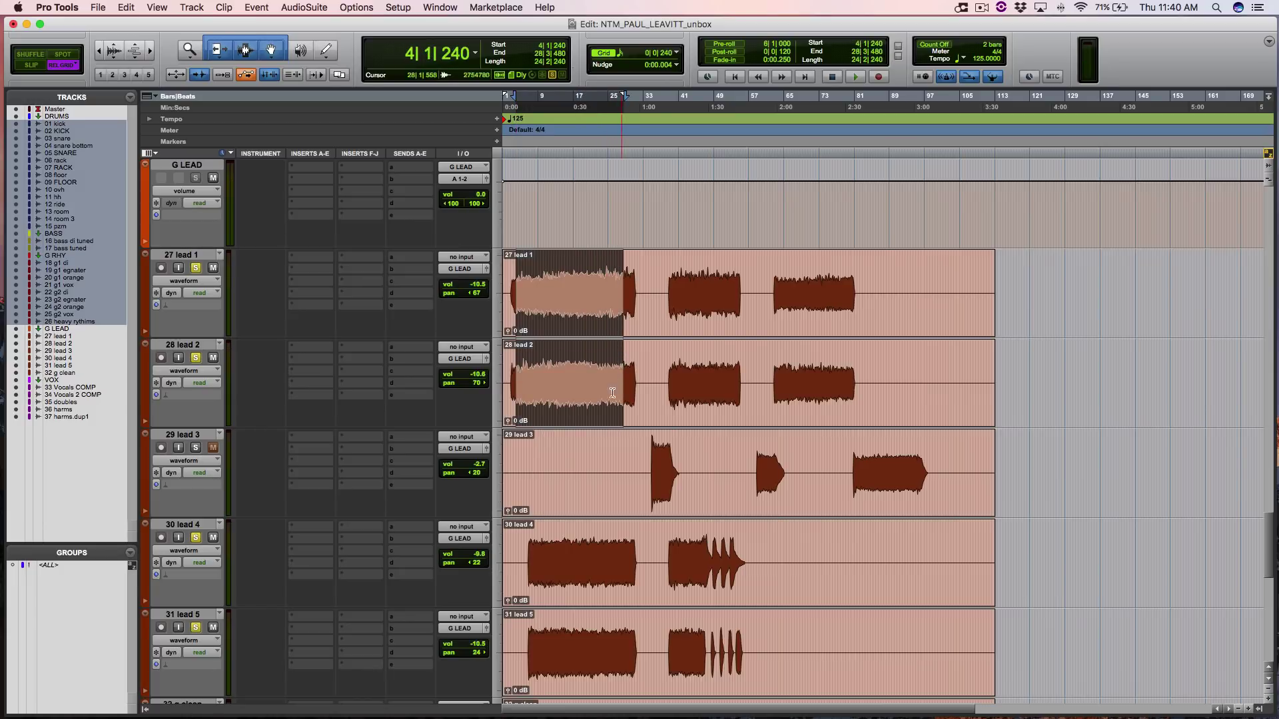
left_click_drag(538, 541, 623, 547)
scroll(623, 546, "down", 10)
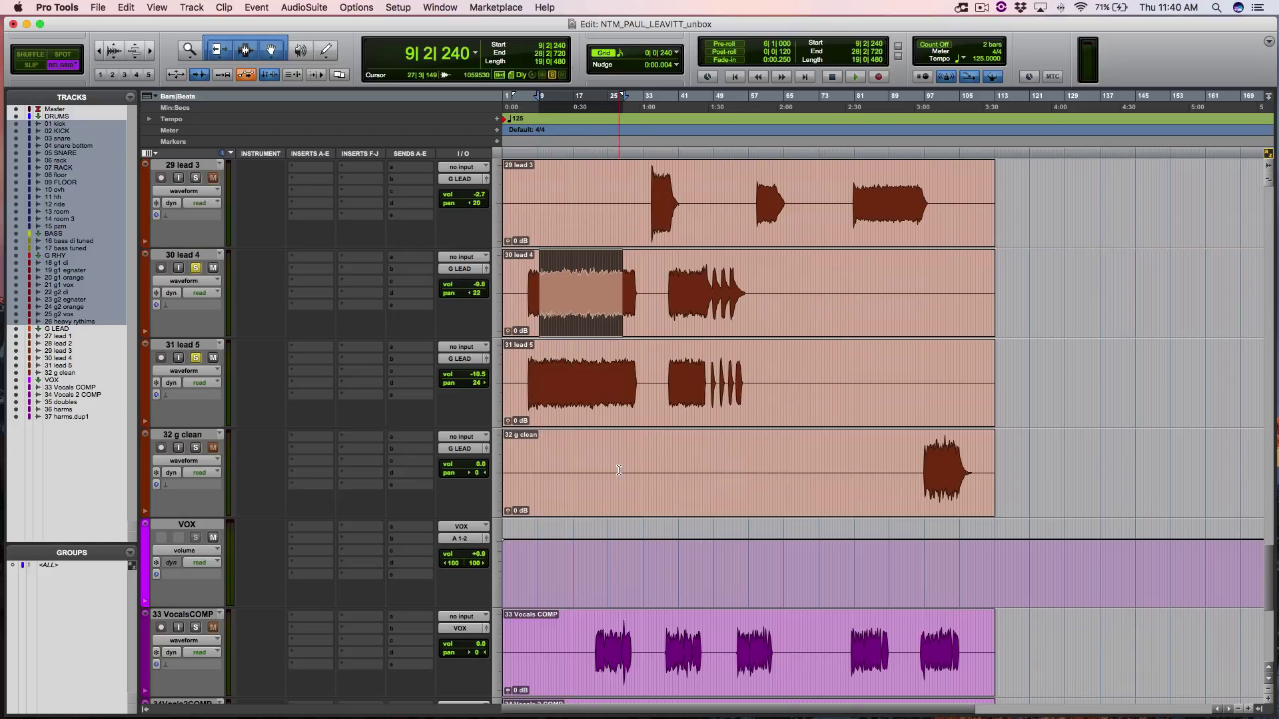
scroll(612, 439, "up", 12)
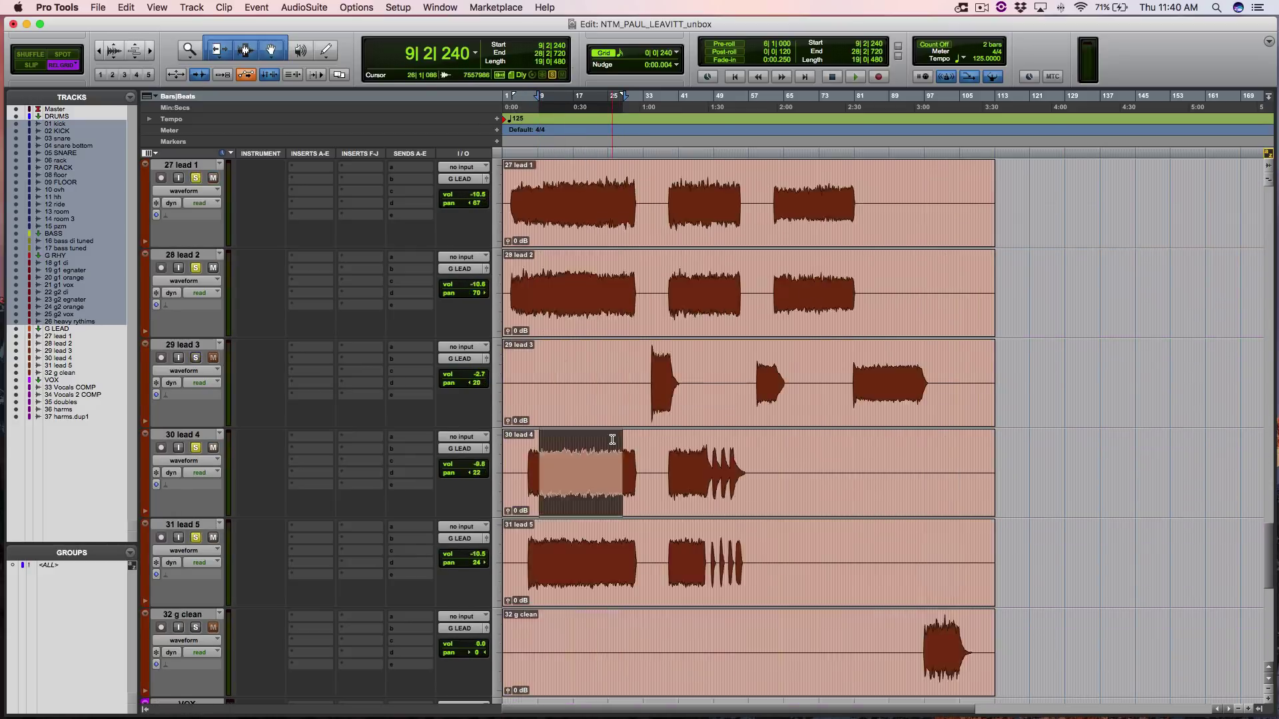
scroll(610, 439, "up", 5)
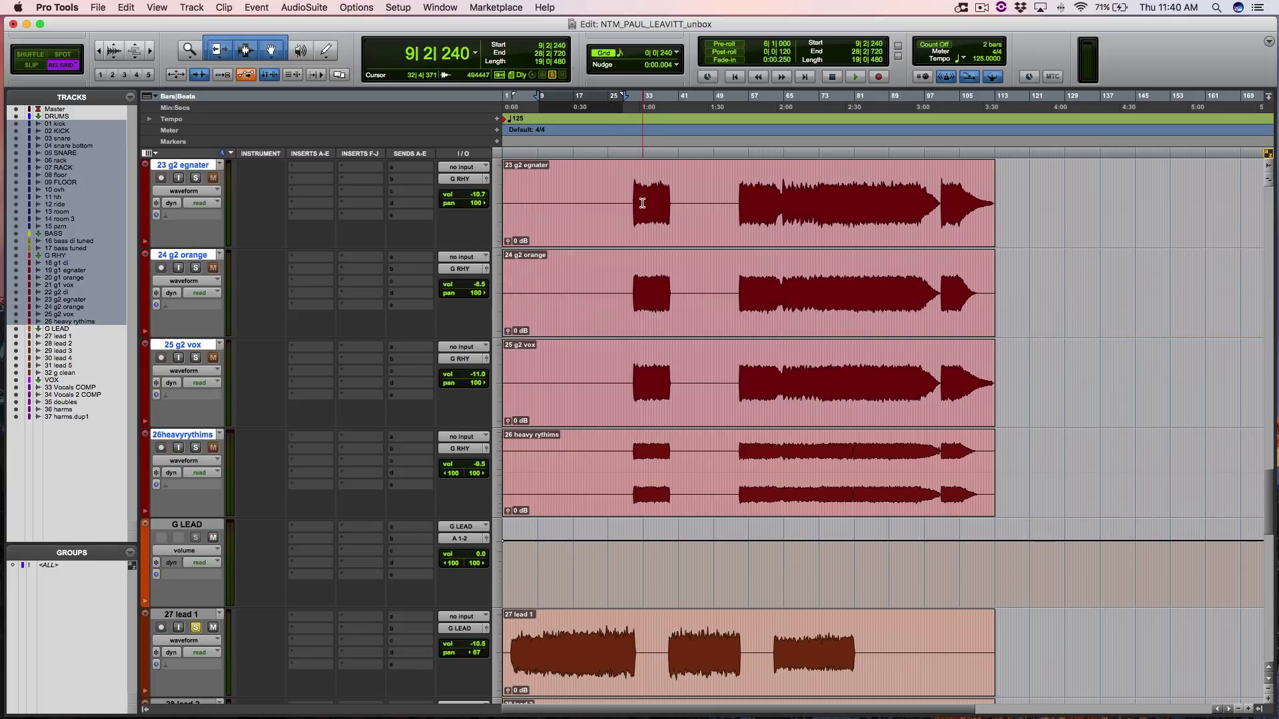
scroll(659, 506, "down", 7)
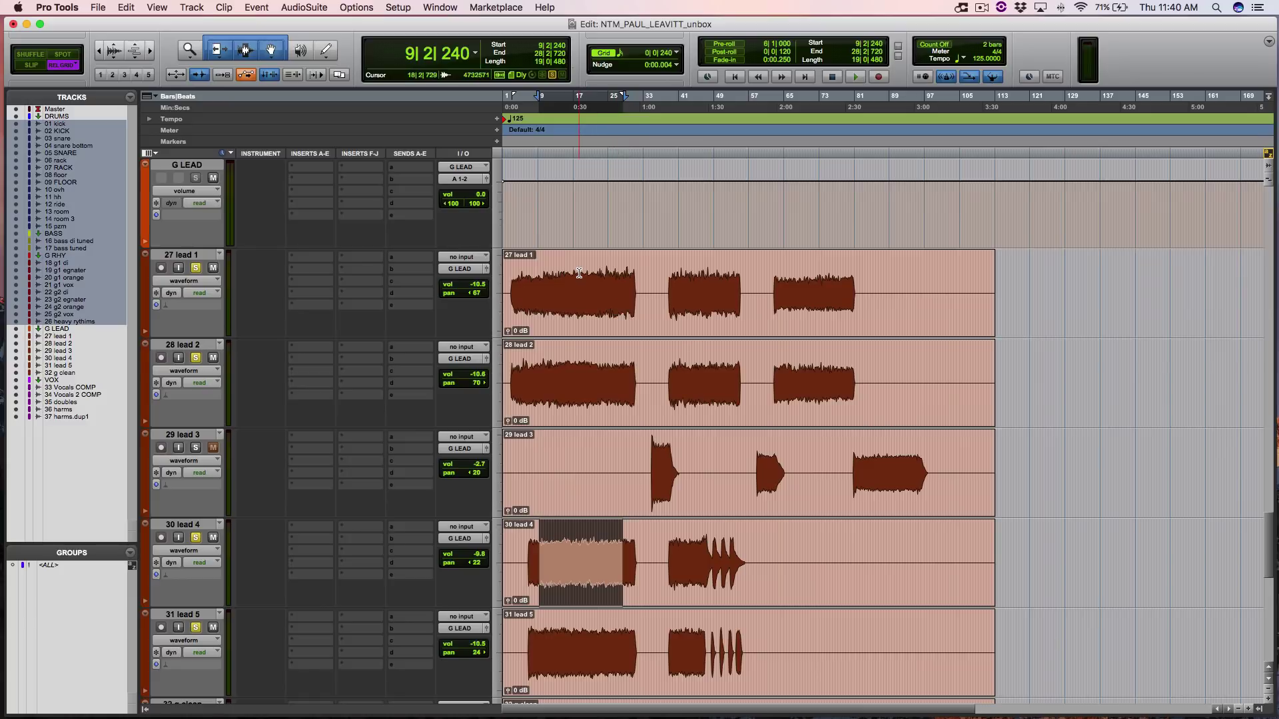
key("space")
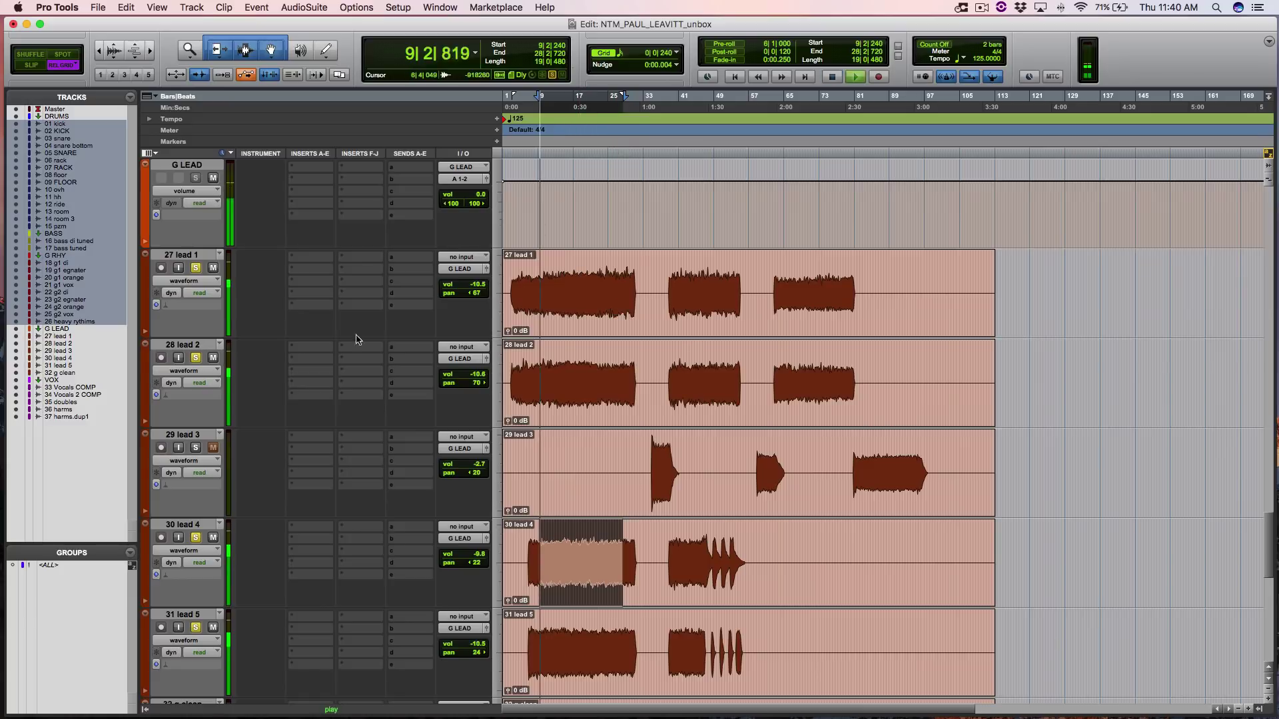
key("space")
- Audition the leads from bar 35 on lead 3 and bar 41 on lead 4
left_click(653, 439)
key("space")
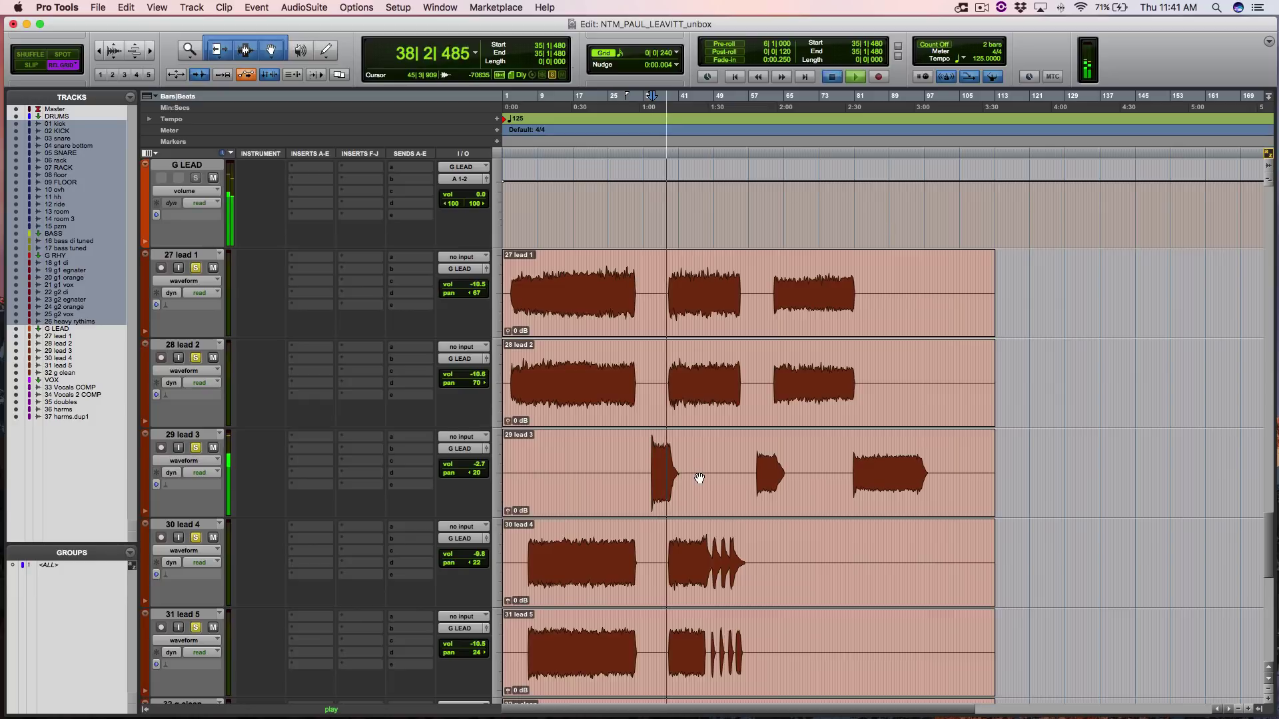
key("space")
scroll(699, 478, "down", 2)
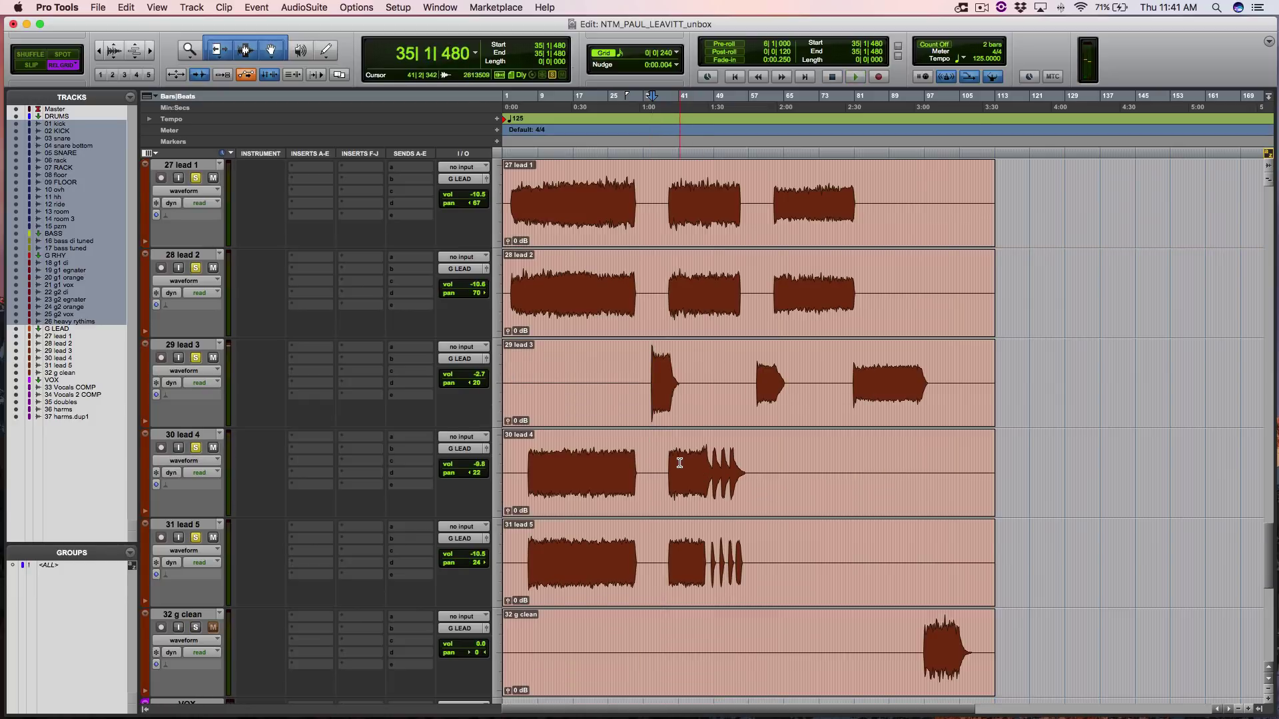
left_click(680, 462)
key("space")
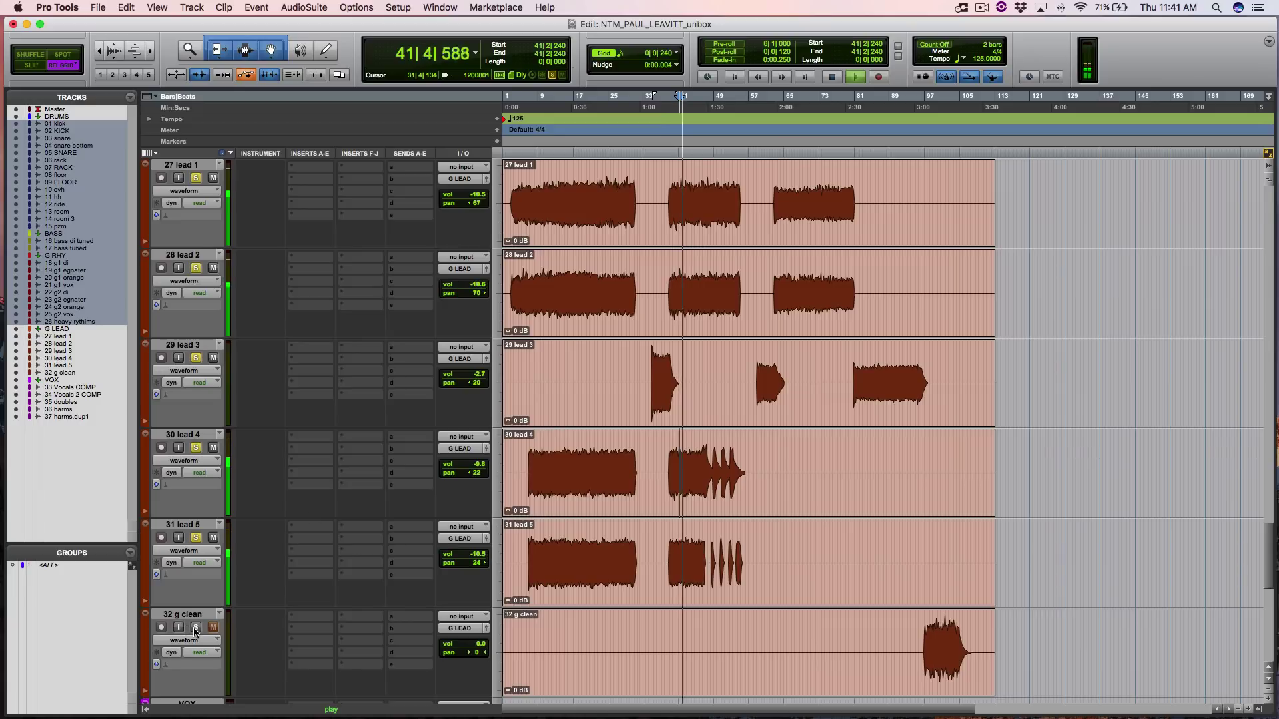
key("space")
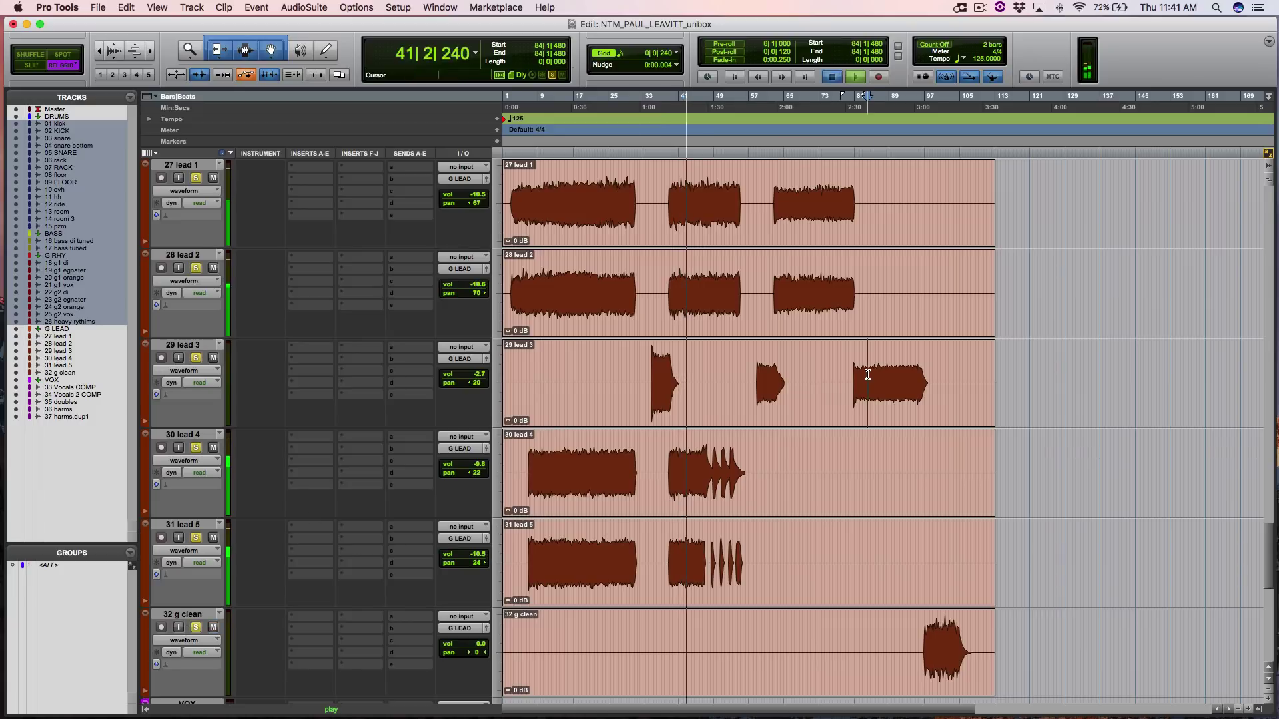
- Audition the leads from bar 84, then from bar 98 at the 32 g clean clip
left_click(869, 381)
key("space")
scroll(941, 519, "down", 3)
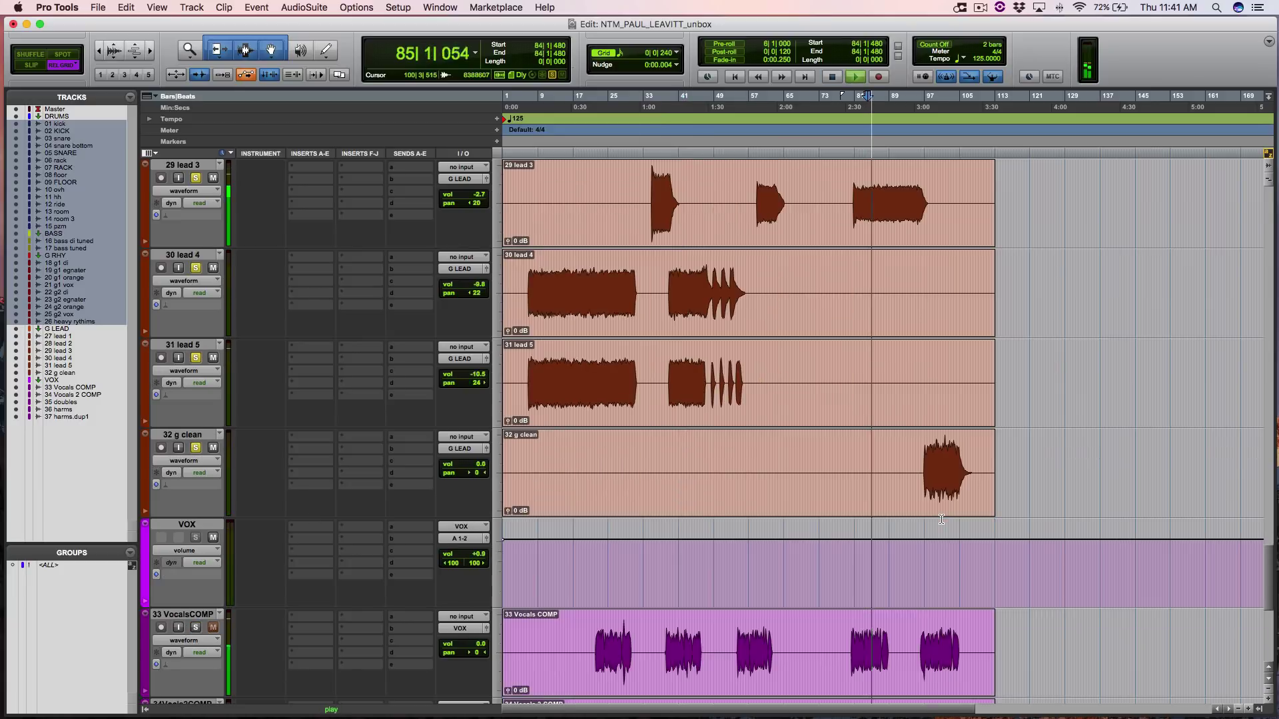
scroll(936, 496, "up", 2)
key("space")
left_click(929, 540)
key("space")
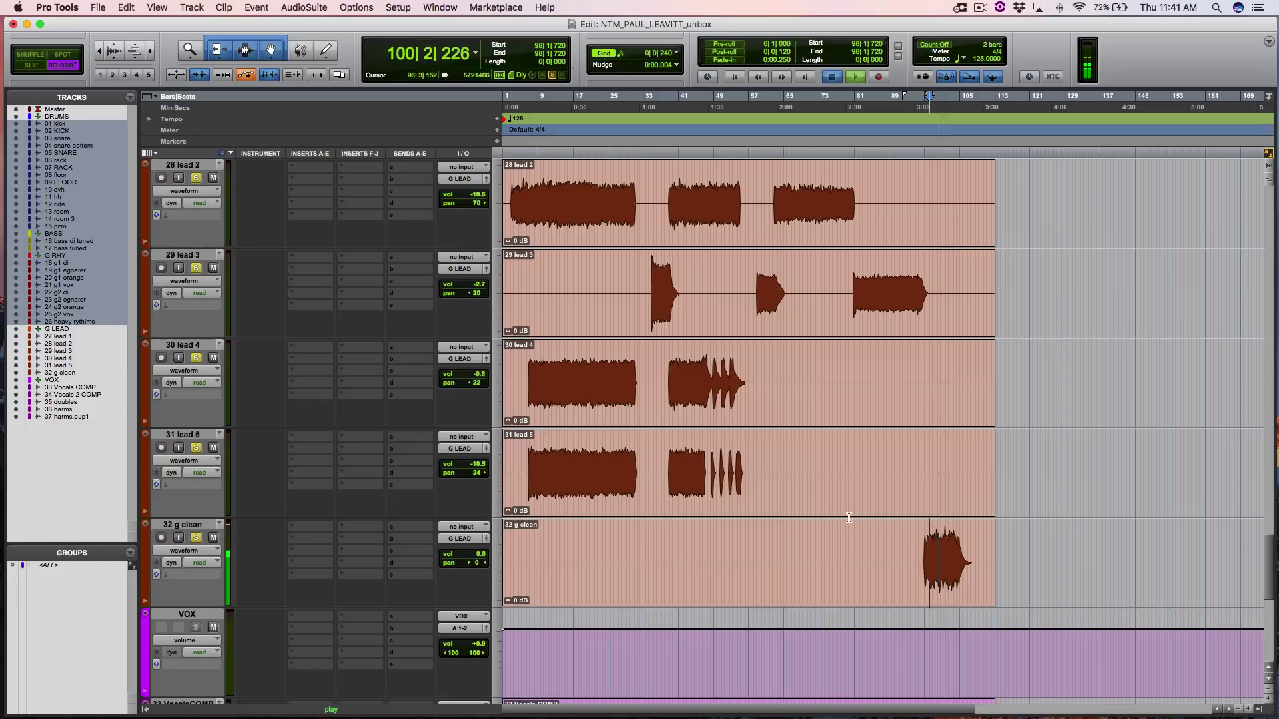
key("space")
scroll(440, 457, "up", 3)
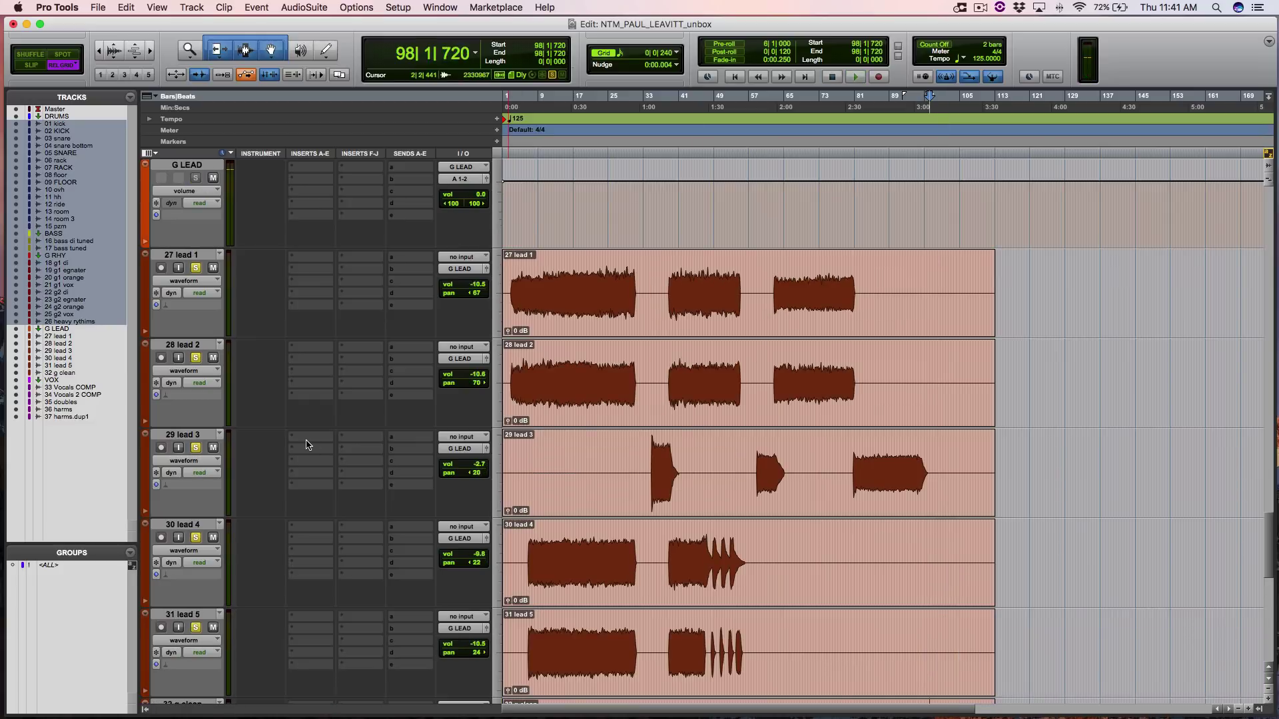
- Play the whole session from 8|3|240 on the kick track
scroll(307, 445, "up", 12)
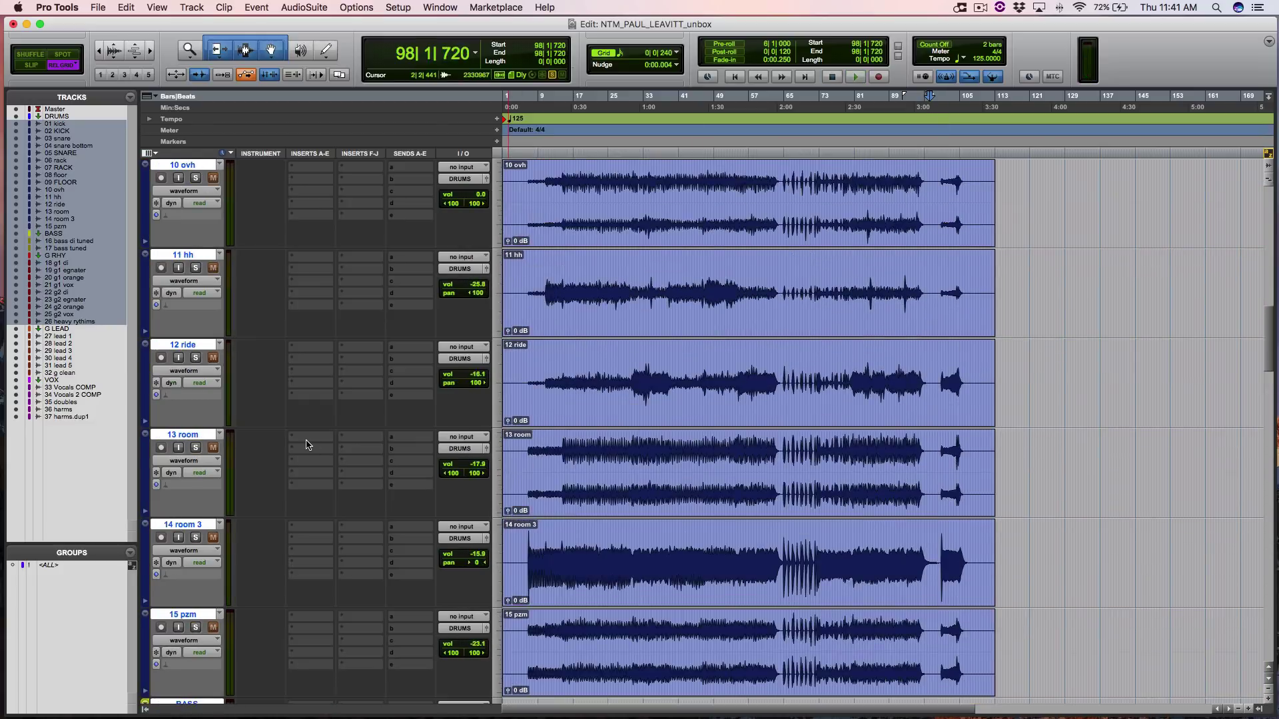
scroll(306, 445, "up", 10)
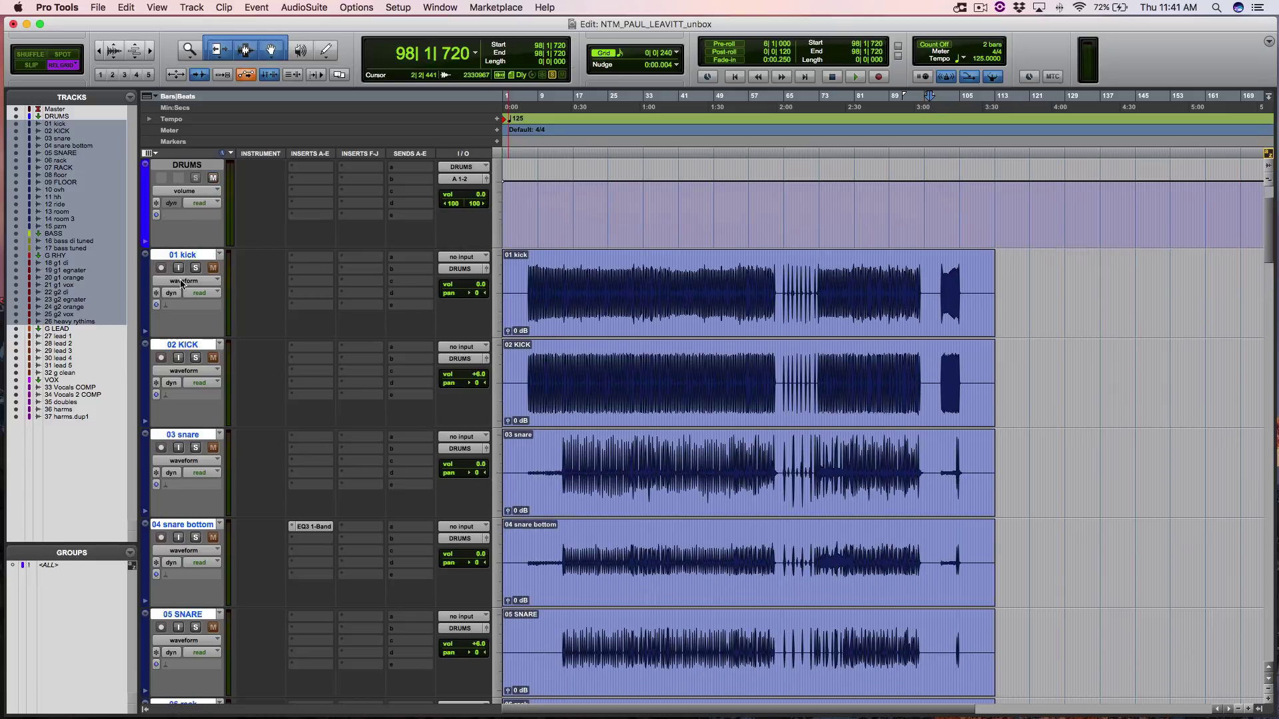
left_click(197, 269, "alt")
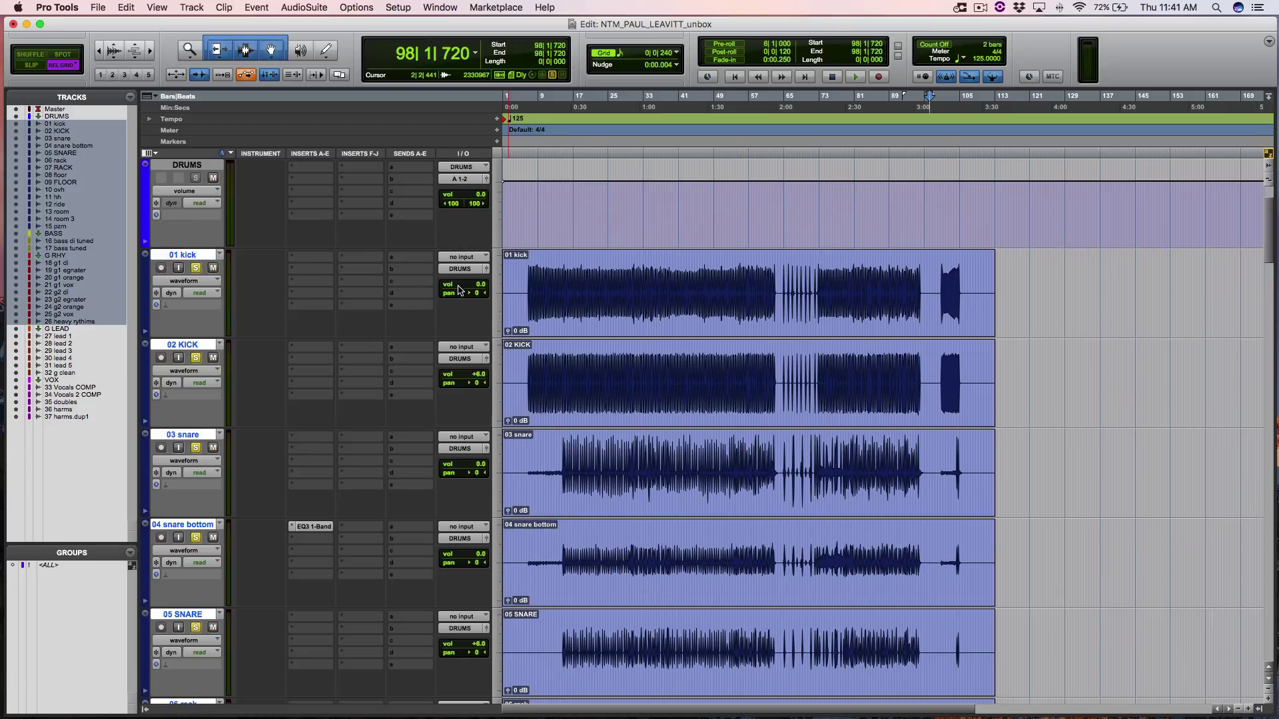
left_click(536, 278)
key("space")
scroll(584, 303, "down", 20)
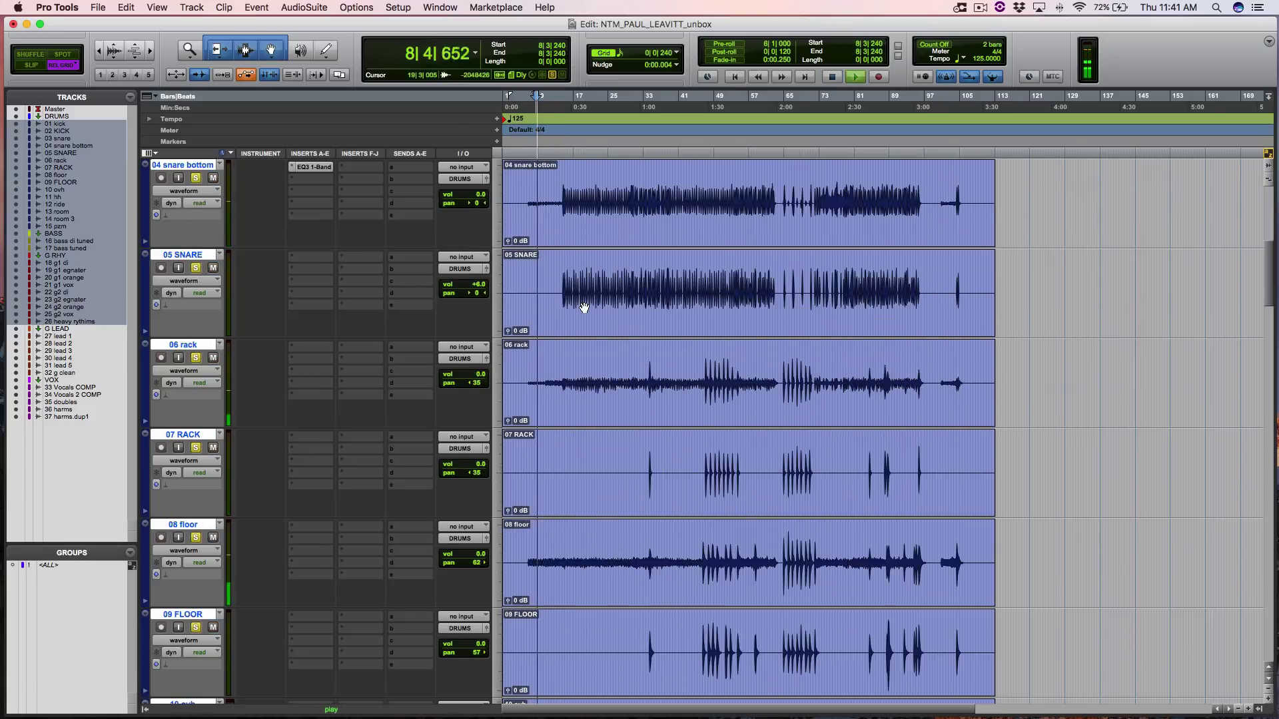
scroll(584, 307, "down", 7)
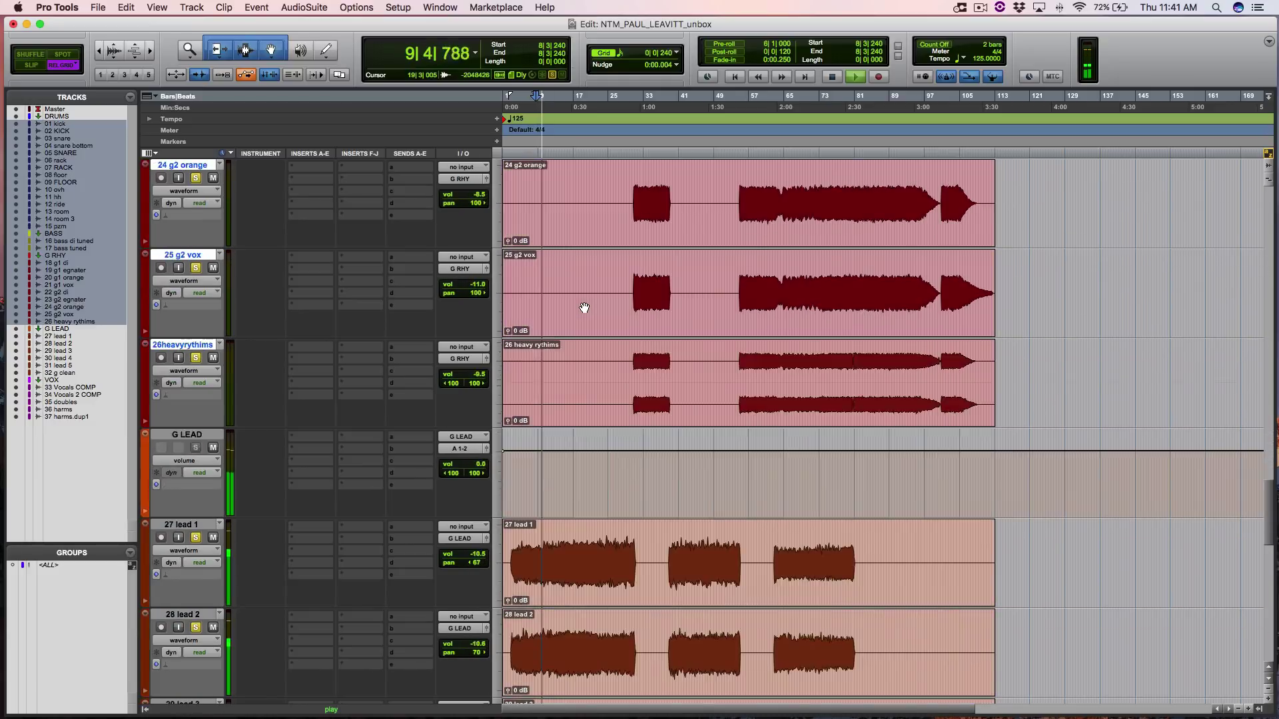
scroll(584, 308, "up", 5)
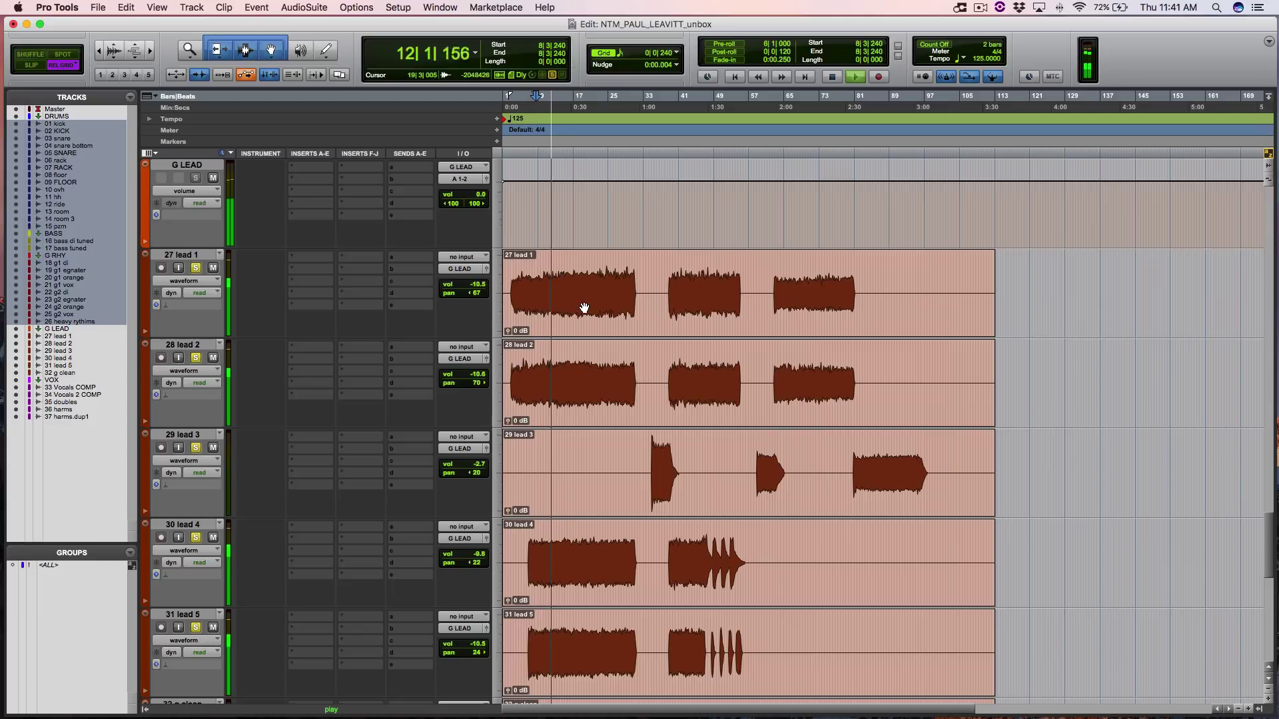
- Zoom the timeline in one step during playback, then stop back at 8|3|240
key("super+bracketright")
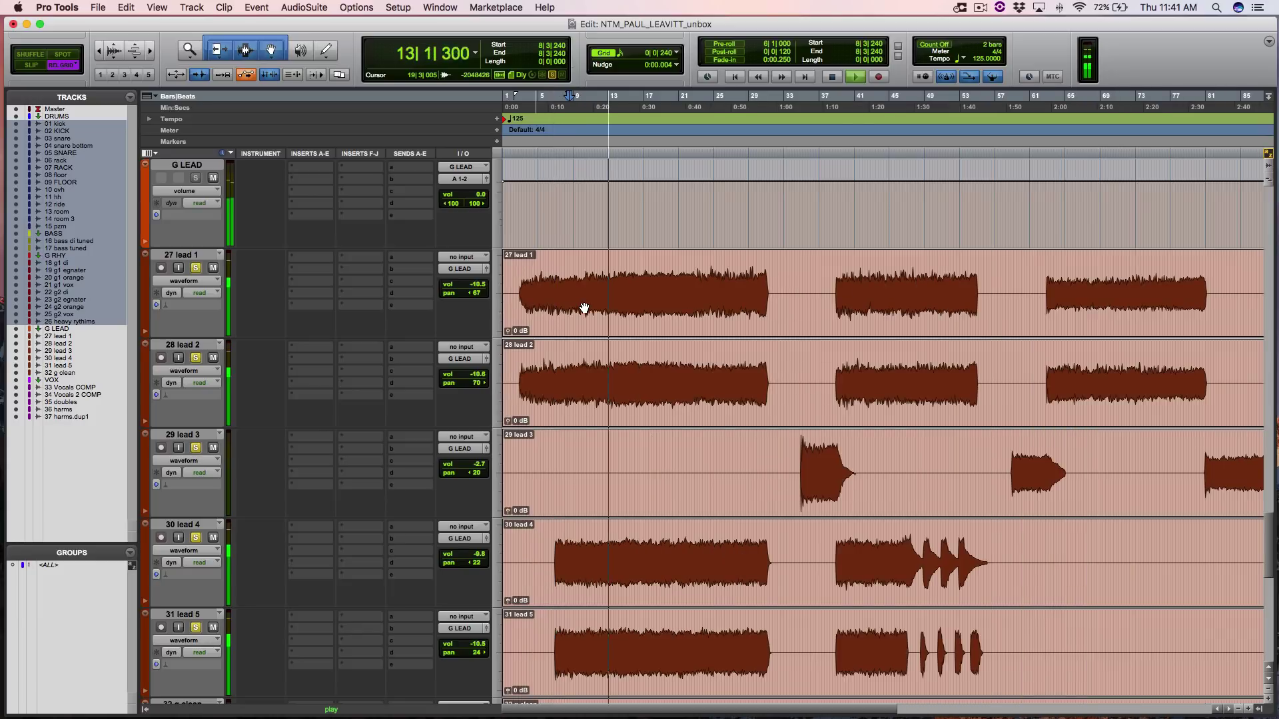
scroll(648, 336, "down", 8)
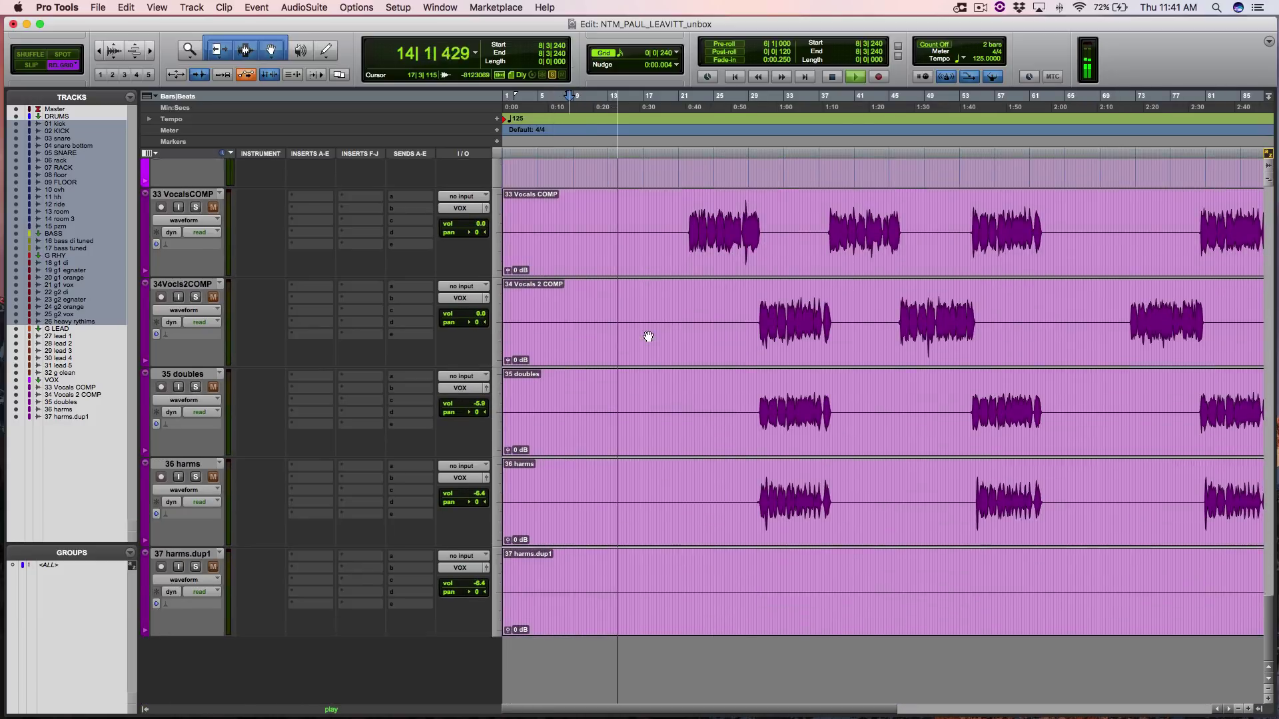
scroll(648, 337, "up", 2)
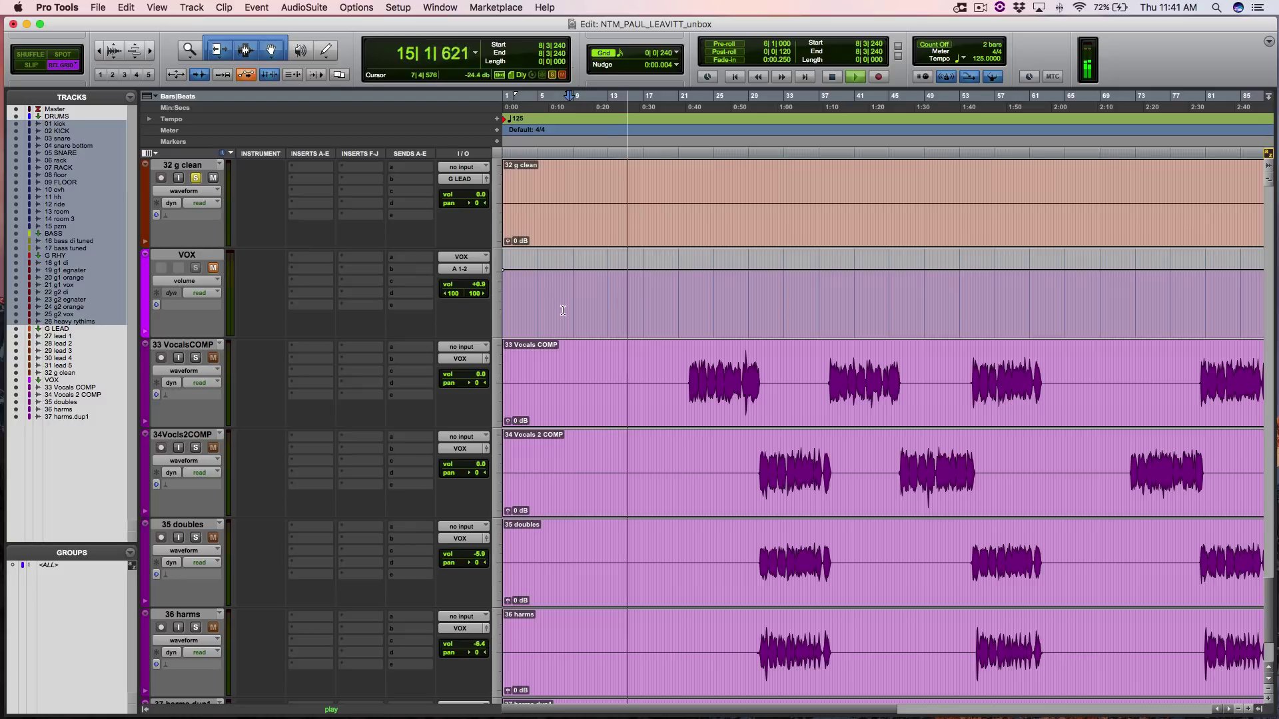
scroll(678, 335, "up", 4)
scroll(678, 335, "up", 3)
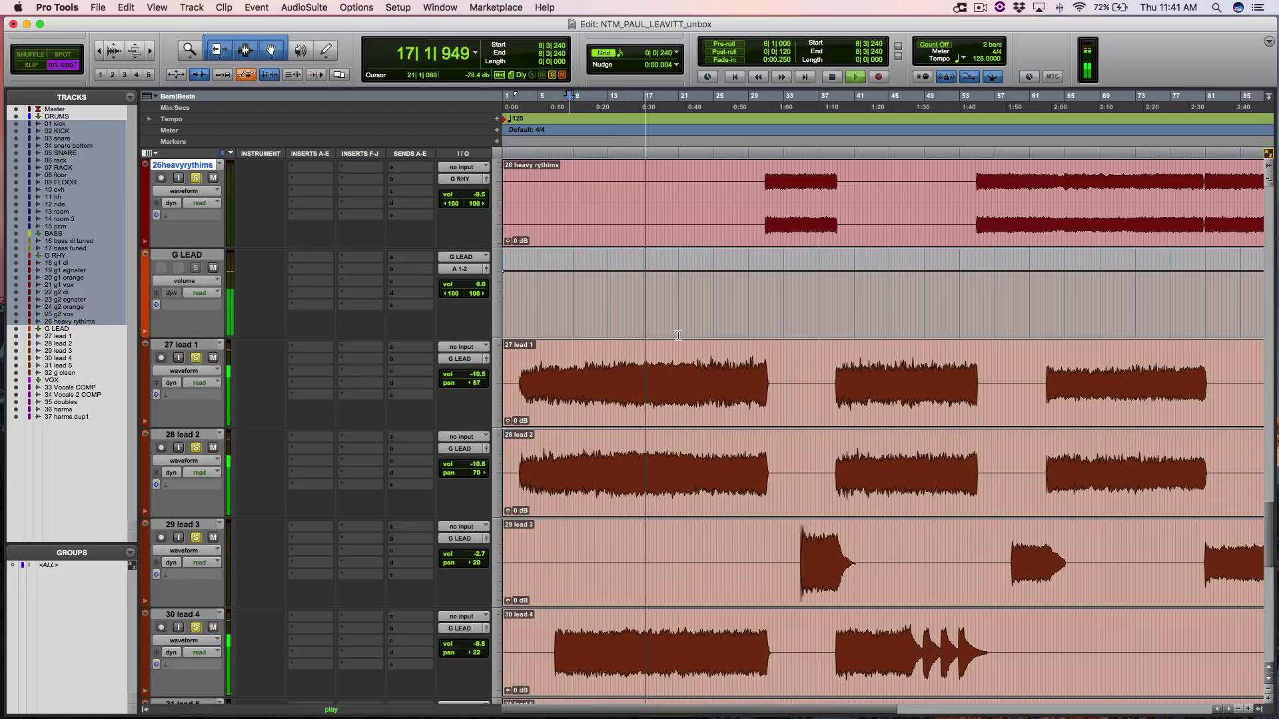
key("space")
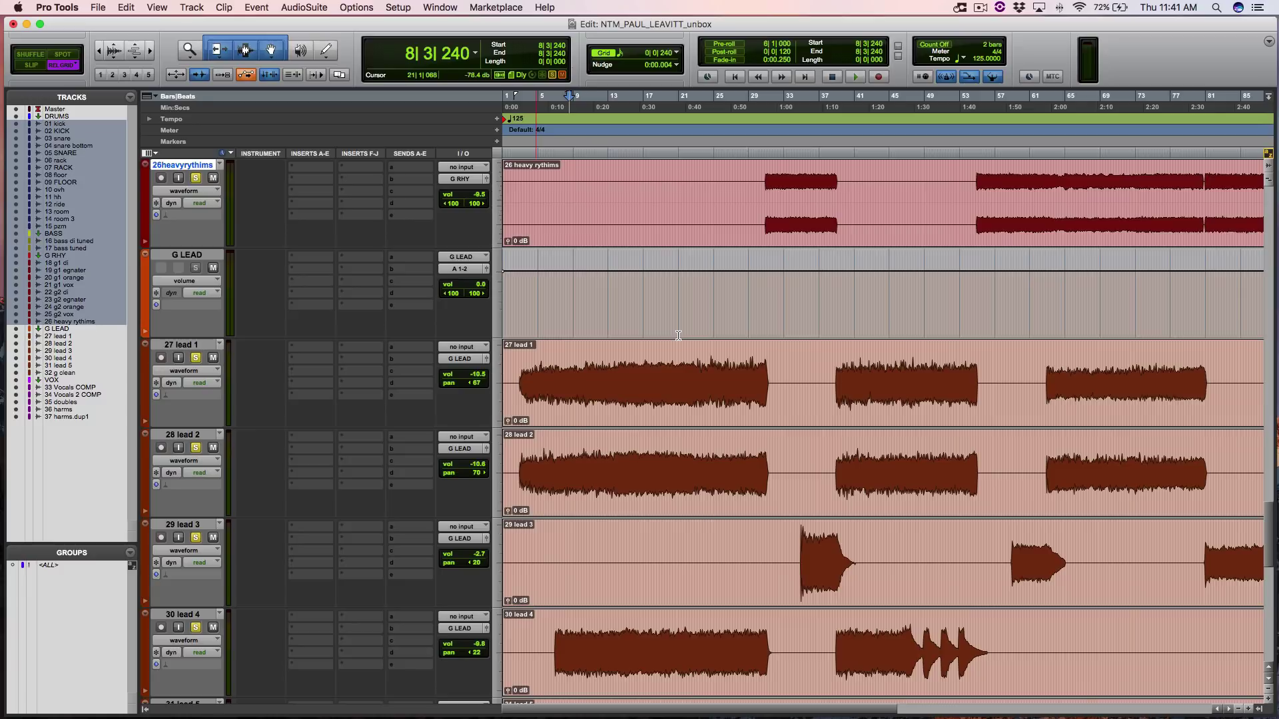
- Play the session from 27|4|720 on 27 lead 1, then stop back at bar 27
left_click(739, 363)
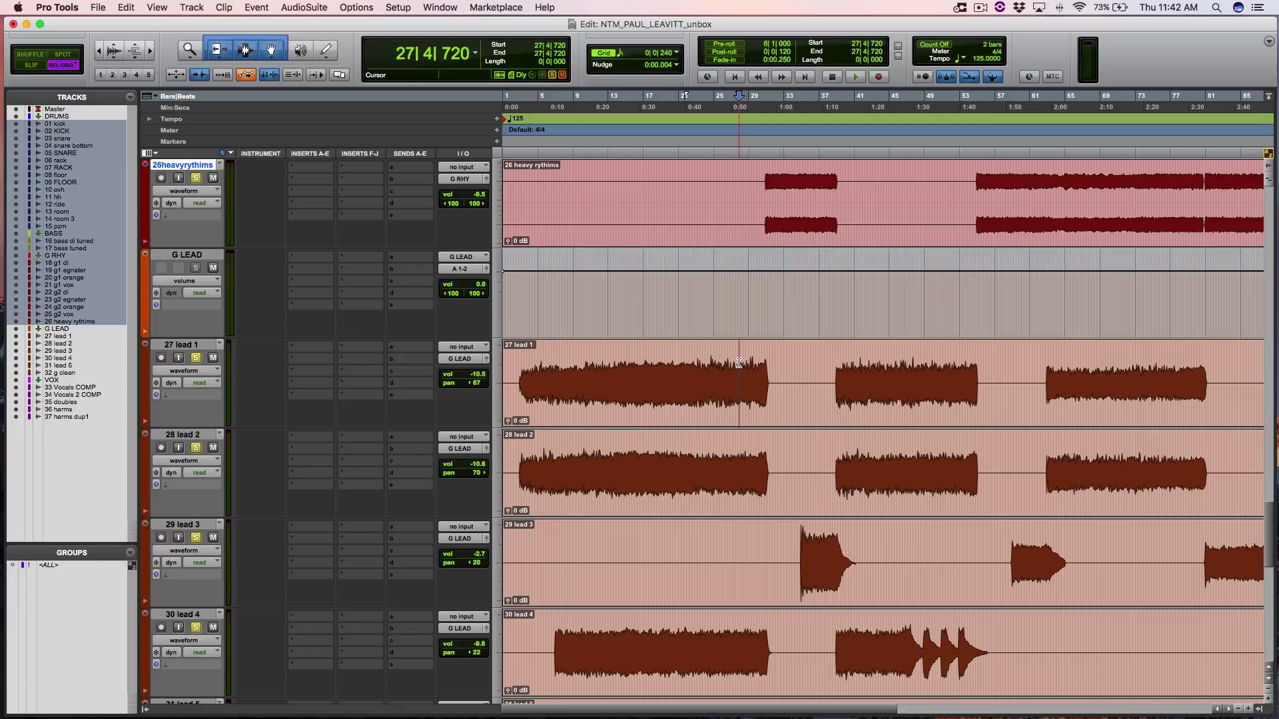
scroll(747, 363, "down", 4)
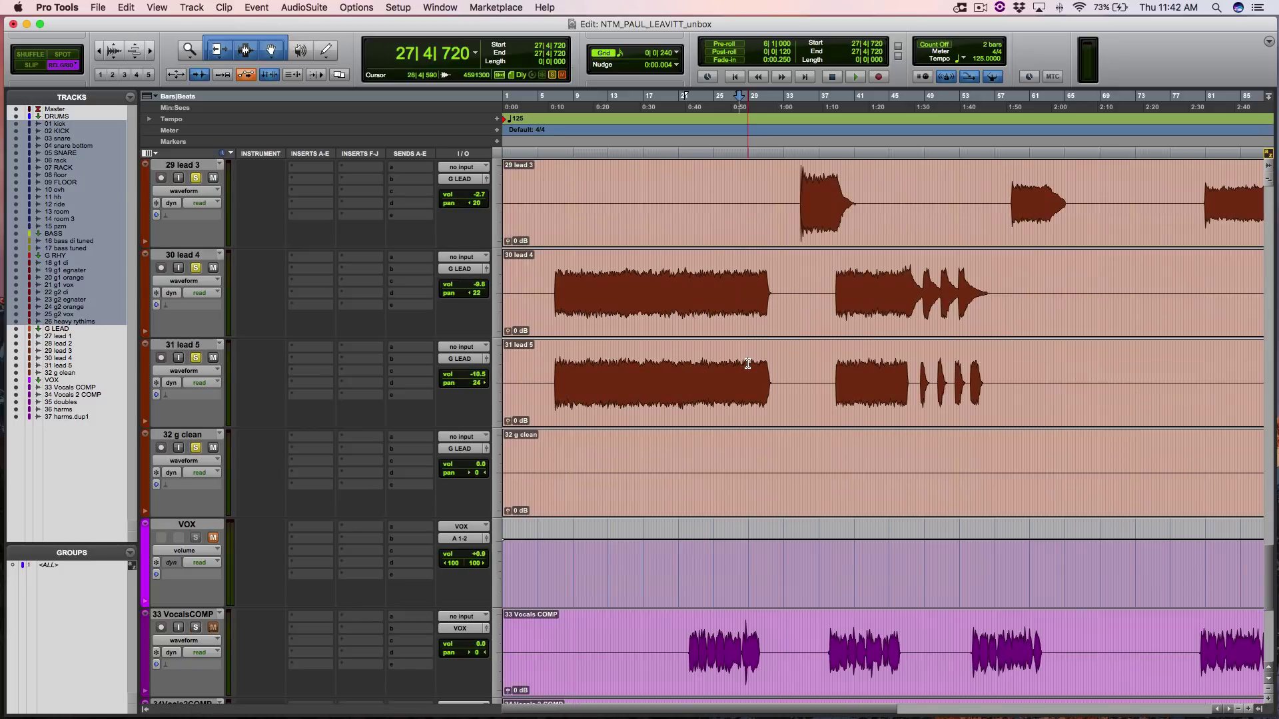
scroll(747, 363, "up", 3)
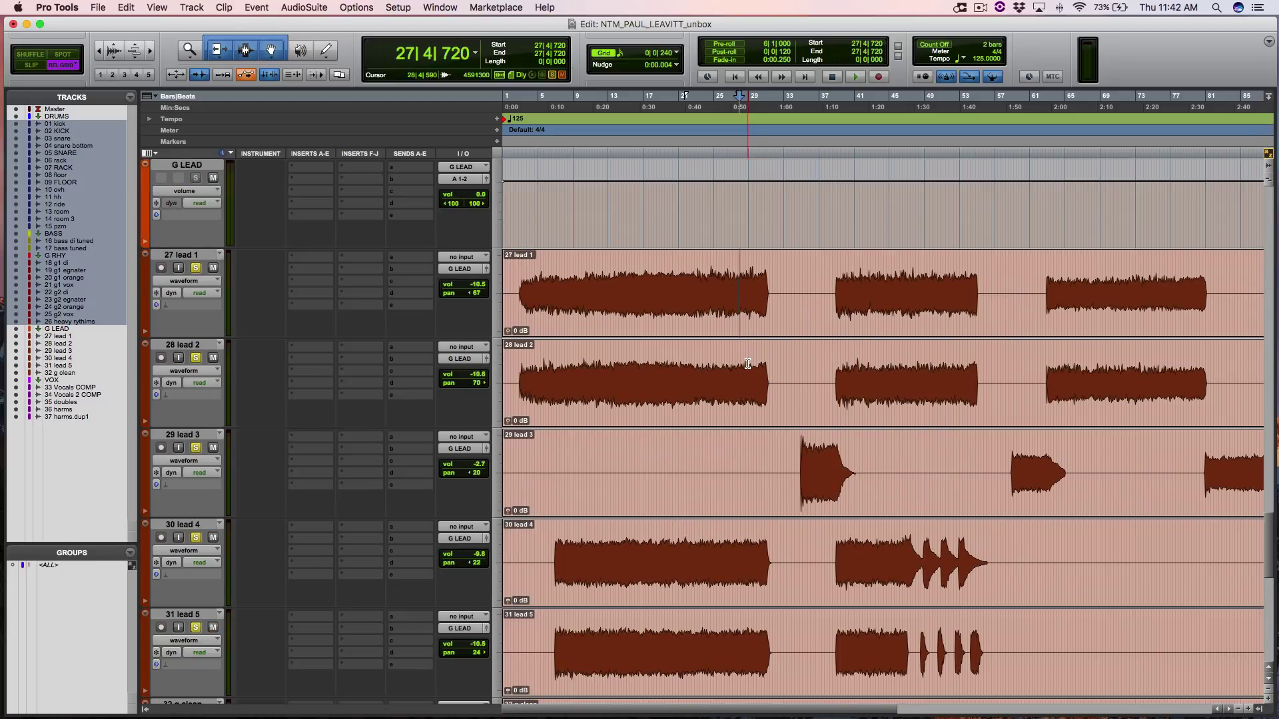
scroll(747, 363, "up", 2)
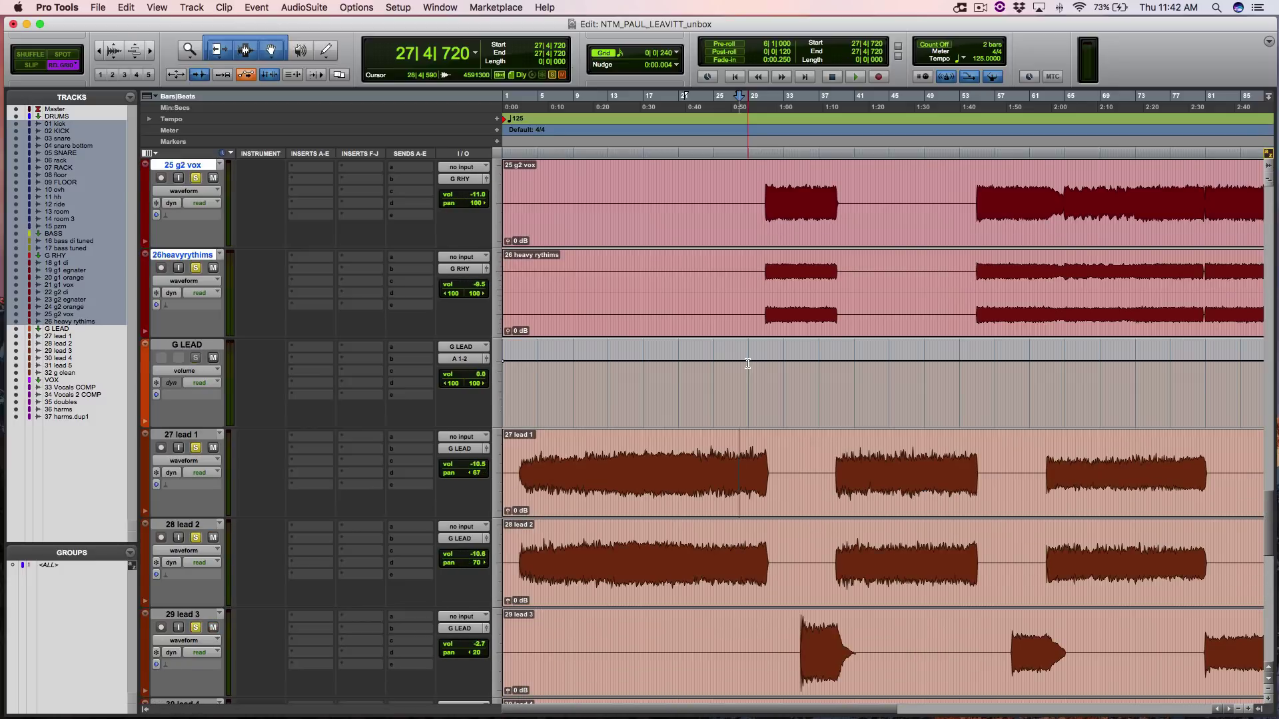
key("space")
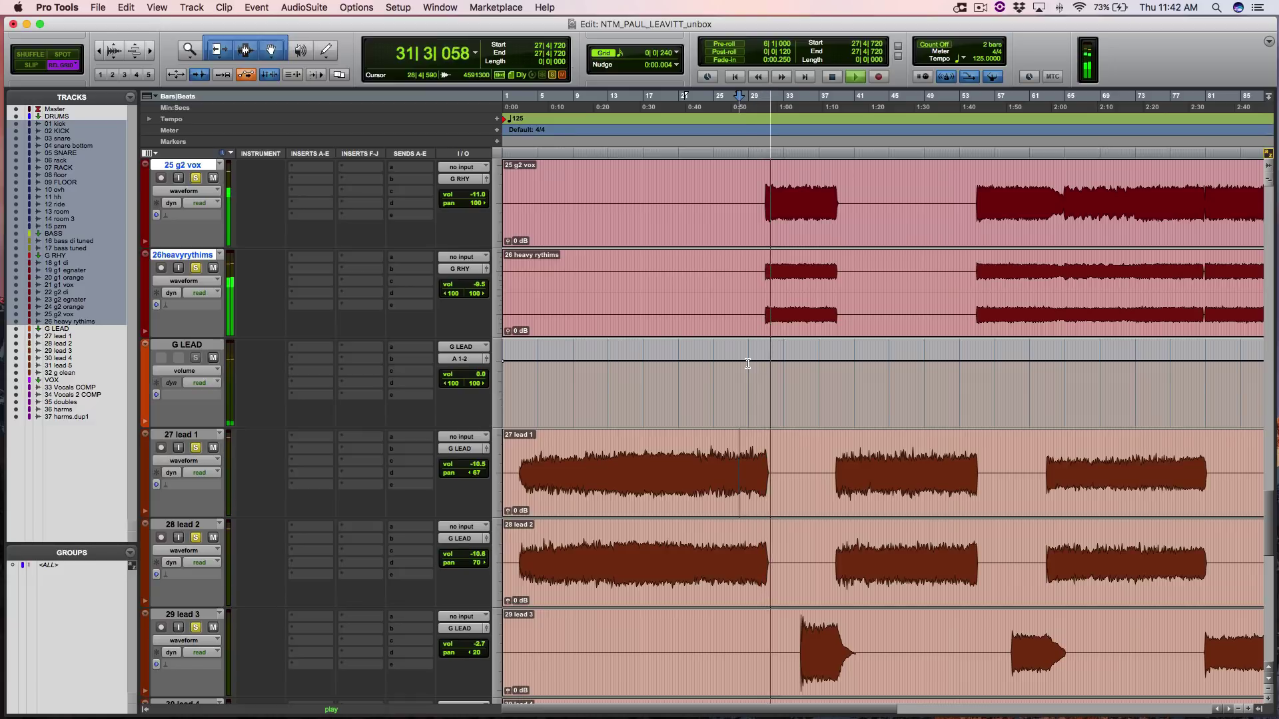
scroll(748, 364, "down", 3)
scroll(748, 364, "down", 5)
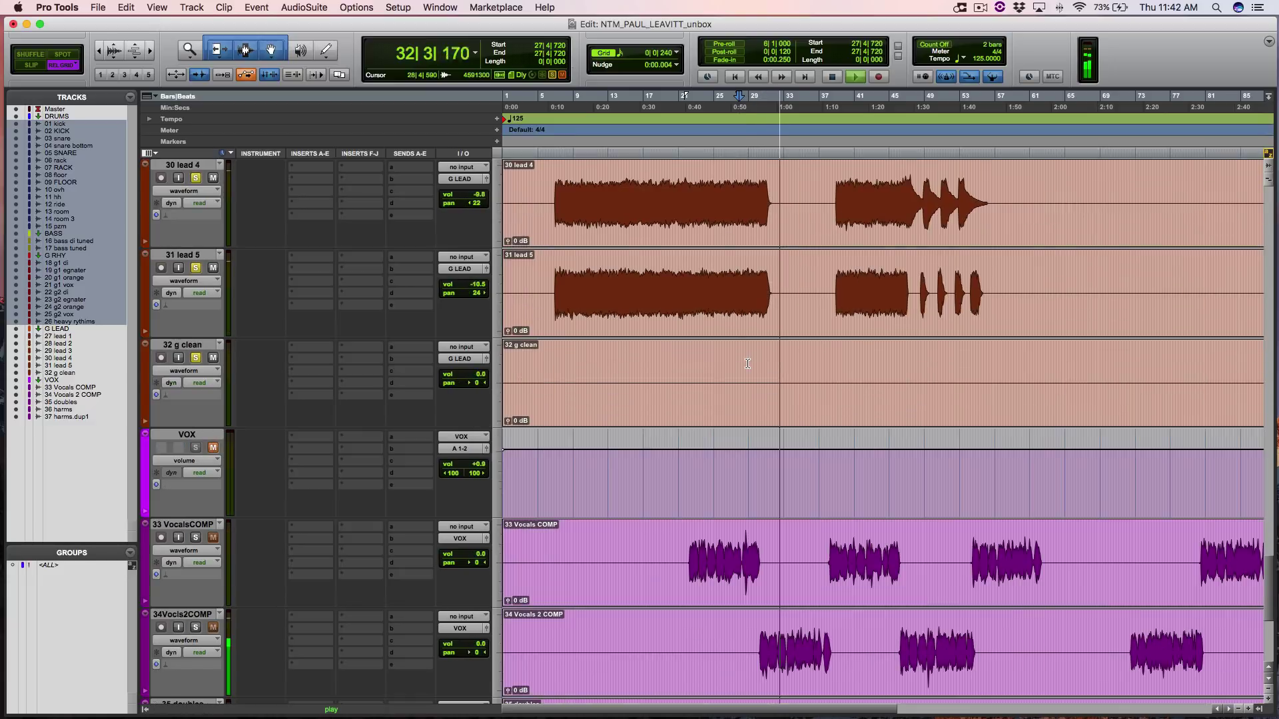
scroll(748, 364, "up", 4)
key("space")
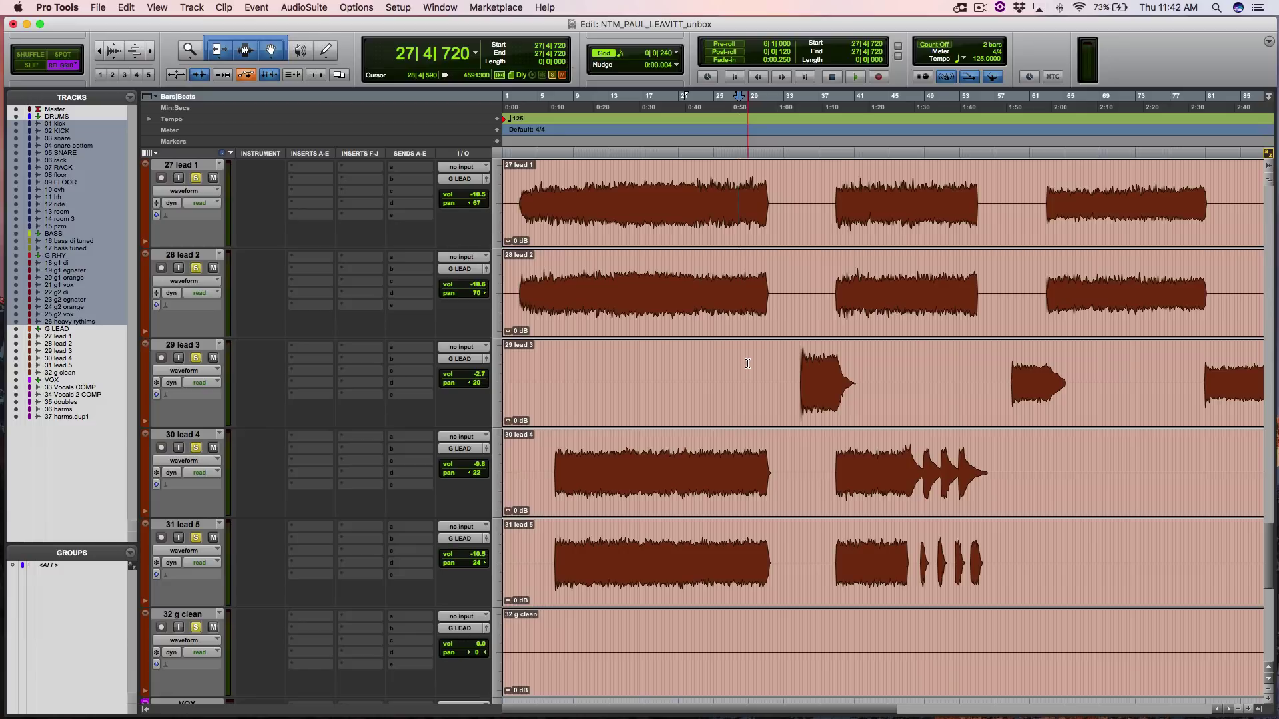
- Move the start point to 25|1|480 on 25 g2 vox and play past bar 32
scroll(748, 364, "up", 15)
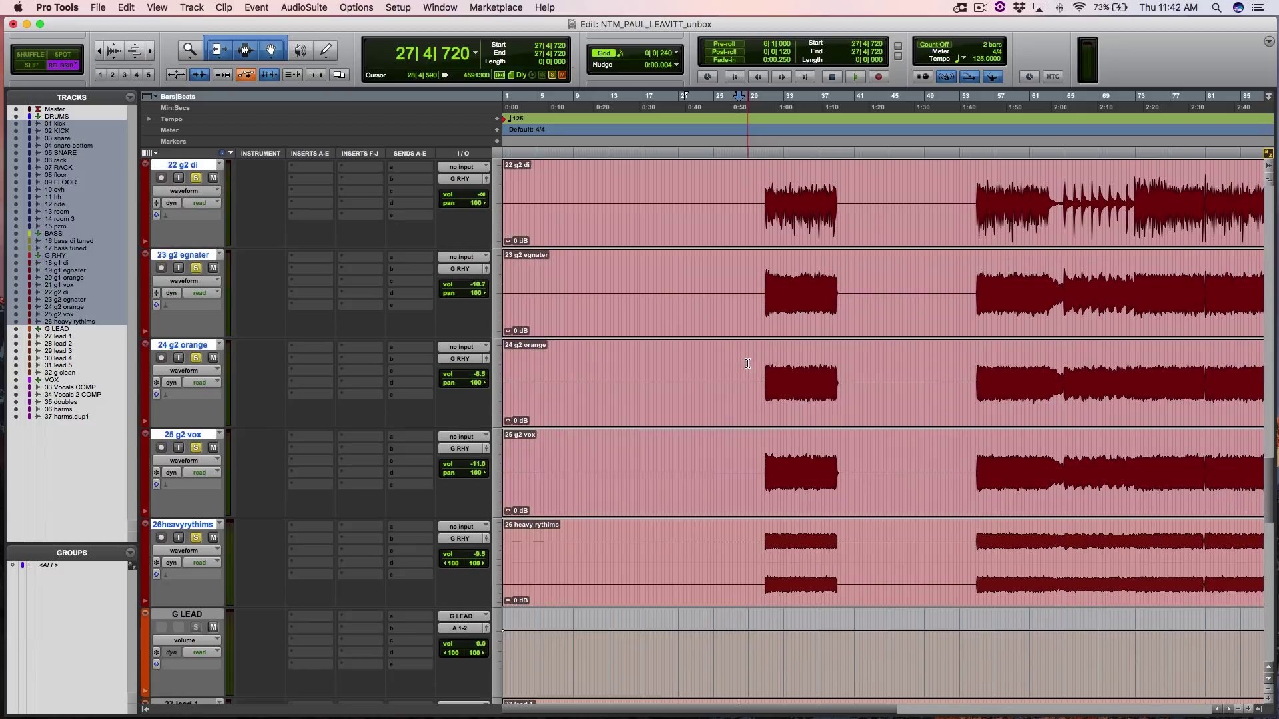
scroll(747, 363, "up", 5)
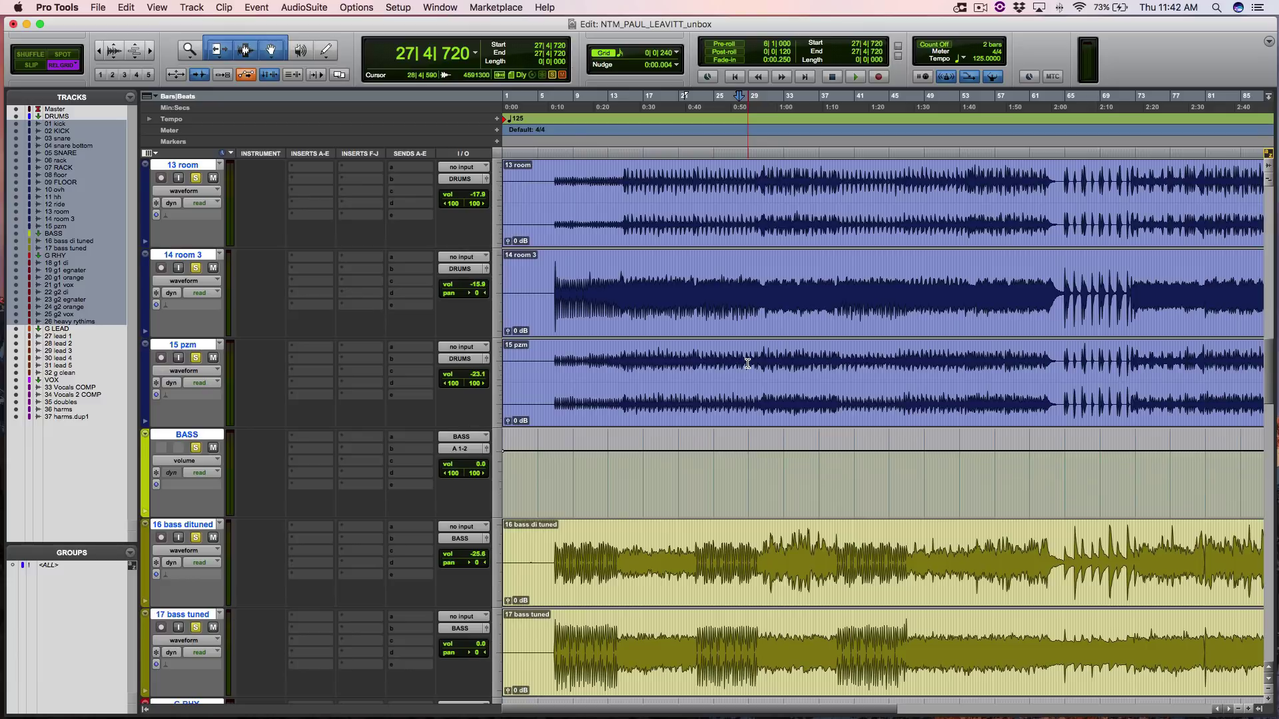
scroll(747, 364, "down", 10)
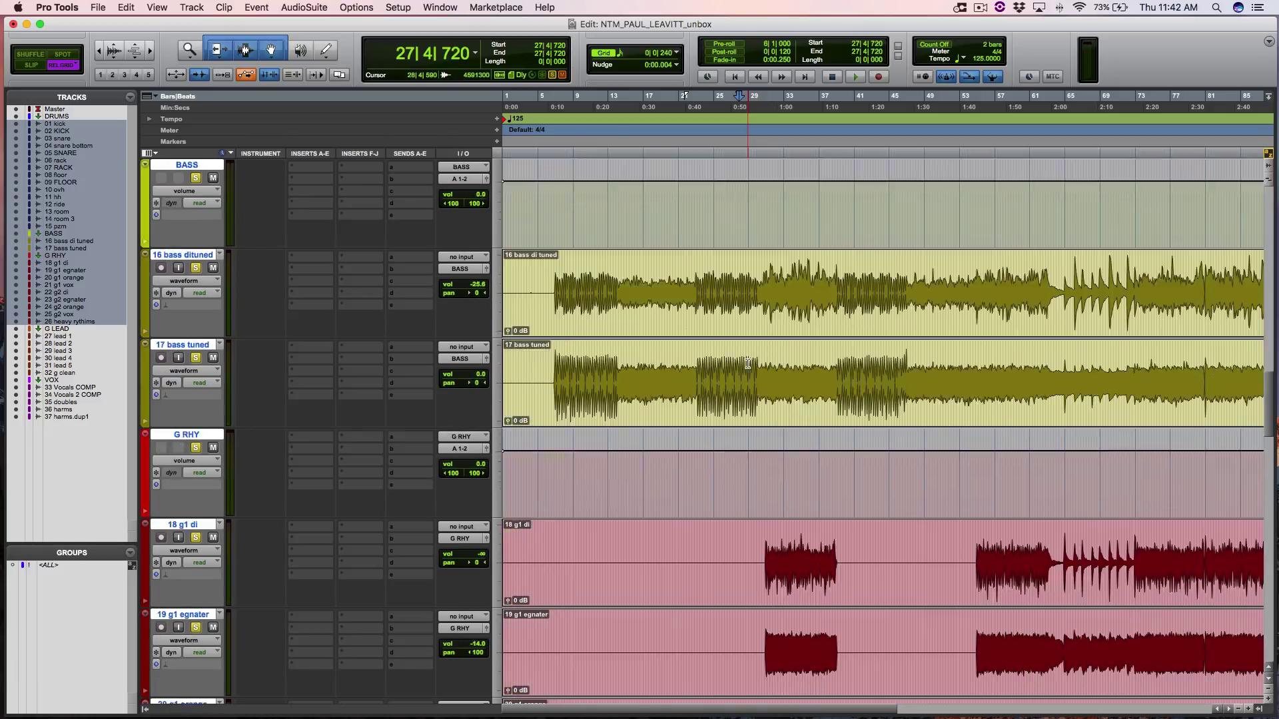
scroll(748, 364, "down", 5)
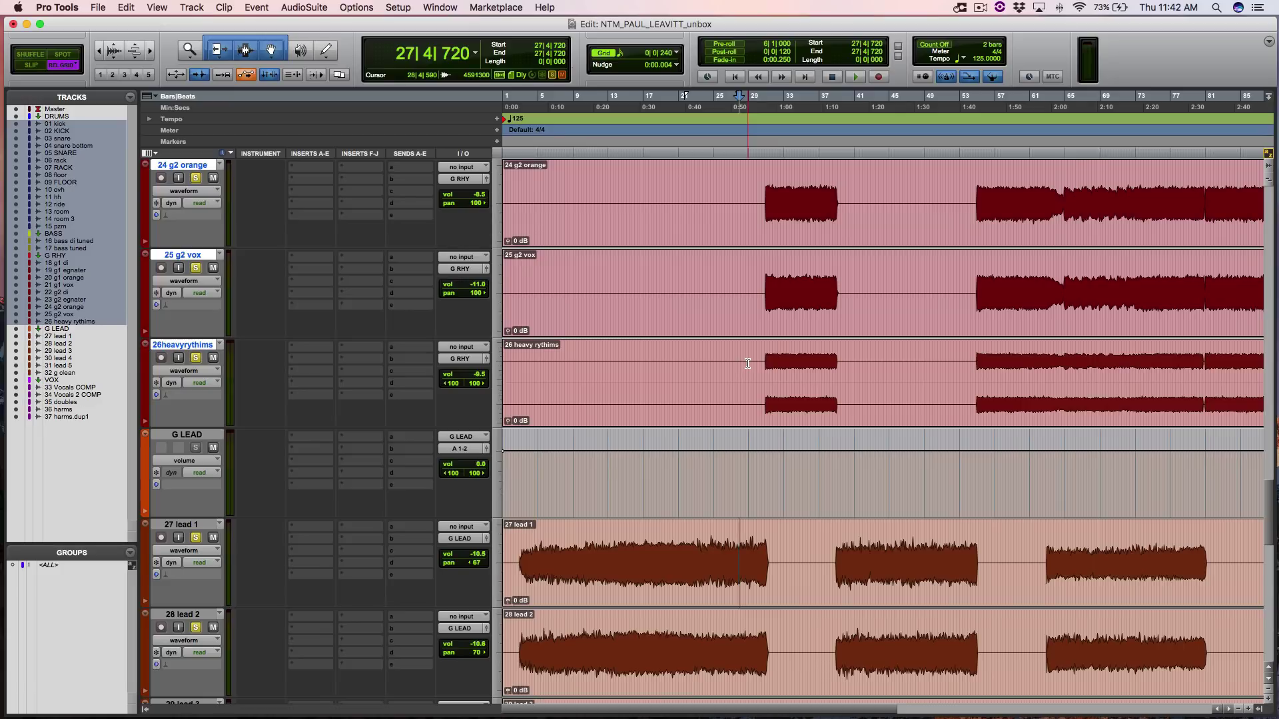
scroll(760, 423, "down", 3)
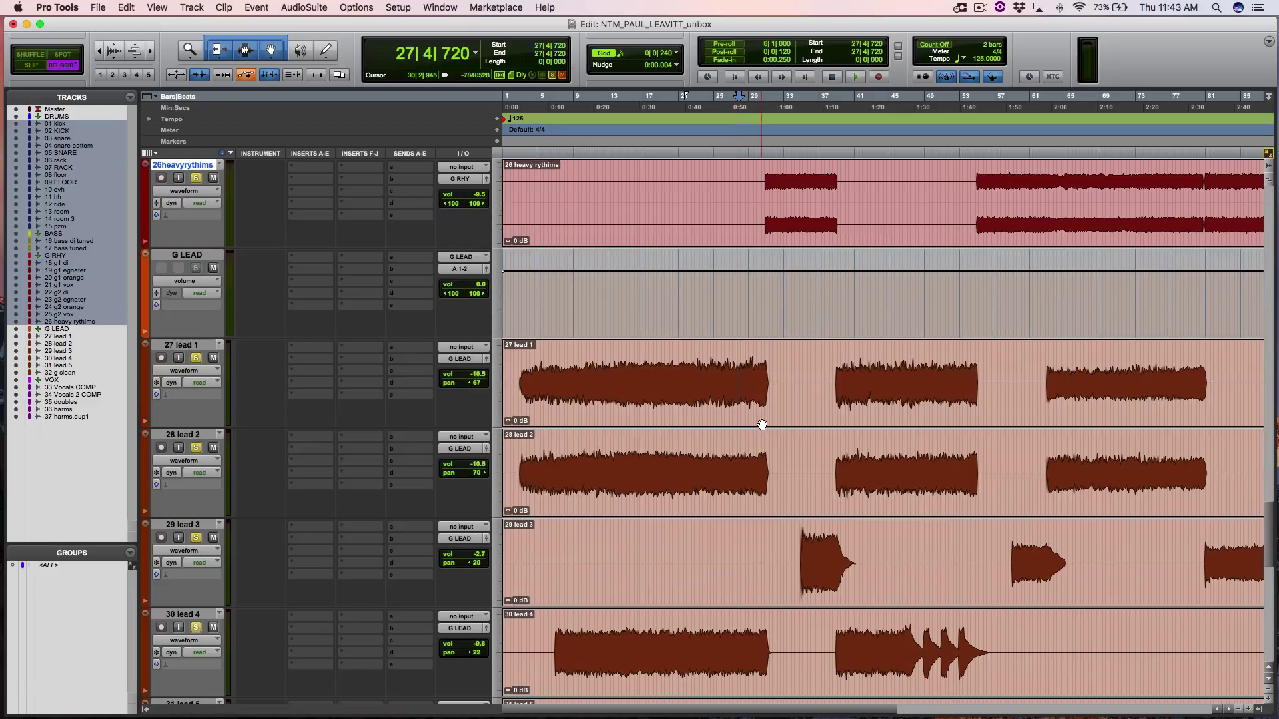
scroll(762, 425, "up", 3)
left_click(714, 354)
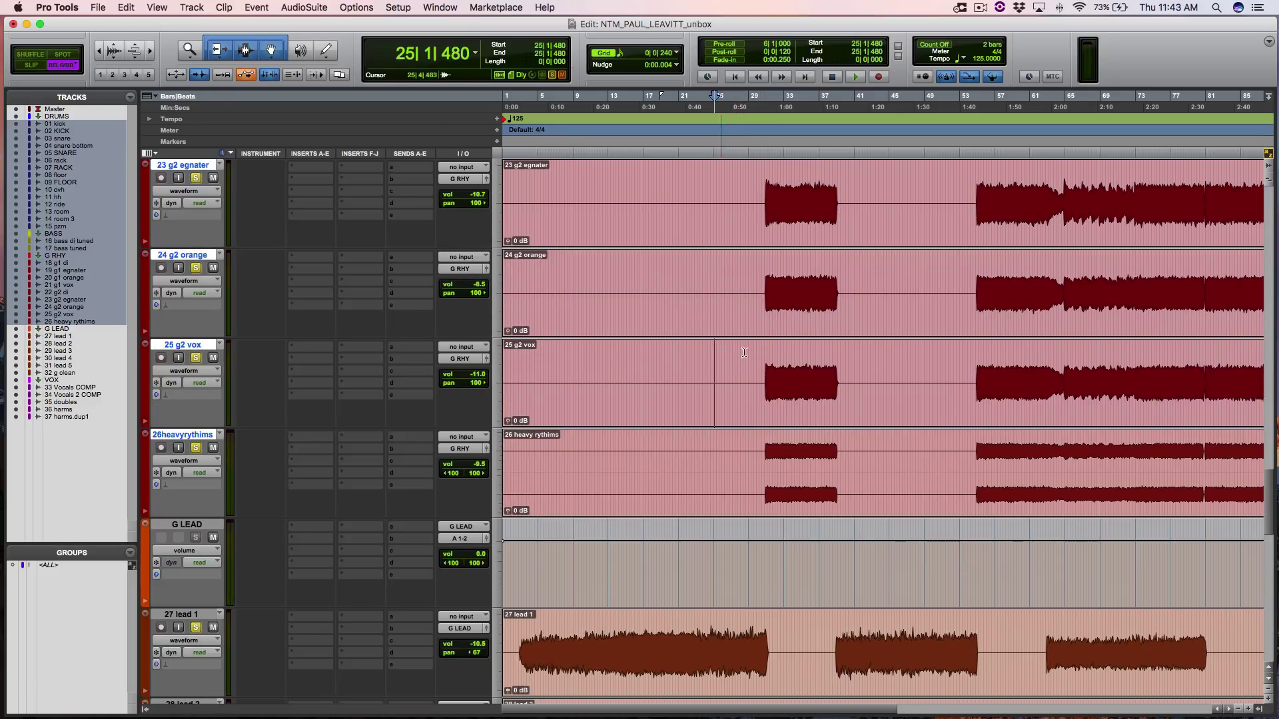
scroll(801, 342, "up", 12)
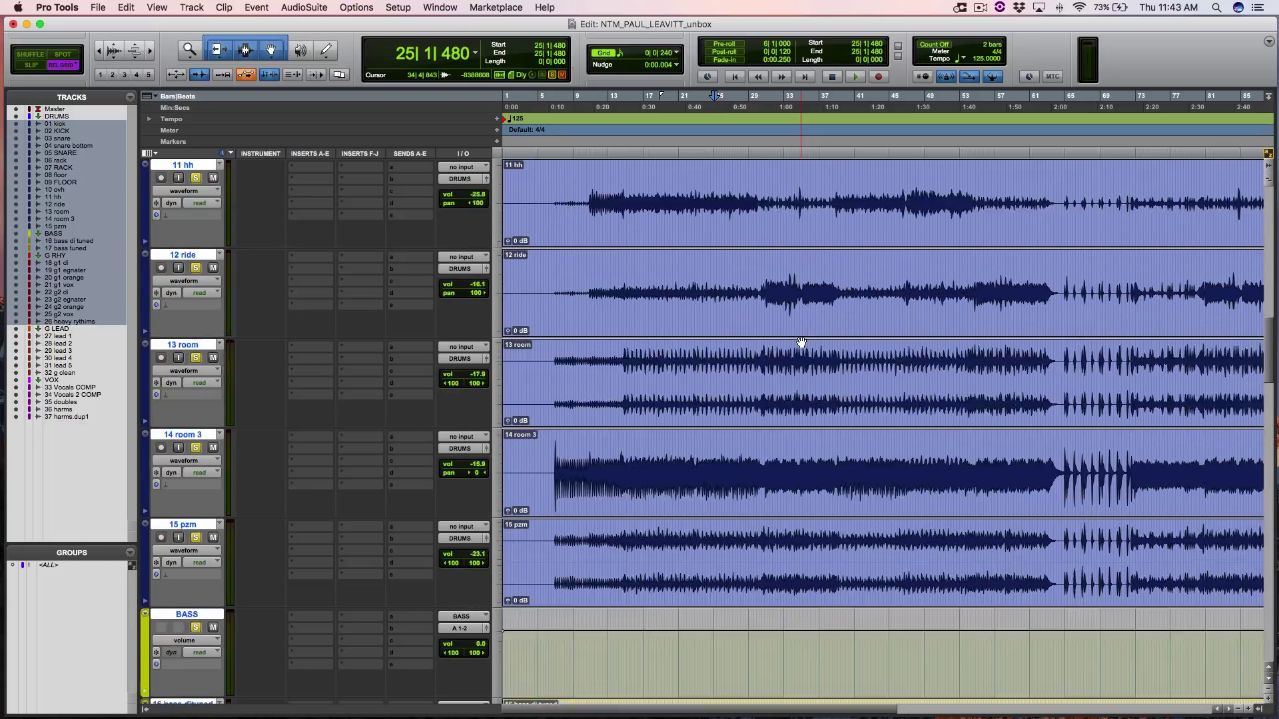
scroll(801, 342, "down", 15)
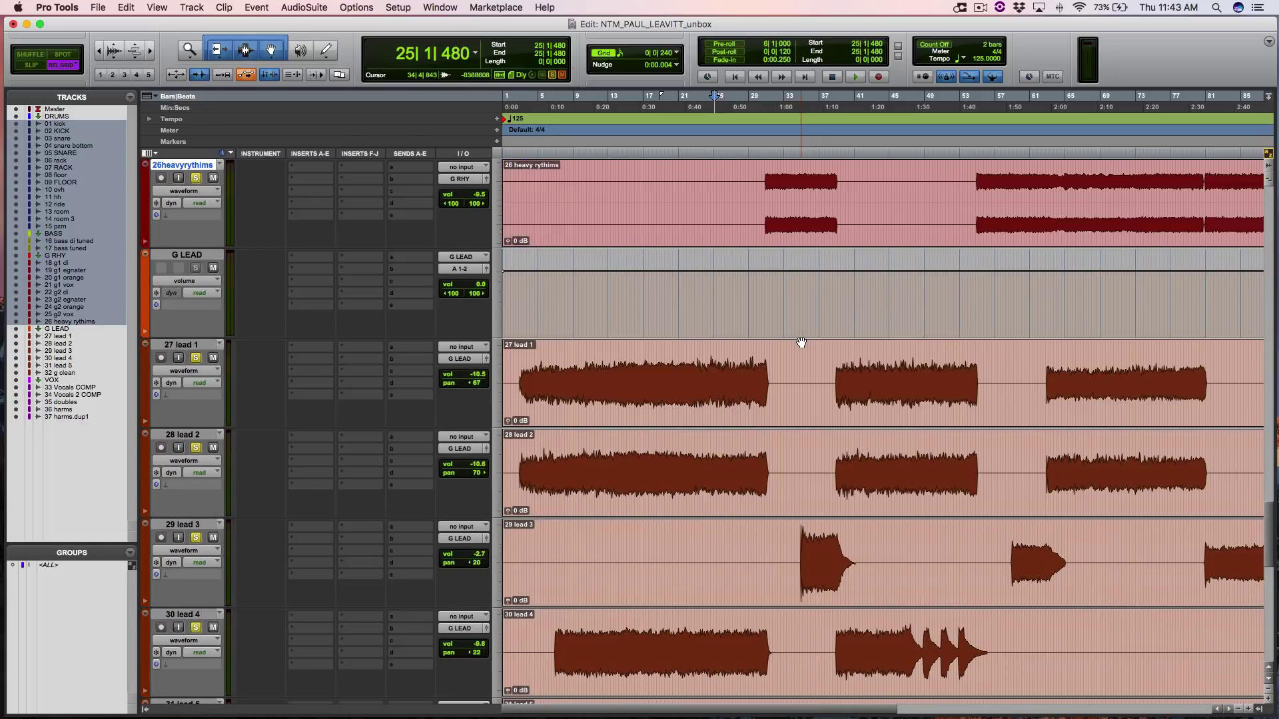
key("space")
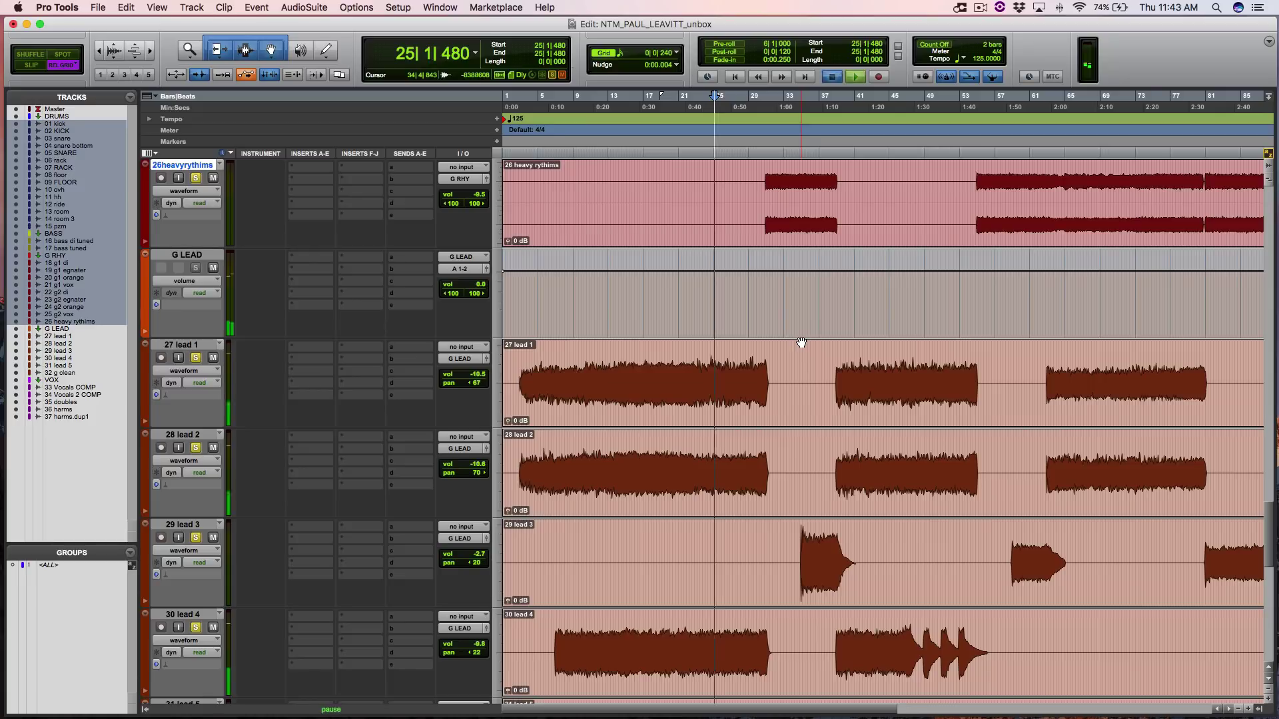
scroll(801, 342, "down", 3)
scroll(802, 342, "down", 3)
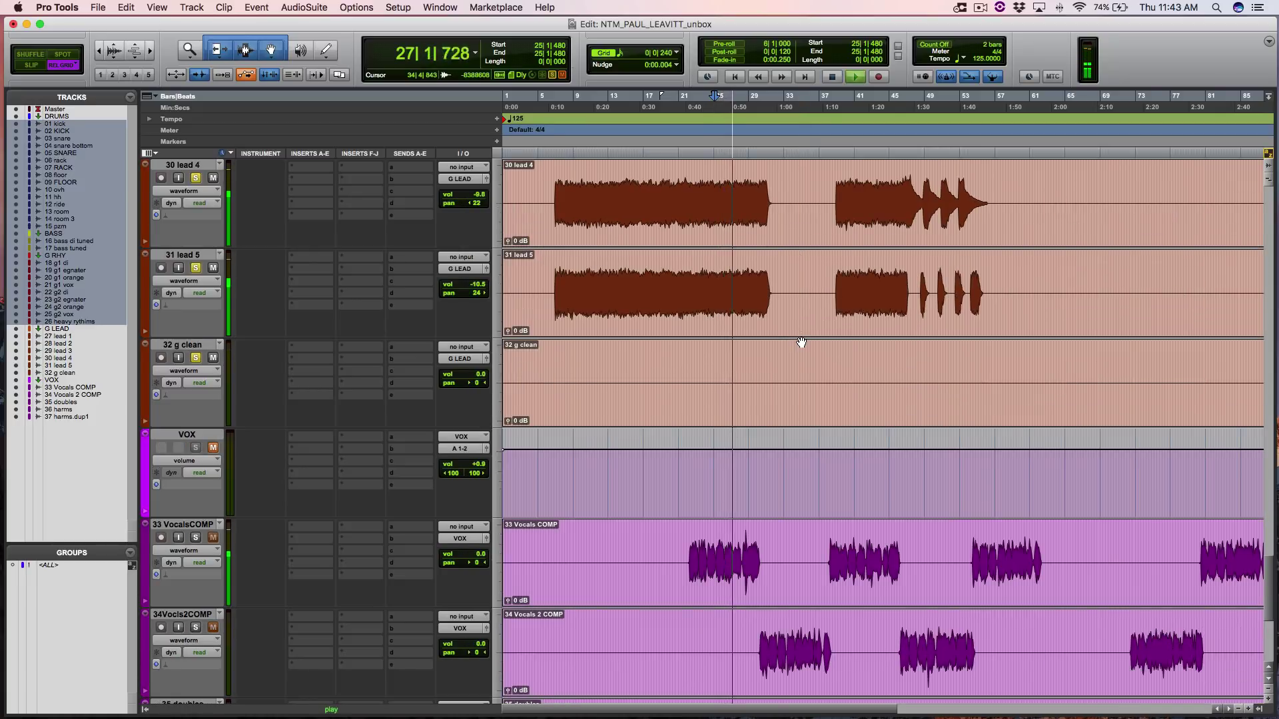
scroll(802, 343, "up", 3)
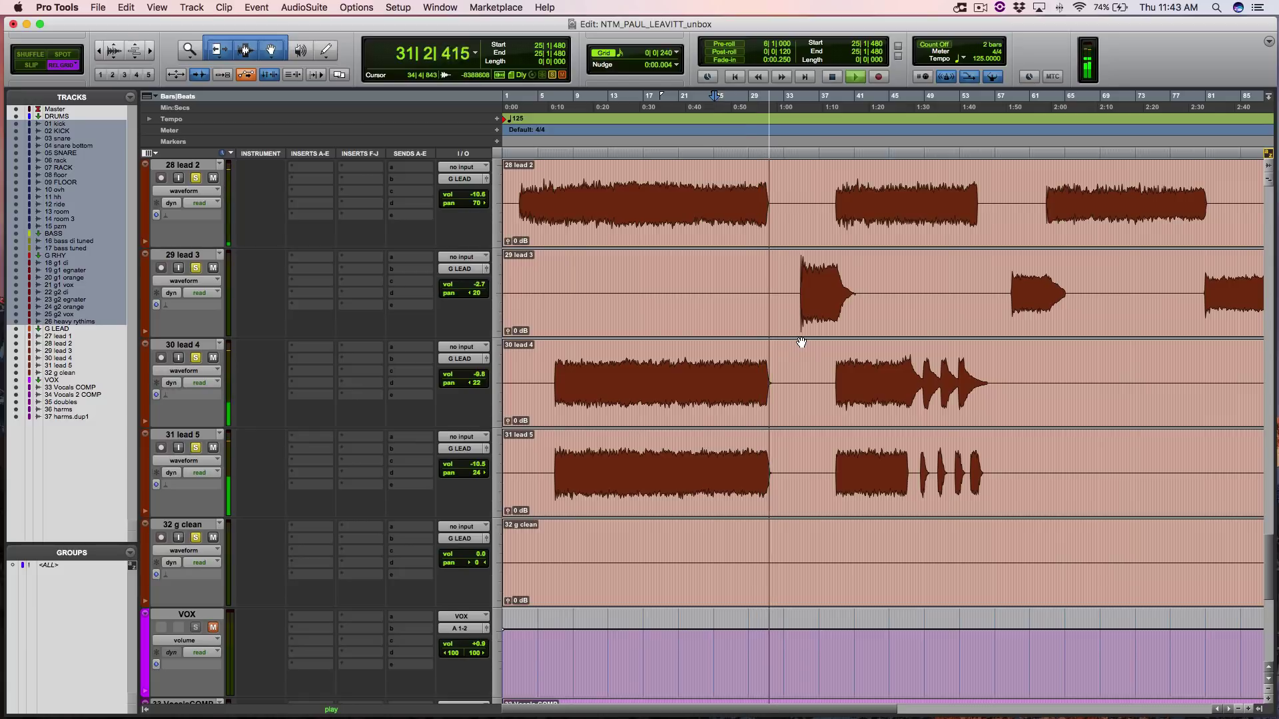
scroll(801, 342, "down", 5)
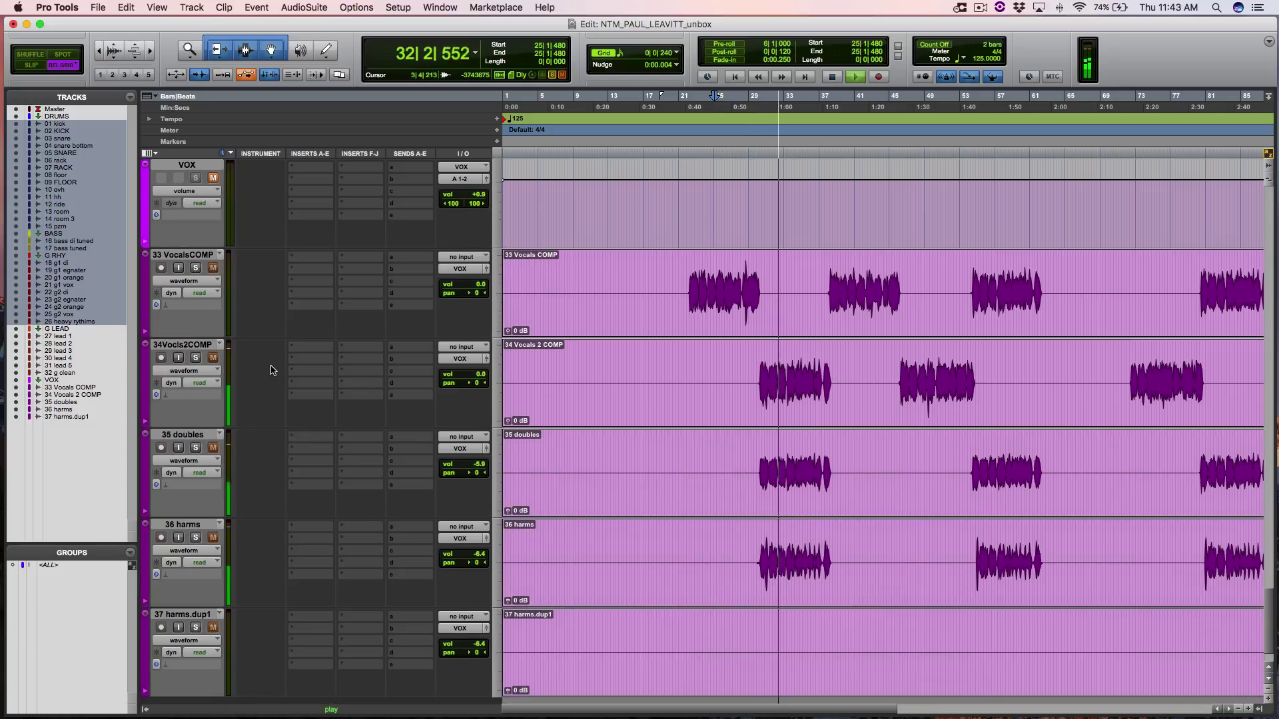
- Stop playback, select vocal ranges at bars 30–38 and 22–29, then set the start at bar 21
key("space")
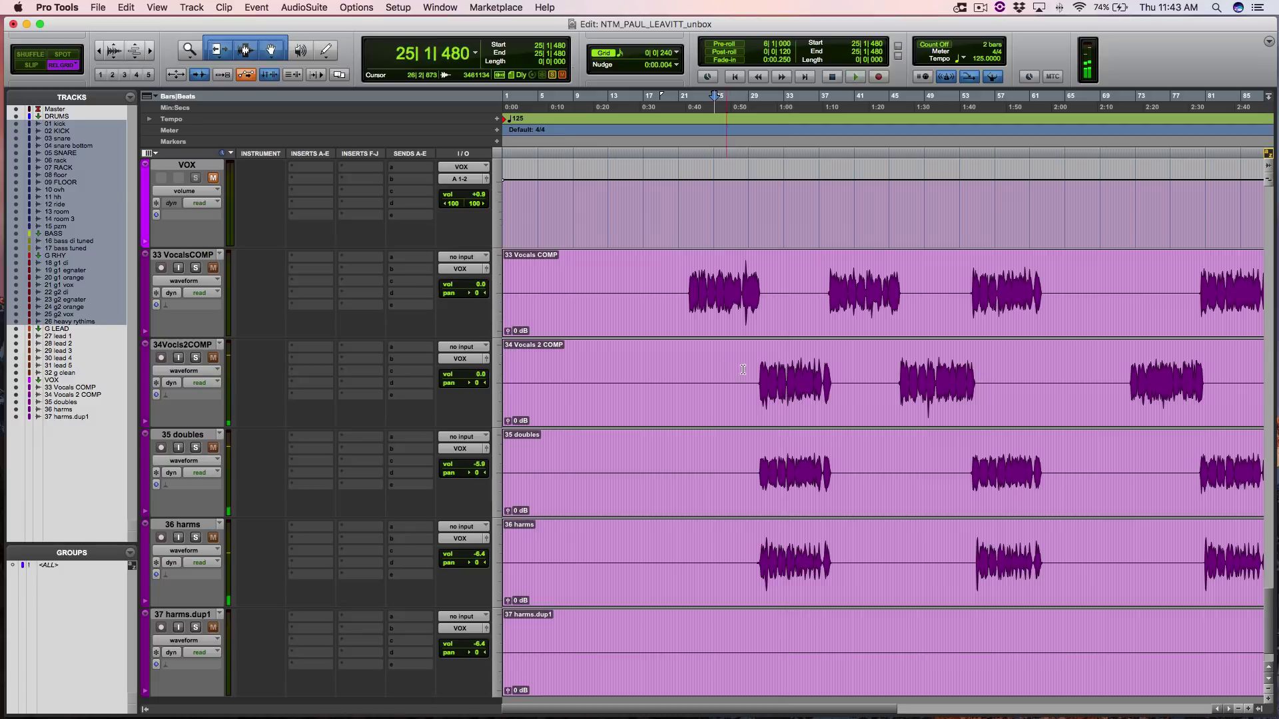
left_click_drag(760, 372, 827, 572)
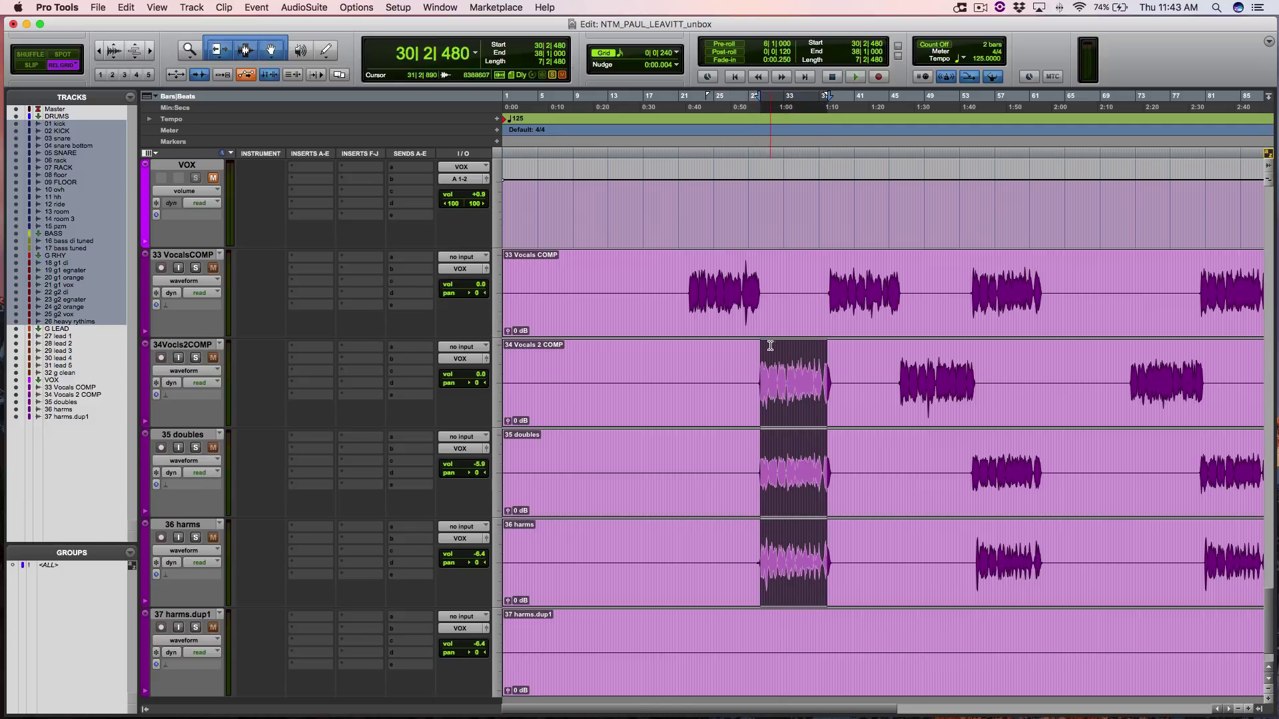
scroll(790, 561, "down", 2)
scroll(790, 562, "up", 5)
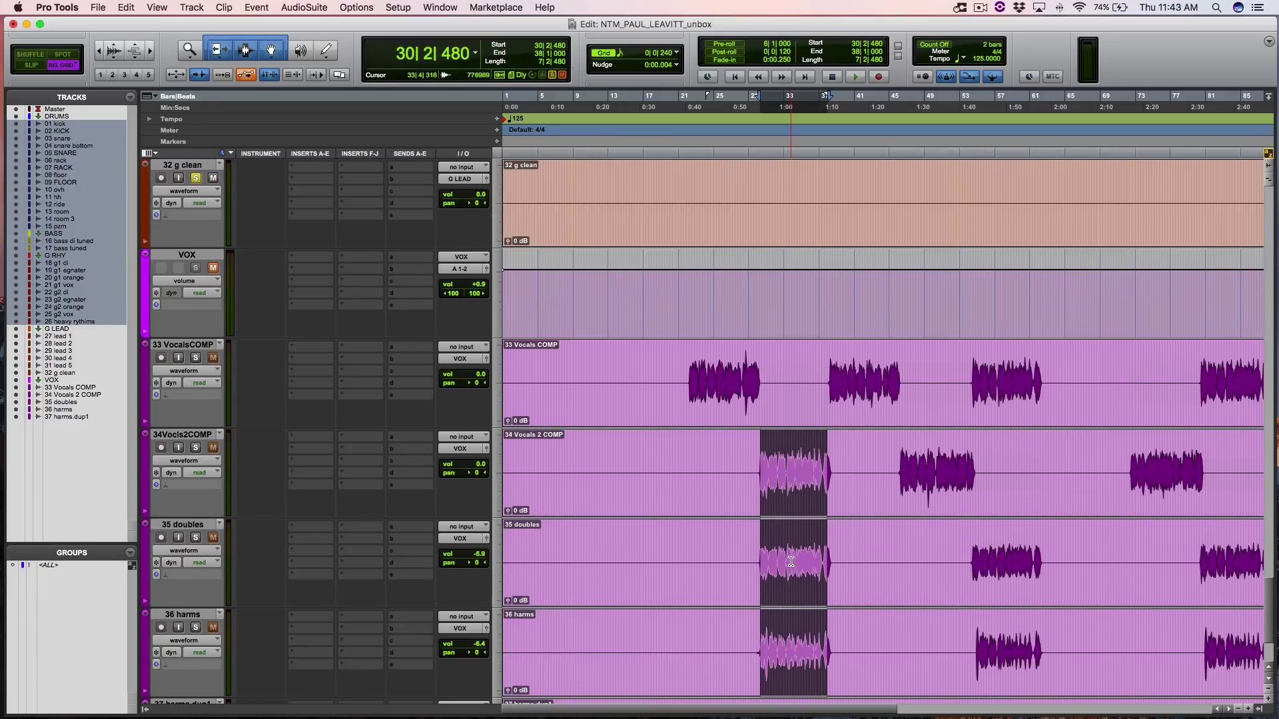
left_click_drag(692, 361, 755, 372)
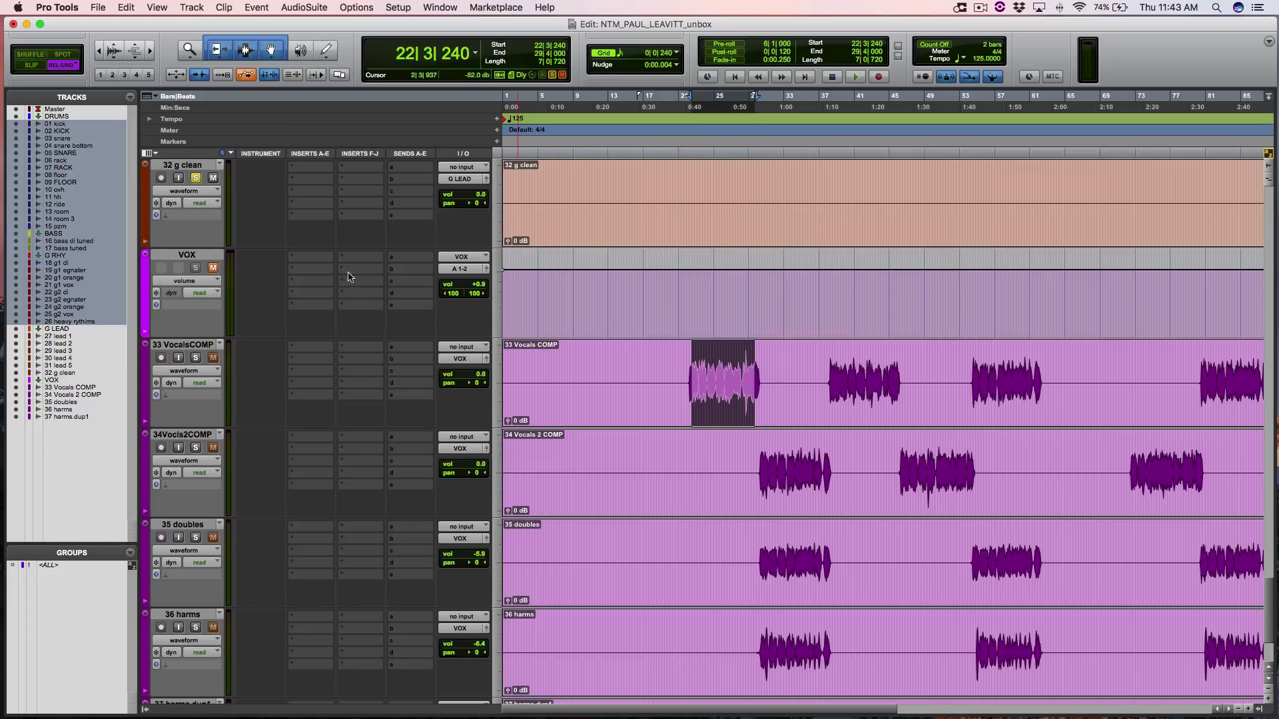
left_click(686, 354)
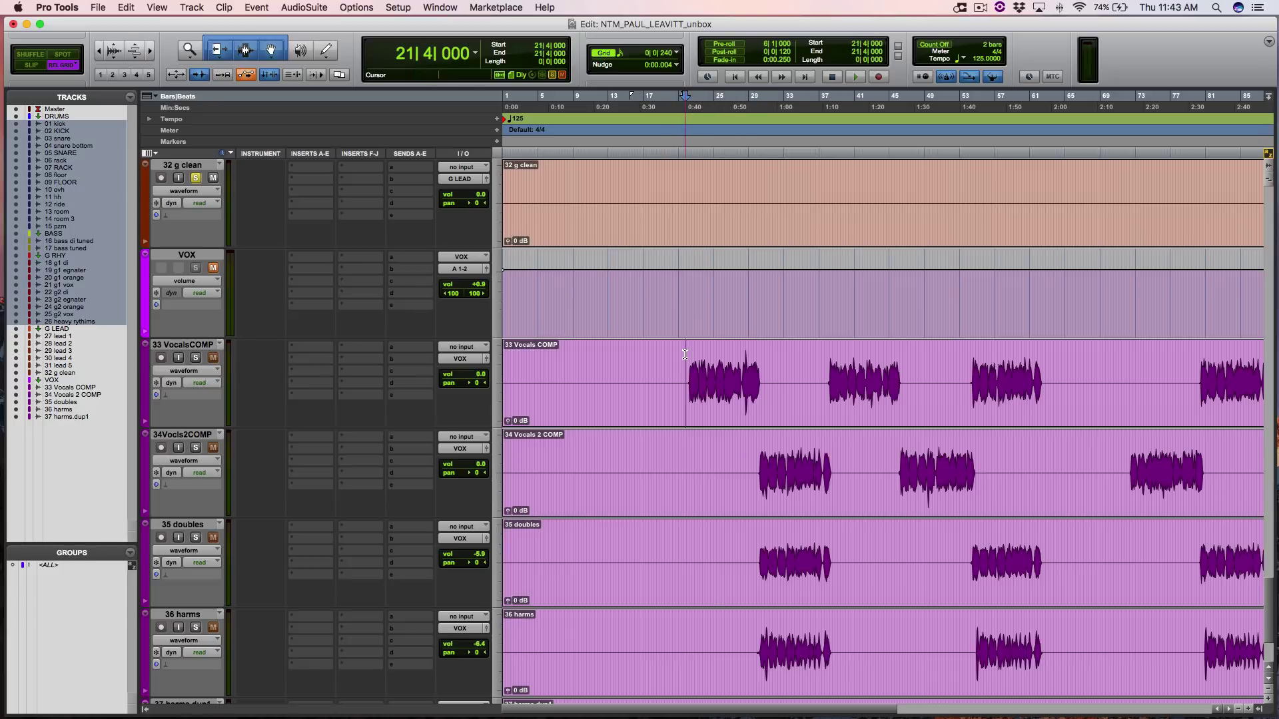
- Unmute VOX, play from bar 21, and solo tracks 33 through 37 harms.dup1 one by one
left_click(214, 269)
key("space")
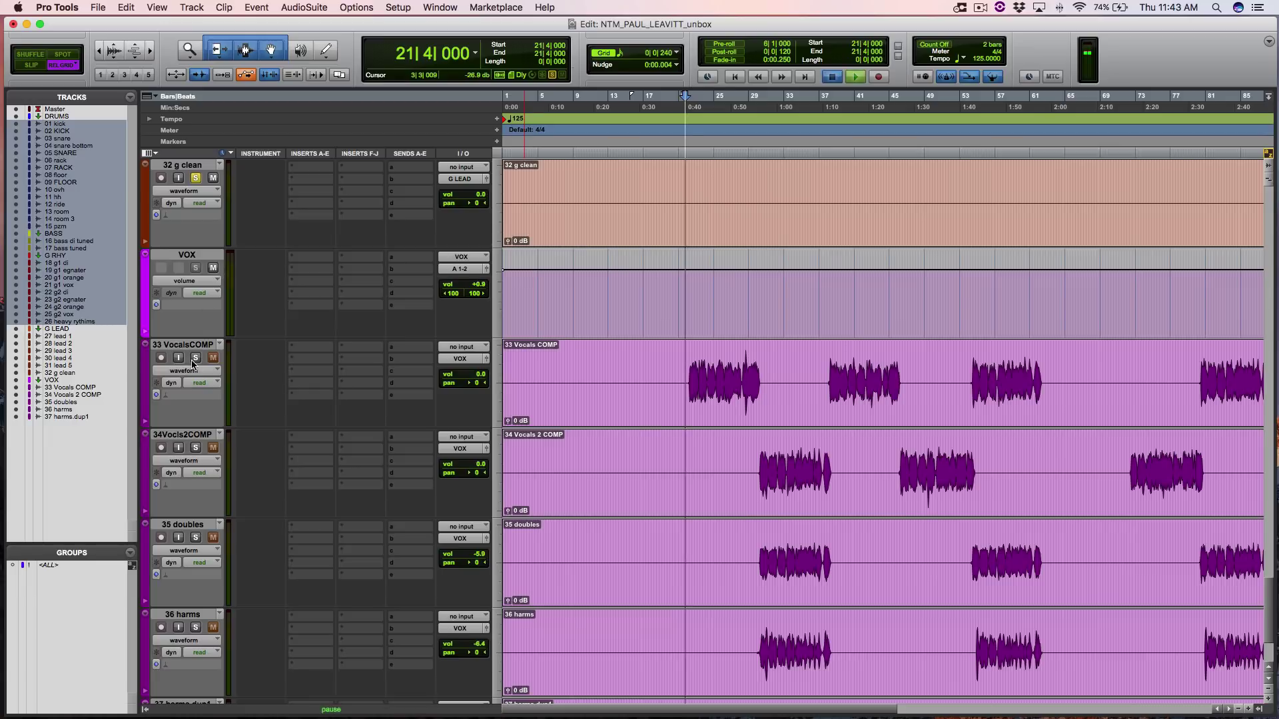
left_click(196, 359)
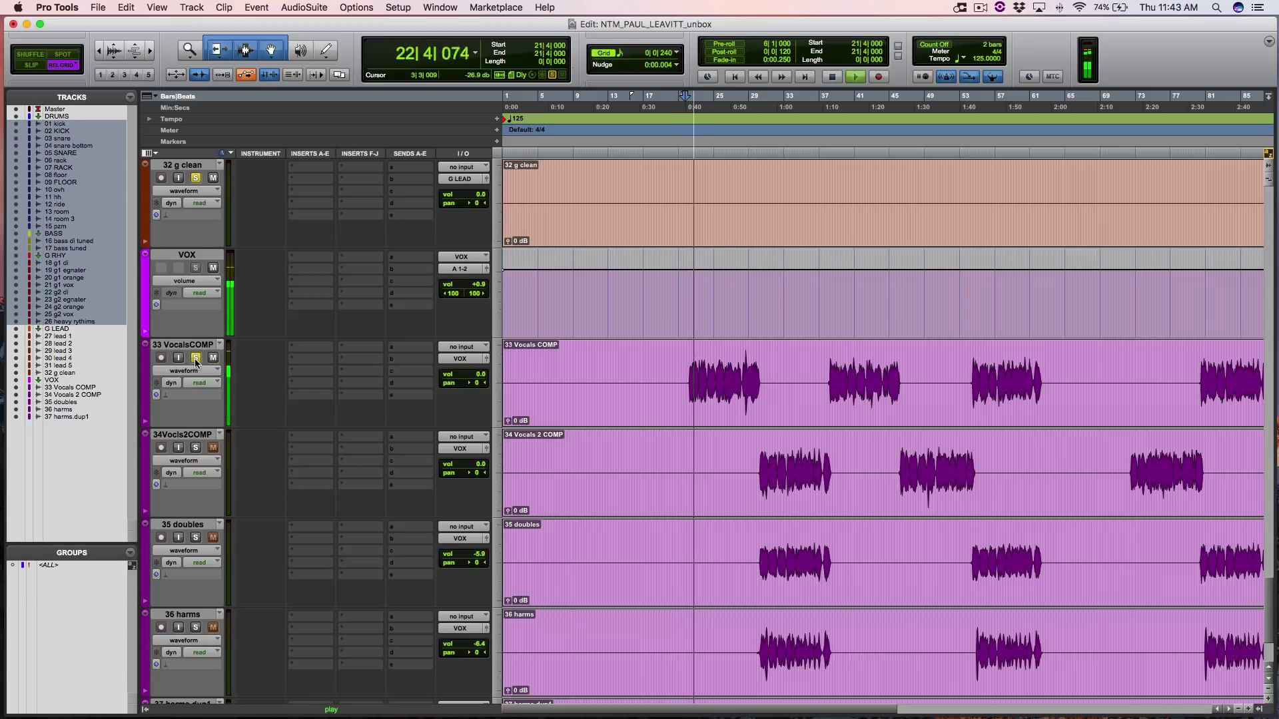
left_click(195, 448)
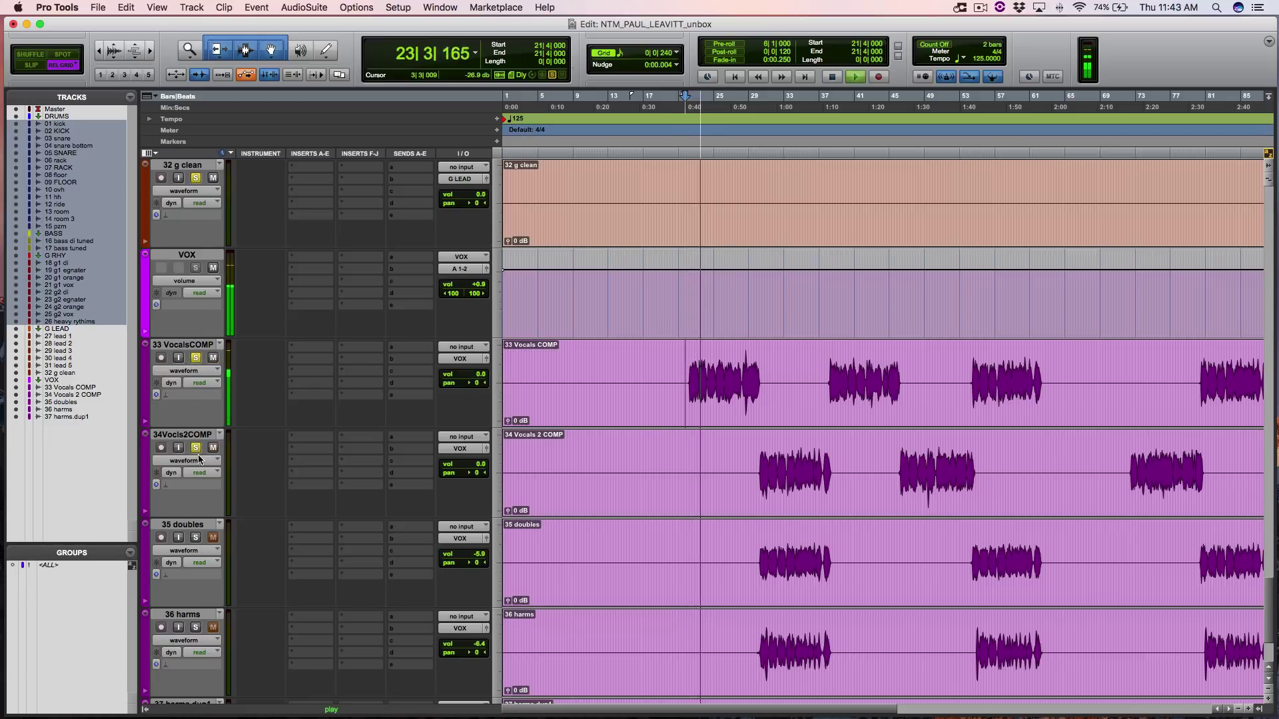
left_click(195, 538)
left_click(195, 628)
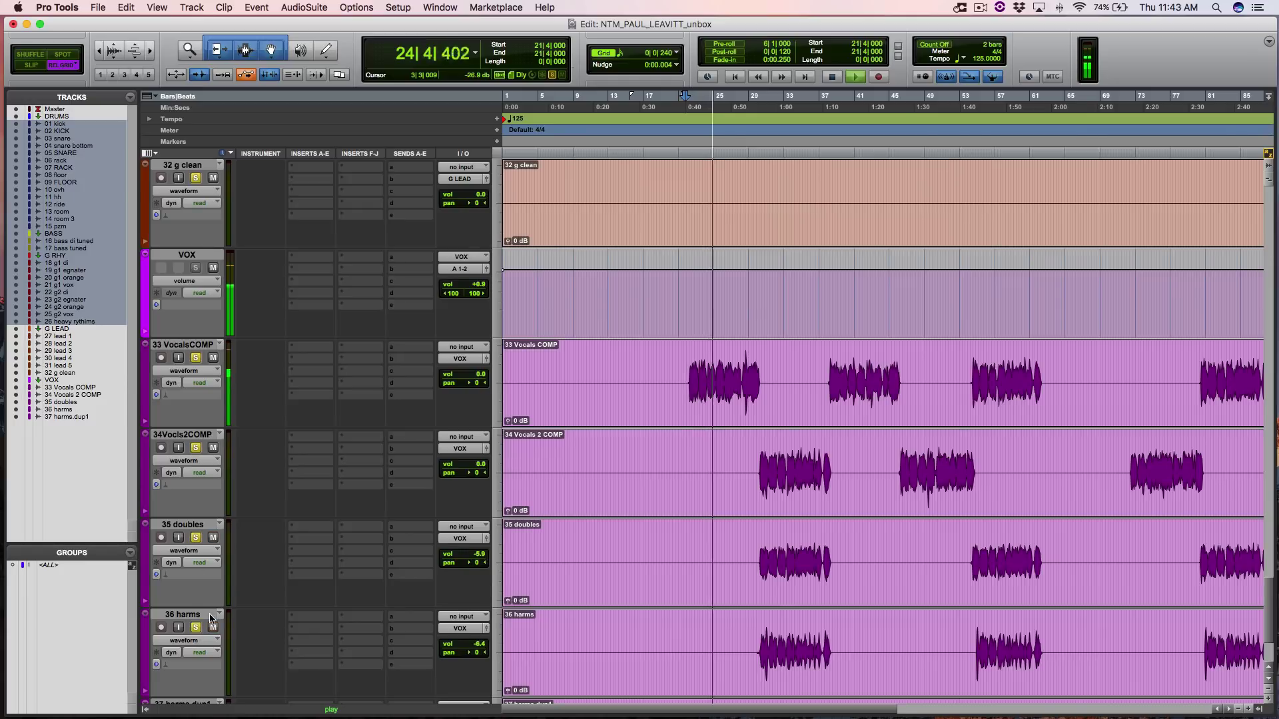
scroll(197, 600, "down", 3)
left_click(197, 568)
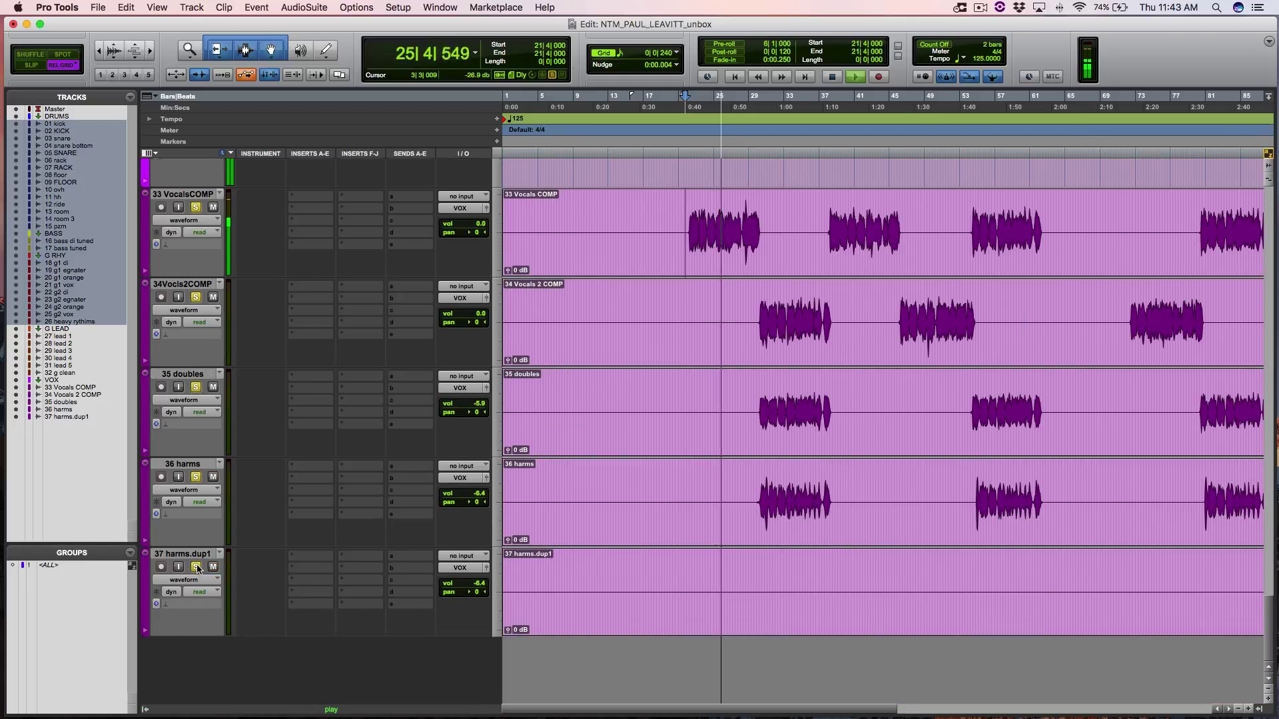
- Leave only 33 Vocals COMP soloed and stop playback back at 21|4|000
scroll(586, 467, "up", 2)
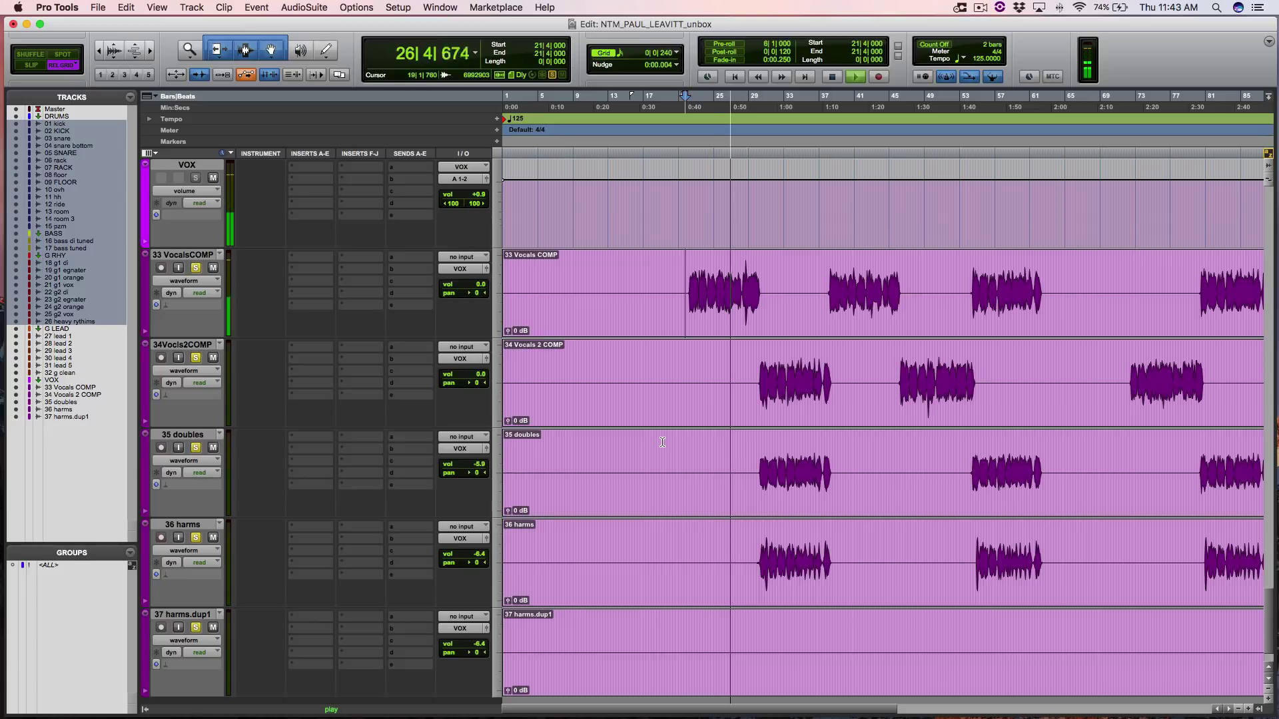
left_click(195, 268, "ctrl+super")
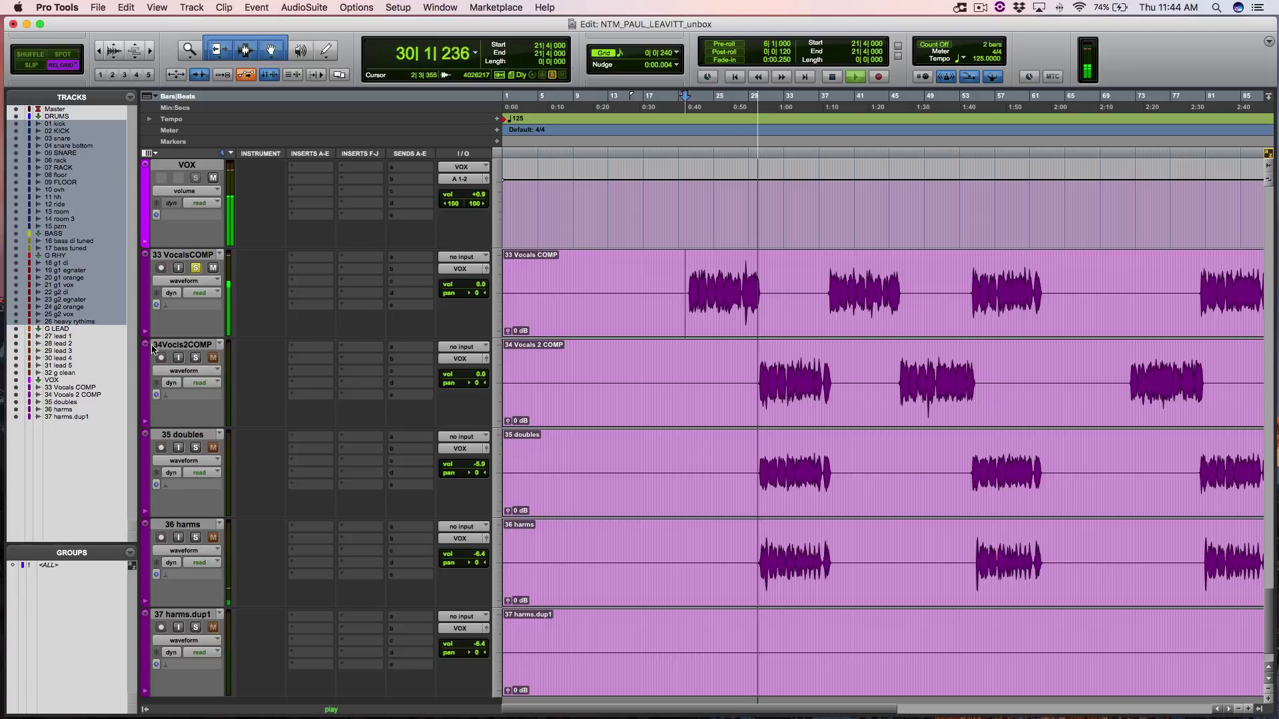
key("space")
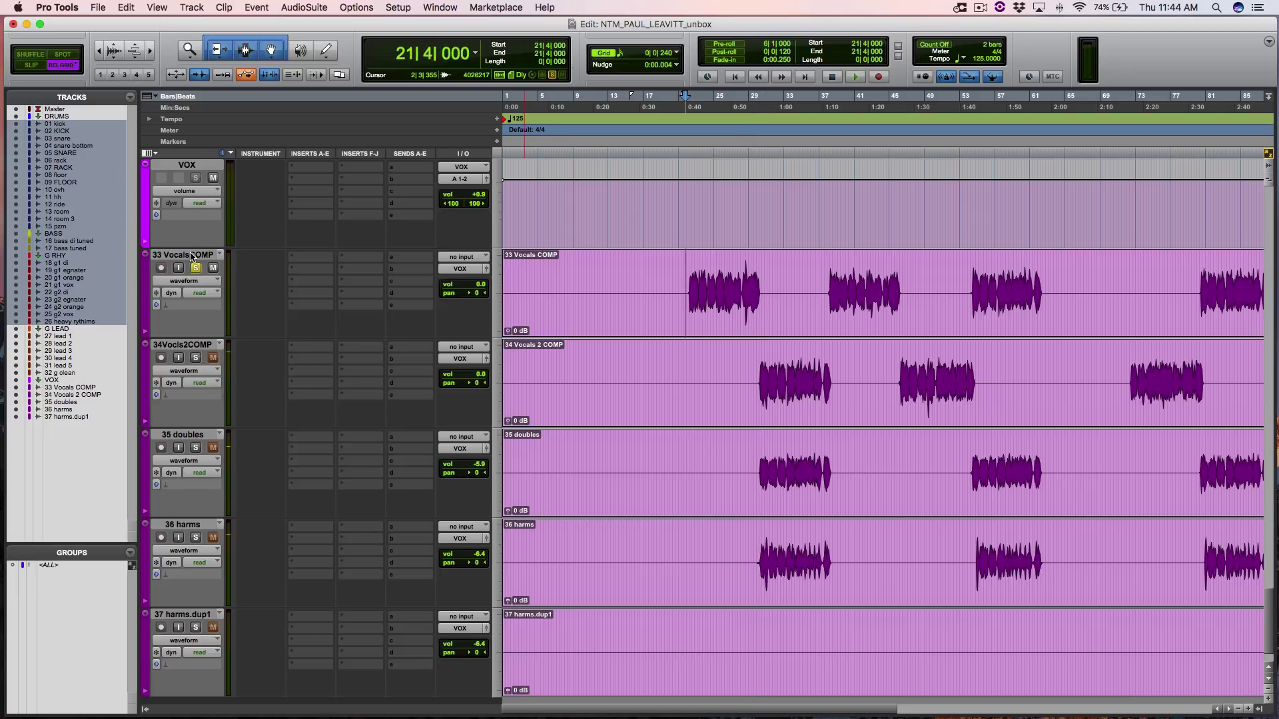
- Solo tracks 33 Vocals COMP through 37 harms.dup1 together and play from 25|2|240
left_click(192, 255)
left_click(199, 615, "shift")
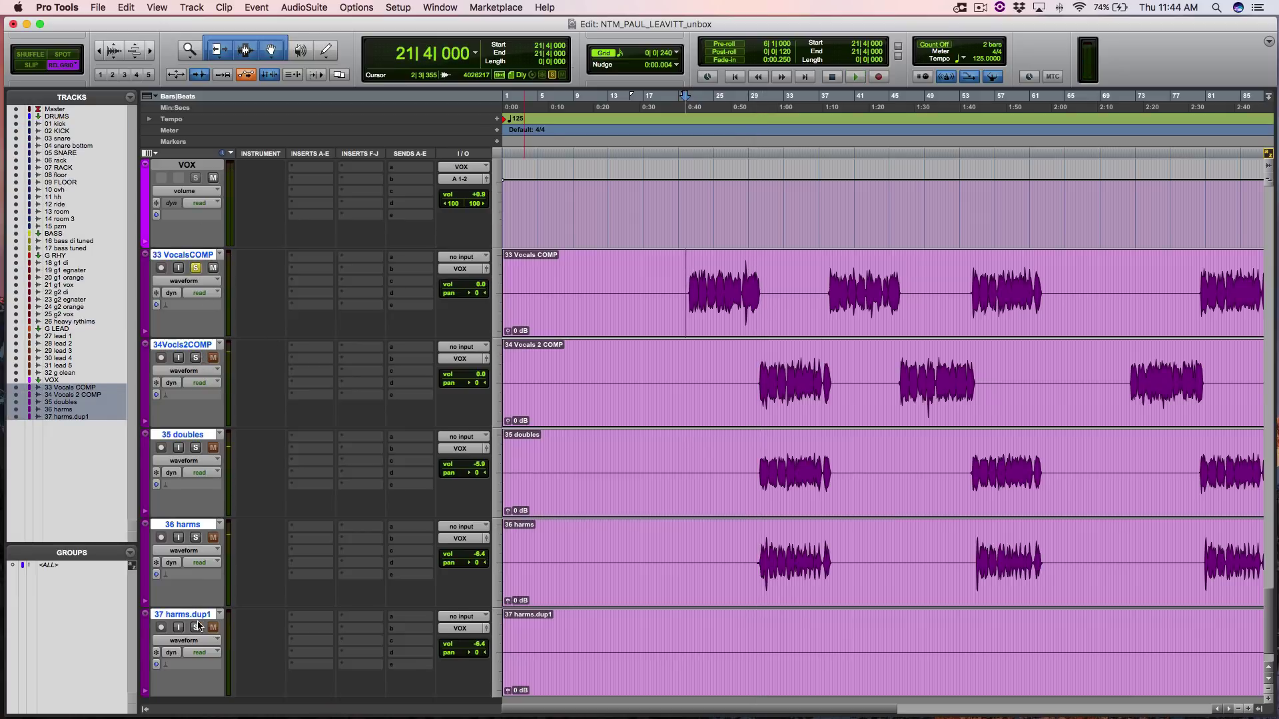
key("shift+s")
left_click(716, 264)
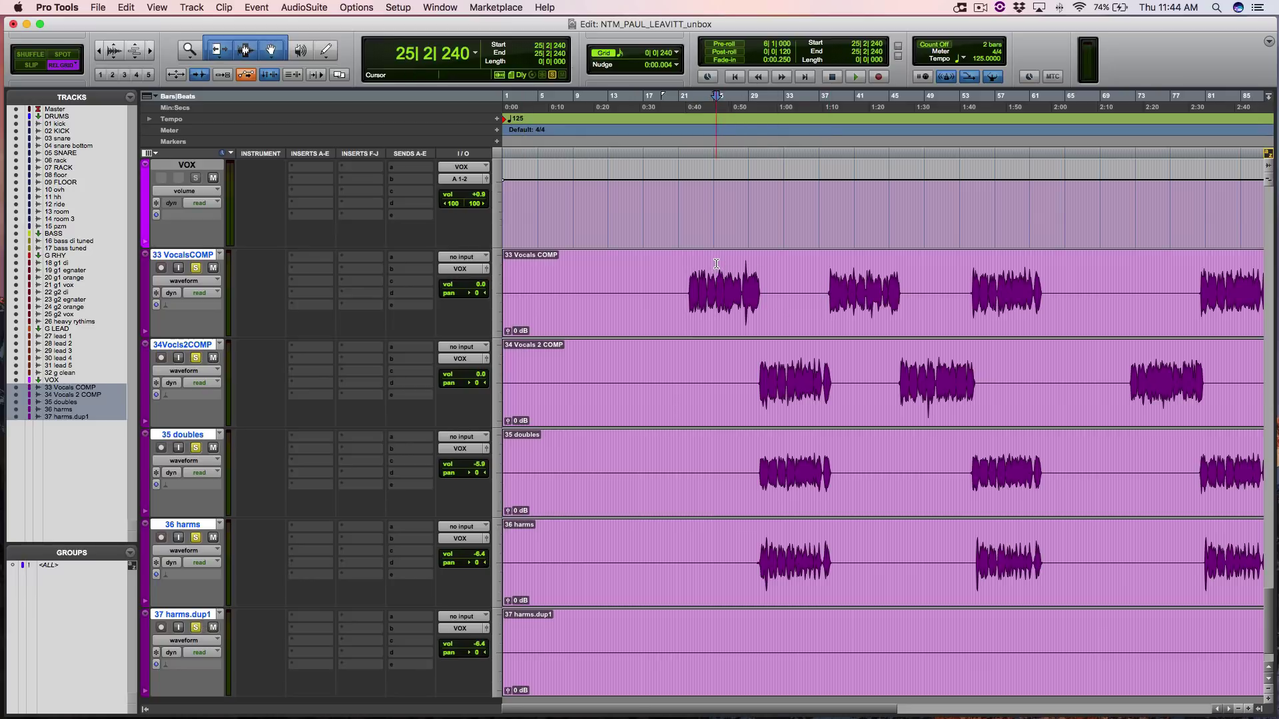
key("space")
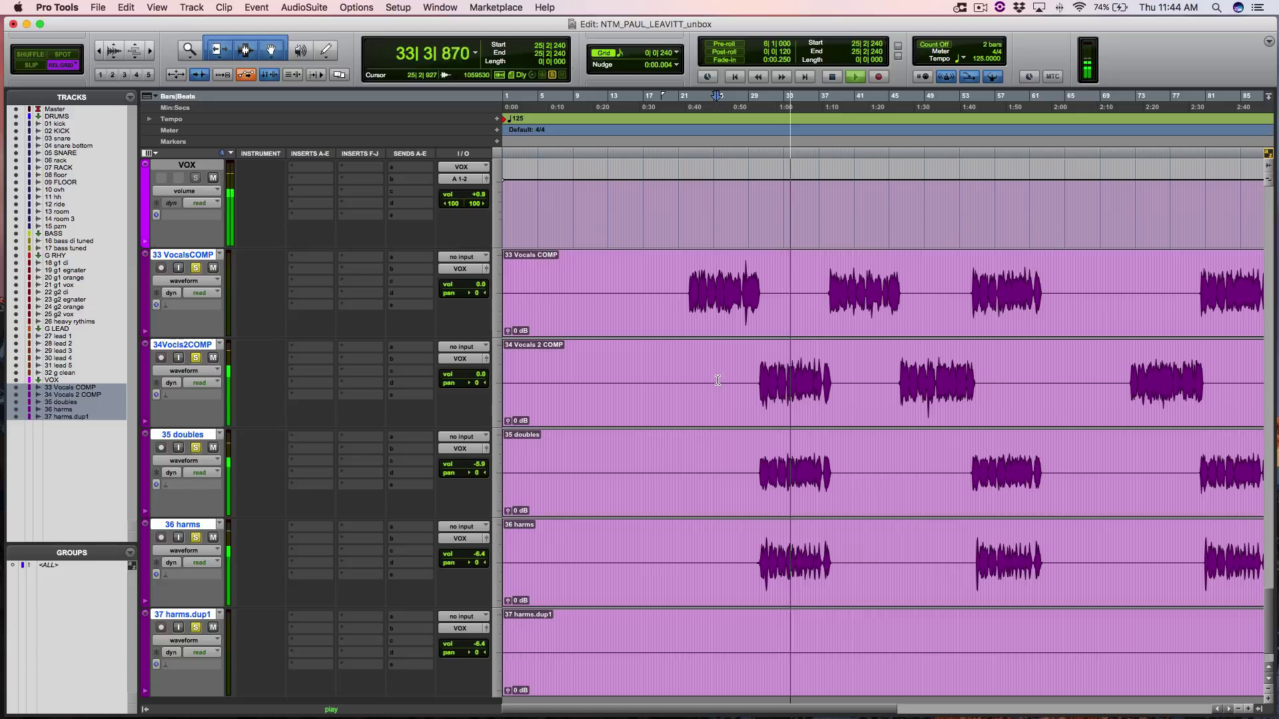
- Zoom out to the whole song, stop, set the start near bar 27, and solo only 34 Vocals 2 COMP
key("super+bracketleft")
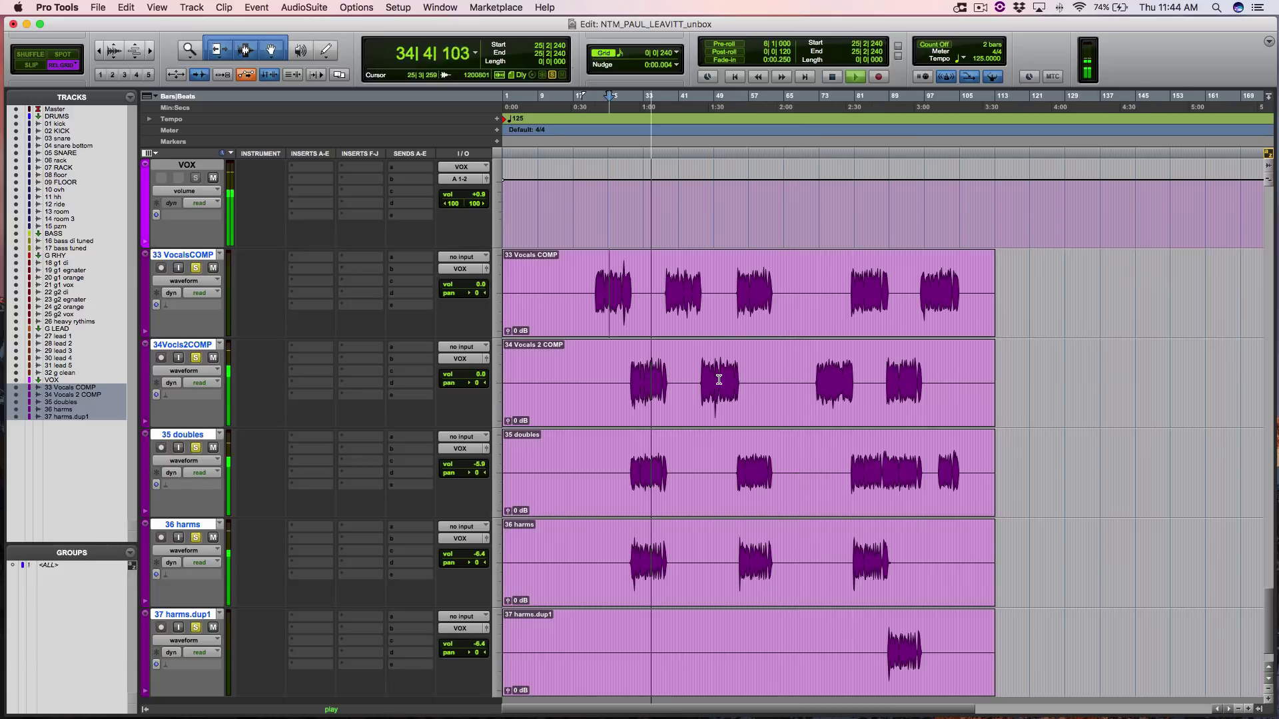
key("space")
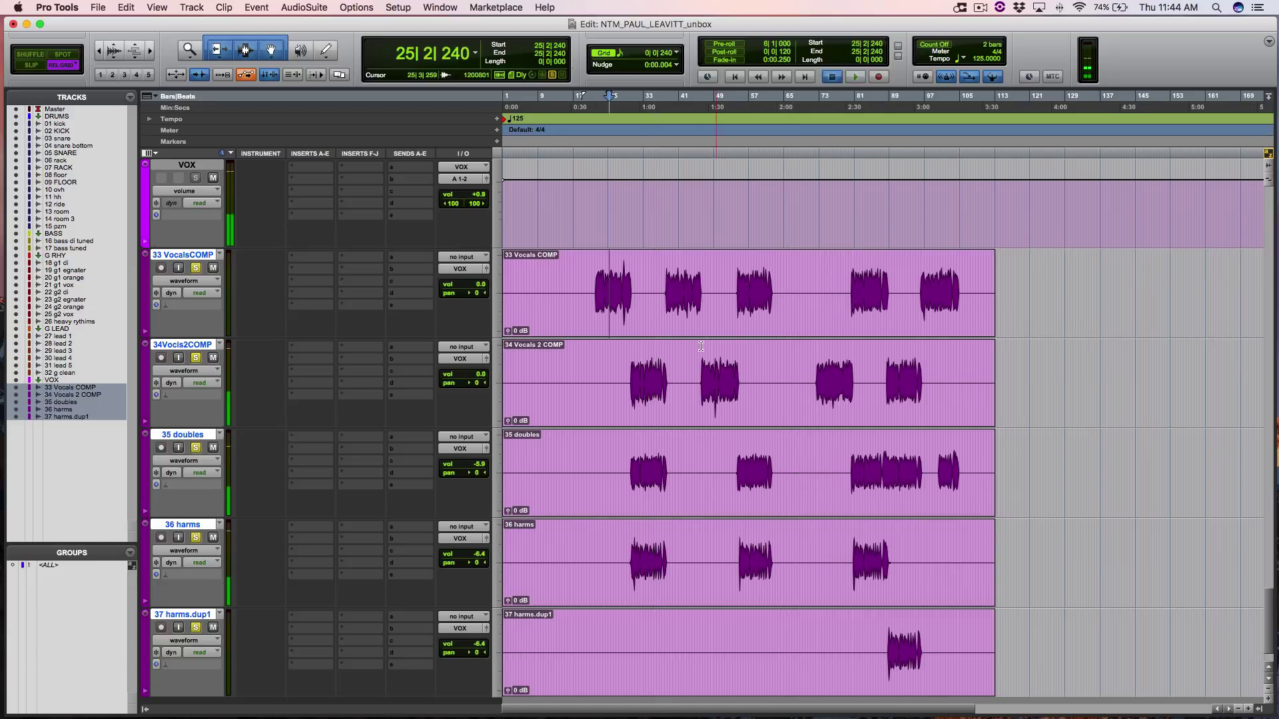
left_click(610, 264)
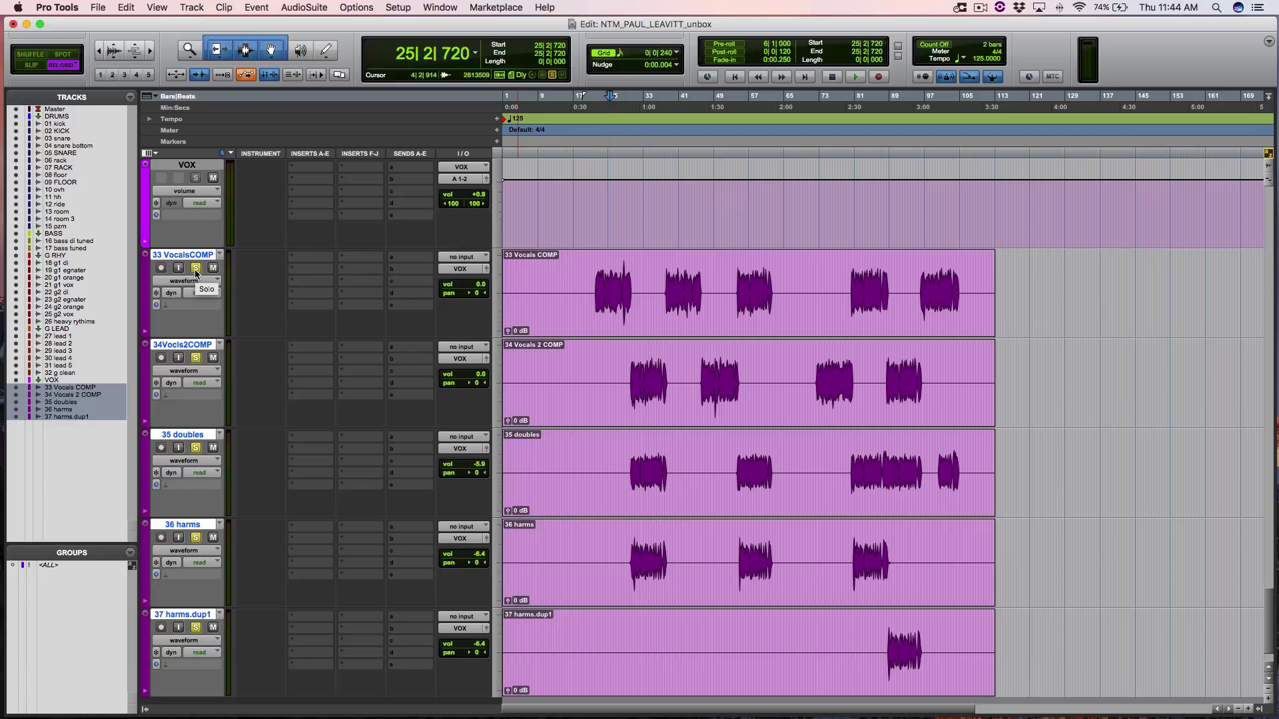
left_click(617, 266)
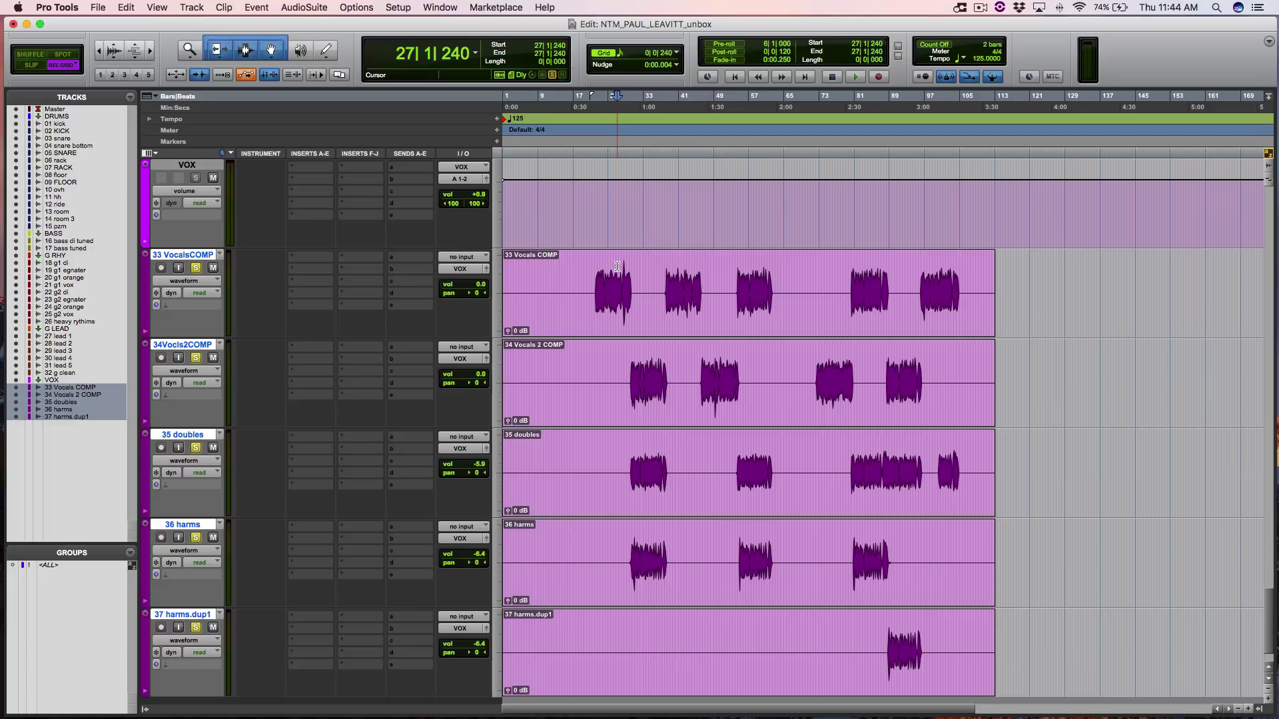
left_click(196, 267)
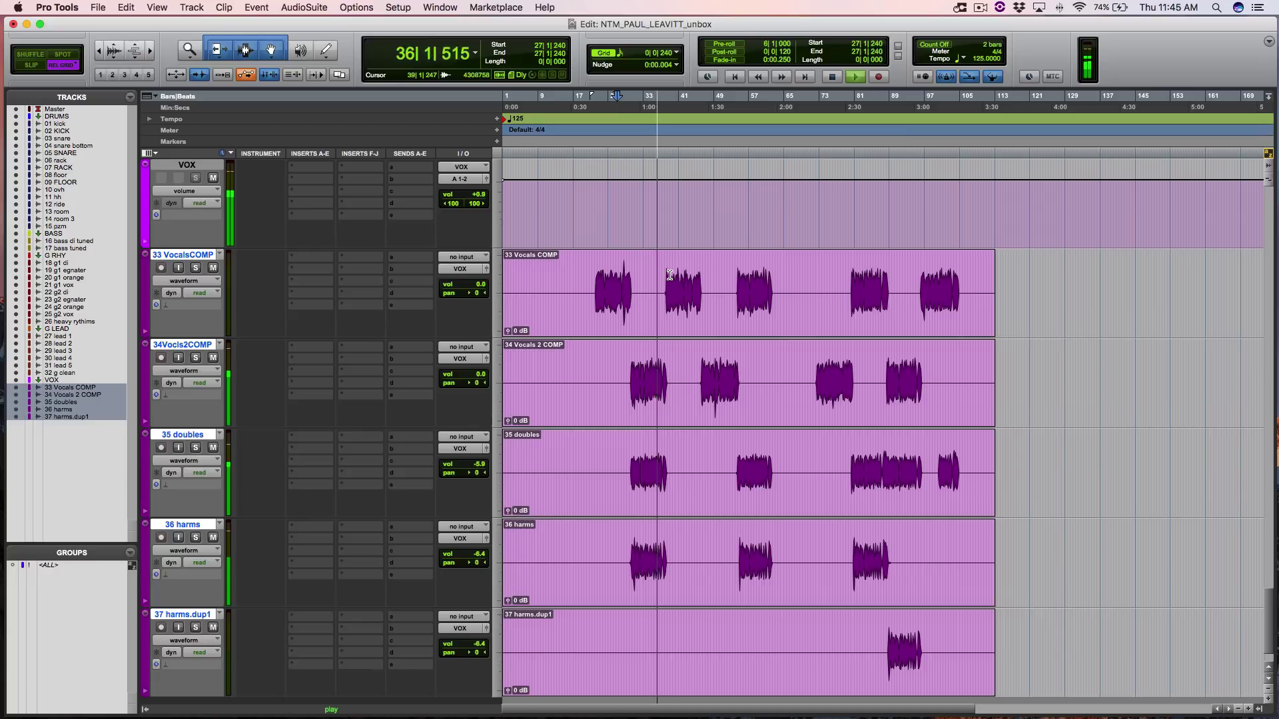
- Audition 34 Vocals 2 COMP by jumping playback to bars 39, 47 and 56
left_click(669, 275)
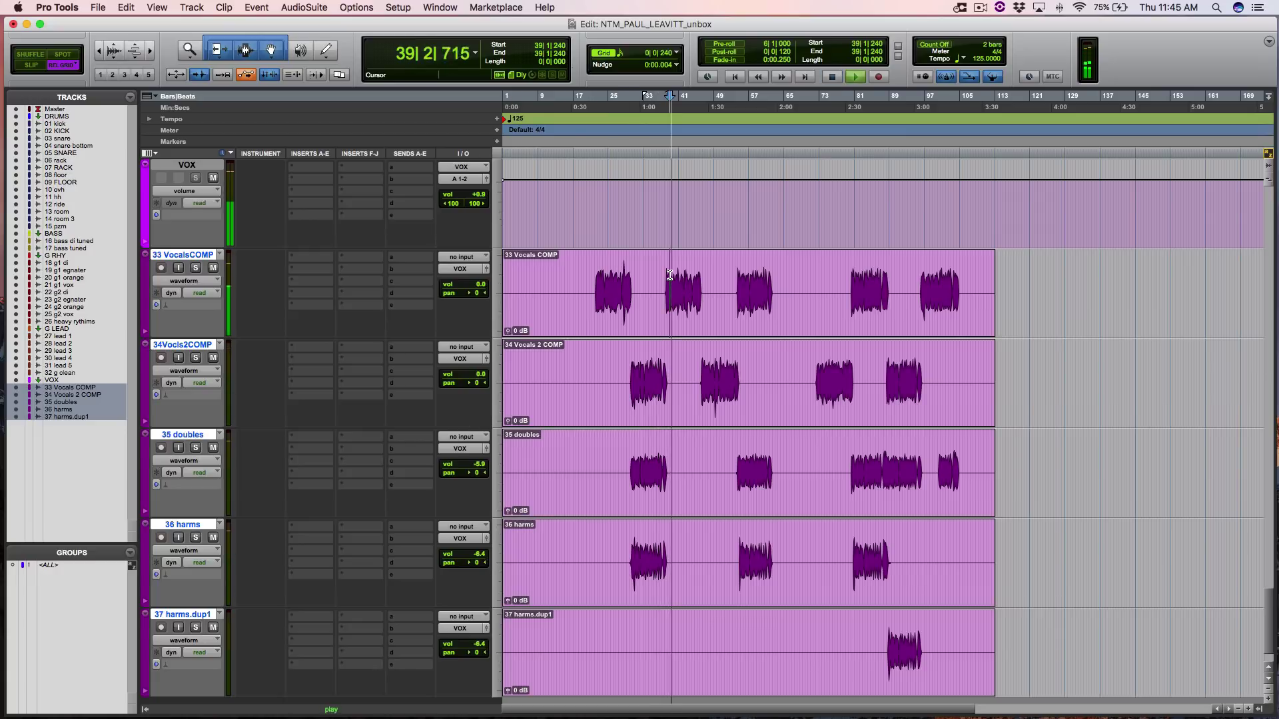
left_click(707, 273)
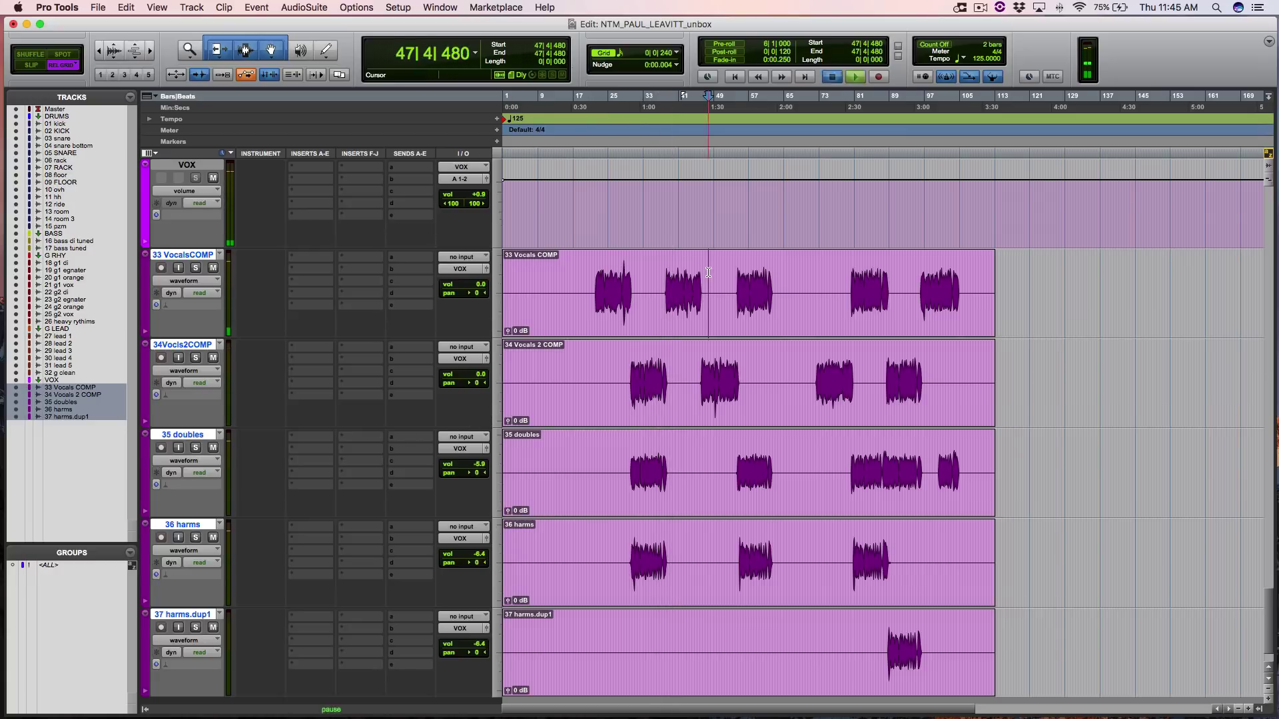
left_click(746, 267)
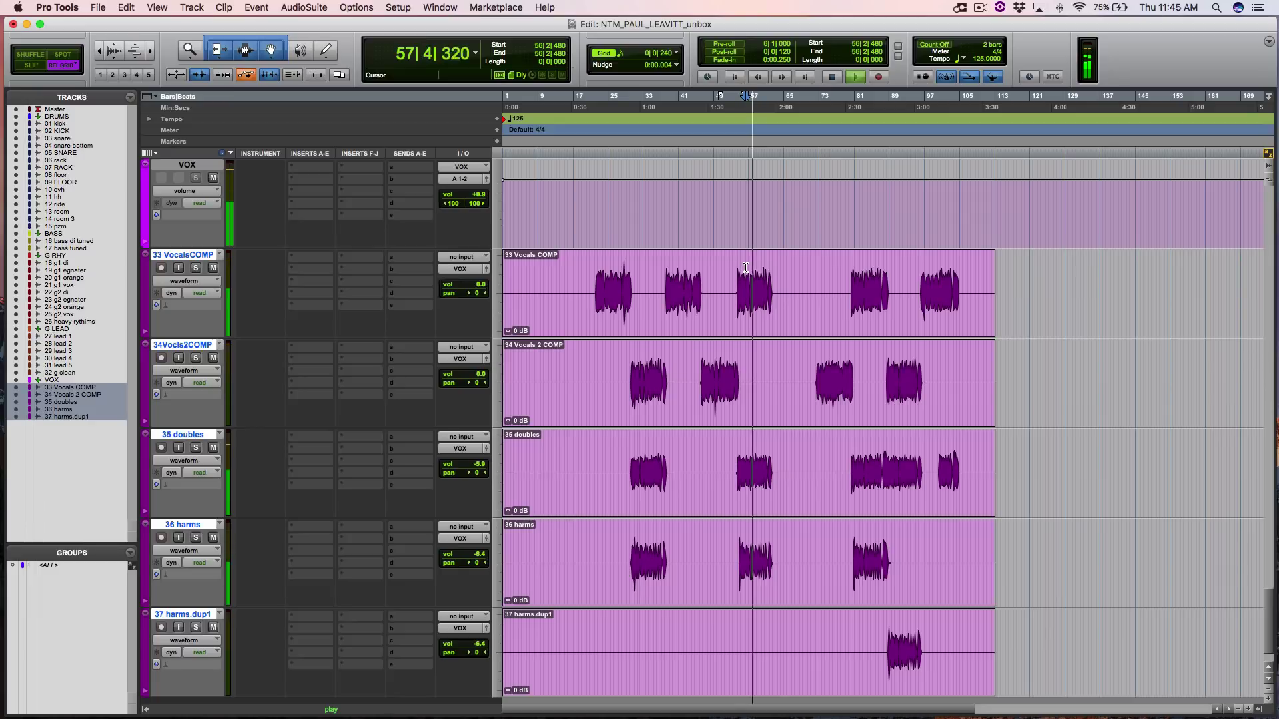
key("space")
left_click_drag(670, 267, 736, 373)
scroll(788, 276, "up", 5)
scroll(788, 277, "up", 5)
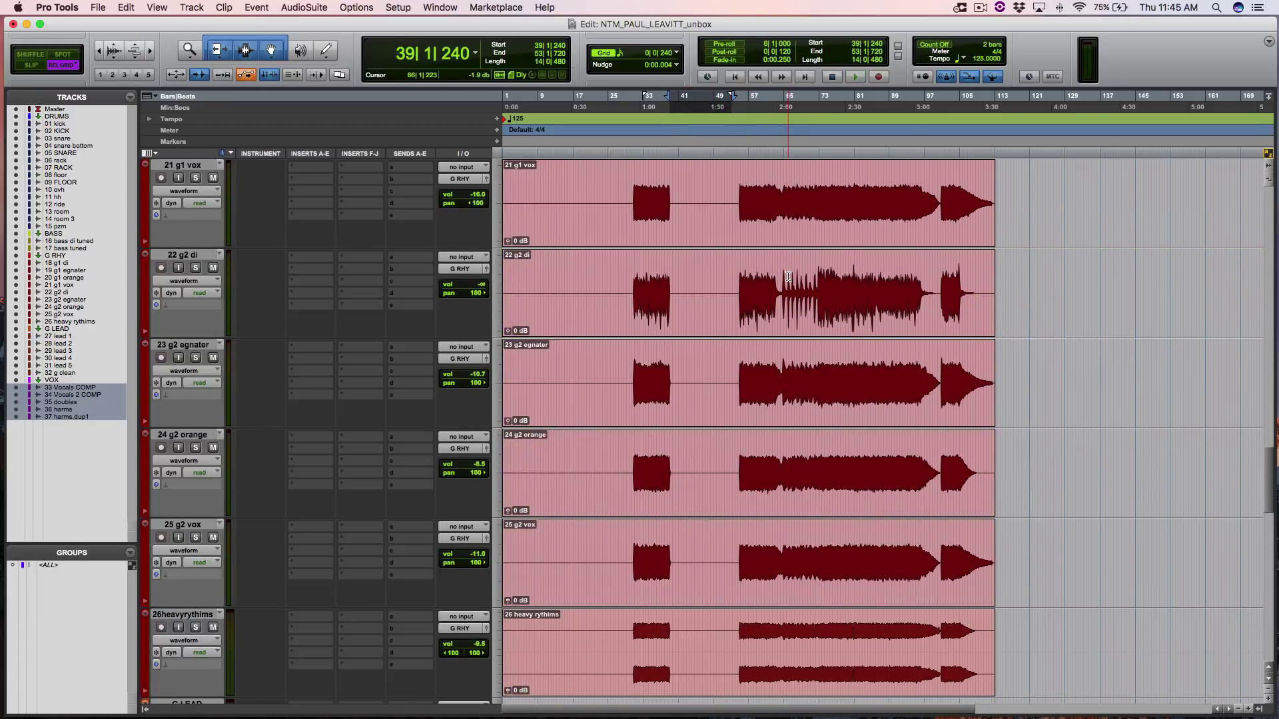
left_click_drag(689, 293, 790, 507)
scroll(800, 425, "down", 10)
scroll(881, 507, "up", 4)
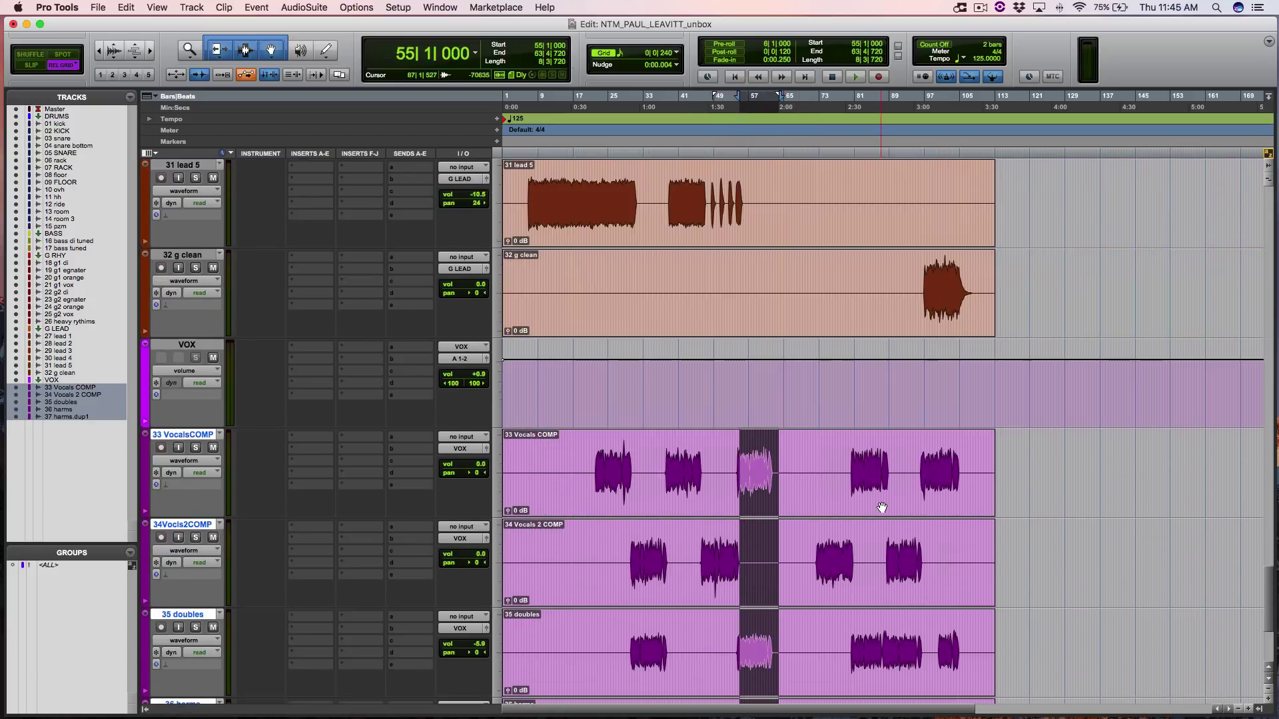
scroll(881, 507, "down", 3)
scroll(836, 379, "down", 2)
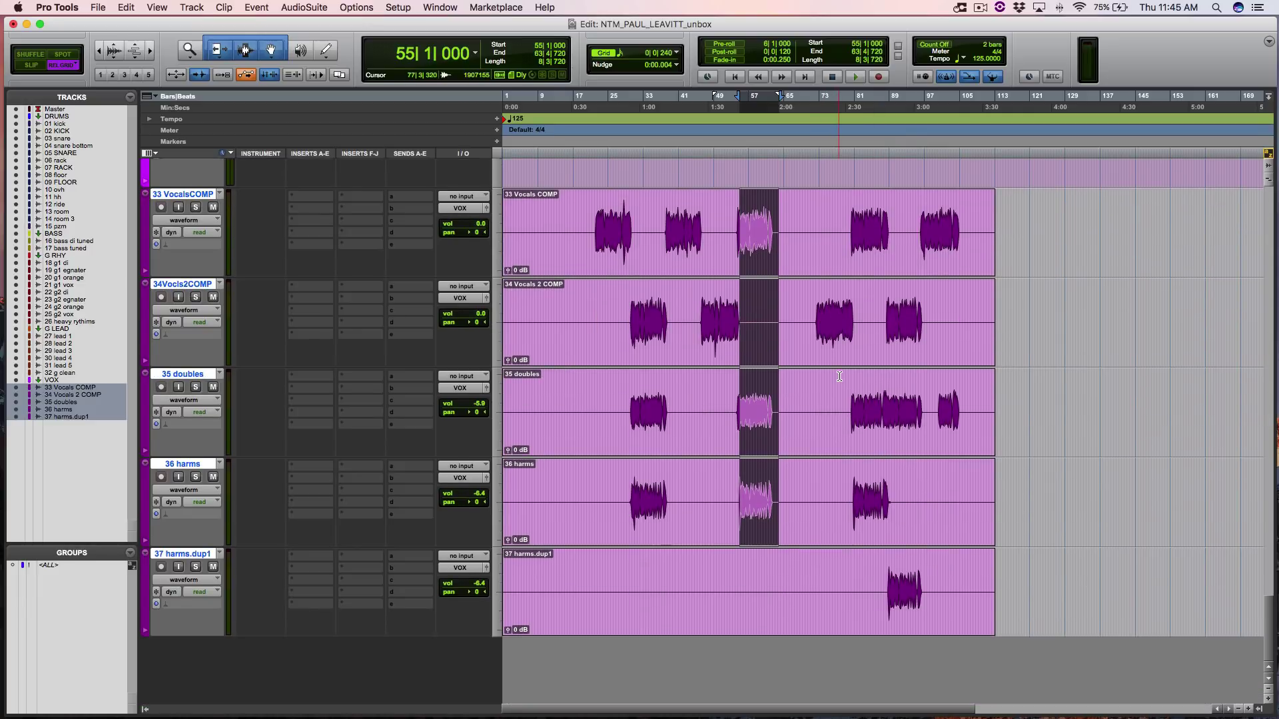
left_click(859, 226)
key("space")
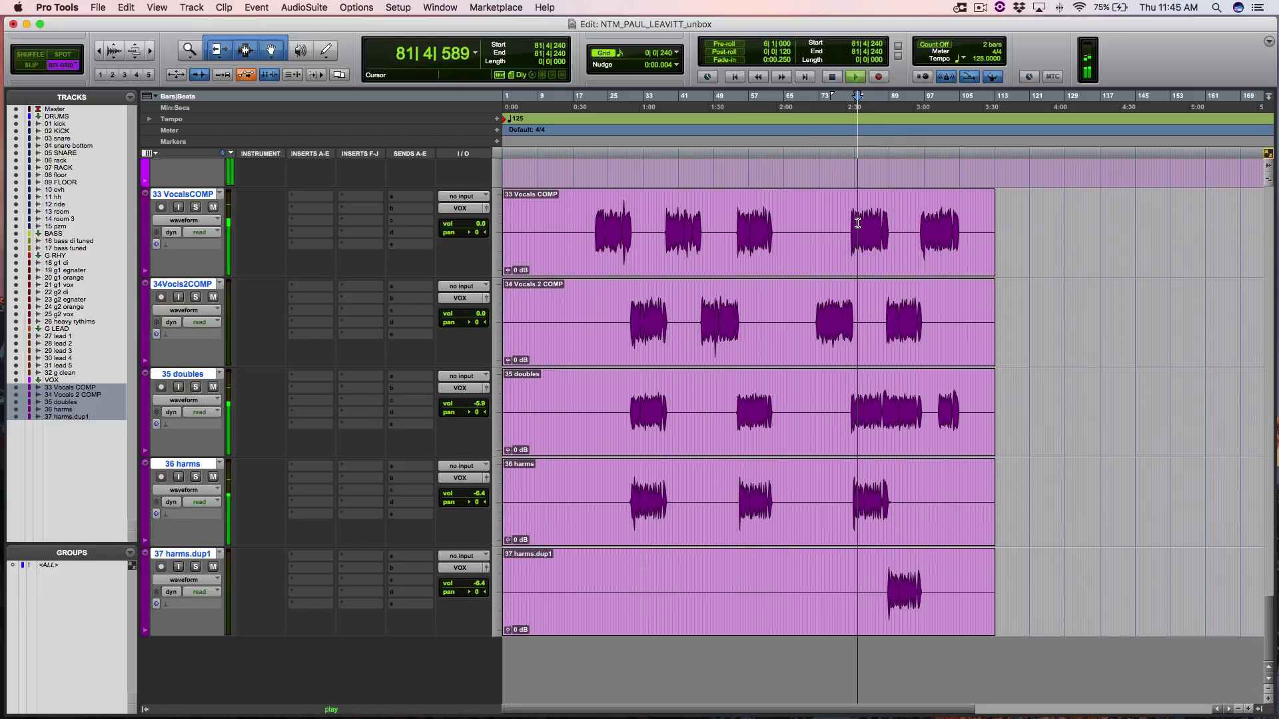
key("space")
left_click(888, 310)
key("space")
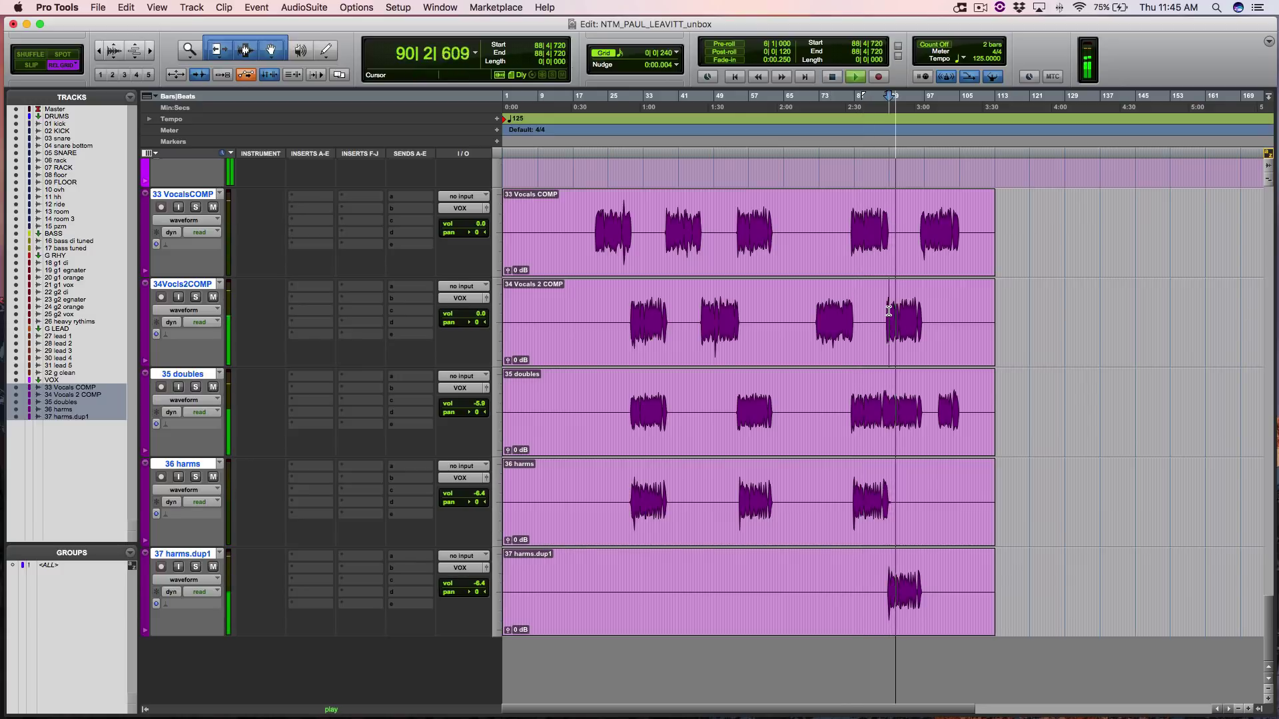
scroll(904, 311, "up", 3)
key("space")
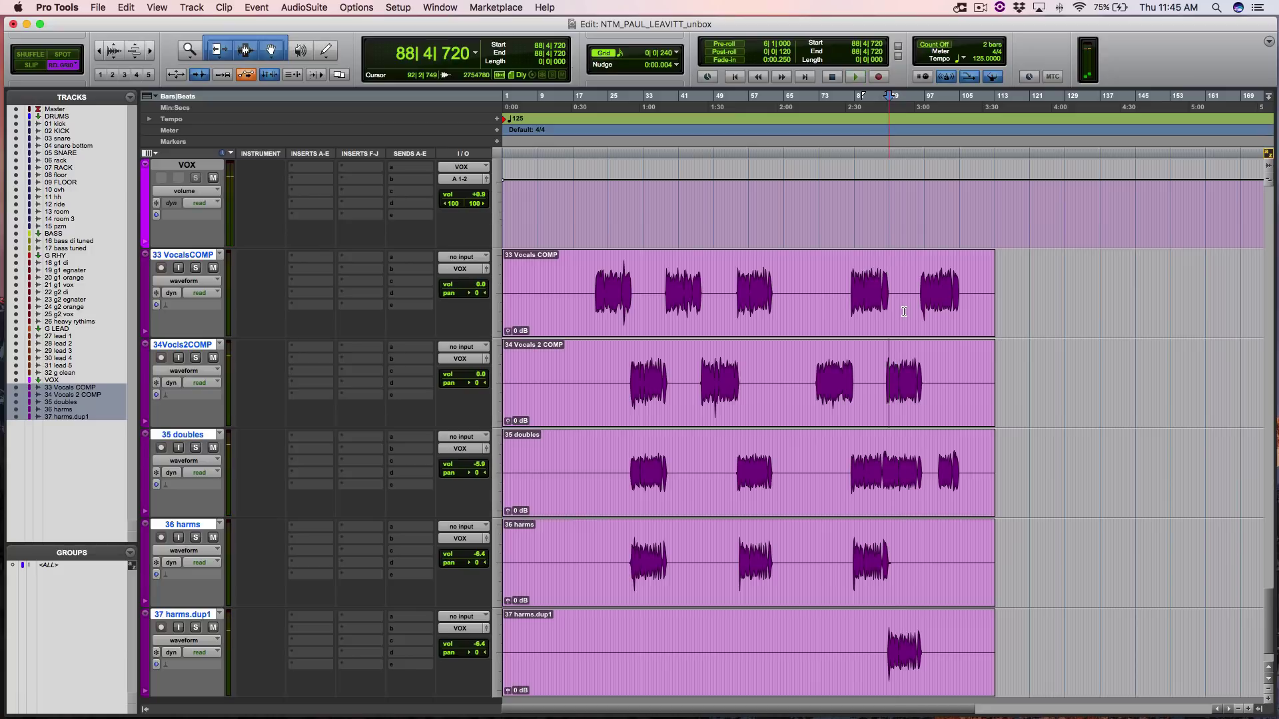